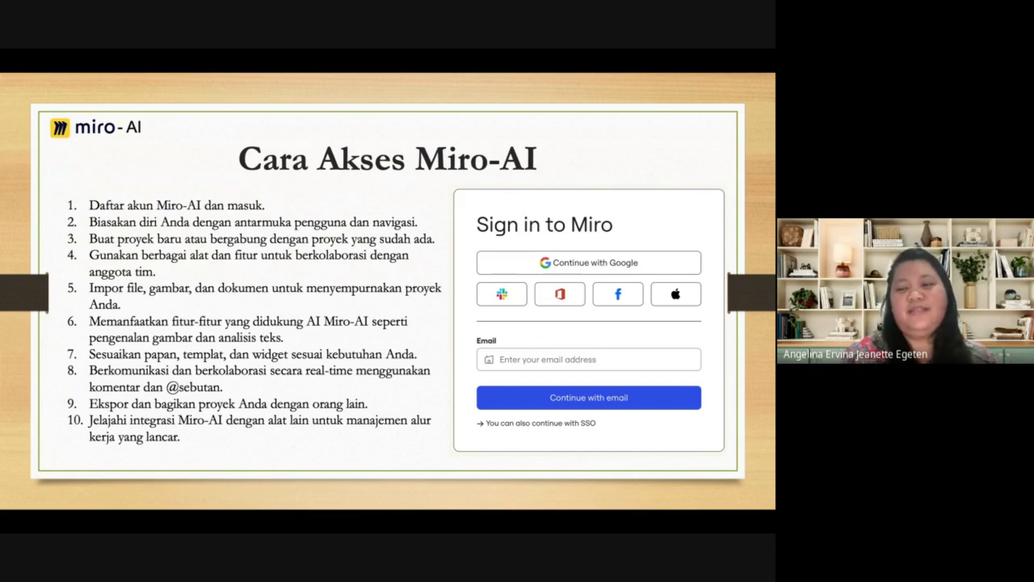
End the Miro-AI slide show and switch to the Miro dashboard of the IT team
{"action": "key", "text": "Right"}
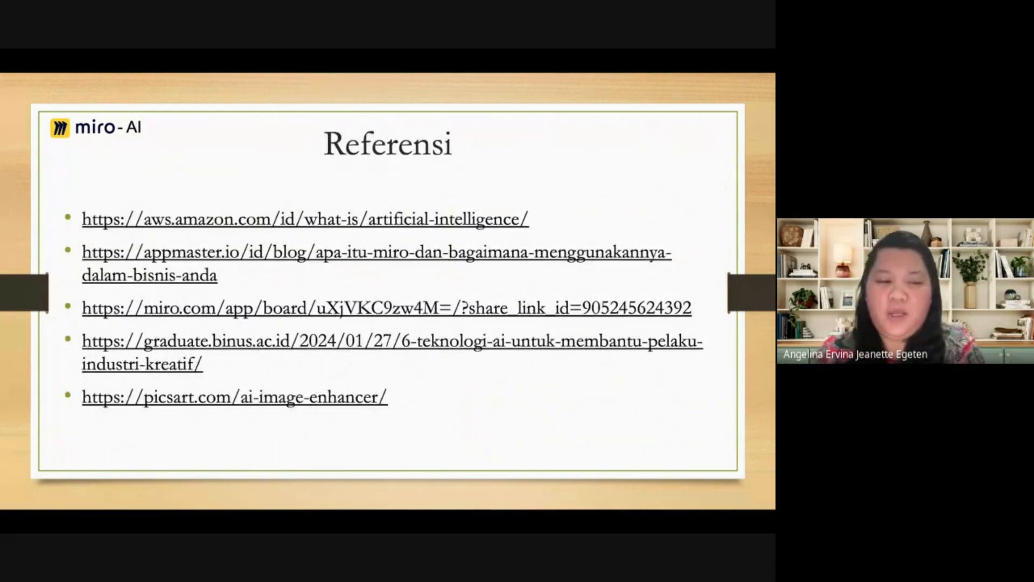
{"action": "key", "text": "Left"}
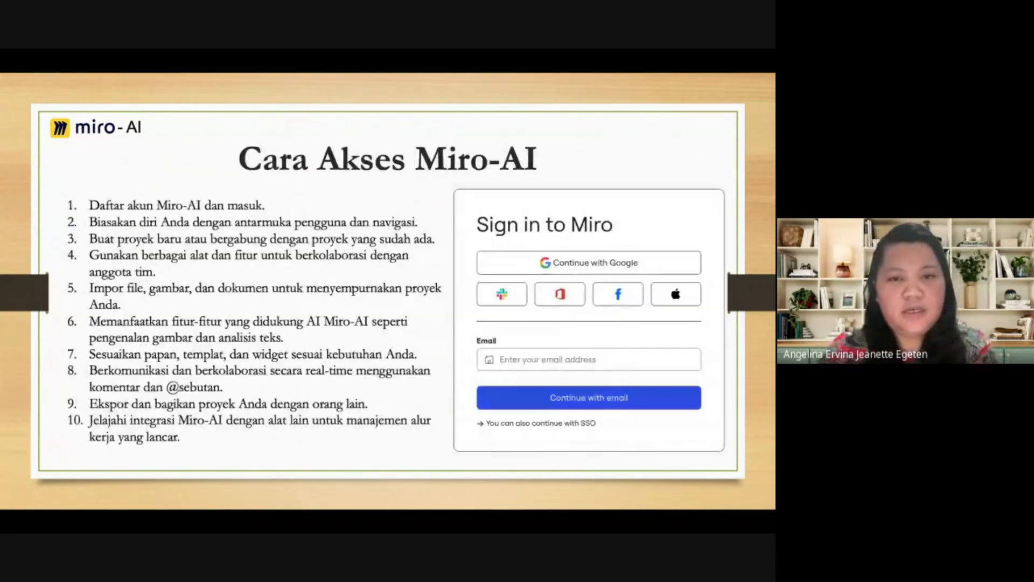
{"action": "key", "text": "Left"}
{"action": "key", "text": "Left"}
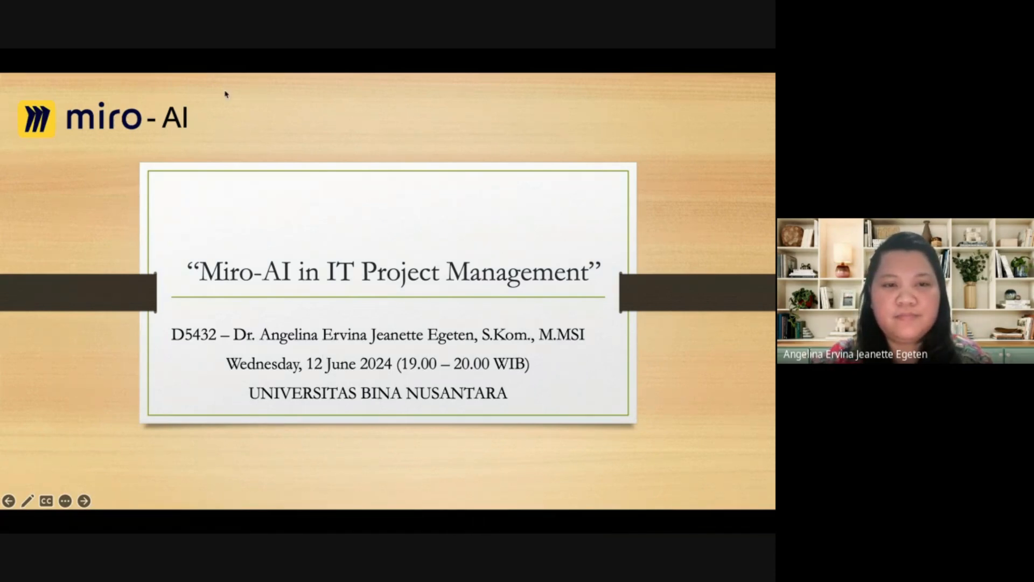
{"action": "key", "text": "Escape"}
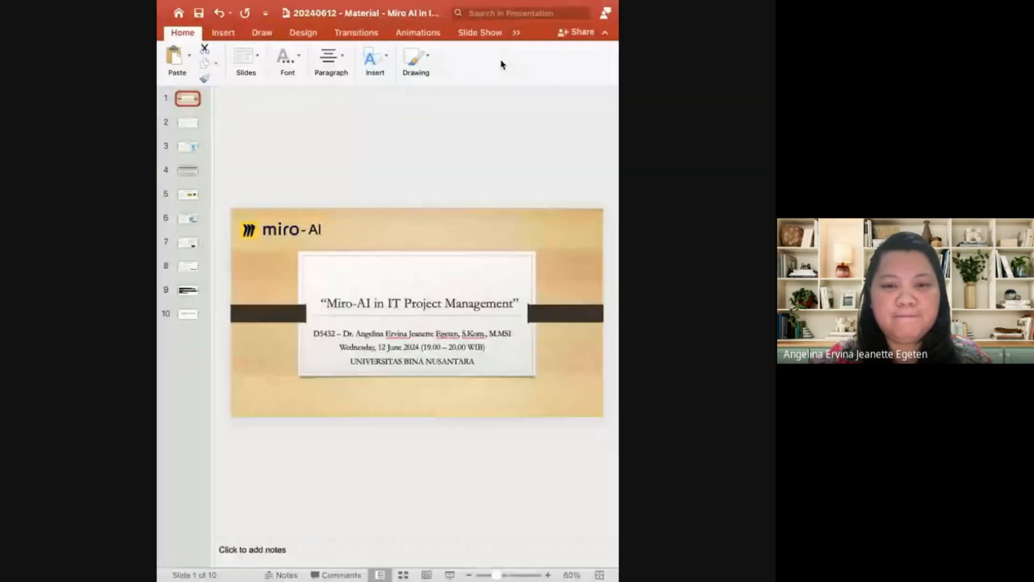
{"action": "key", "text": "alt+Tab"}
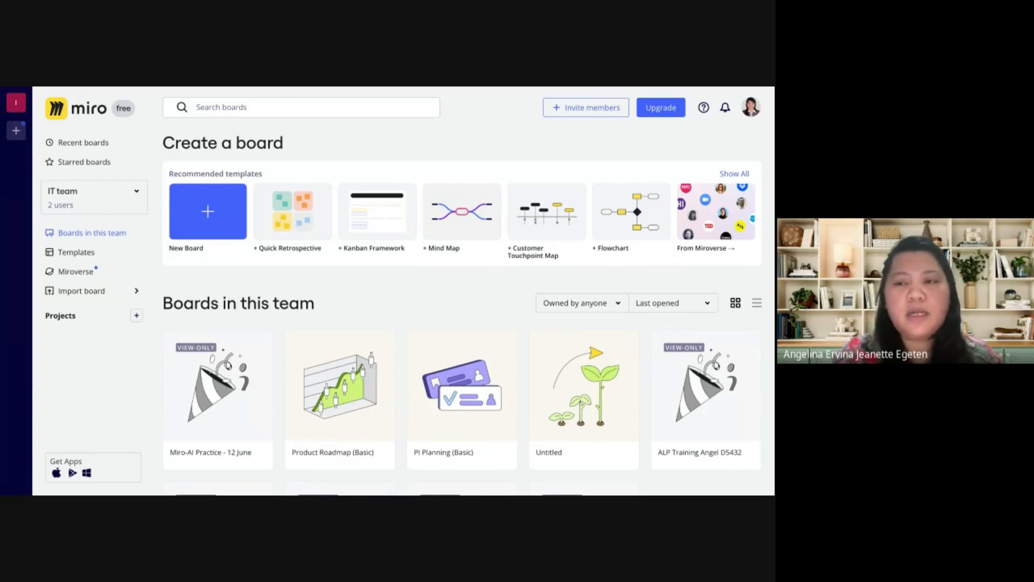
Open Apps & Integrations from the account options and accept all cookies
{"action": "left_click", "coordinate": [755, 110]}
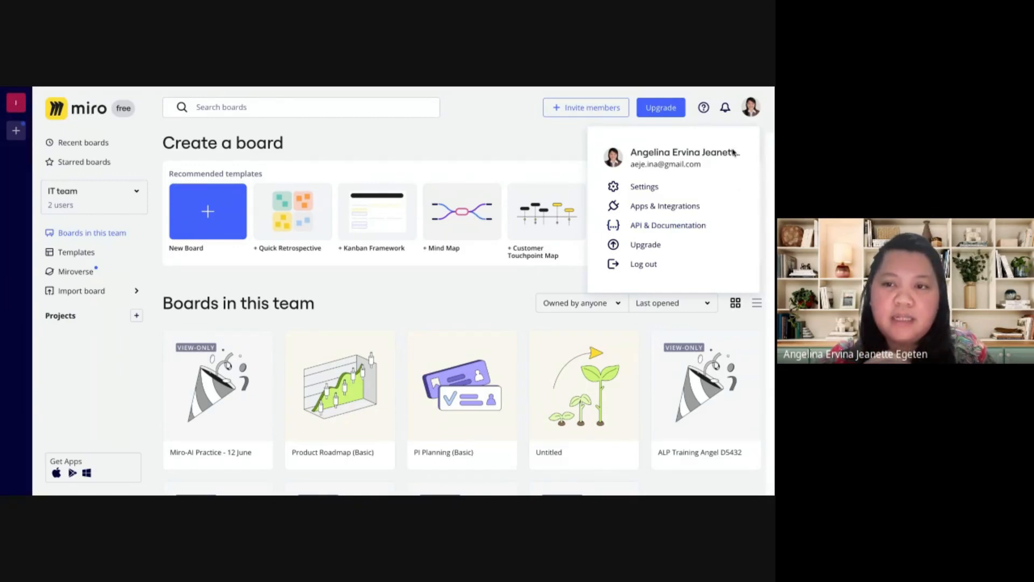
{"action": "left_click", "coordinate": [662, 210]}
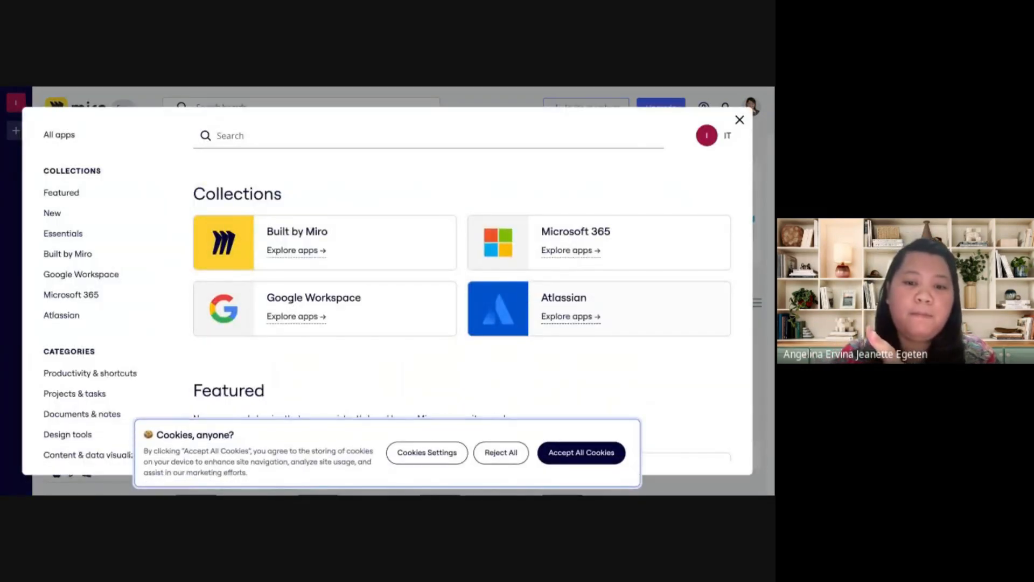
{"action": "left_click", "coordinate": [569, 452]}
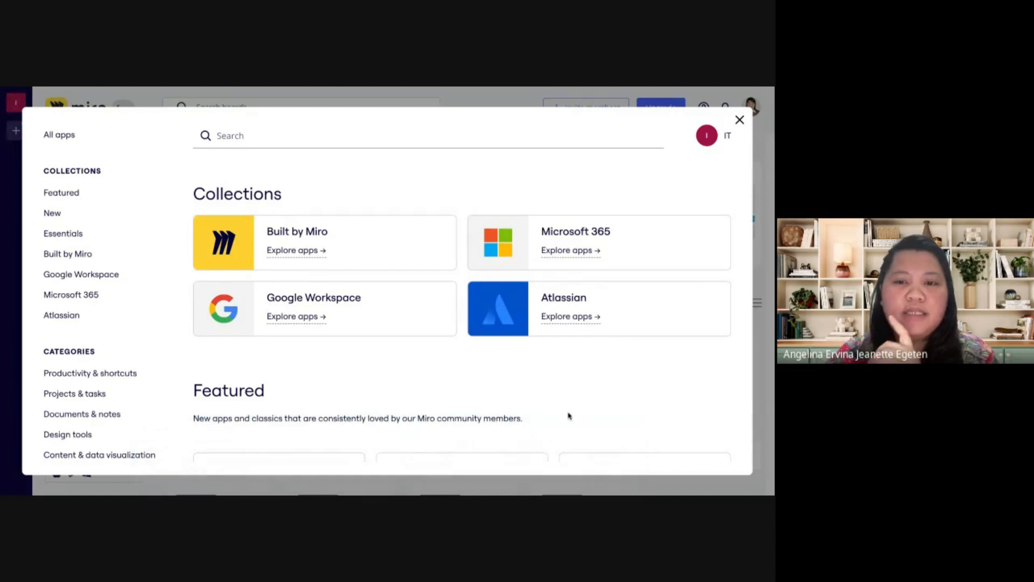
Look through the Collections, Featured and New sections of the app marketplace, and close it
{"action": "scroll", "coordinate": [466, 359], "scroll_direction": "down", "scroll_amount": 1}
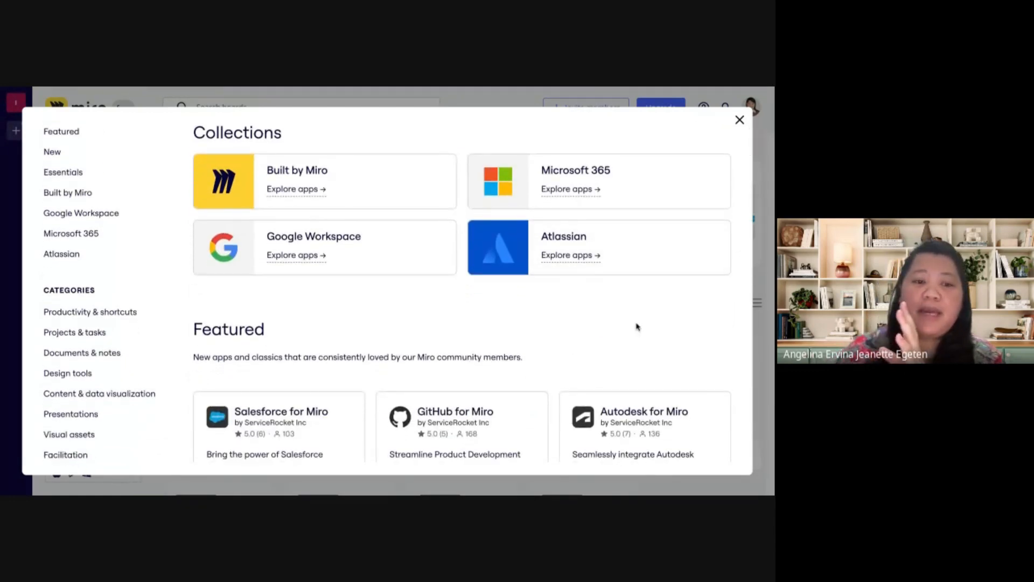
{"action": "scroll", "coordinate": [638, 327], "scroll_direction": "down", "scroll_amount": 3}
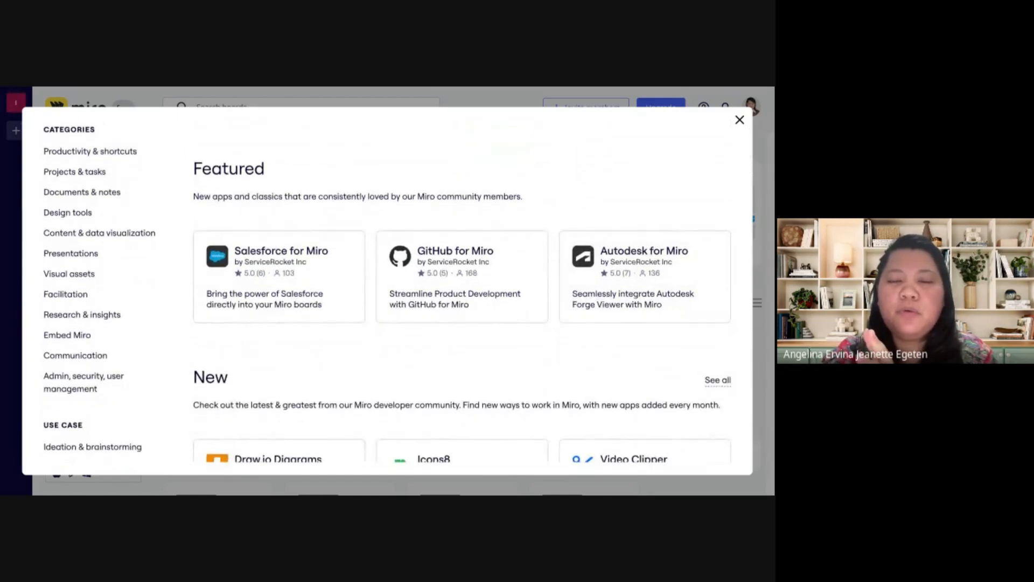
{"action": "scroll", "coordinate": [514, 292], "scroll_direction": "down", "scroll_amount": 1}
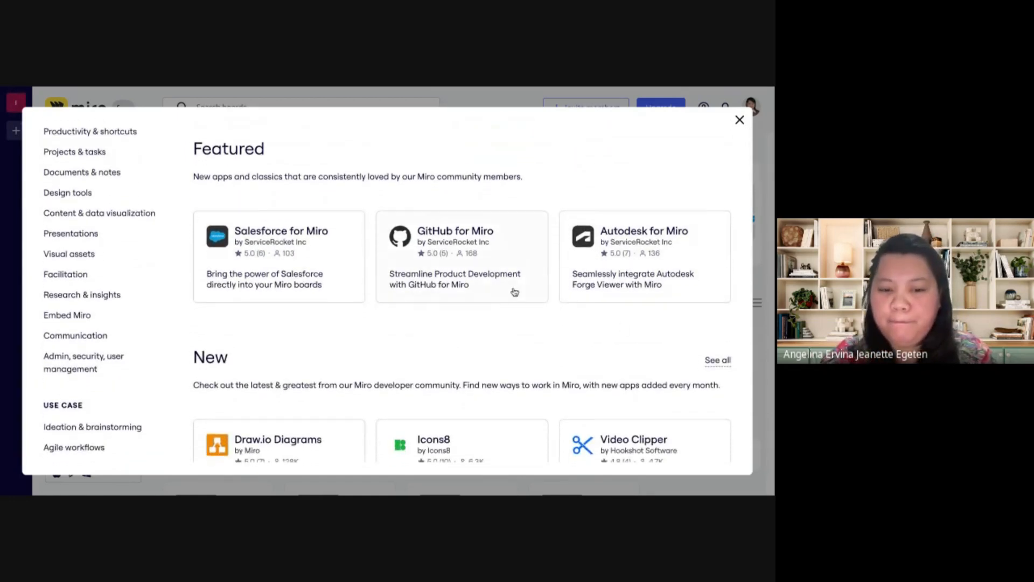
{"action": "scroll", "coordinate": [515, 292], "scroll_direction": "down", "scroll_amount": 2}
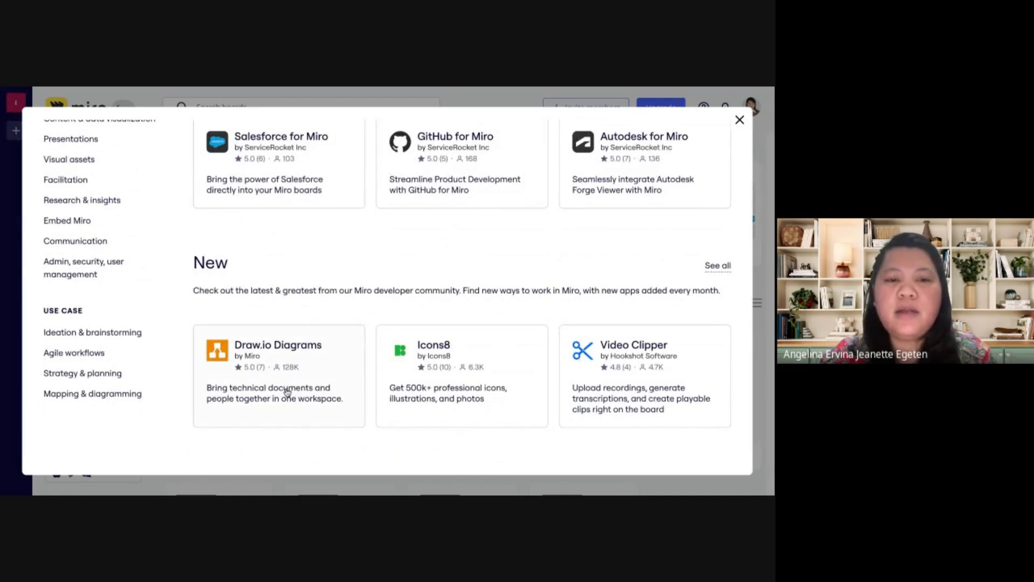
{"action": "scroll", "coordinate": [303, 394], "scroll_direction": "up", "scroll_amount": 4}
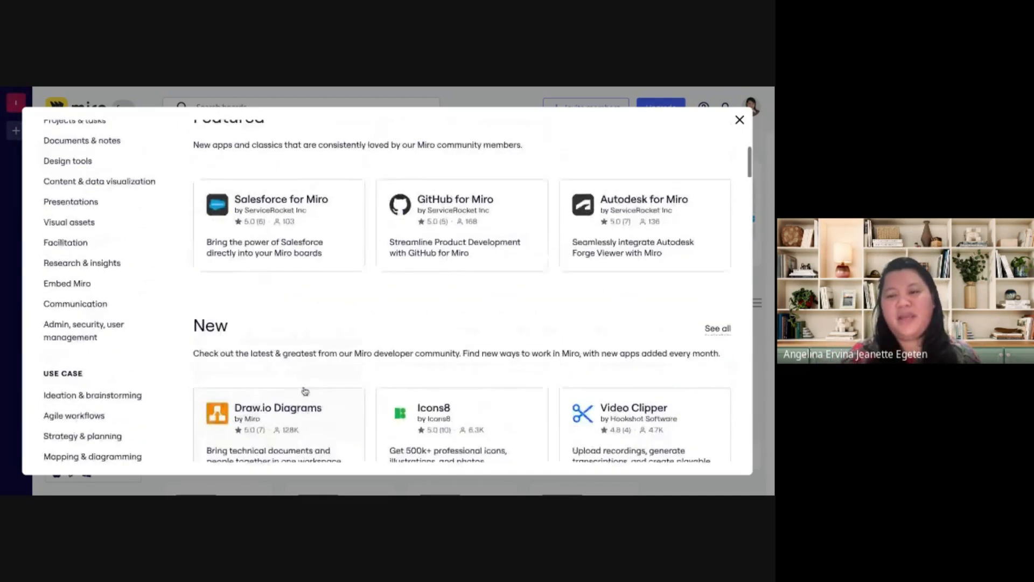
{"action": "scroll", "coordinate": [305, 392], "scroll_direction": "up", "scroll_amount": 1}
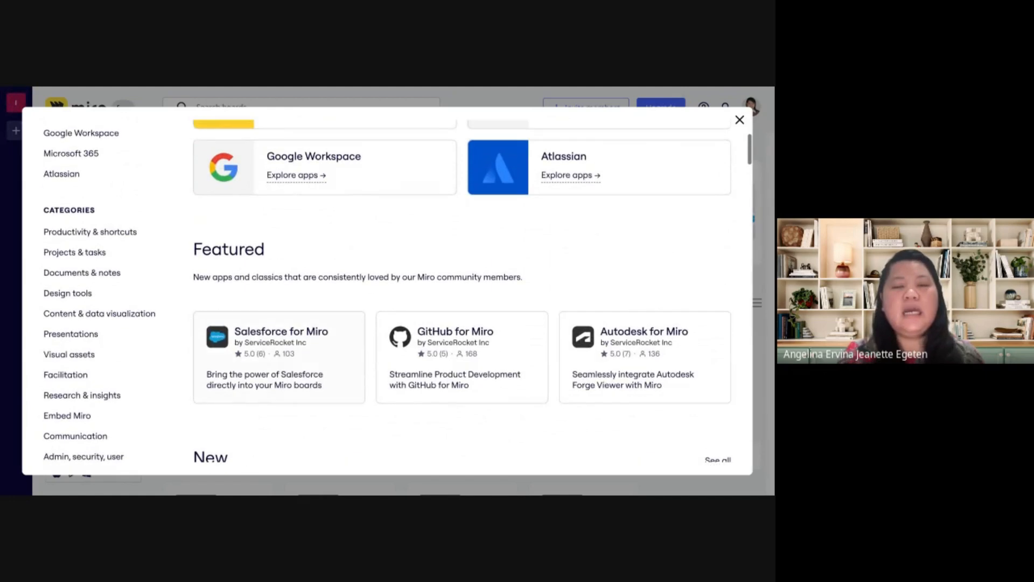
{"action": "scroll", "coordinate": [305, 392], "scroll_direction": "up", "scroll_amount": 2}
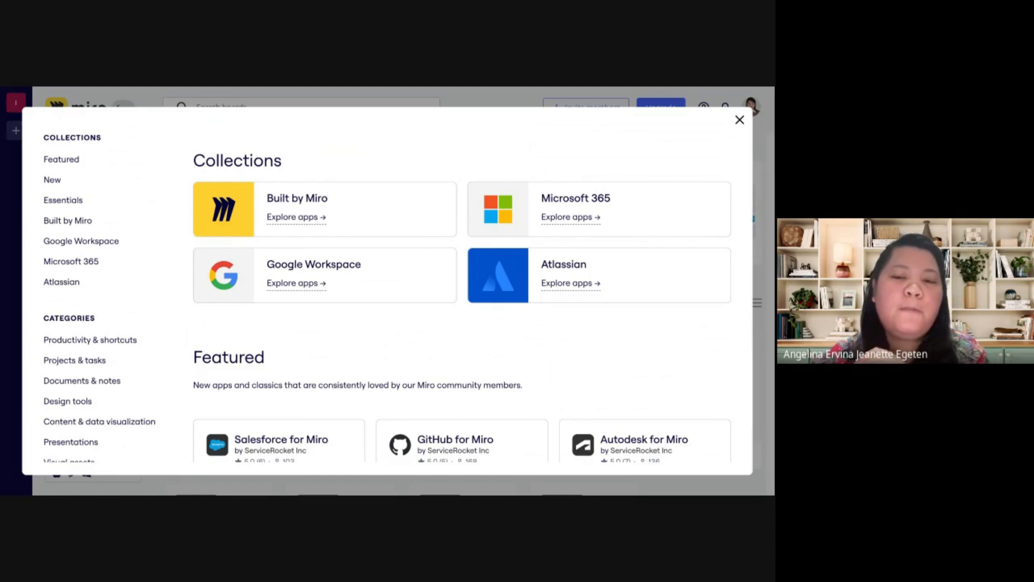
{"action": "left_click", "coordinate": [740, 121]}
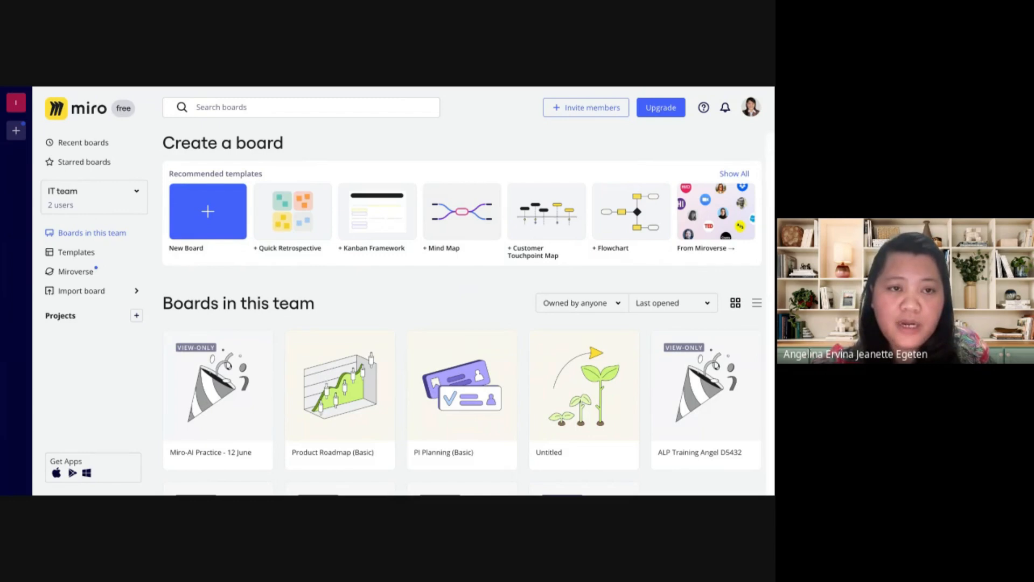
Open the upgrade options, compare the Starter, Business and Enterprise plans' prices and features, and close the comparison
{"action": "mouse_move", "coordinate": [591, 335]}
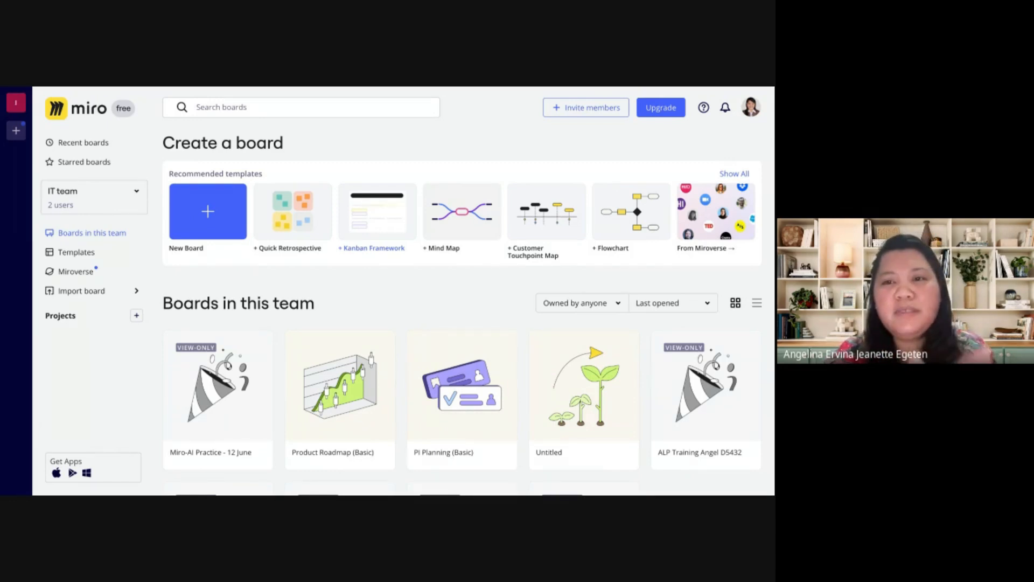
{"action": "left_click", "coordinate": [669, 109]}
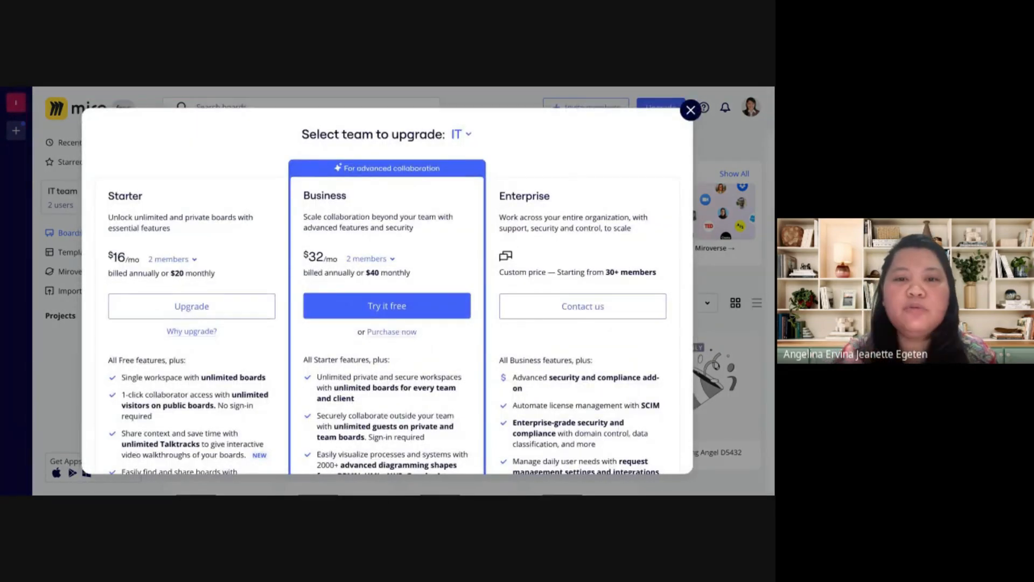
{"action": "scroll", "coordinate": [387, 302], "scroll_direction": "down", "scroll_amount": 1}
{"action": "scroll", "coordinate": [387, 302], "scroll_direction": "up", "scroll_amount": 1}
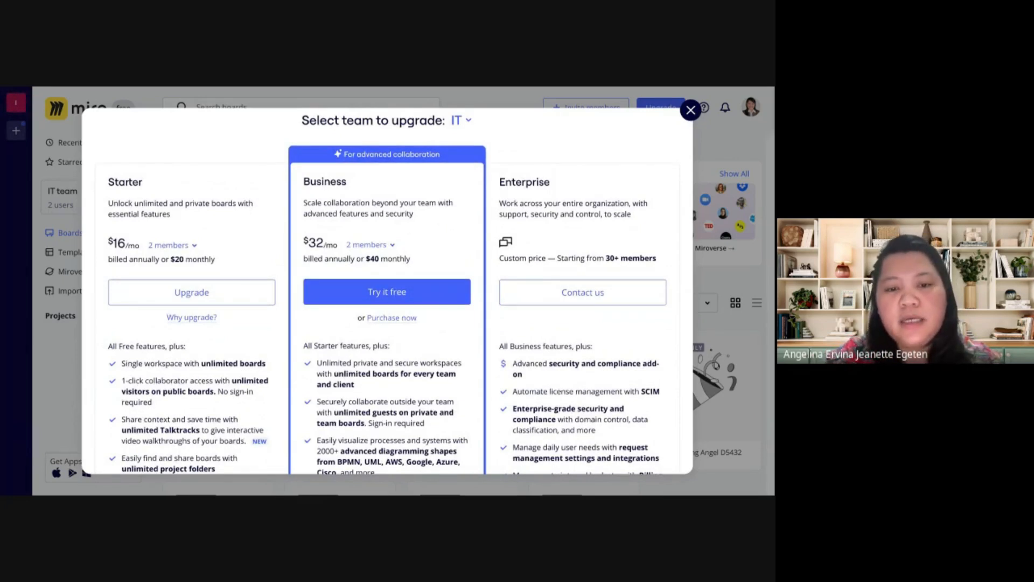
{"action": "scroll", "coordinate": [387, 291], "scroll_direction": "down", "scroll_amount": 2}
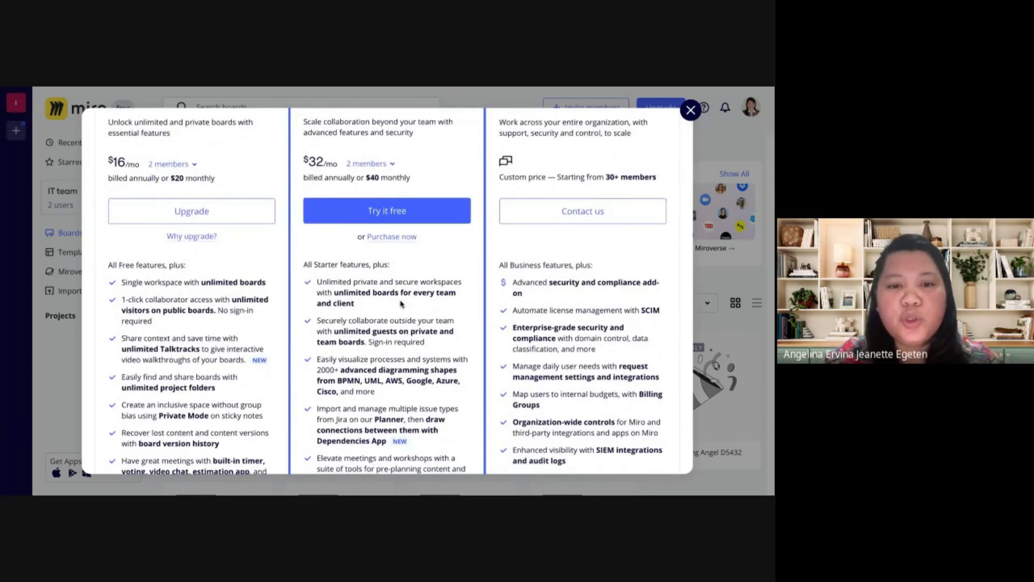
{"action": "scroll", "coordinate": [401, 304], "scroll_direction": "up", "scroll_amount": 1}
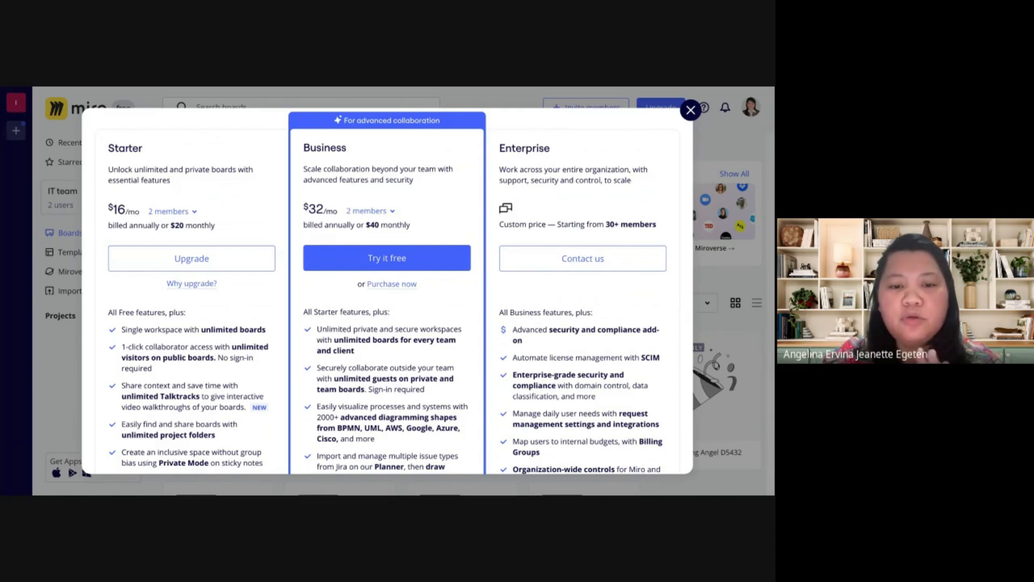
{"action": "scroll", "coordinate": [388, 302], "scroll_direction": "down", "scroll_amount": 3}
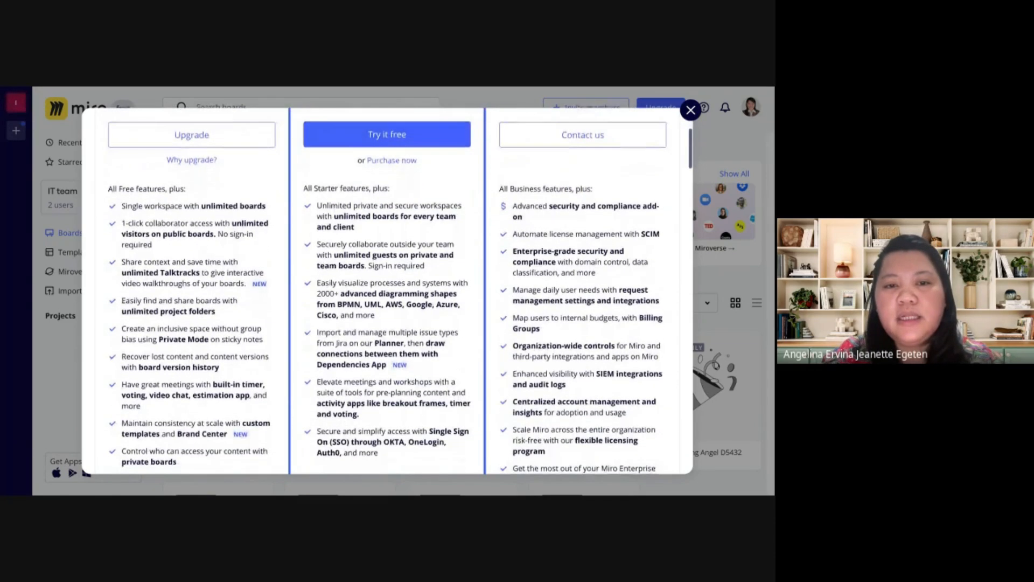
{"action": "scroll", "coordinate": [388, 301], "scroll_direction": "down", "scroll_amount": 2}
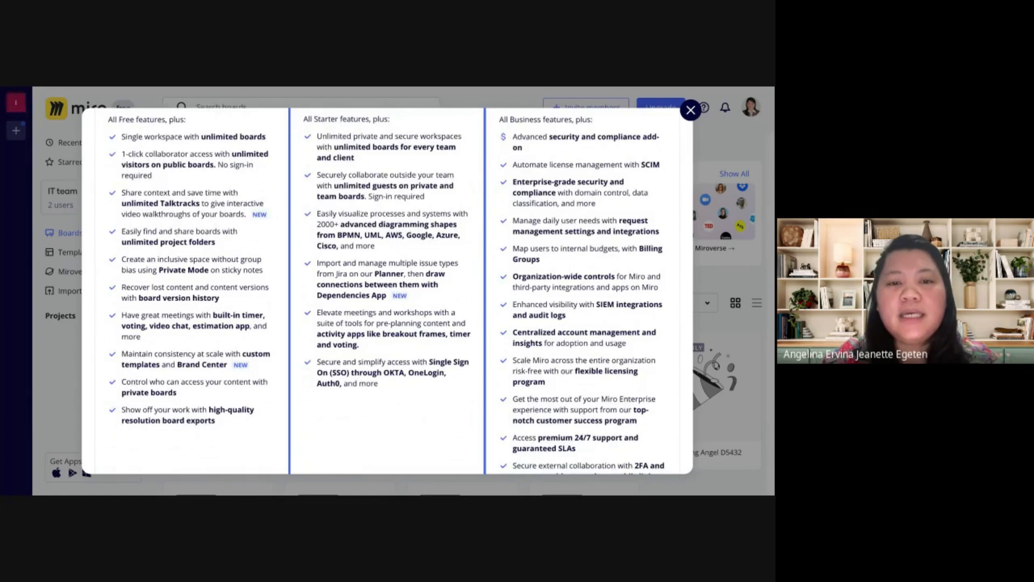
{"action": "scroll", "coordinate": [388, 302], "scroll_direction": "up", "scroll_amount": 1}
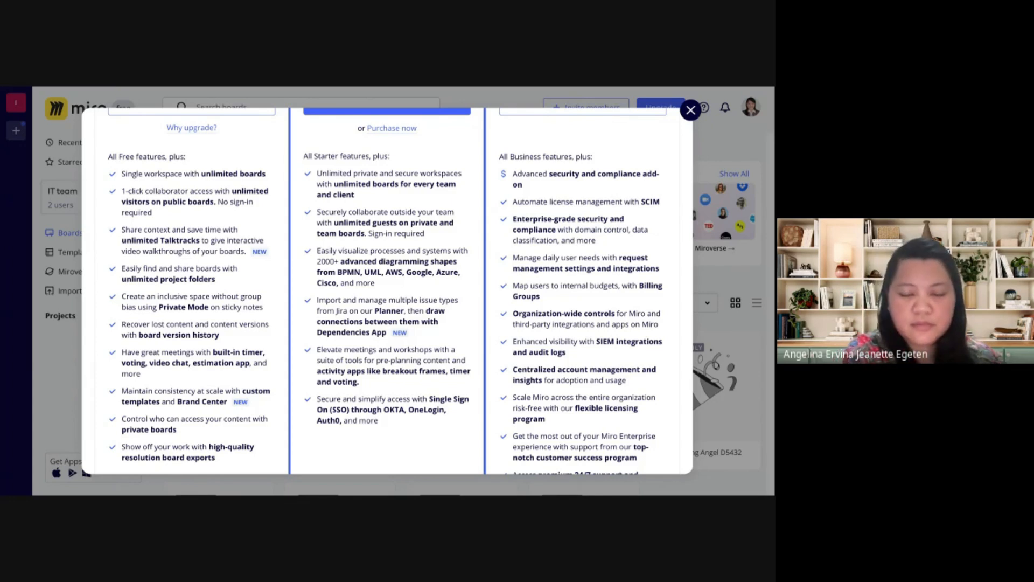
{"action": "scroll", "coordinate": [387, 291], "scroll_direction": "up", "scroll_amount": 4}
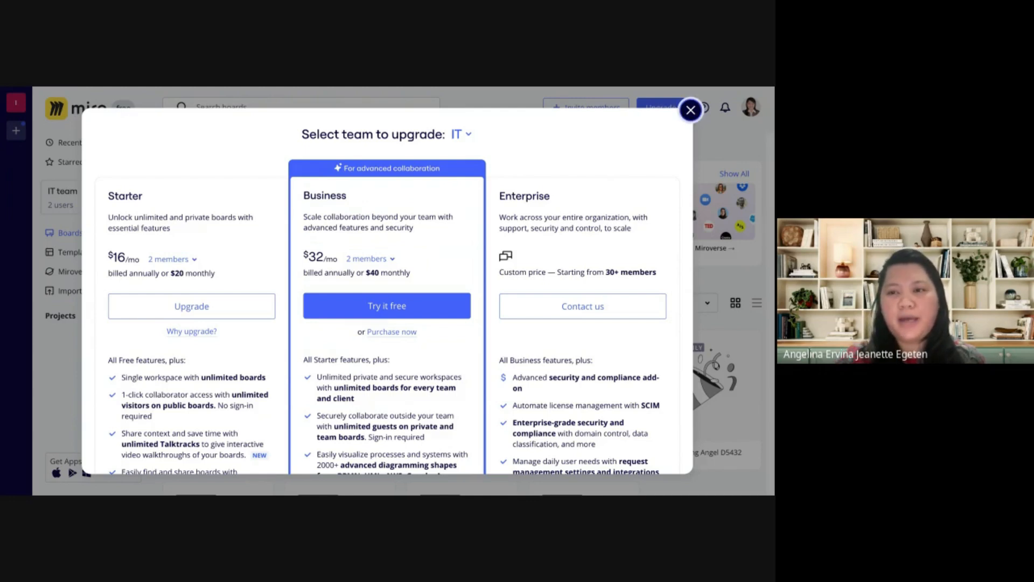
{"action": "left_click", "coordinate": [691, 110]}
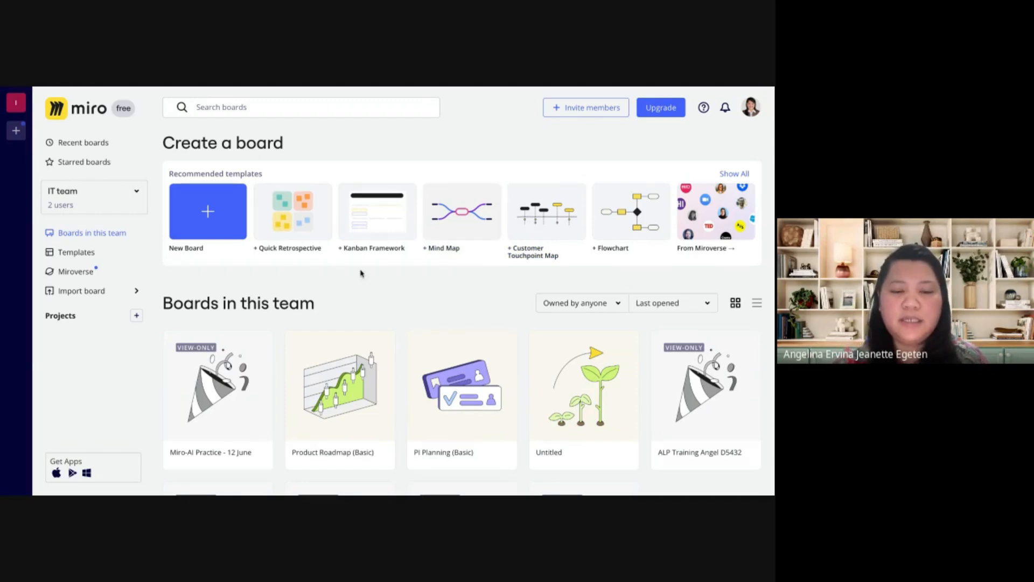
Review the existing boards in the IT team on the dashboard
{"action": "scroll", "coordinate": [361, 272], "scroll_direction": "down", "scroll_amount": 3}
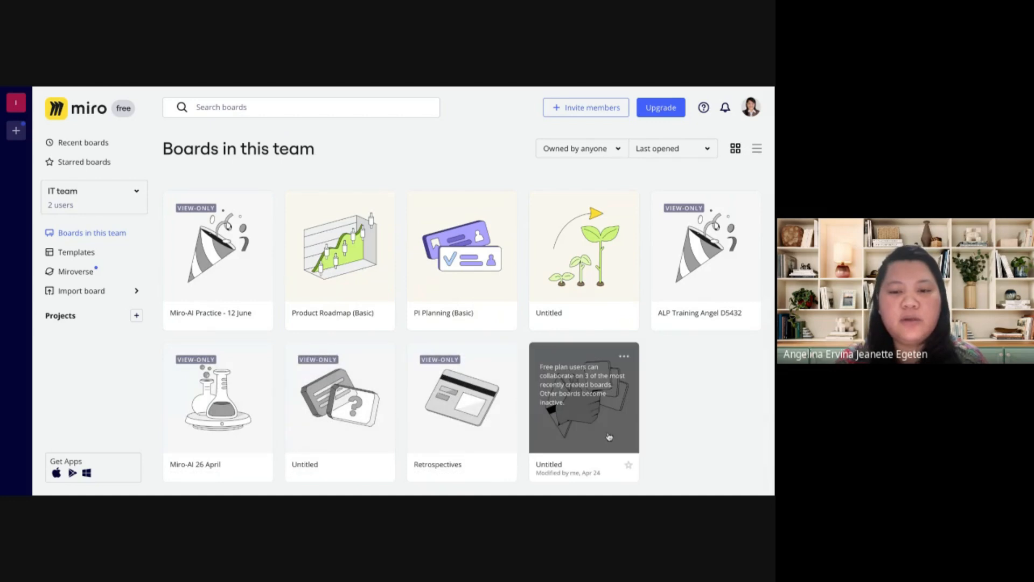
{"action": "scroll", "coordinate": [376, 345], "scroll_direction": "up", "scroll_amount": 2}
{"action": "scroll", "coordinate": [378, 361], "scroll_direction": "up", "scroll_amount": 1}
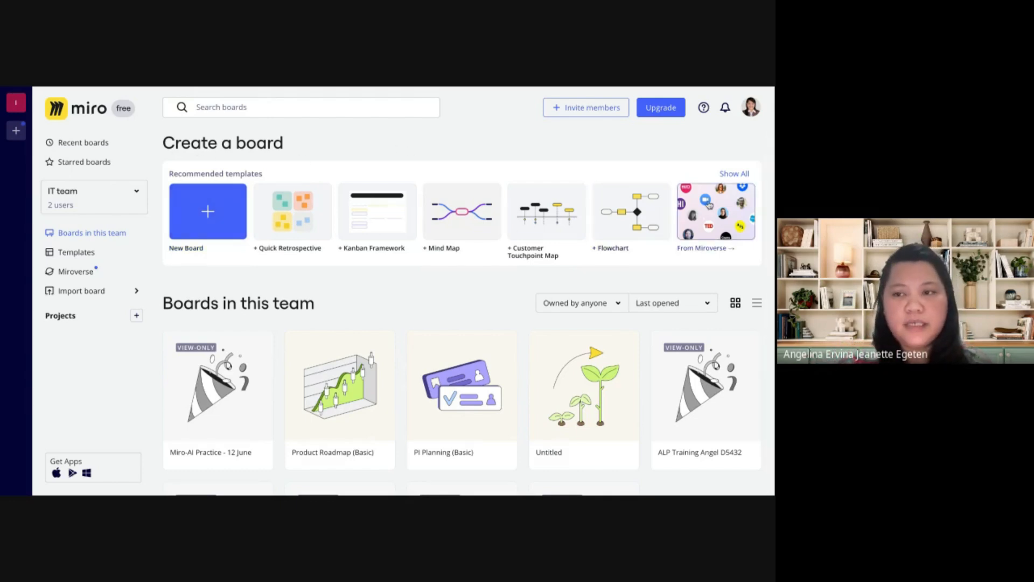
Show all board templates and browse the Meetings & Workshops category
{"action": "left_click", "coordinate": [734, 177]}
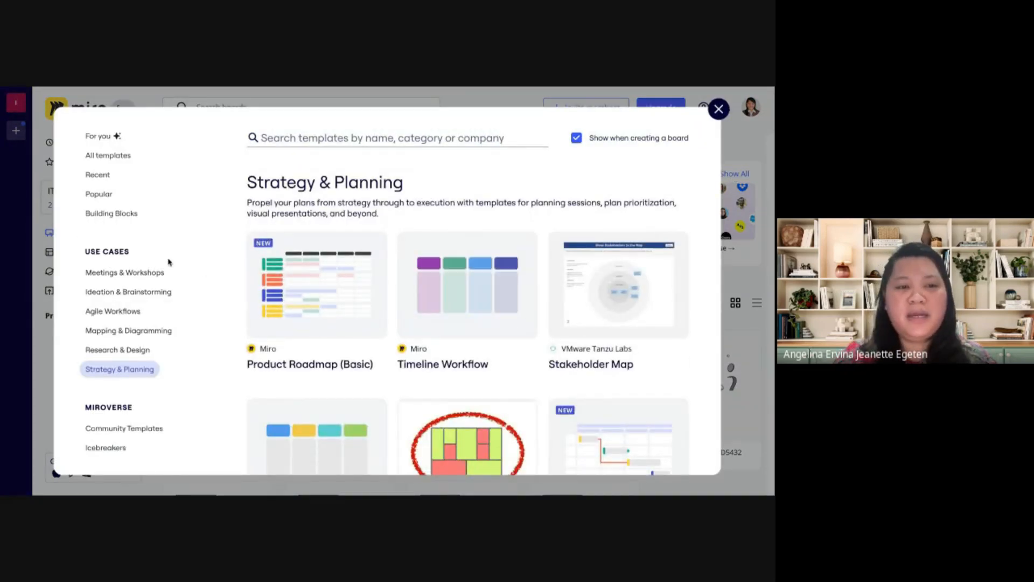
{"action": "left_click", "coordinate": [138, 273]}
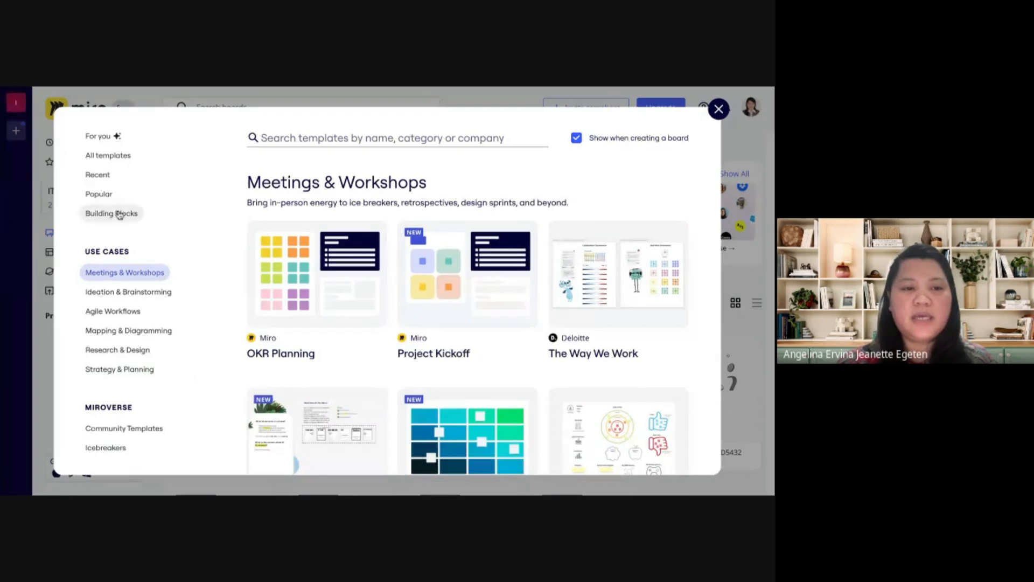
{"action": "scroll", "coordinate": [351, 341], "scroll_direction": "down", "scroll_amount": 2}
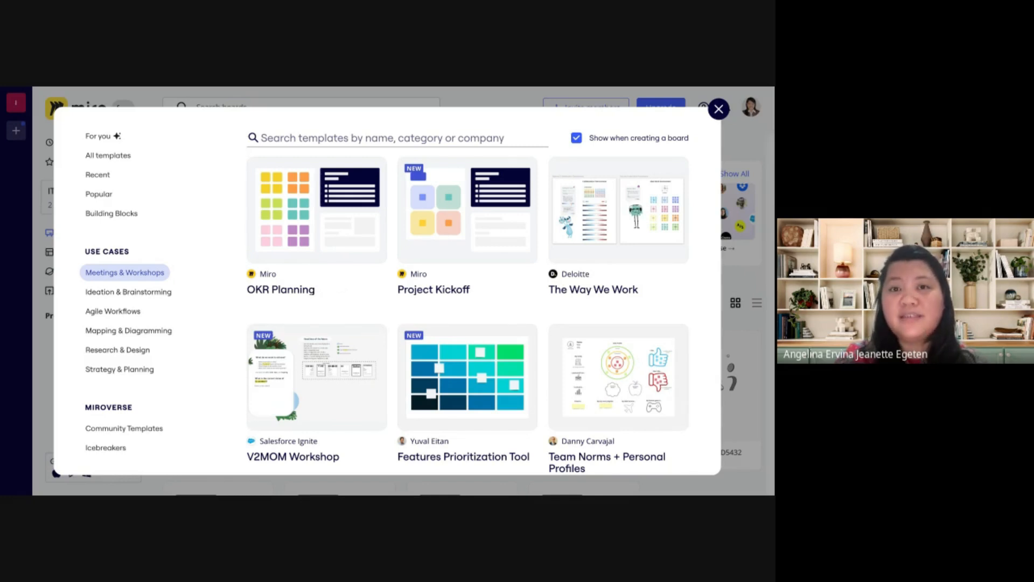
{"action": "mouse_move", "coordinate": [305, 233]}
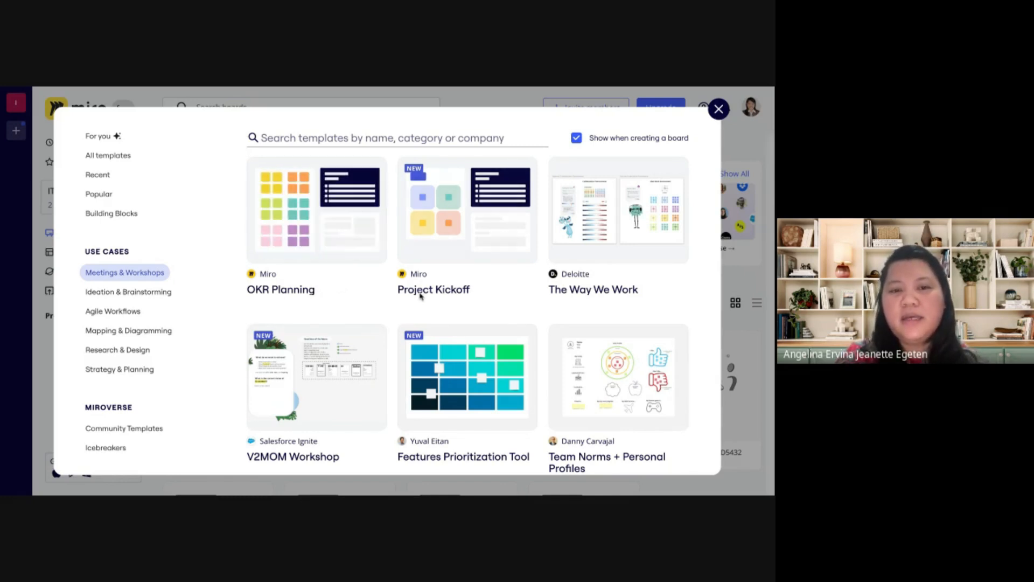
{"action": "scroll", "coordinate": [473, 307], "scroll_direction": "down", "scroll_amount": 1}
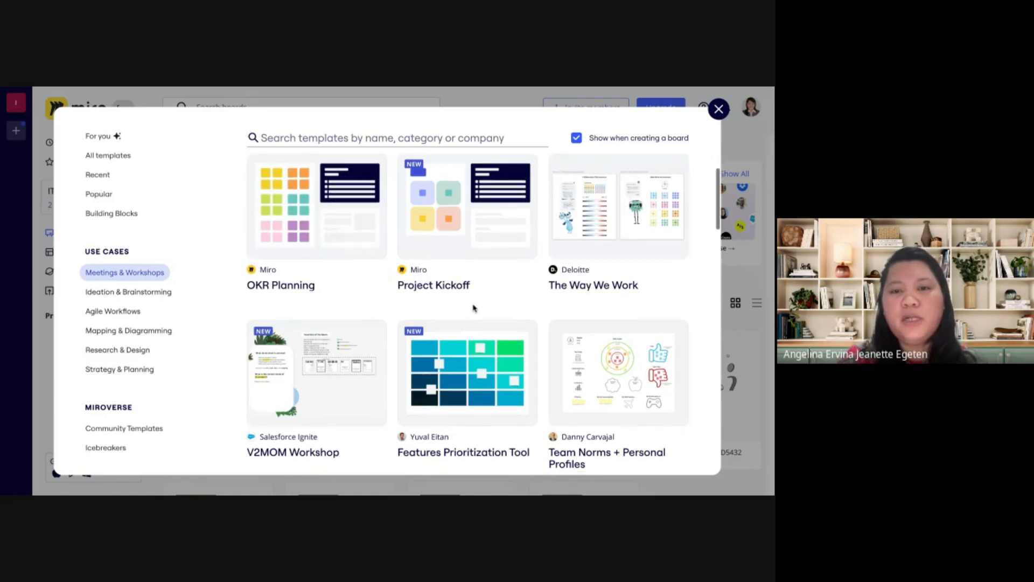
{"action": "scroll", "coordinate": [473, 308], "scroll_direction": "down", "scroll_amount": 5}
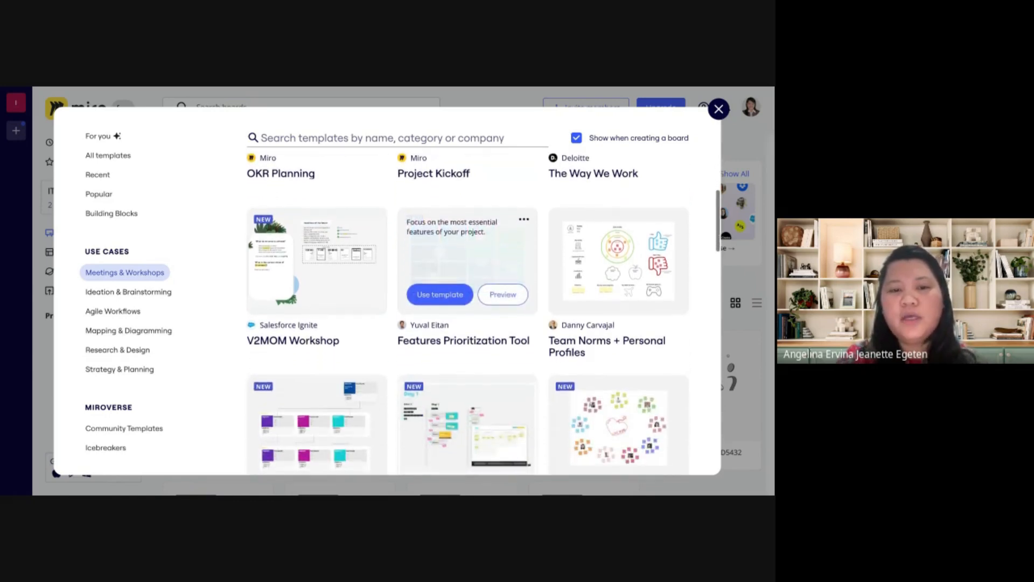
{"action": "scroll", "coordinate": [473, 307], "scroll_direction": "down", "scroll_amount": 1}
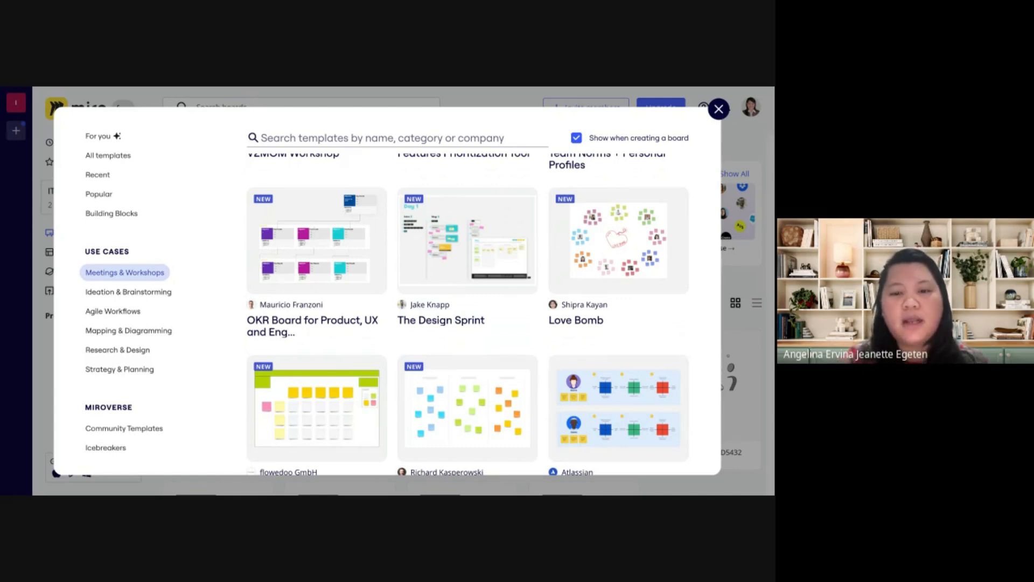
Look further through the Meetings & Workshops templates, down to the lesson, presentation and quick retrospective ones
{"action": "scroll", "coordinate": [483, 314], "scroll_direction": "down", "scroll_amount": 2}
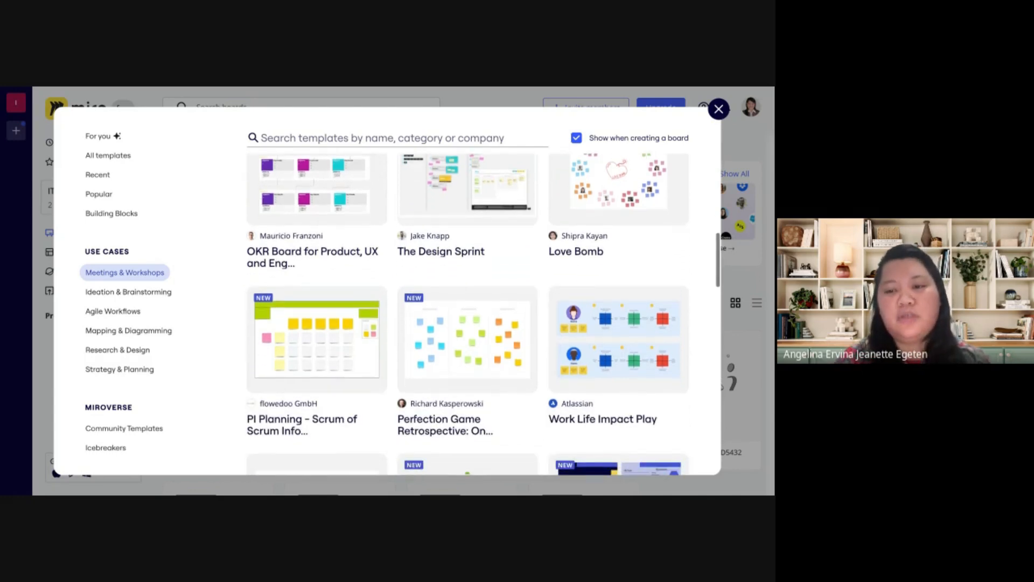
{"action": "scroll", "coordinate": [613, 366], "scroll_direction": "down", "scroll_amount": 3}
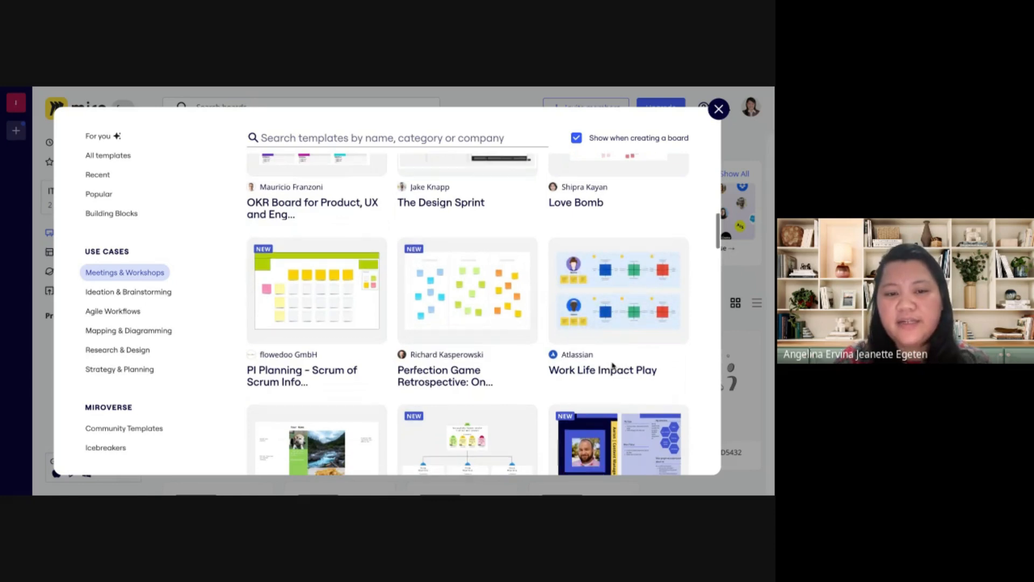
{"action": "scroll", "coordinate": [614, 365], "scroll_direction": "down", "scroll_amount": 3}
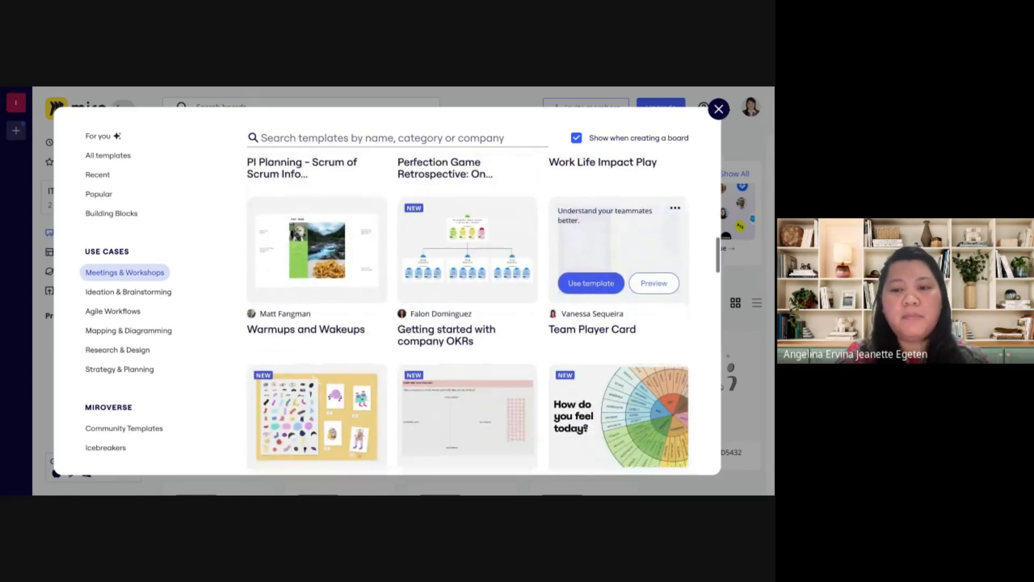
{"action": "scroll", "coordinate": [614, 366], "scroll_direction": "down", "scroll_amount": 4}
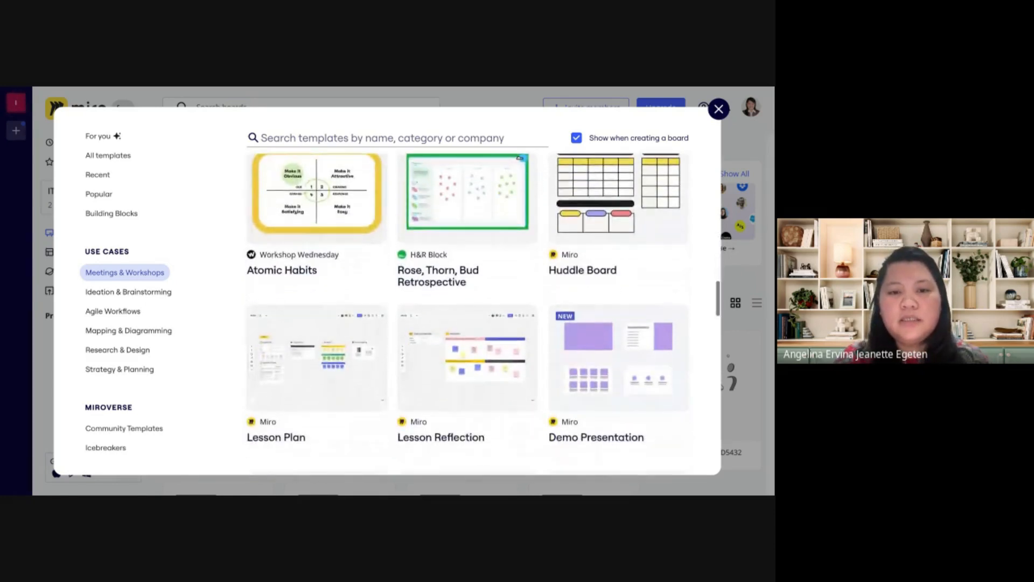
{"action": "scroll", "coordinate": [483, 314], "scroll_direction": "down", "scroll_amount": 2}
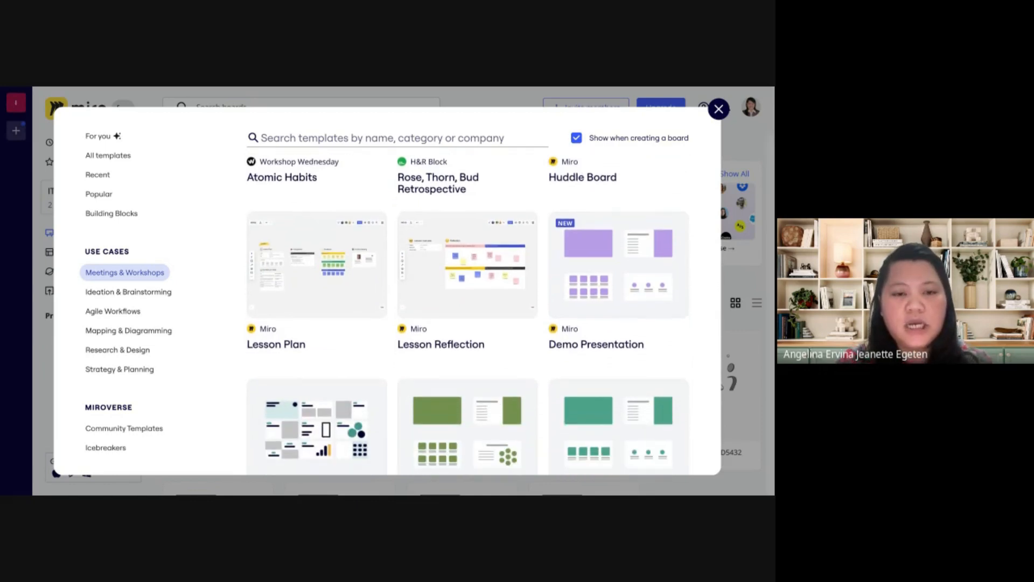
{"action": "scroll", "coordinate": [325, 275], "scroll_direction": "down", "scroll_amount": 3}
{"action": "scroll", "coordinate": [325, 275], "scroll_direction": "up", "scroll_amount": 1}
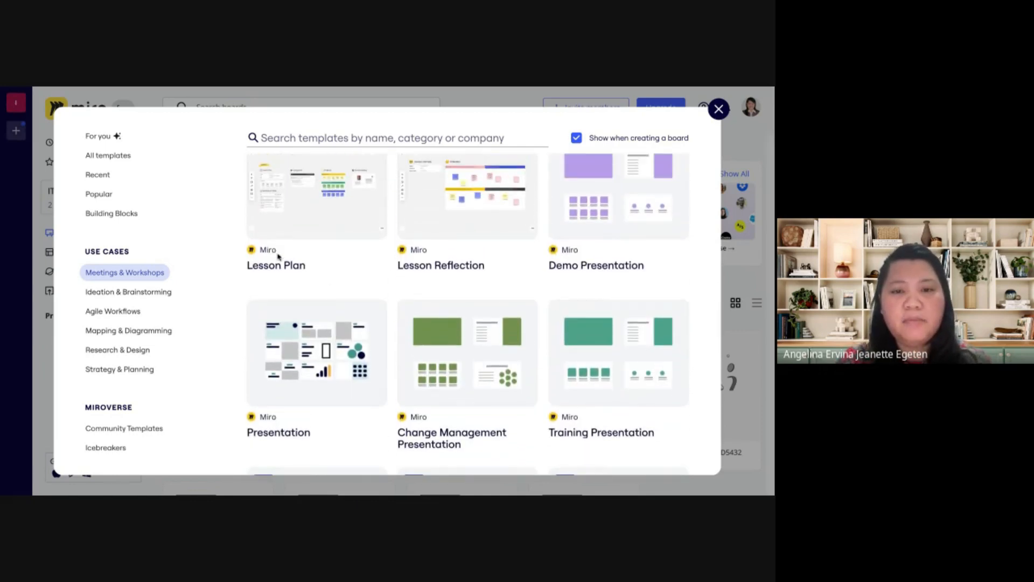
{"action": "scroll", "coordinate": [485, 350], "scroll_direction": "down", "scroll_amount": 3}
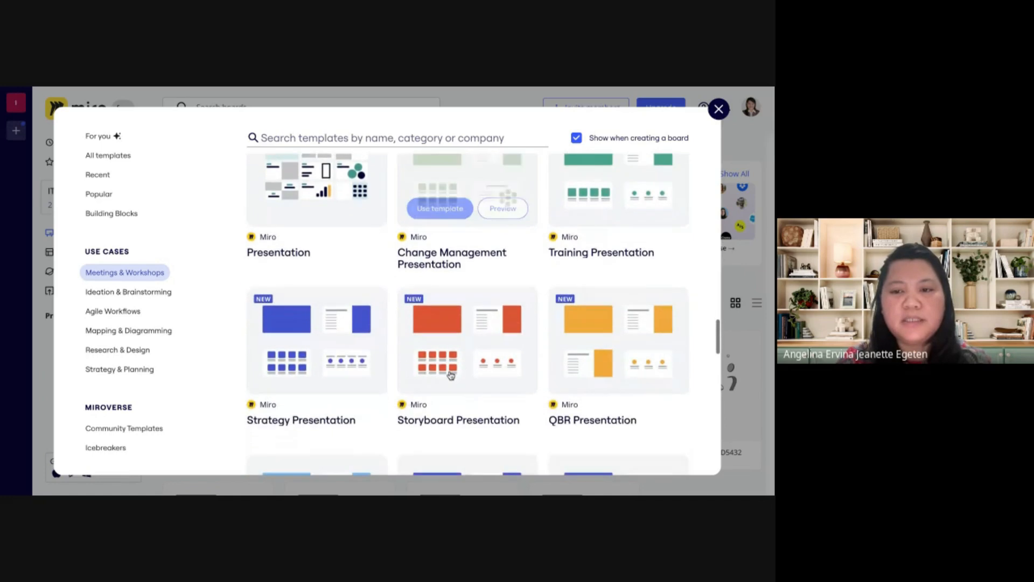
{"action": "scroll", "coordinate": [451, 376], "scroll_direction": "down", "scroll_amount": 10}
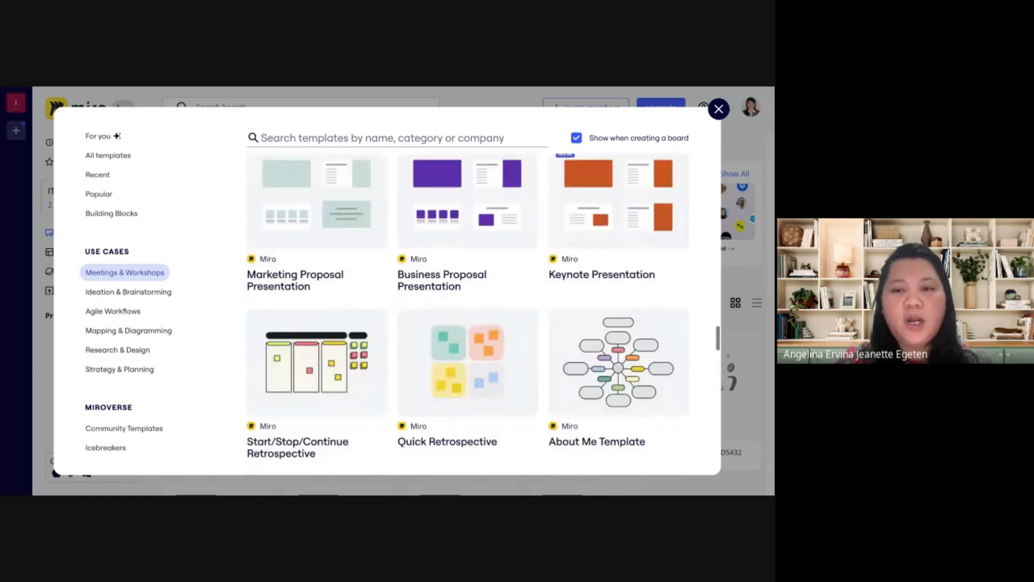
Show the Strategy & Planning templates and browse them down to the analysis templates such as SOAR, Stakeholder and PESTLE
{"action": "left_click", "coordinate": [156, 370]}
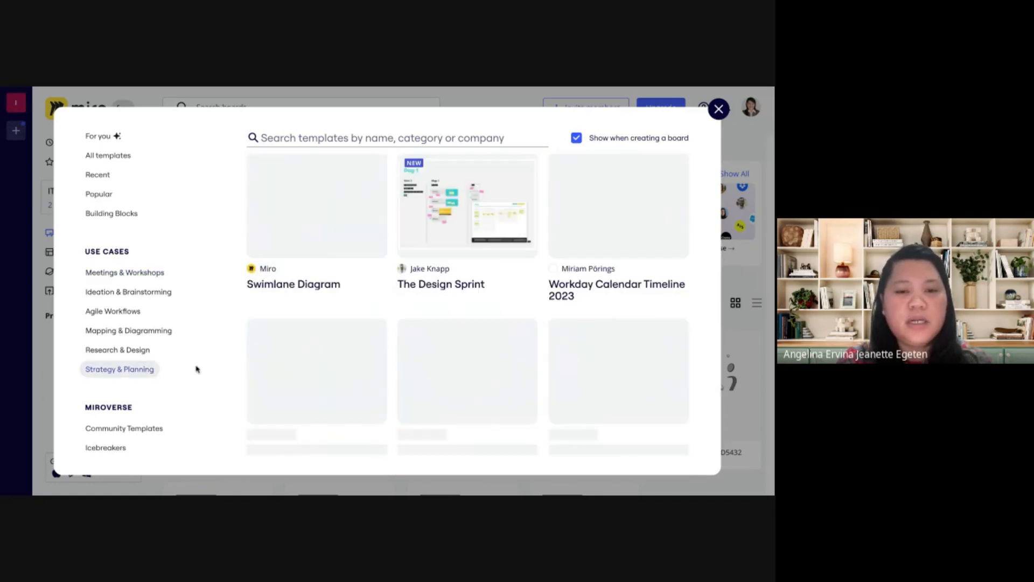
{"action": "mouse_move", "coordinate": [438, 355]}
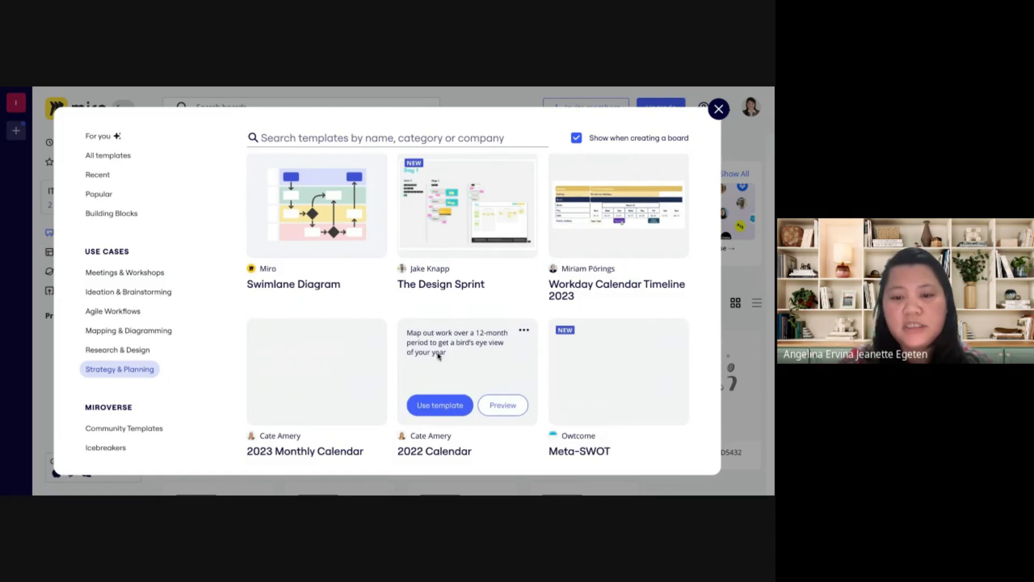
{"action": "scroll", "coordinate": [438, 355], "scroll_direction": "down", "scroll_amount": 10}
{"action": "scroll", "coordinate": [467, 314], "scroll_direction": "down", "scroll_amount": 10}
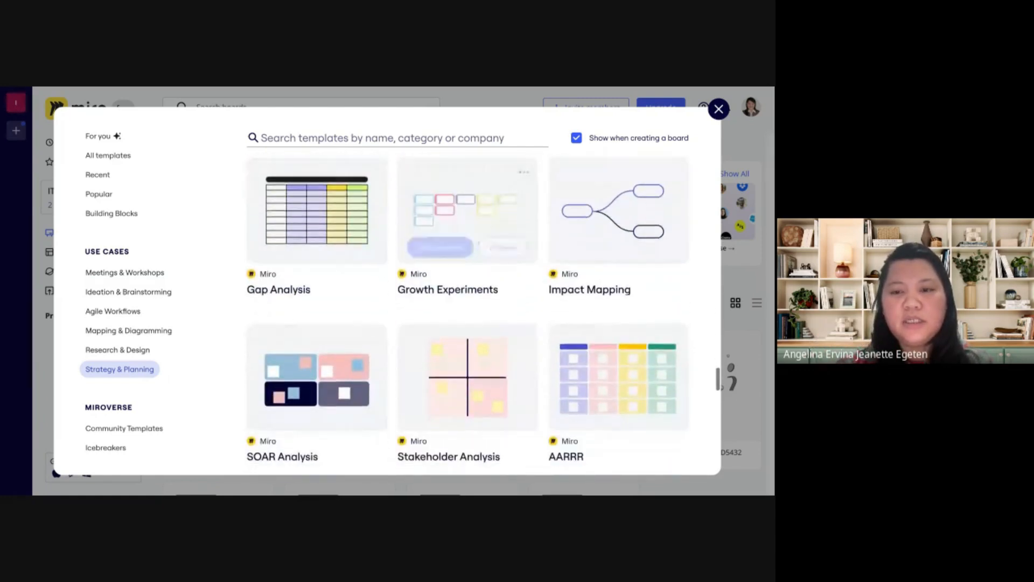
{"action": "scroll", "coordinate": [467, 314], "scroll_direction": "down", "scroll_amount": 3}
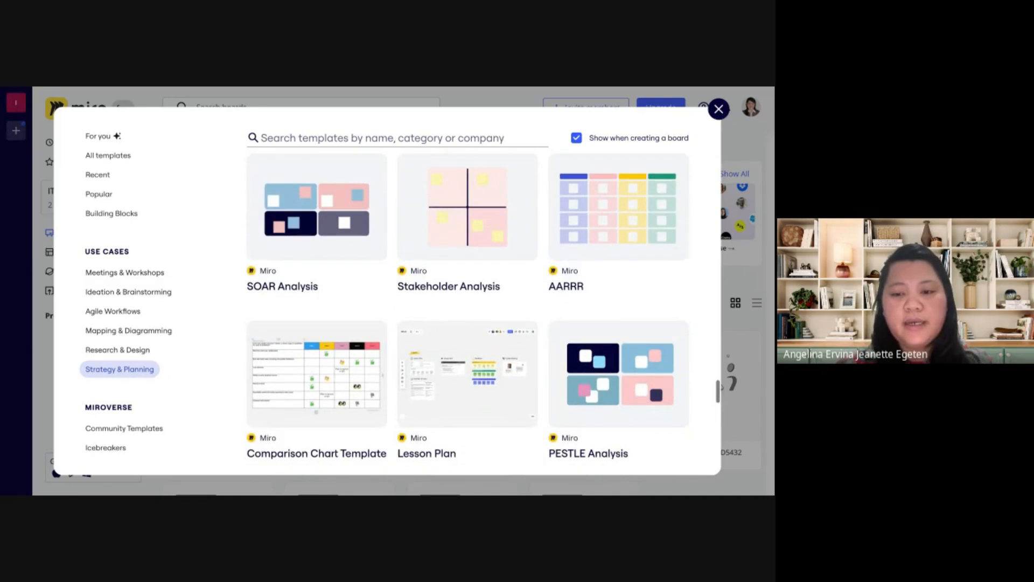
Show the Ideation & Brainstorming templates and look through them as far as Crazy Eights and Lotus Diagram
{"action": "left_click", "coordinate": [136, 293]}
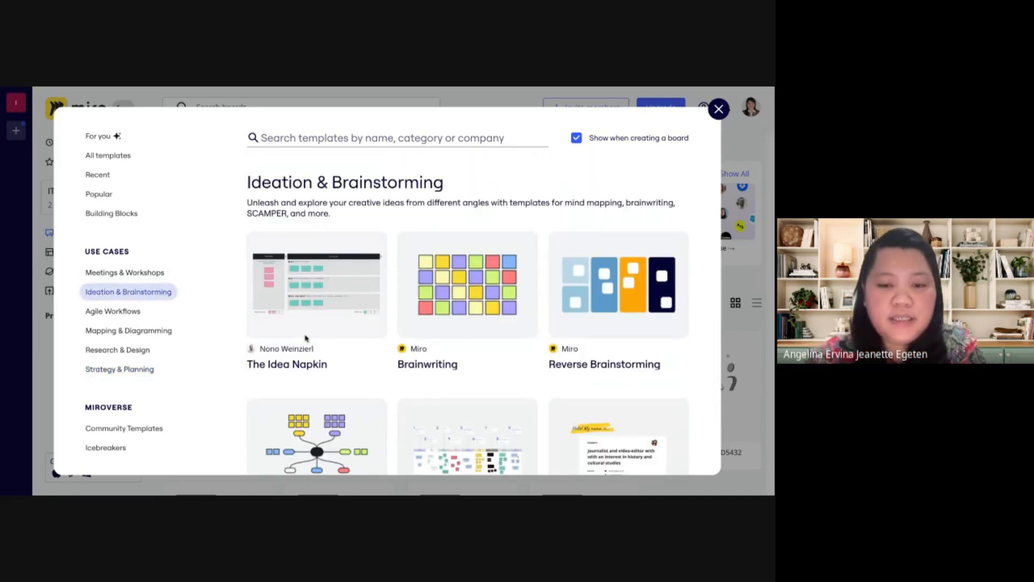
{"action": "scroll", "coordinate": [369, 361], "scroll_direction": "down", "scroll_amount": 1}
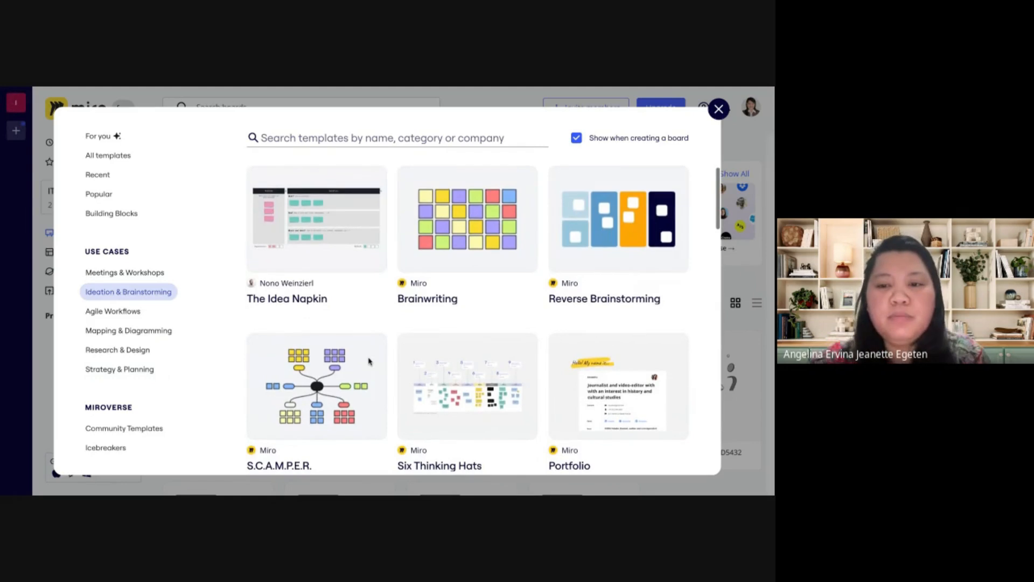
{"action": "scroll", "coordinate": [484, 312], "scroll_direction": "down", "scroll_amount": 3}
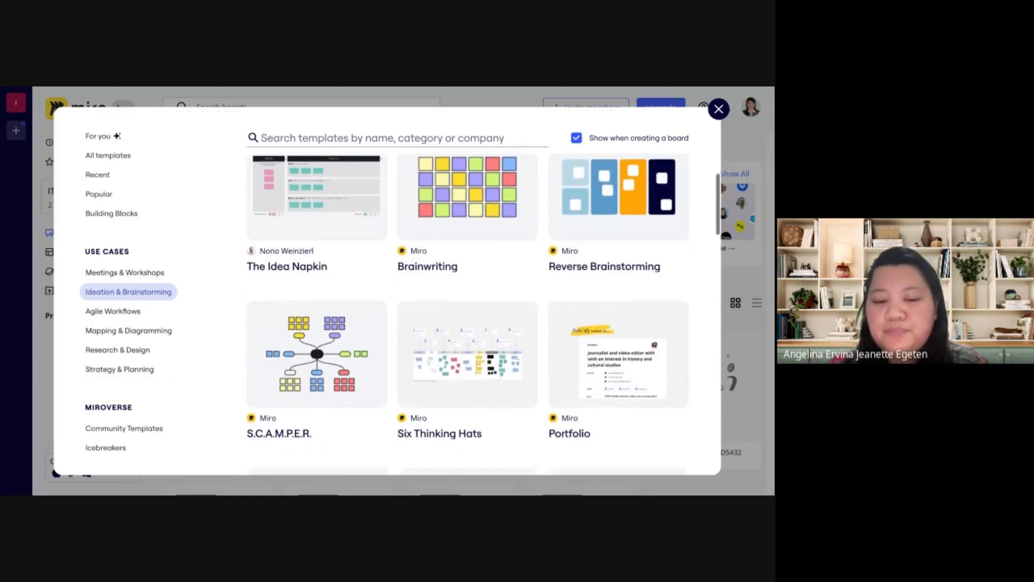
{"action": "scroll", "coordinate": [368, 361], "scroll_direction": "down", "scroll_amount": 1}
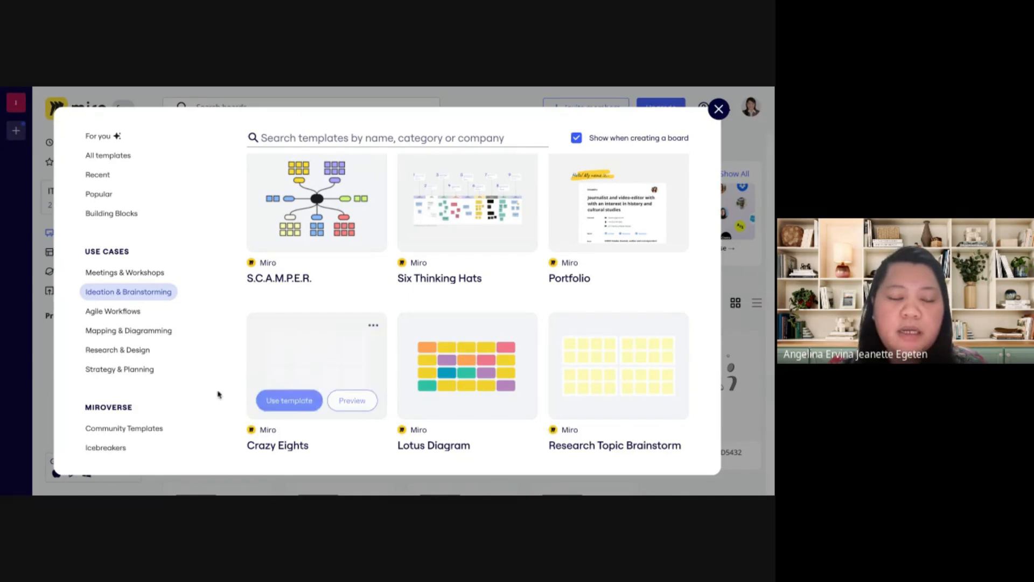
Show the Agile Workflows templates and examine the first ones, including PI Planning (Basic), Kanban Framework and Lean Governance
{"action": "left_click", "coordinate": [135, 313]}
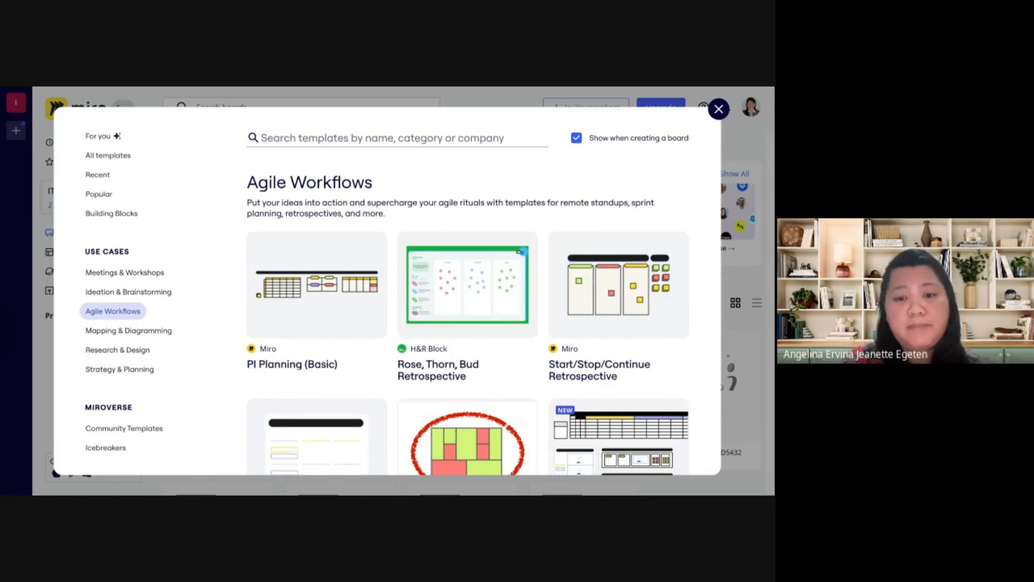
{"action": "scroll", "coordinate": [468, 313], "scroll_direction": "down", "scroll_amount": 1}
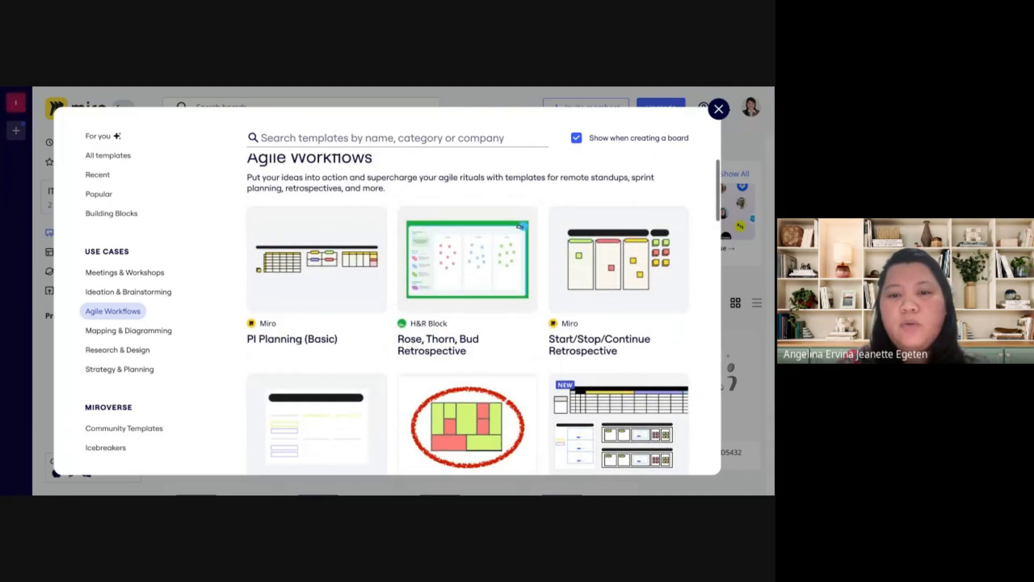
{"action": "scroll", "coordinate": [467, 377], "scroll_direction": "down", "scroll_amount": 2}
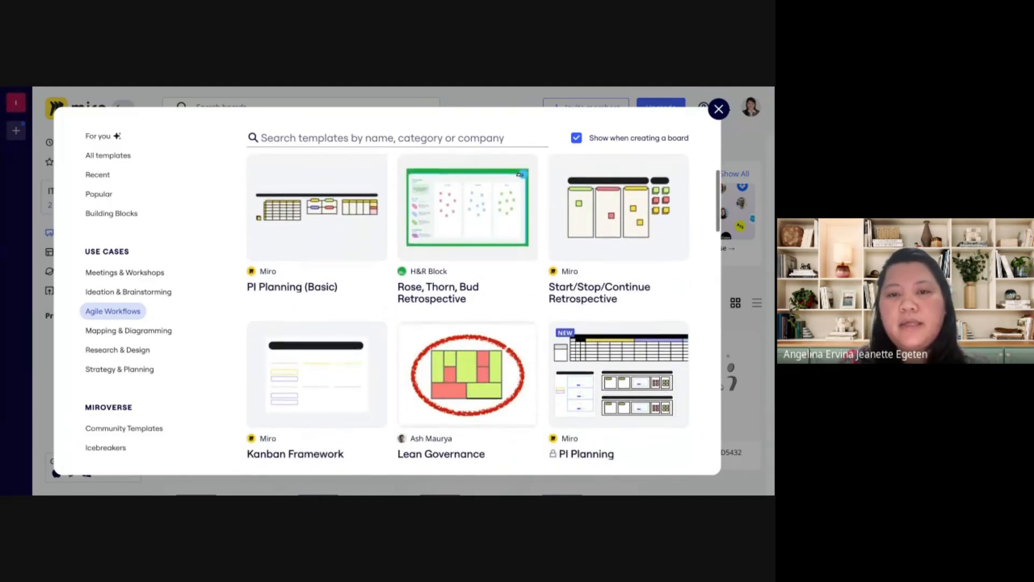
{"action": "scroll", "coordinate": [467, 366], "scroll_direction": "down", "scroll_amount": 1}
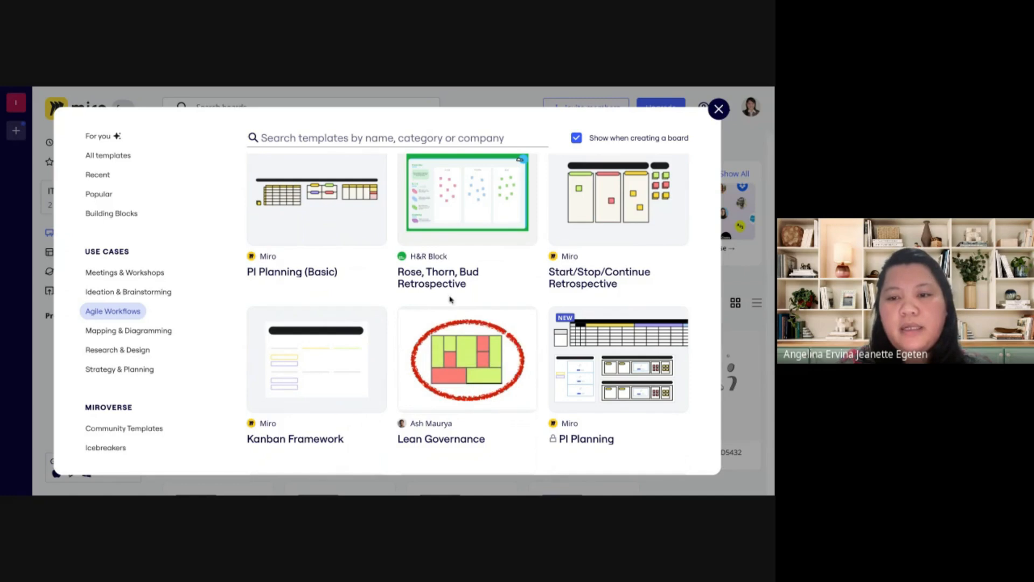
{"action": "scroll", "coordinate": [462, 306], "scroll_direction": "down", "scroll_amount": 2}
{"action": "scroll", "coordinate": [462, 306], "scroll_direction": "down", "scroll_amount": 2}
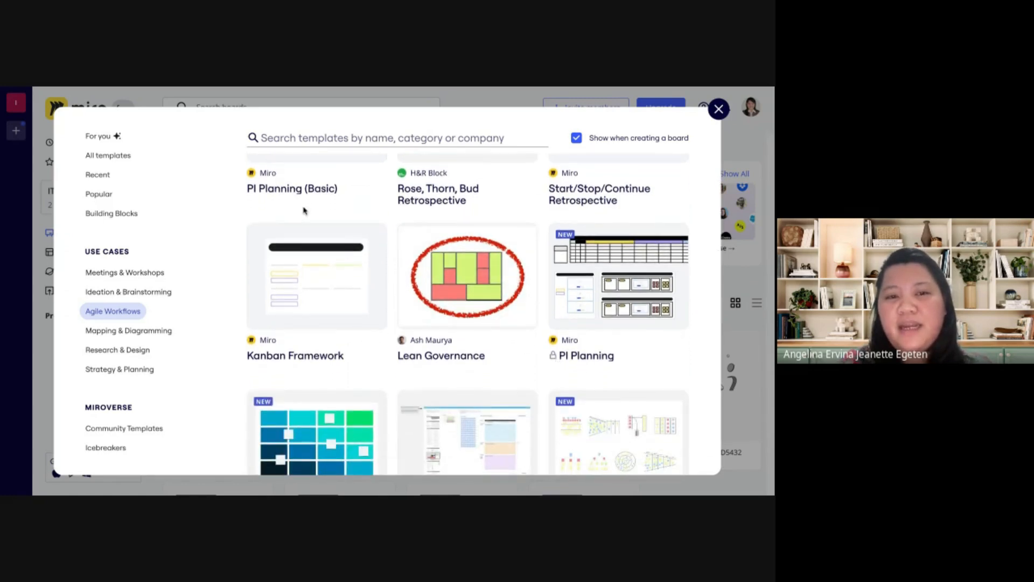
{"action": "scroll", "coordinate": [305, 212], "scroll_direction": "up", "scroll_amount": 3}
{"action": "scroll", "coordinate": [305, 212], "scroll_direction": "down", "scroll_amount": 3}
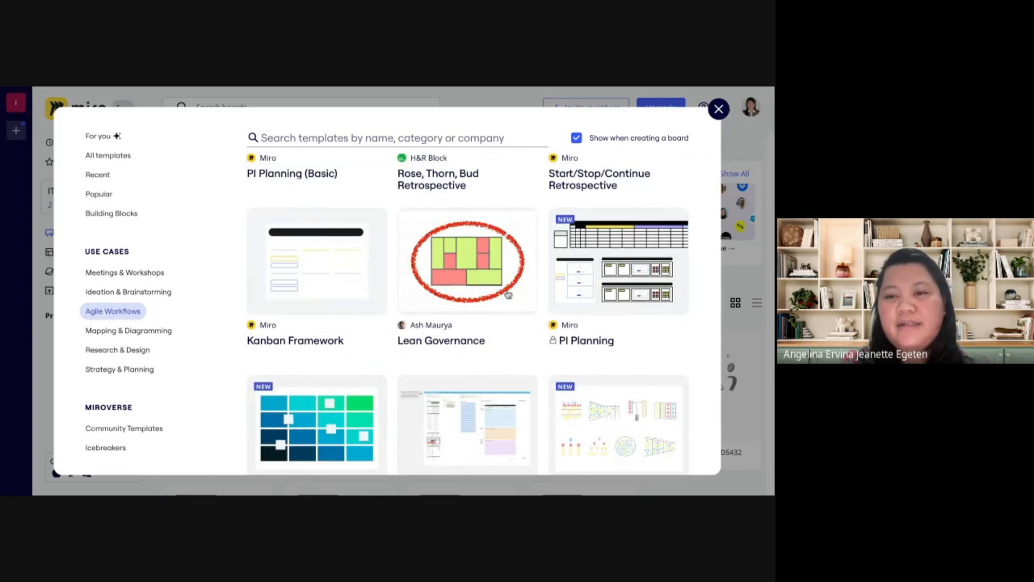
{"action": "scroll", "coordinate": [485, 280], "scroll_direction": "up", "scroll_amount": 3}
{"action": "mouse_move", "coordinate": [369, 225]}
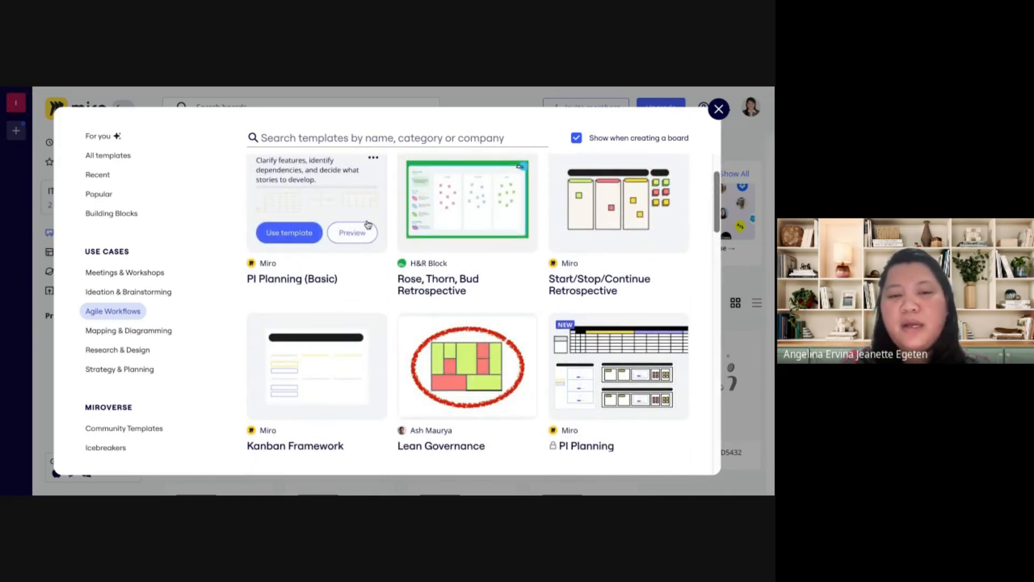
{"action": "mouse_move", "coordinate": [328, 355]}
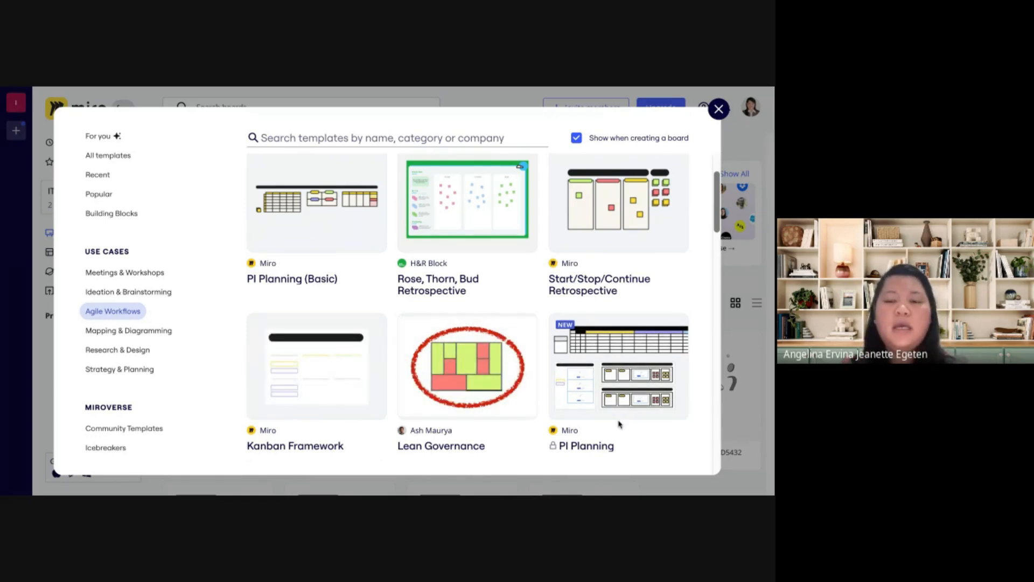
Browse further down the Agile Workflows templates, examining the backlog, service blueprint and themed retrospective ones
{"action": "scroll", "coordinate": [618, 424], "scroll_direction": "down", "scroll_amount": 3}
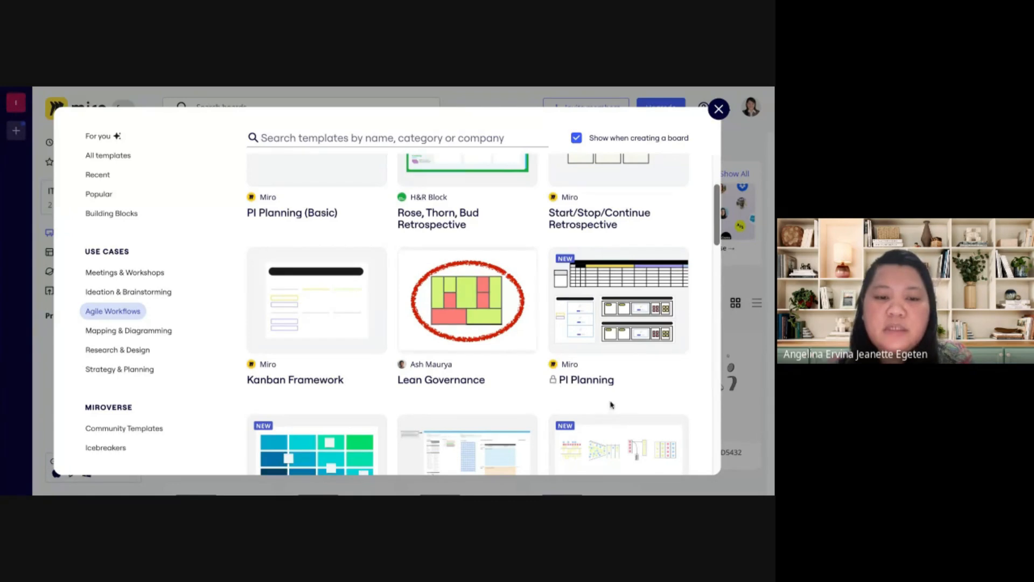
{"action": "scroll", "coordinate": [618, 409], "scroll_direction": "down", "scroll_amount": 3}
{"action": "scroll", "coordinate": [618, 410], "scroll_direction": "down", "scroll_amount": 1}
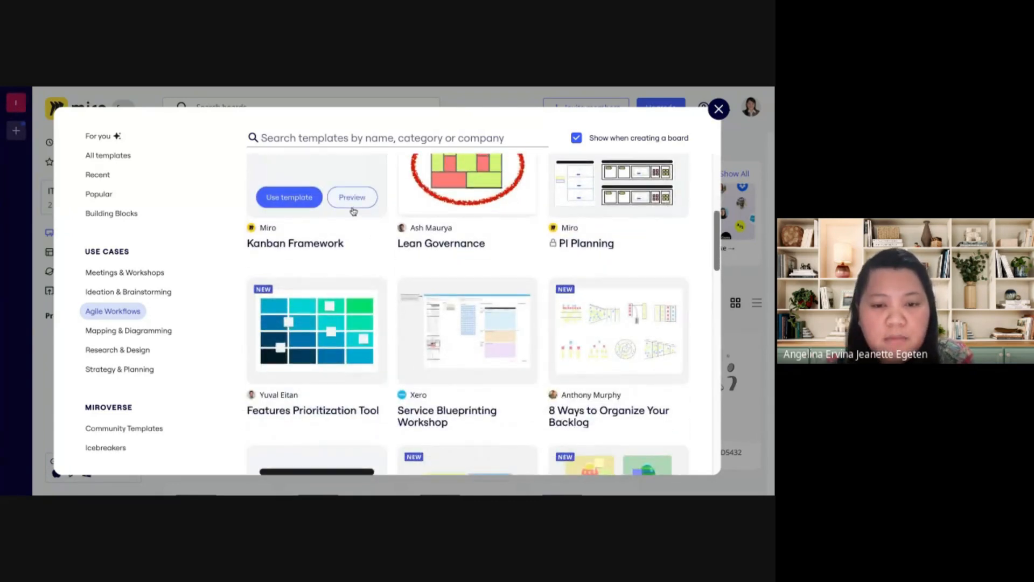
{"action": "scroll", "coordinate": [525, 336], "scroll_direction": "down", "scroll_amount": 6}
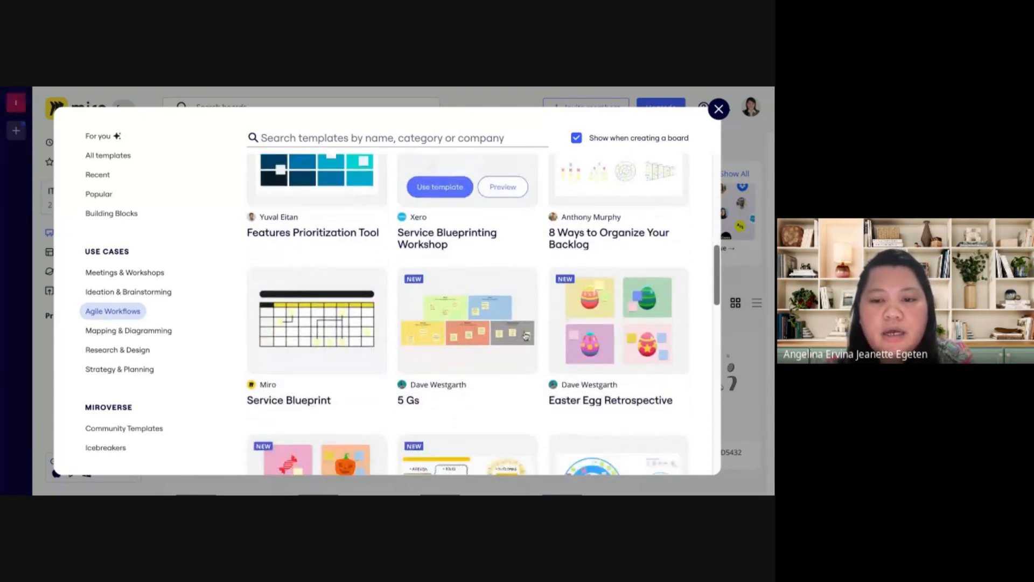
{"action": "scroll", "coordinate": [467, 314], "scroll_direction": "down", "scroll_amount": 4}
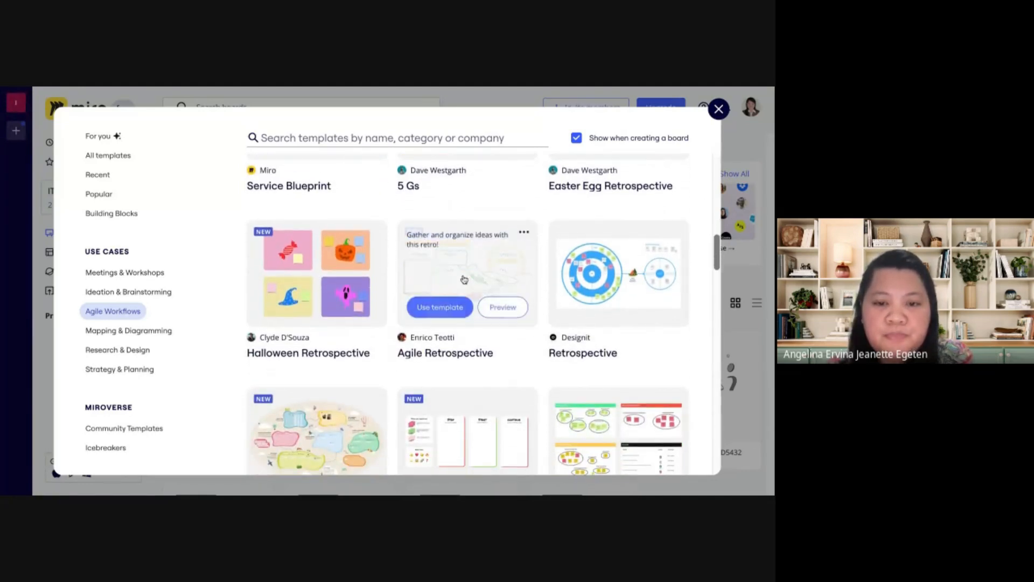
{"action": "mouse_move", "coordinate": [514, 322]}
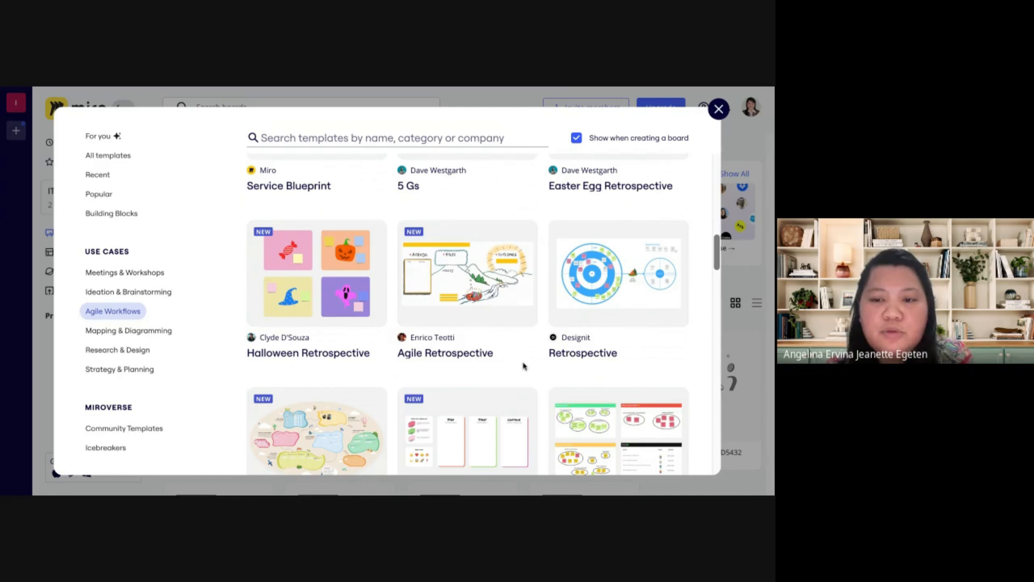
{"action": "scroll", "coordinate": [637, 381], "scroll_direction": "down", "scroll_amount": 4}
{"action": "scroll", "coordinate": [638, 381], "scroll_direction": "down", "scroll_amount": 3}
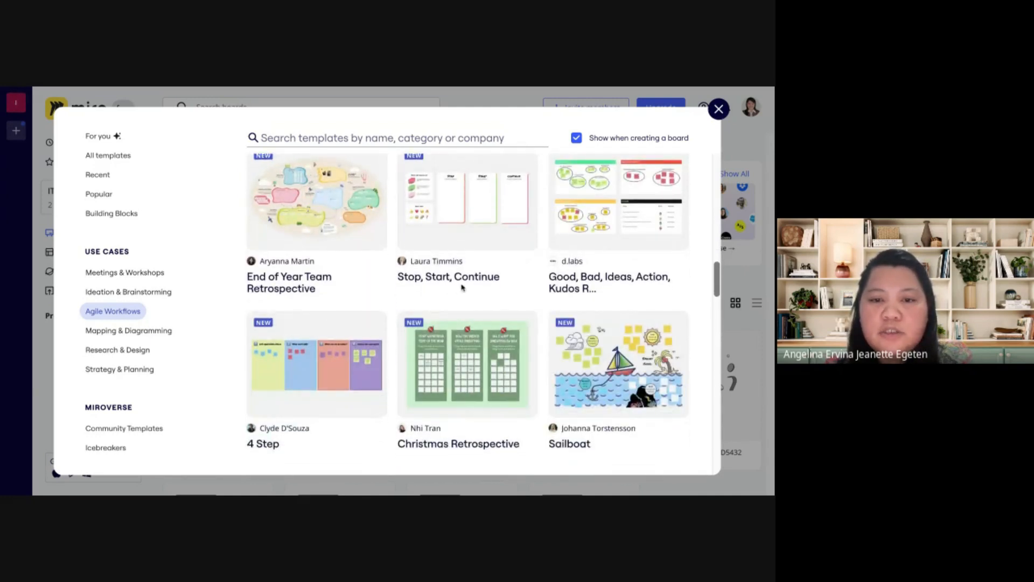
{"action": "scroll", "coordinate": [592, 299], "scroll_direction": "down", "scroll_amount": 1}
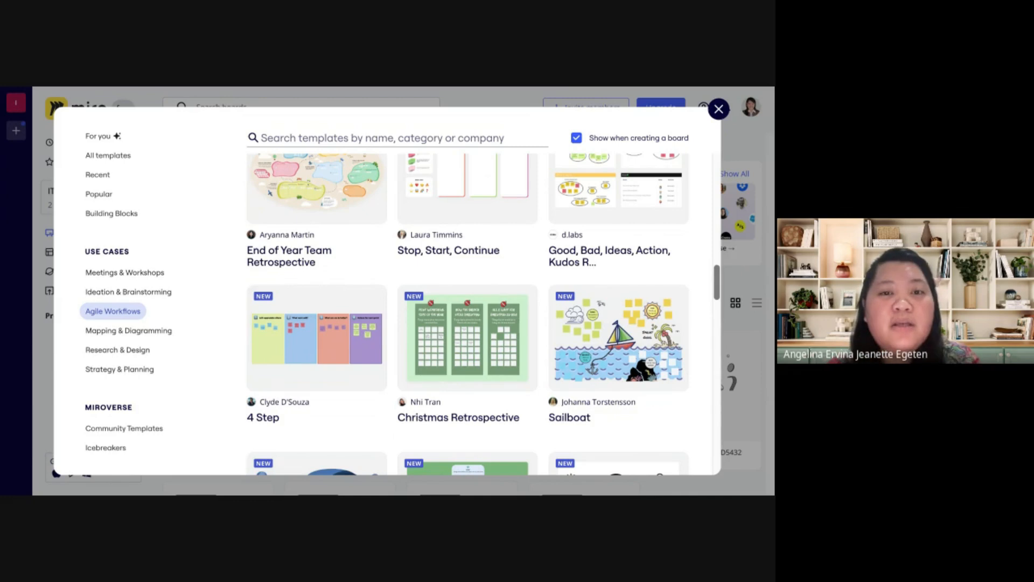
{"action": "scroll", "coordinate": [468, 232], "scroll_direction": "down", "scroll_amount": 2}
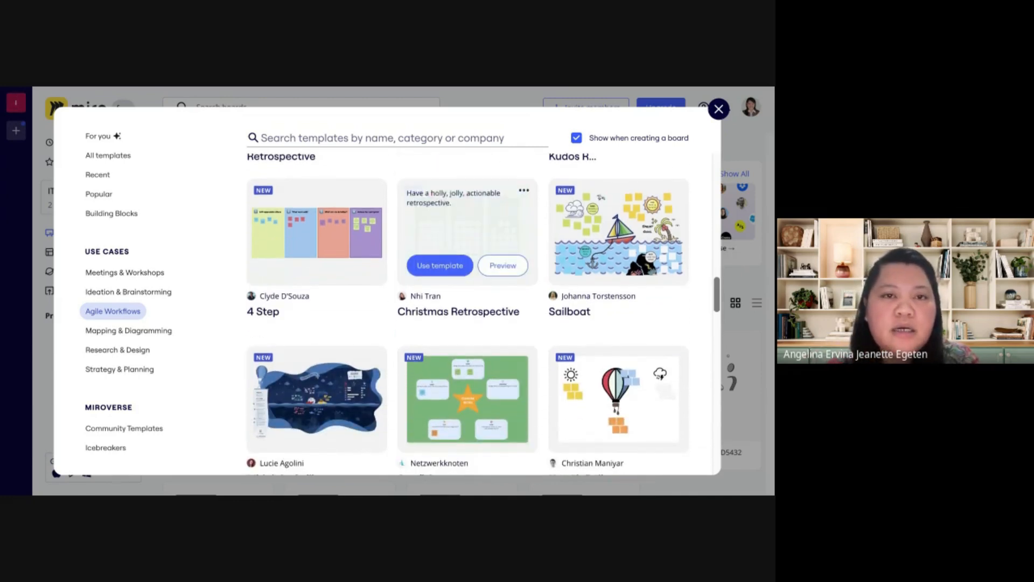
{"action": "scroll", "coordinate": [467, 264], "scroll_direction": "down", "scroll_amount": 3}
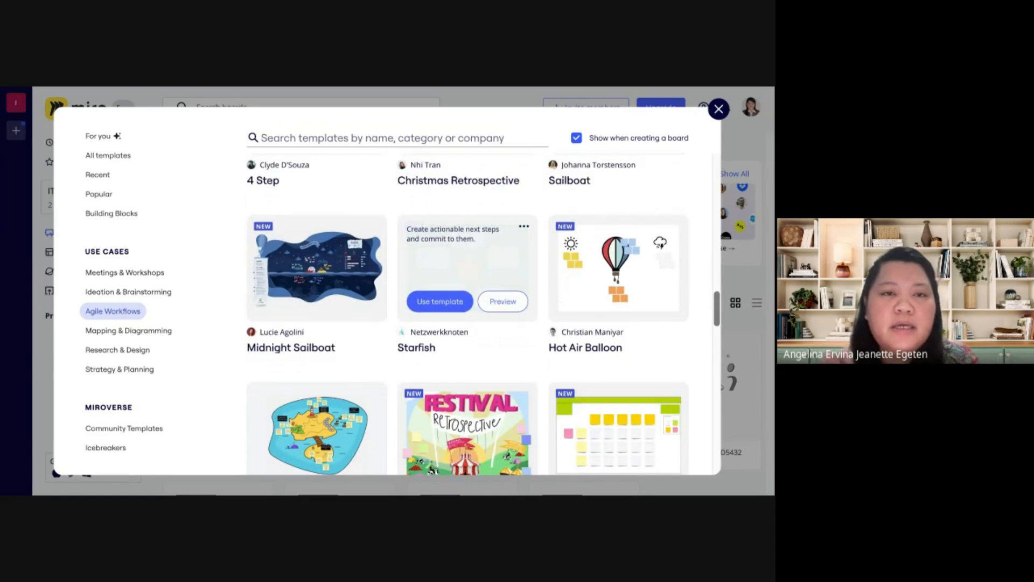
{"action": "scroll", "coordinate": [468, 264], "scroll_direction": "down", "scroll_amount": 2}
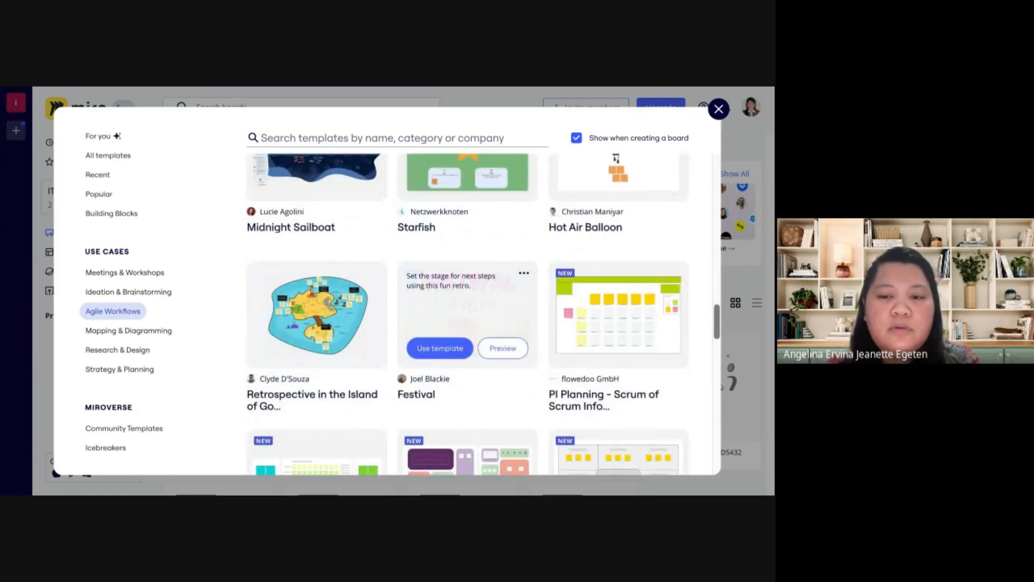
{"action": "scroll", "coordinate": [468, 264], "scroll_direction": "down", "scroll_amount": 2}
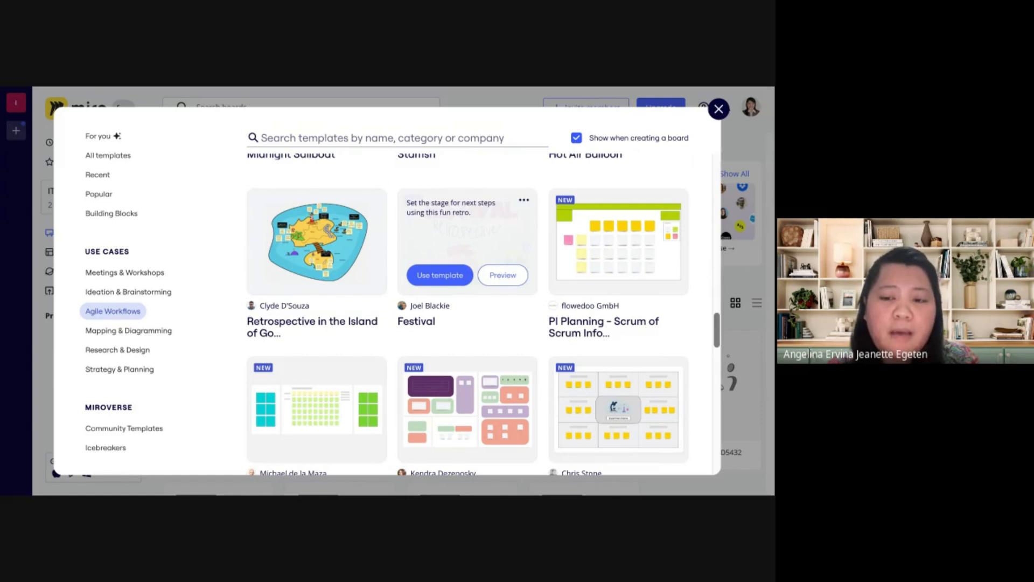
Skim the remaining Agile Workflows templates and show the Mapping & Diagramming ones as far as the process flowcharts
{"action": "scroll", "coordinate": [468, 264], "scroll_direction": "down", "scroll_amount": 5}
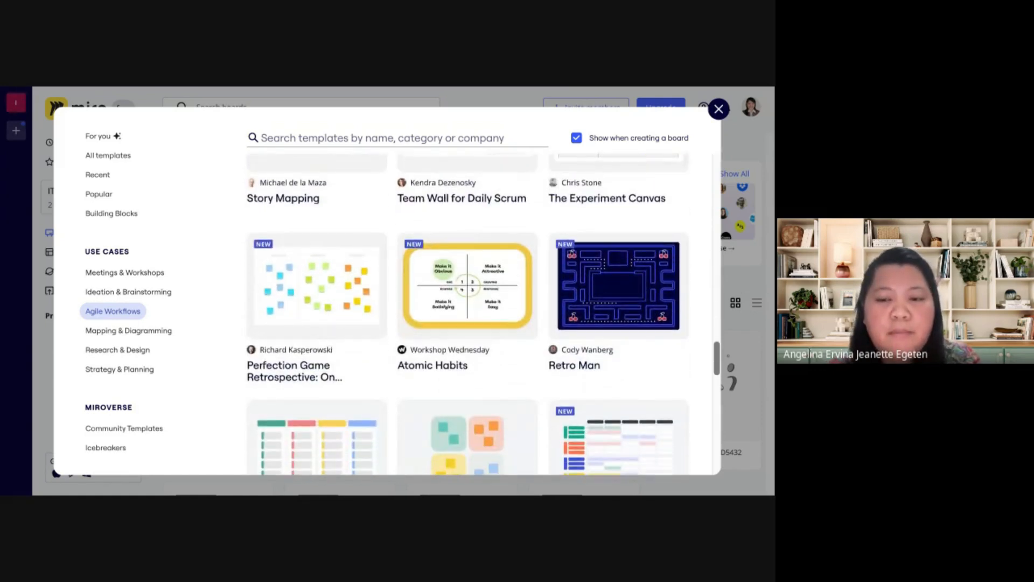
{"action": "scroll", "coordinate": [484, 313], "scroll_direction": "down", "scroll_amount": 3}
{"action": "left_click", "coordinate": [157, 338]}
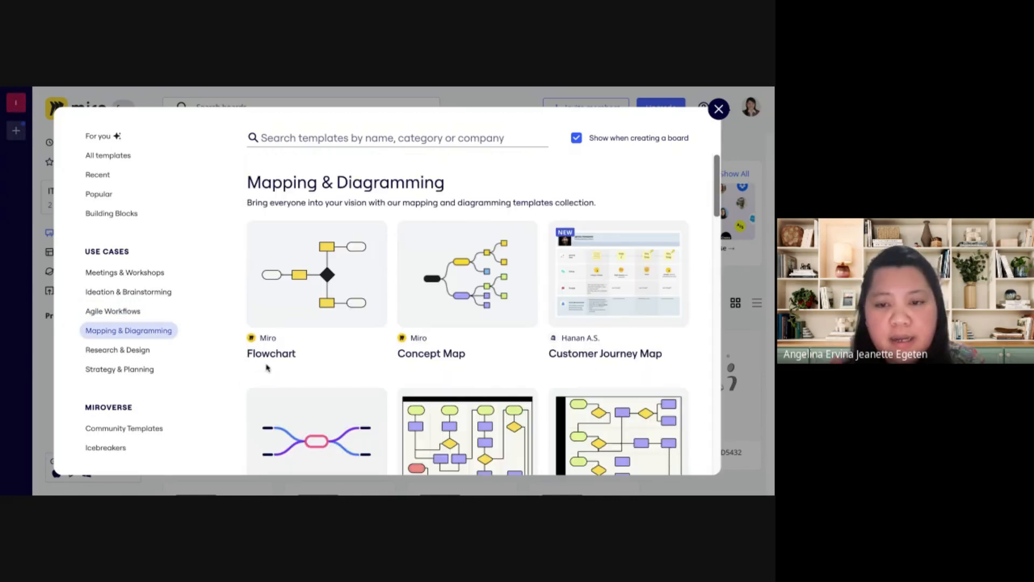
{"action": "scroll", "coordinate": [403, 398], "scroll_direction": "down", "scroll_amount": 3}
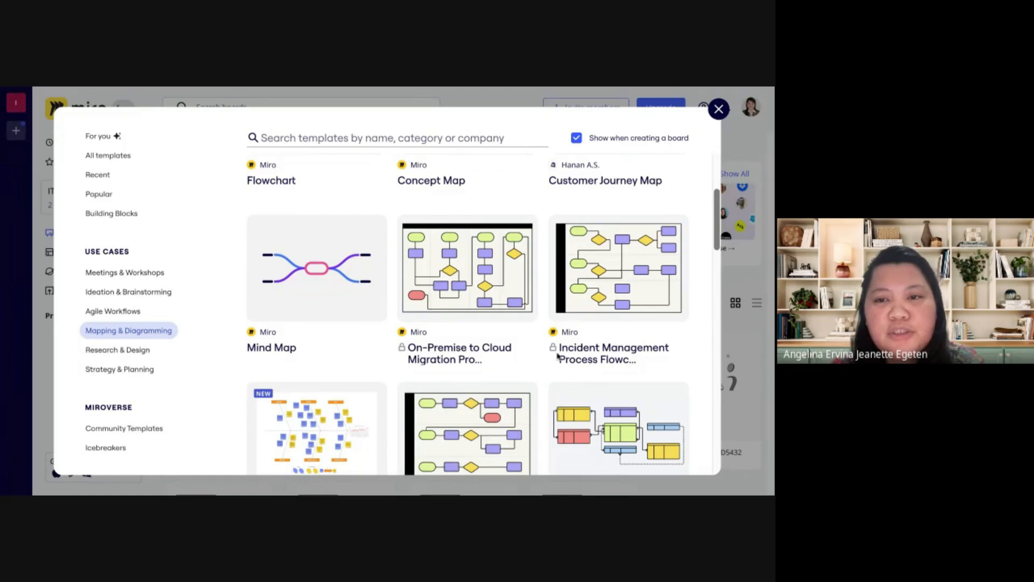
{"action": "scroll", "coordinate": [557, 356], "scroll_direction": "down", "scroll_amount": 3}
Show the Research & Design templates and look through them from Customer Touchpoint Map to Use Case Diagram
{"action": "left_click", "coordinate": [139, 350]}
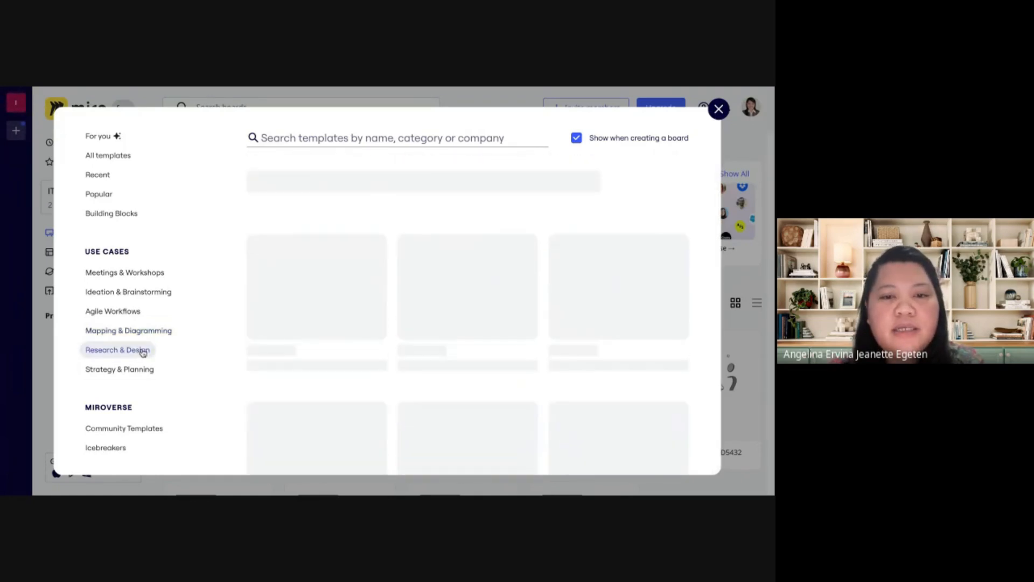
{"action": "scroll", "coordinate": [530, 318], "scroll_direction": "down", "scroll_amount": 2}
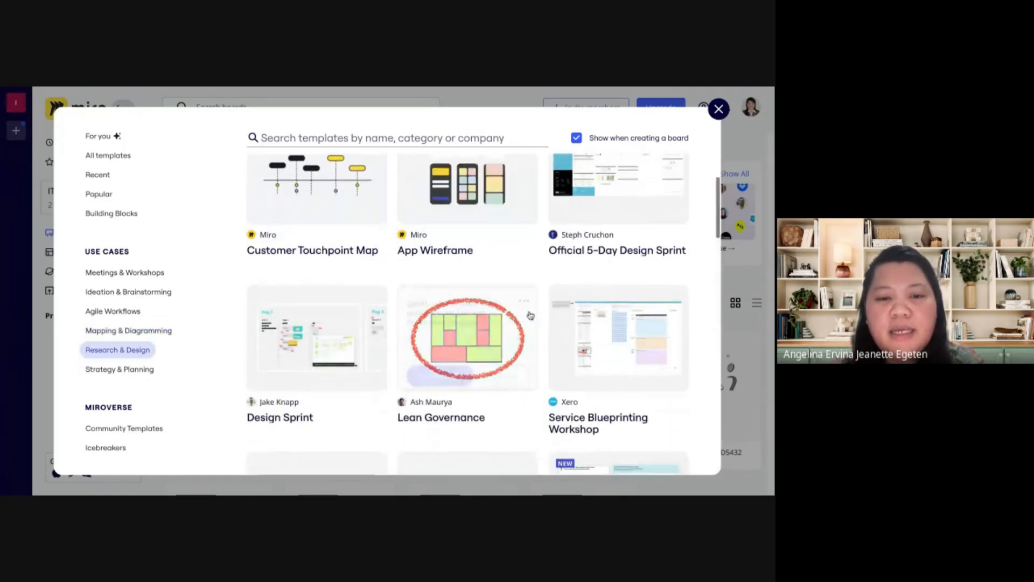
{"action": "scroll", "coordinate": [531, 315], "scroll_direction": "up", "scroll_amount": 1}
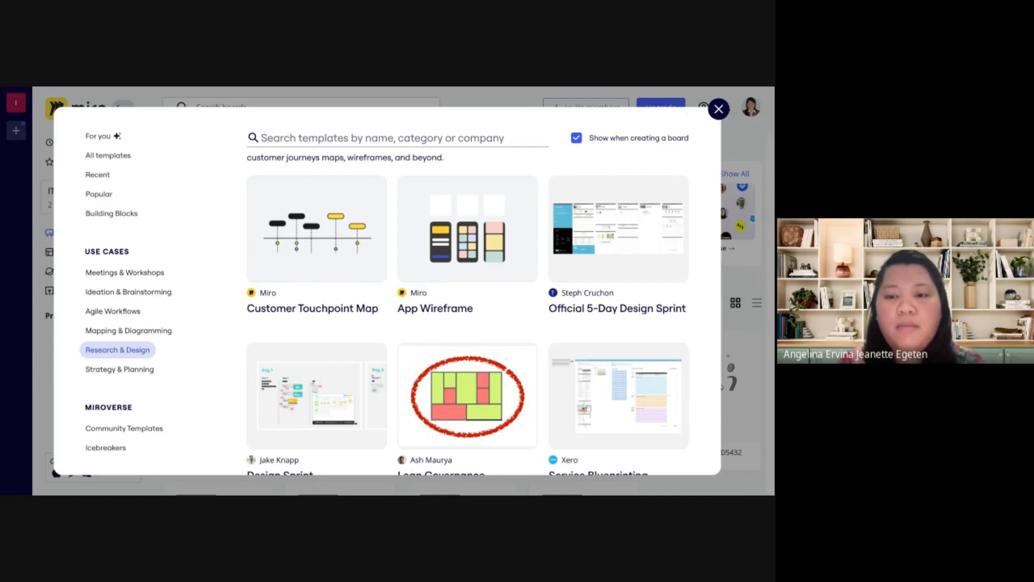
{"action": "scroll", "coordinate": [467, 313], "scroll_direction": "down", "scroll_amount": 2}
{"action": "scroll", "coordinate": [468, 313], "scroll_direction": "up", "scroll_amount": 2}
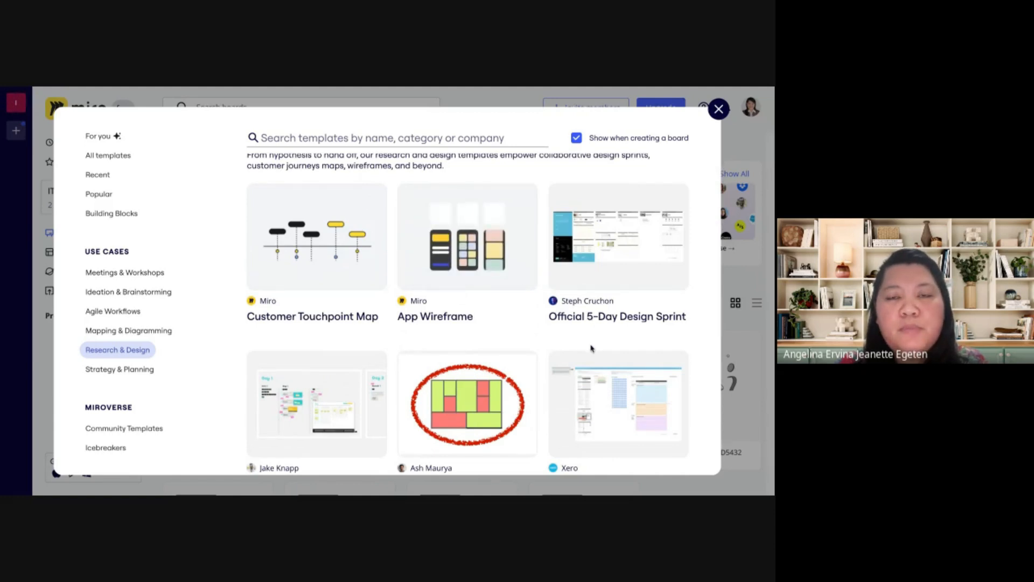
{"action": "scroll", "coordinate": [591, 349], "scroll_direction": "down", "scroll_amount": 9}
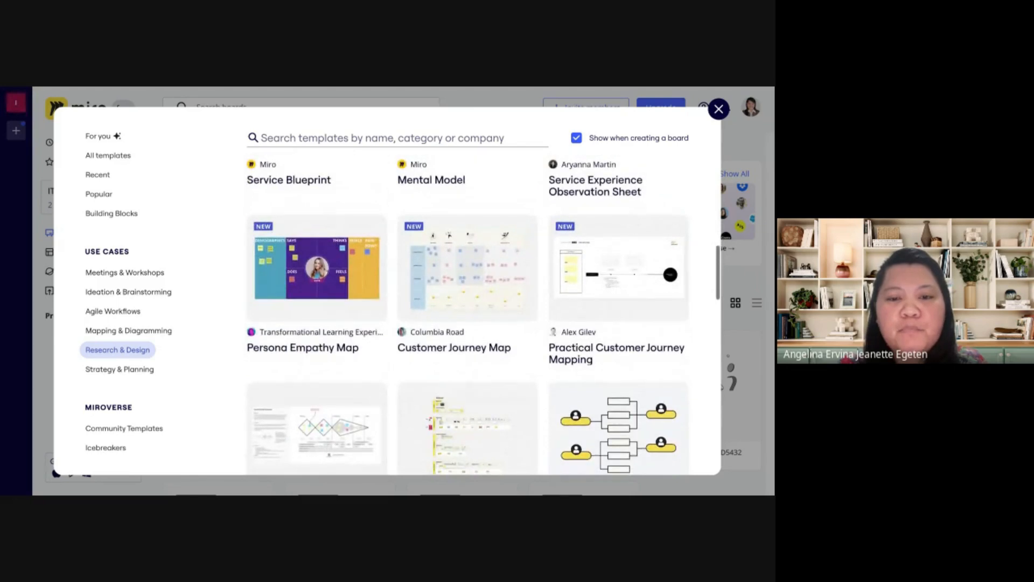
{"action": "scroll", "coordinate": [317, 399], "scroll_direction": "down", "scroll_amount": 1}
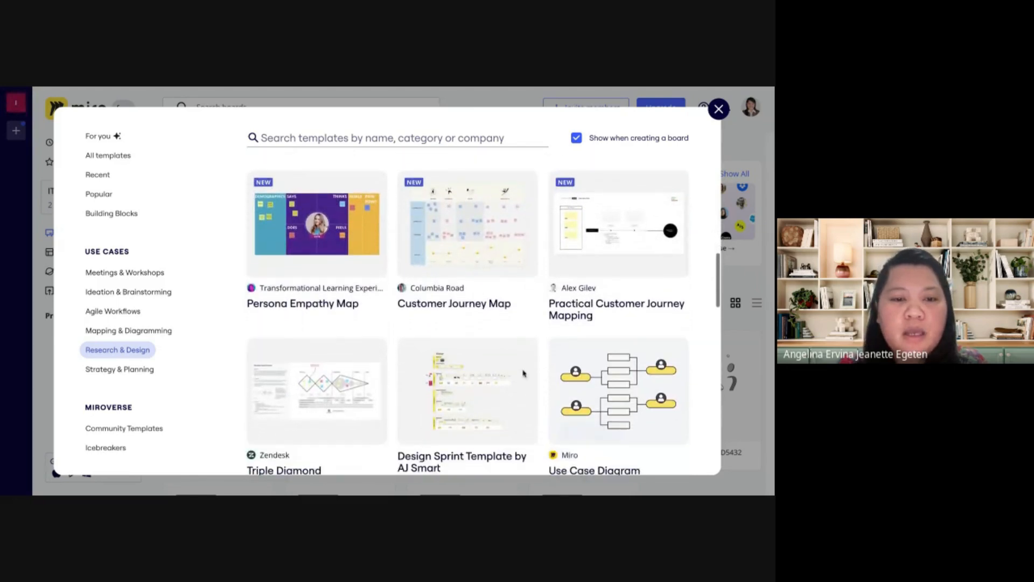
Show the Strategy & Planning templates and examine the first ones, including Product Roadmap (Basic), Timeline Workflow and Stakeholder Map
{"action": "left_click", "coordinate": [120, 370]}
{"action": "scroll", "coordinate": [135, 403], "scroll_direction": "down", "scroll_amount": 1}
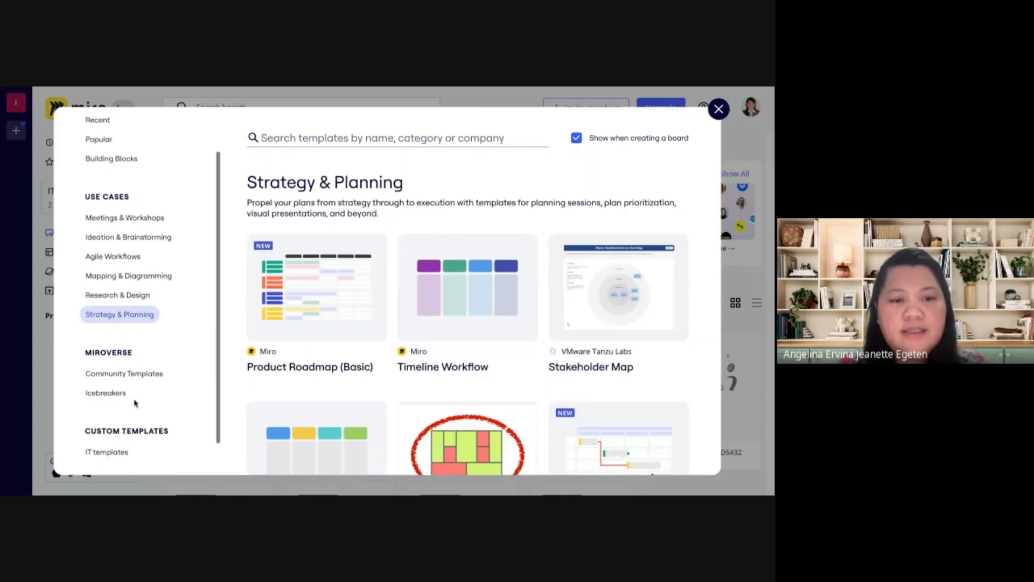
{"action": "mouse_move", "coordinate": [475, 318]}
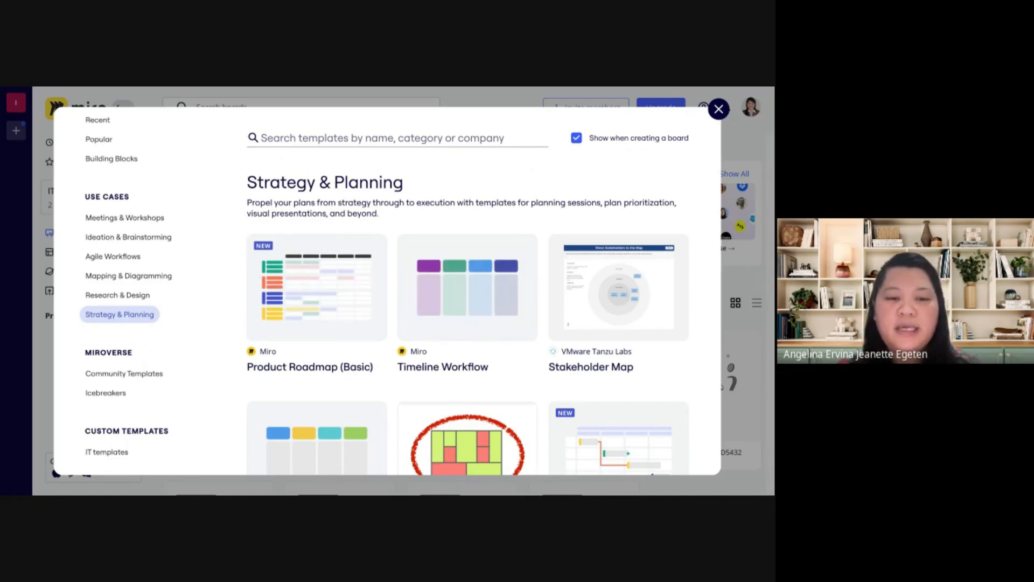
{"action": "scroll", "coordinate": [351, 362], "scroll_direction": "down", "scroll_amount": 1}
{"action": "mouse_move", "coordinate": [350, 364]}
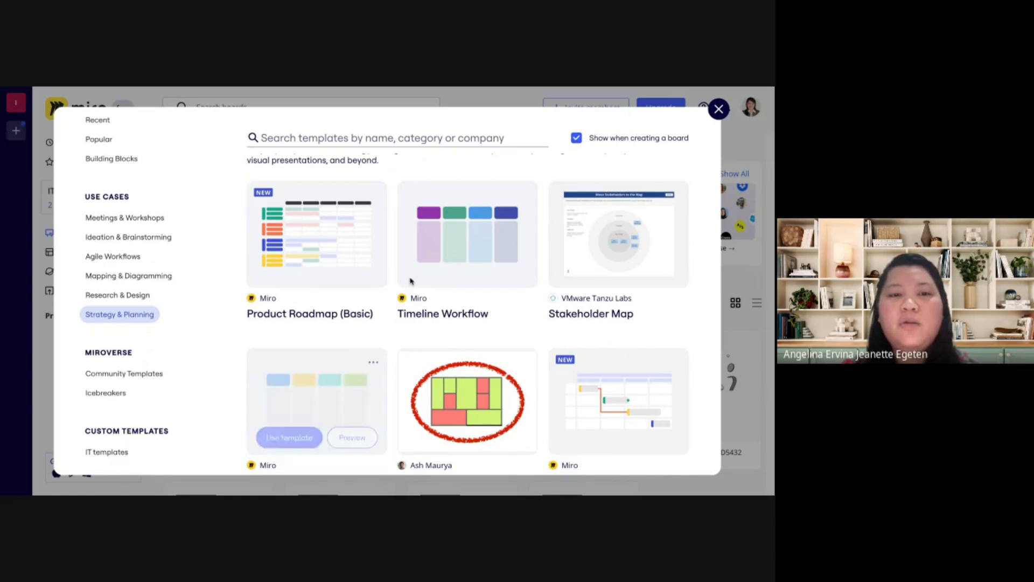
Create a team board from the Product Roadmap (Basic) template, using its blank template option
{"action": "left_click", "coordinate": [342, 247]}
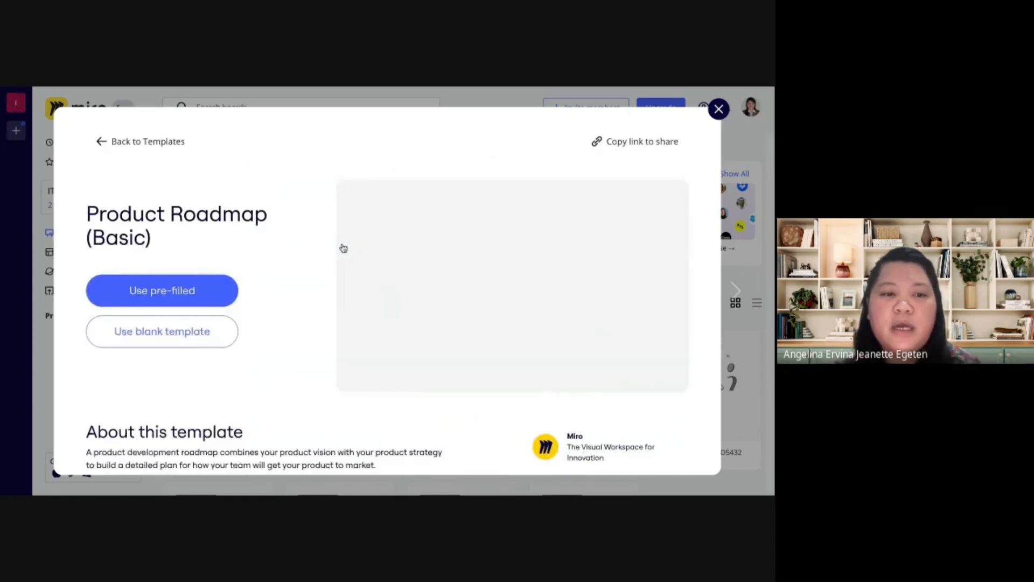
{"action": "left_click", "coordinate": [207, 331]}
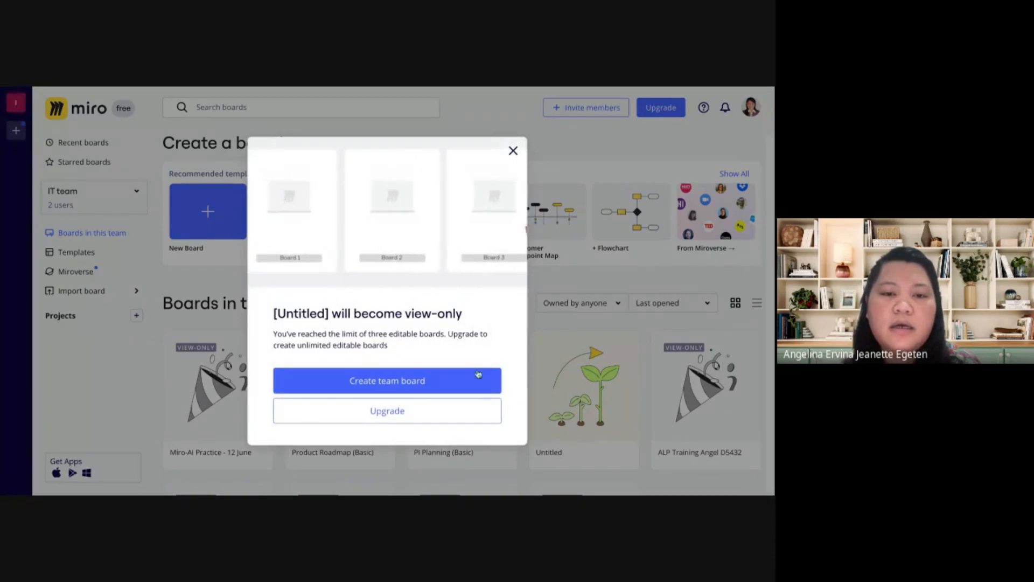
{"action": "left_click", "coordinate": [432, 387]}
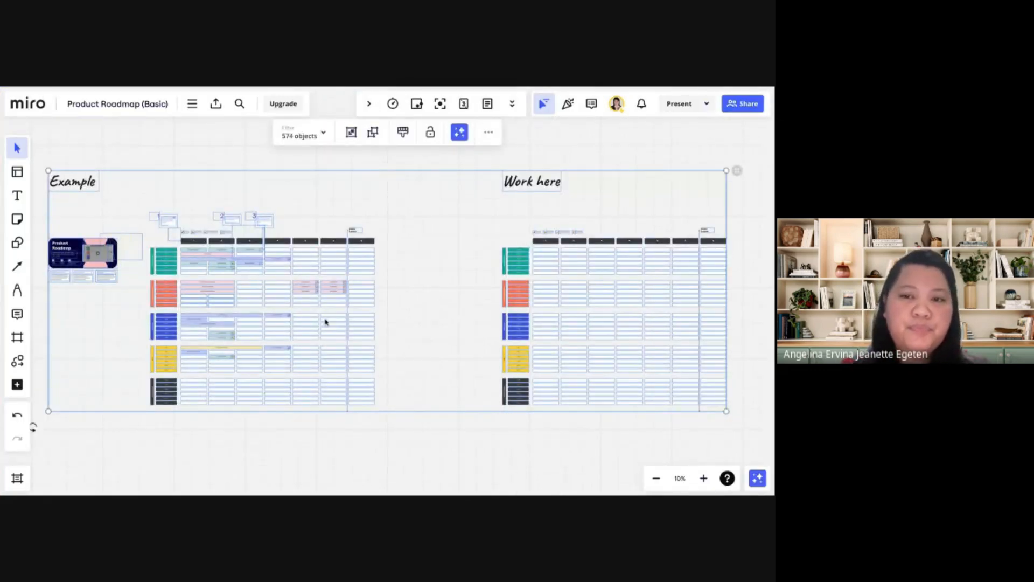
Examine the example roadmap up close, covering its instruction notes, icon legend, numbered timeline columns and Product Design tasks
{"action": "scroll", "coordinate": [280, 258], "scroll_direction": "up", "scroll_amount": 2}
{"action": "scroll", "coordinate": [280, 258], "scroll_direction": "up", "scroll_amount": 5}
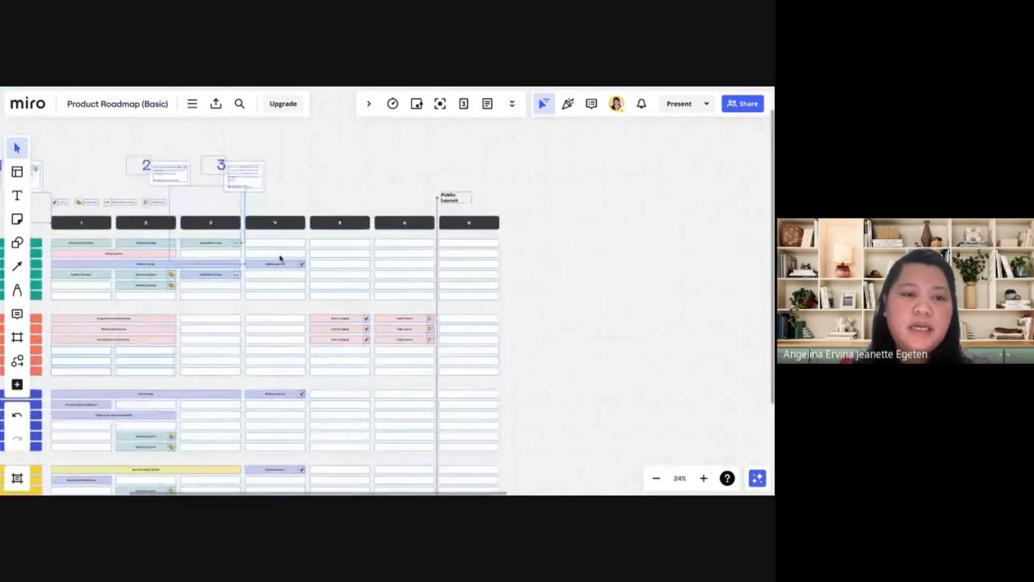
{"action": "scroll", "coordinate": [258, 256], "scroll_direction": "up", "scroll_amount": 3}
{"action": "scroll", "coordinate": [258, 256], "scroll_direction": "left", "scroll_amount": 2}
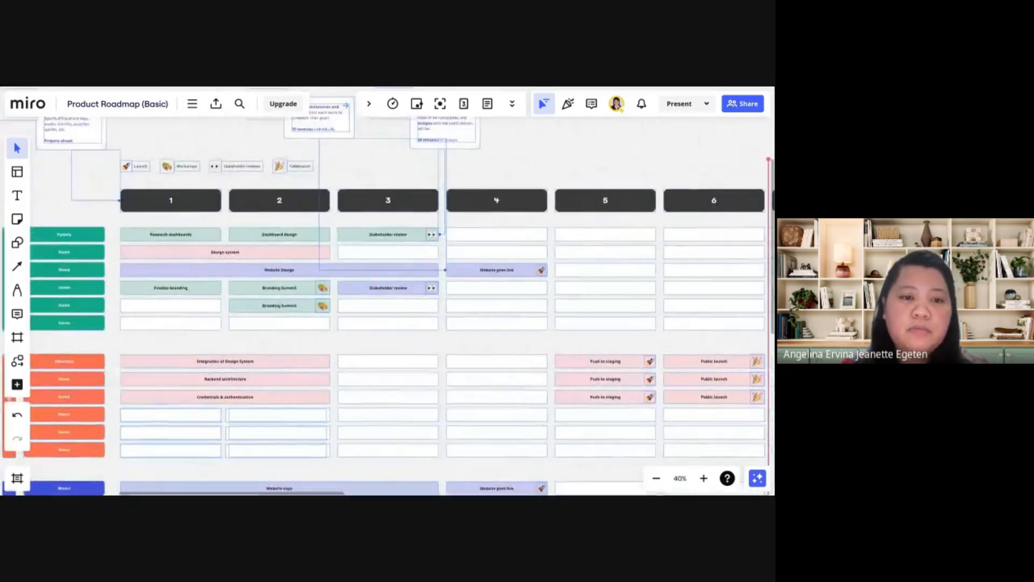
{"action": "scroll", "coordinate": [258, 257], "scroll_direction": "up", "scroll_amount": 1}
{"action": "scroll", "coordinate": [259, 257], "scroll_direction": "up", "scroll_amount": 1}
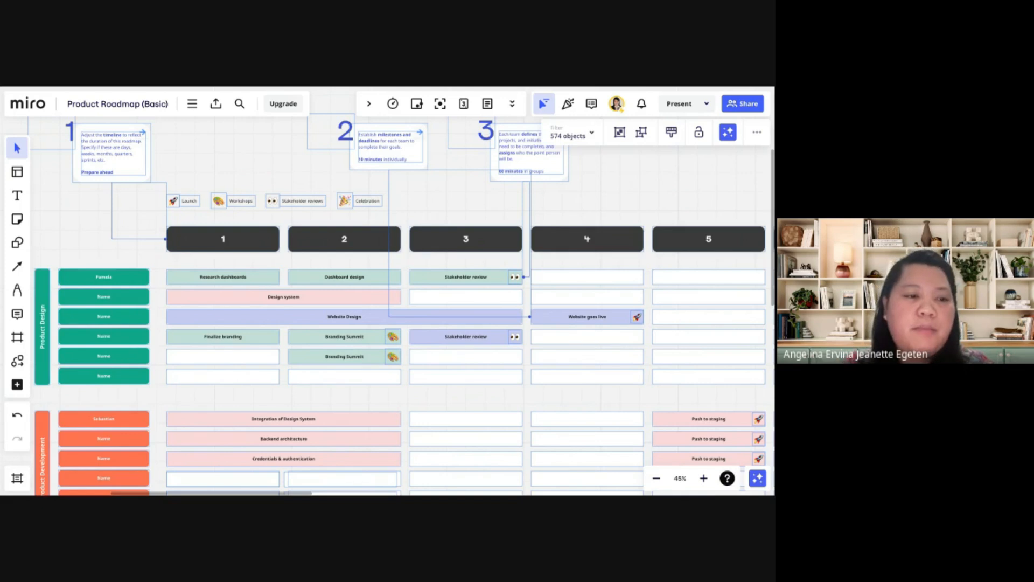
{"action": "scroll", "coordinate": [162, 309], "scroll_direction": "down", "scroll_amount": 2}
{"action": "scroll", "coordinate": [161, 310], "scroll_direction": "left", "scroll_amount": 2}
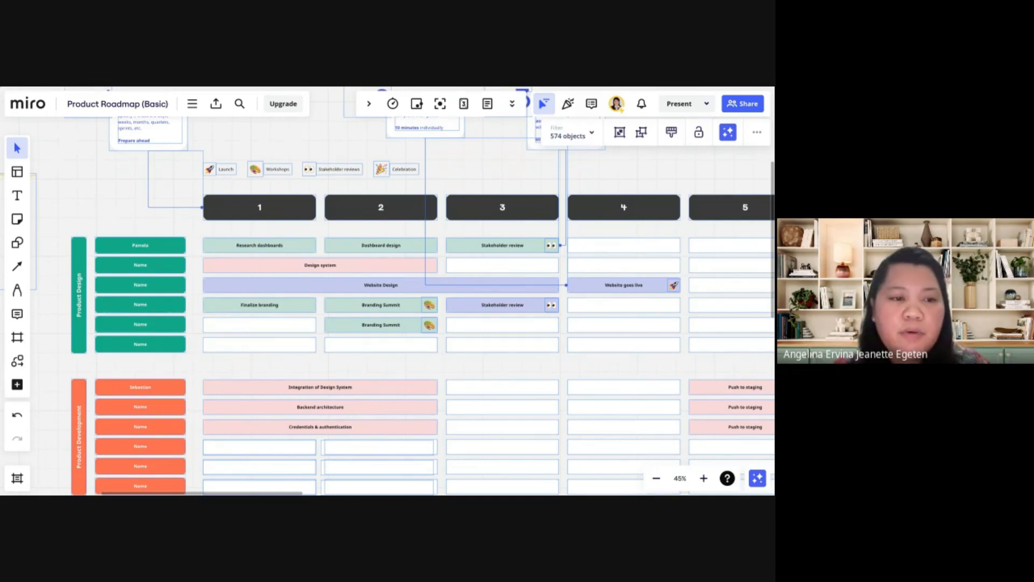
{"action": "scroll", "coordinate": [144, 273], "scroll_direction": "up", "scroll_amount": 5}
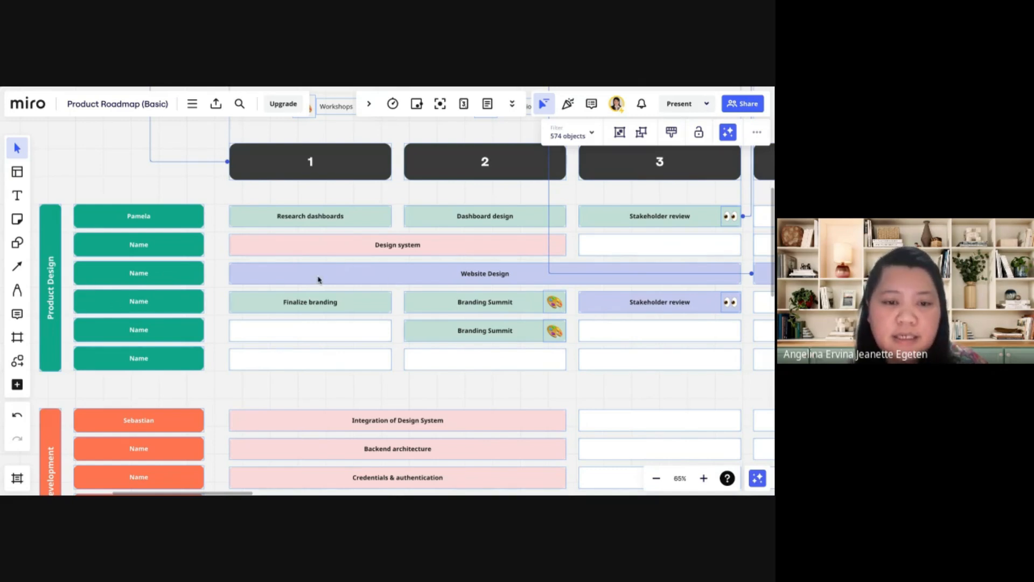
Examine the example's Product Development, Marketing, Sales and final Product Design sections, ending back at the numbered timeline header
{"action": "scroll", "coordinate": [86, 388], "scroll_direction": "down", "scroll_amount": 5}
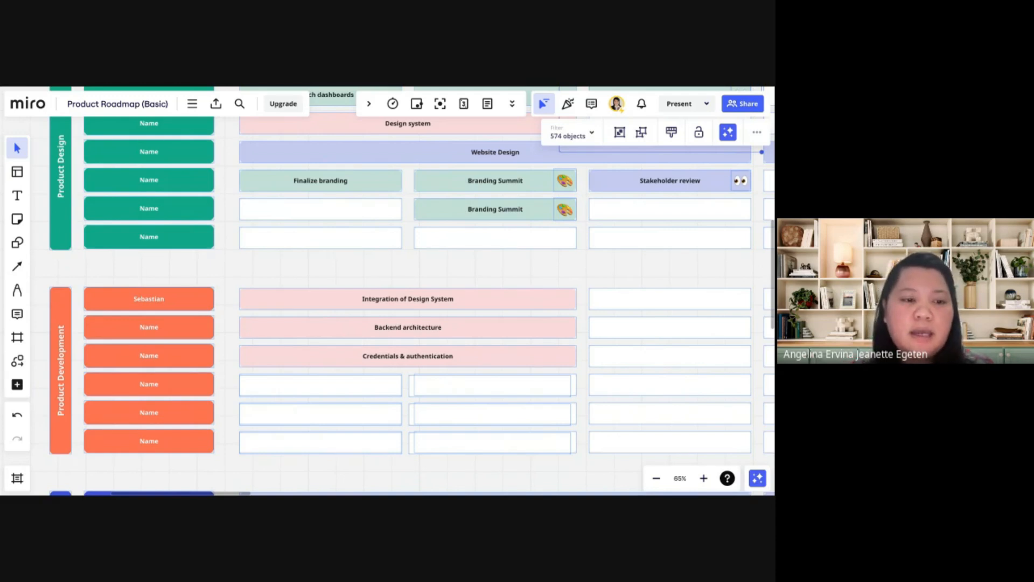
{"action": "scroll", "coordinate": [400, 343], "scroll_direction": "down", "scroll_amount": 8}
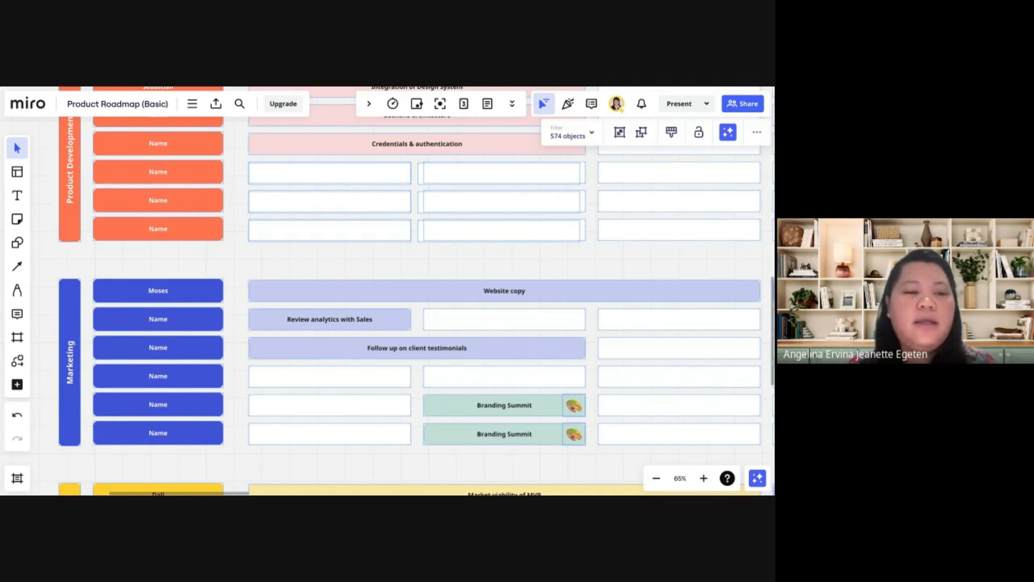
{"action": "scroll", "coordinate": [409, 291], "scroll_direction": "down", "scroll_amount": 5}
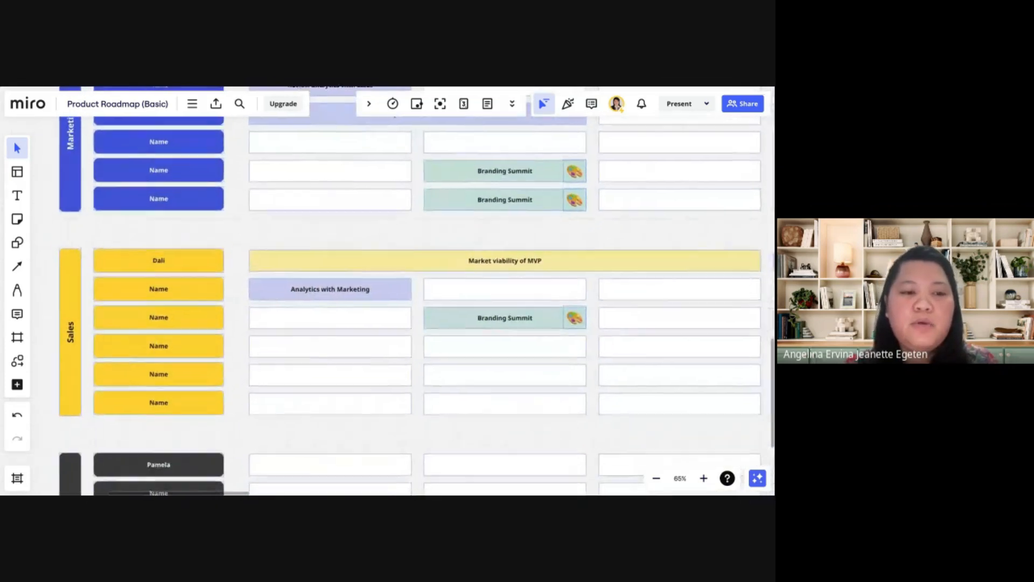
{"action": "scroll", "coordinate": [240, 351], "scroll_direction": "down", "scroll_amount": 3}
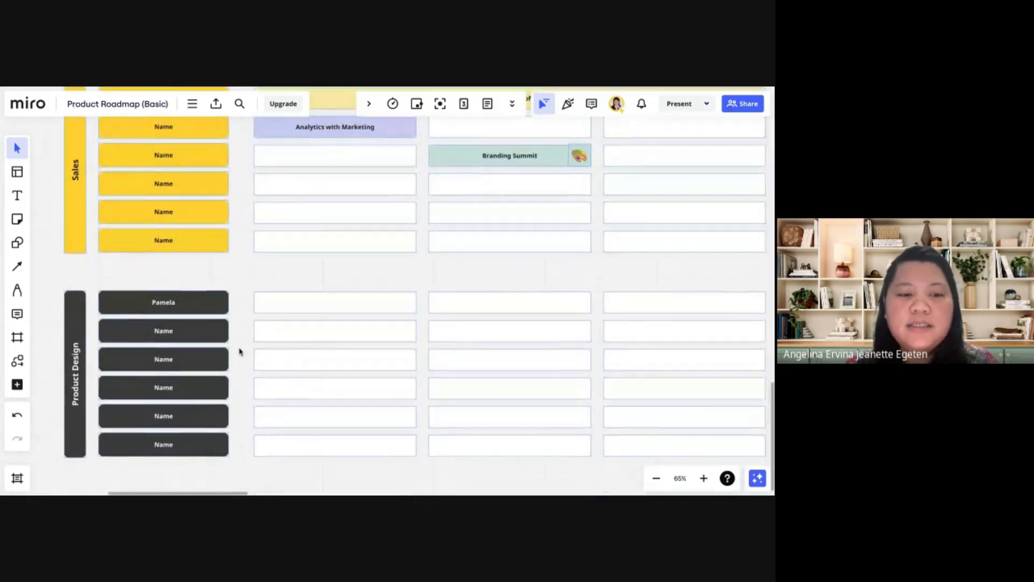
{"action": "scroll", "coordinate": [240, 351], "scroll_direction": "down", "scroll_amount": 3}
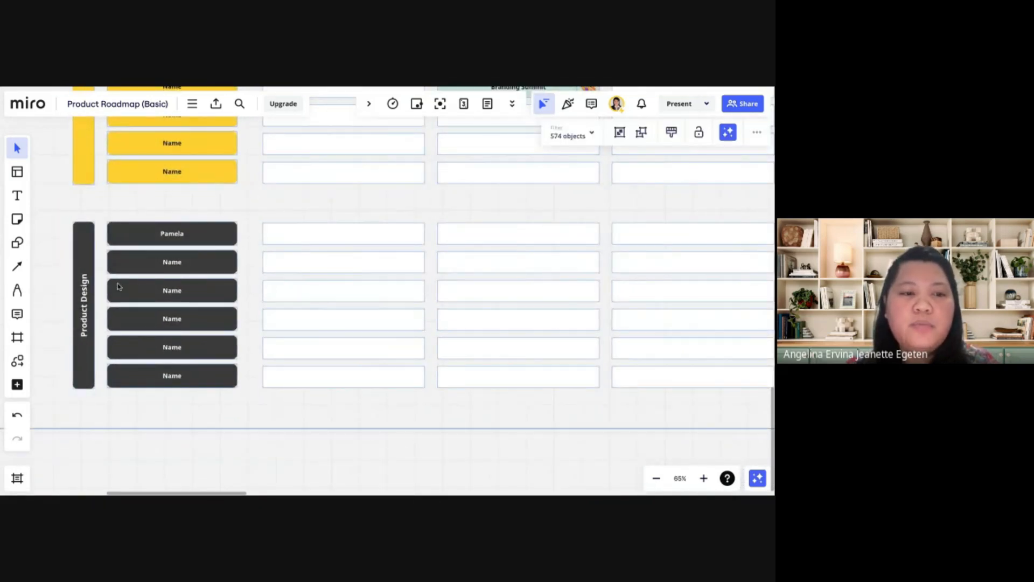
{"action": "scroll", "coordinate": [214, 339], "scroll_direction": "up", "scroll_amount": 2}
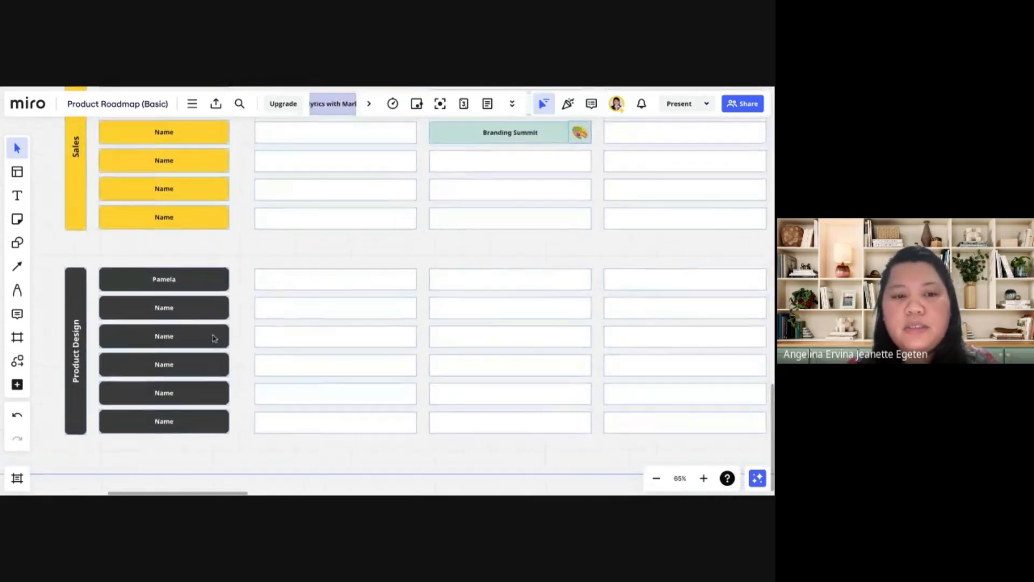
{"action": "scroll", "coordinate": [353, 397], "scroll_direction": "up", "scroll_amount": 3}
{"action": "scroll", "coordinate": [353, 397], "scroll_direction": "up", "scroll_amount": 6}
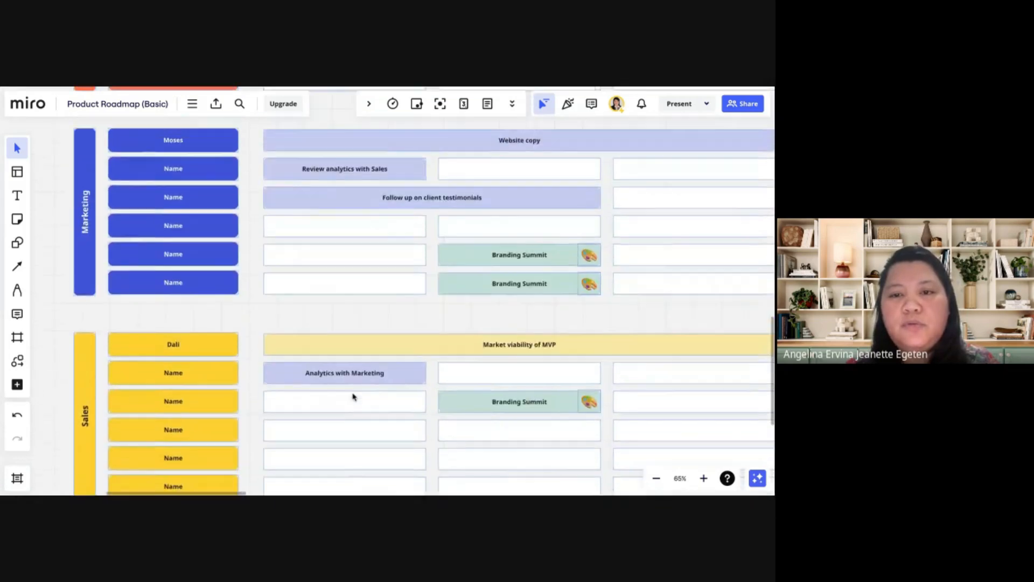
{"action": "scroll", "coordinate": [347, 425], "scroll_direction": "down", "scroll_amount": 2}
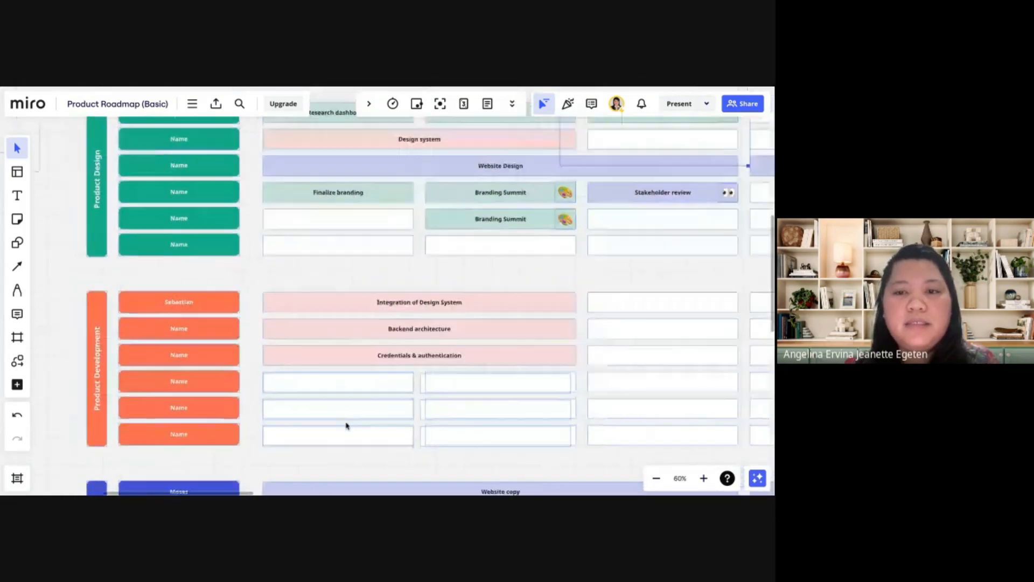
{"action": "scroll", "coordinate": [502, 218], "scroll_direction": "up", "scroll_amount": 2}
{"action": "scroll", "coordinate": [502, 218], "scroll_direction": "right", "scroll_amount": 2}
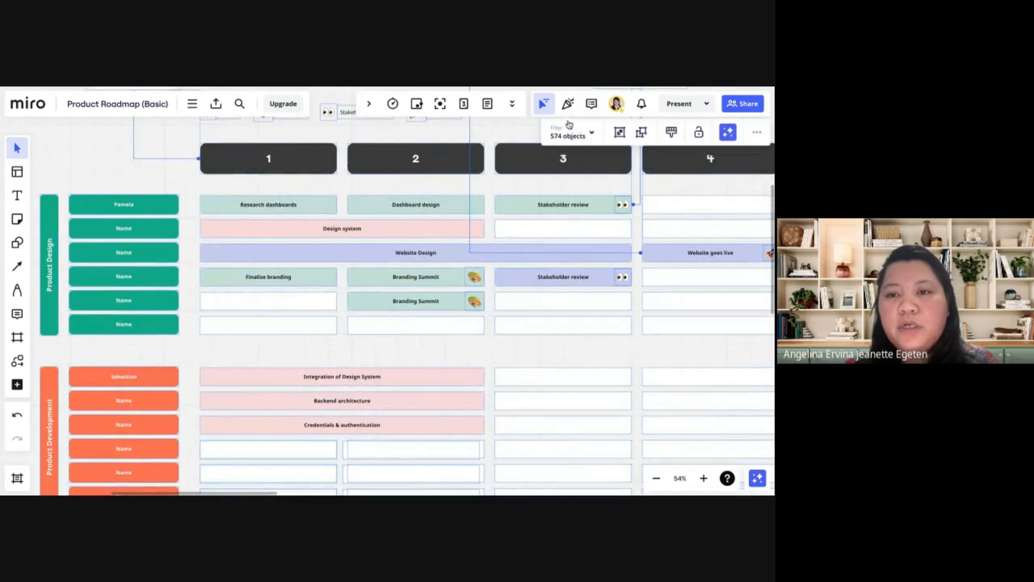
Filter the selected board objects to text, and select only the empty Product Design cell below the lower Stakeholder review in column 3
{"action": "left_click", "coordinate": [593, 135]}
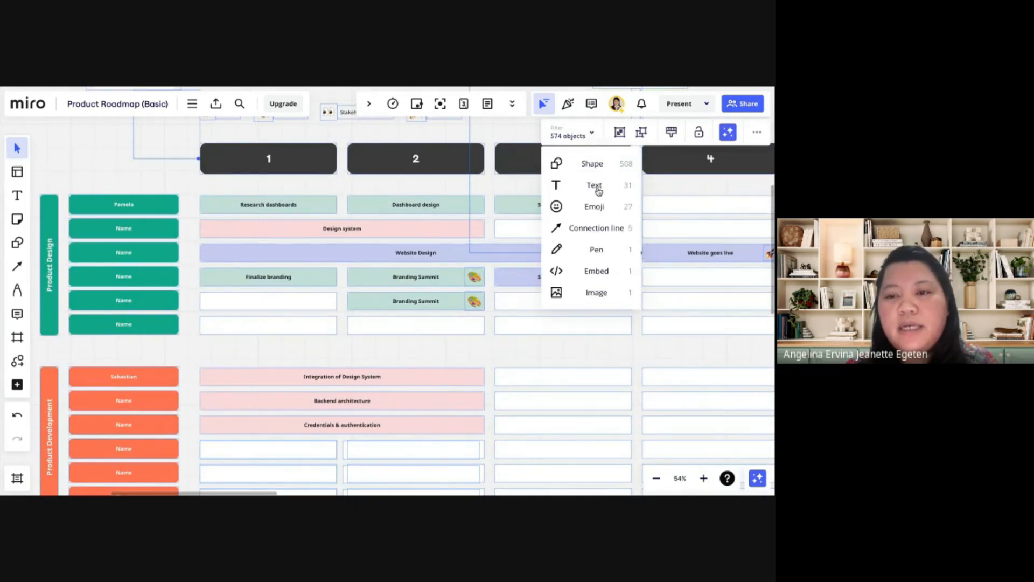
{"action": "left_click", "coordinate": [594, 187]}
{"action": "left_click", "coordinate": [564, 301]}
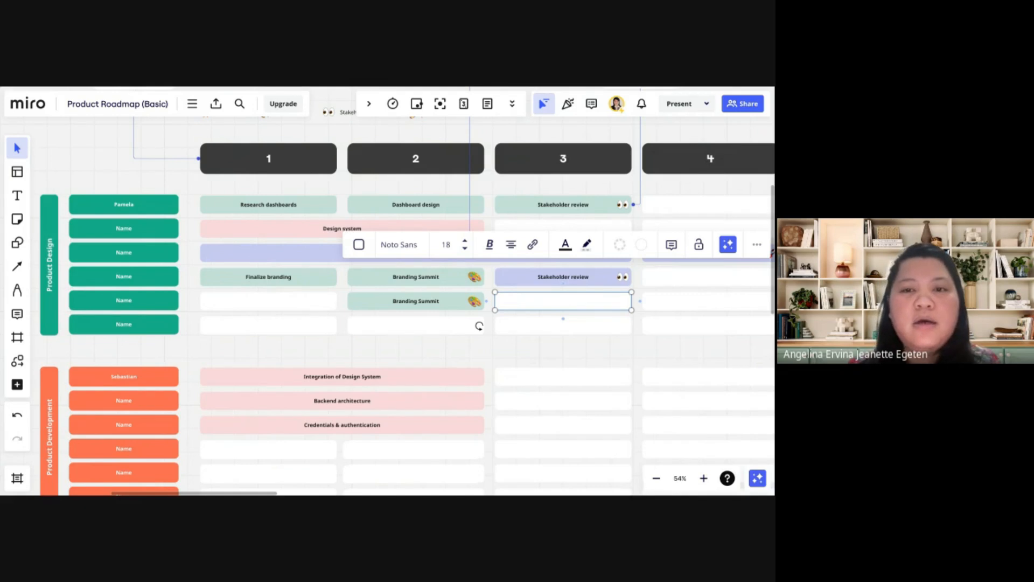
Examine the example roadmap's remaining timeline columns from 4 through # and the Public Launch milestone line
{"action": "scroll", "coordinate": [496, 296], "scroll_direction": "up", "scroll_amount": 1}
{"action": "scroll", "coordinate": [496, 295], "scroll_direction": "right", "scroll_amount": 1}
{"action": "scroll", "coordinate": [697, 205], "scroll_direction": "right", "scroll_amount": 1}
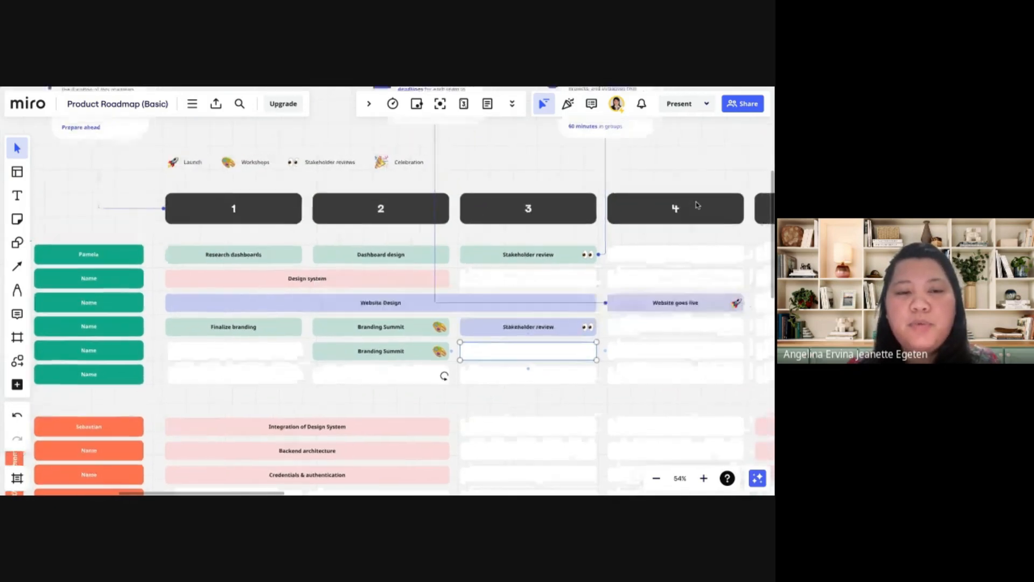
{"action": "scroll", "coordinate": [636, 210], "scroll_direction": "right", "scroll_amount": 1}
{"action": "scroll", "coordinate": [513, 234], "scroll_direction": "right", "scroll_amount": 3}
{"action": "scroll", "coordinate": [513, 233], "scroll_direction": "up", "scroll_amount": 1}
{"action": "scroll", "coordinate": [575, 235], "scroll_direction": "right", "scroll_amount": 1}
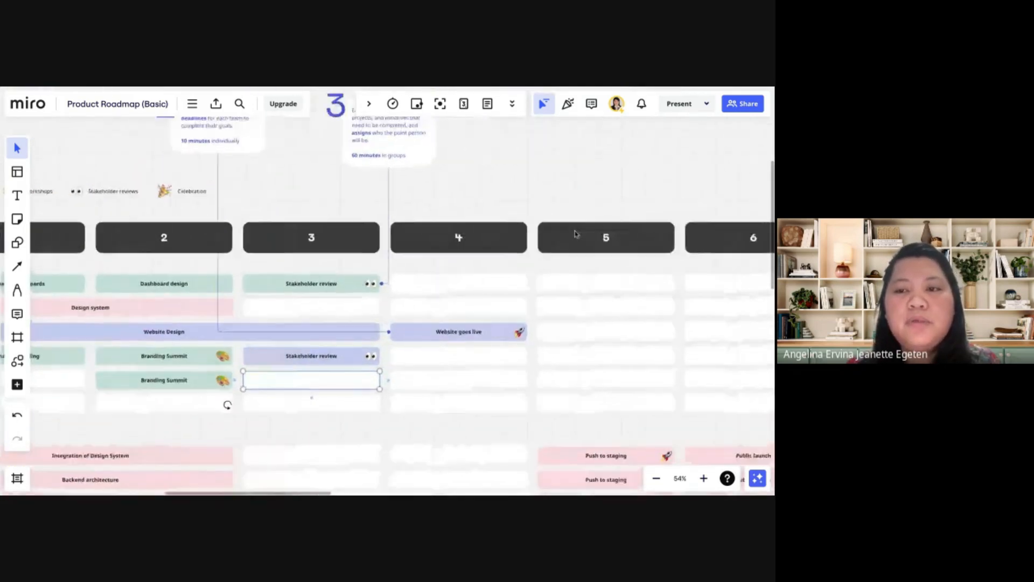
{"action": "scroll", "coordinate": [575, 234], "scroll_direction": "right", "scroll_amount": 3}
{"action": "scroll", "coordinate": [438, 253], "scroll_direction": "right", "scroll_amount": 2}
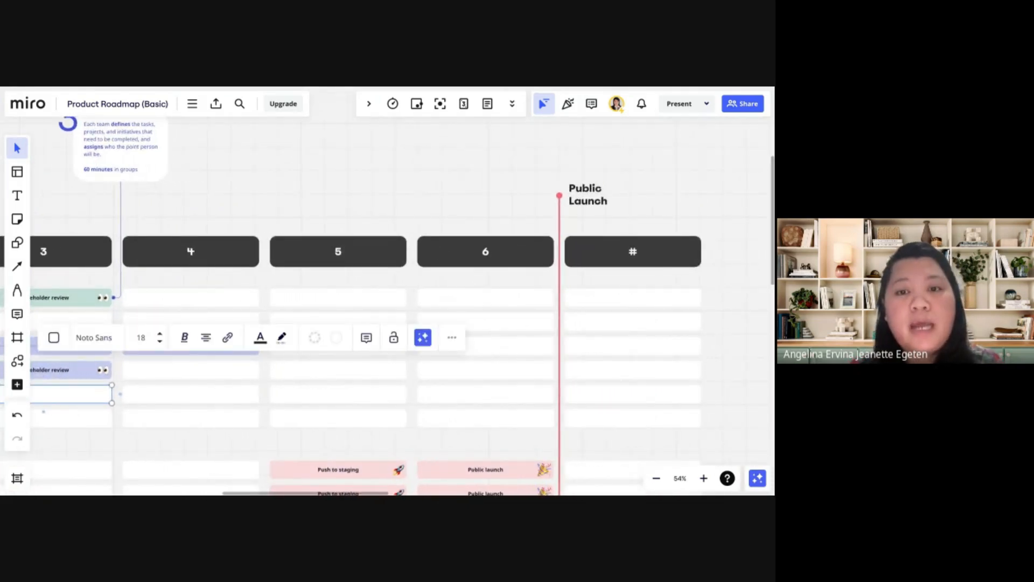
{"action": "scroll", "coordinate": [337, 279], "scroll_direction": "down", "scroll_amount": 3}
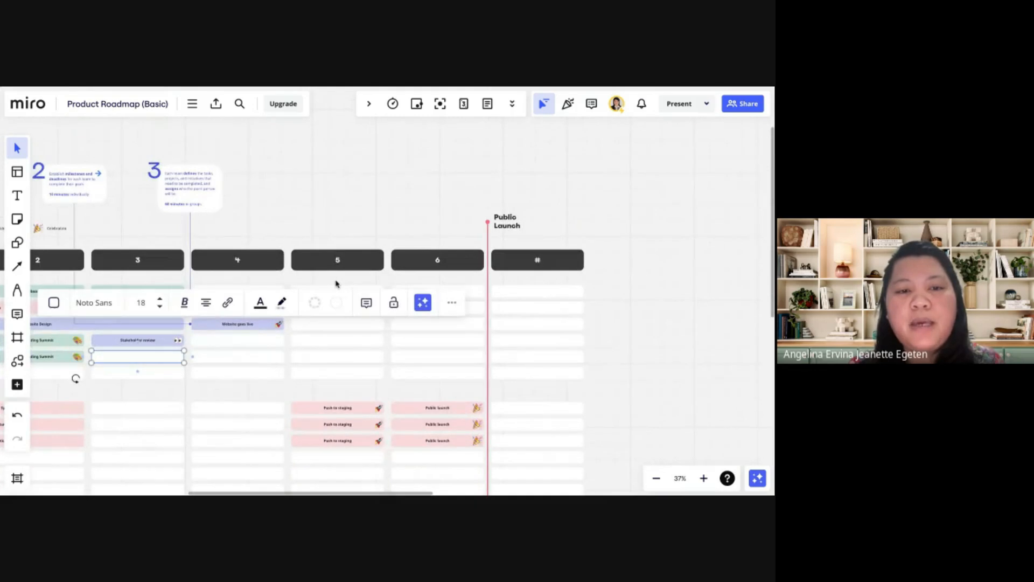
Examine the example roadmap's Public Launch line and its Product Development, Marketing and Sales rows, ending back at the numbered timeline header
{"action": "scroll", "coordinate": [337, 281], "scroll_direction": "left", "scroll_amount": 2}
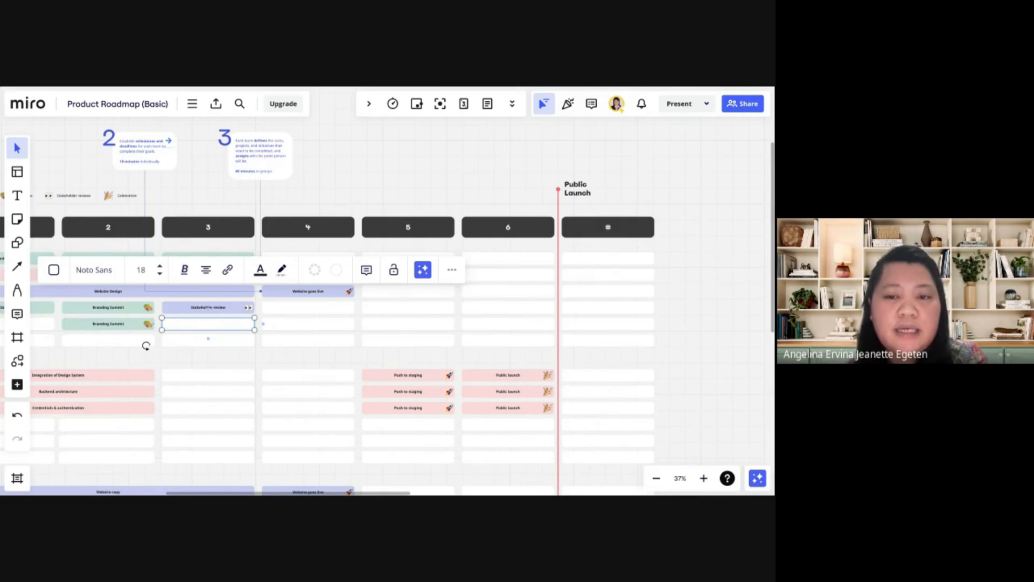
{"action": "scroll", "coordinate": [467, 274], "scroll_direction": "down", "scroll_amount": 3}
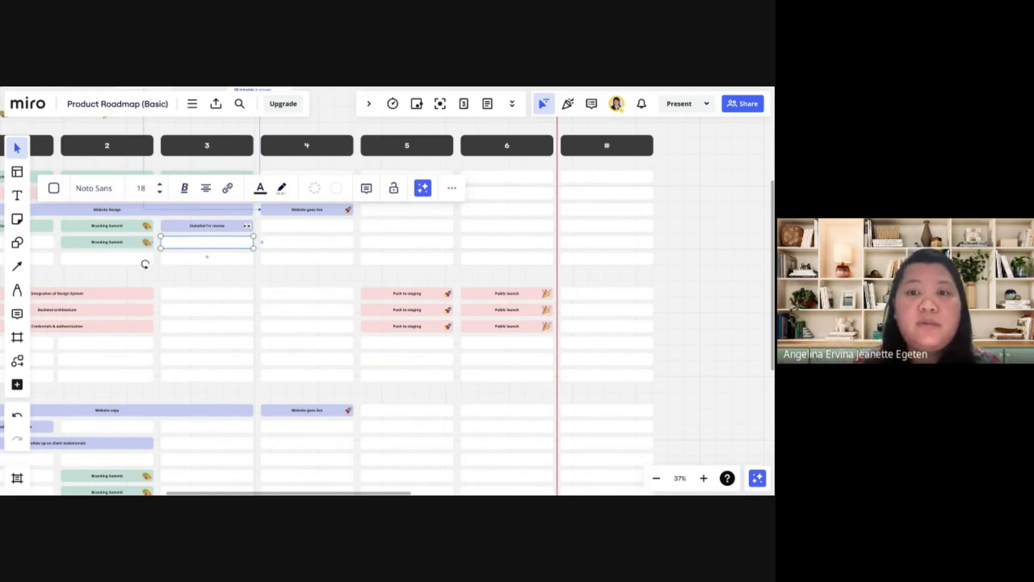
{"action": "scroll", "coordinate": [388, 291], "scroll_direction": "up", "scroll_amount": 2}
{"action": "scroll", "coordinate": [388, 291], "scroll_direction": "down", "scroll_amount": 5}
{"action": "scroll", "coordinate": [388, 291], "scroll_direction": "left", "scroll_amount": 5}
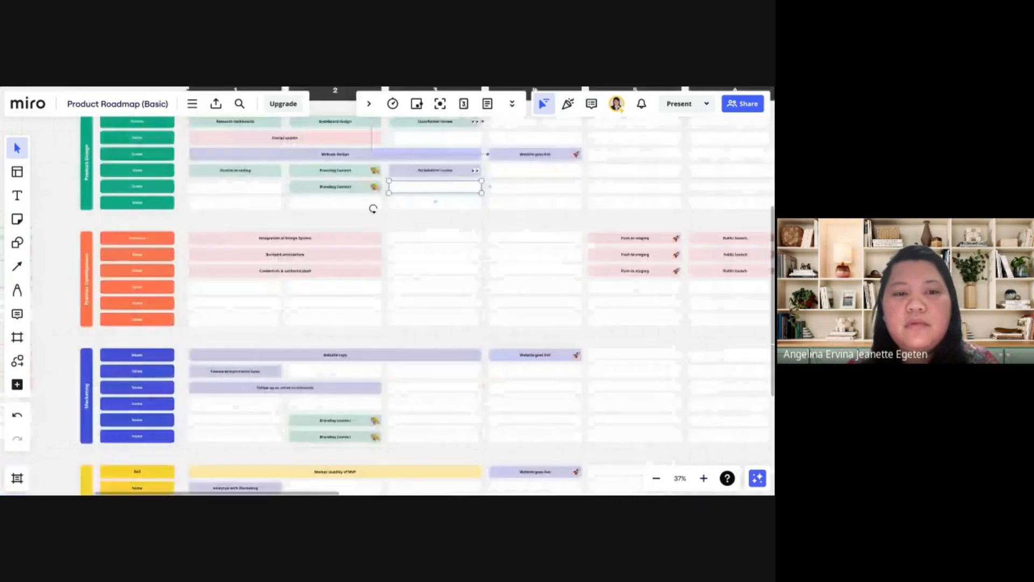
{"action": "scroll", "coordinate": [354, 169], "scroll_direction": "down", "scroll_amount": 3}
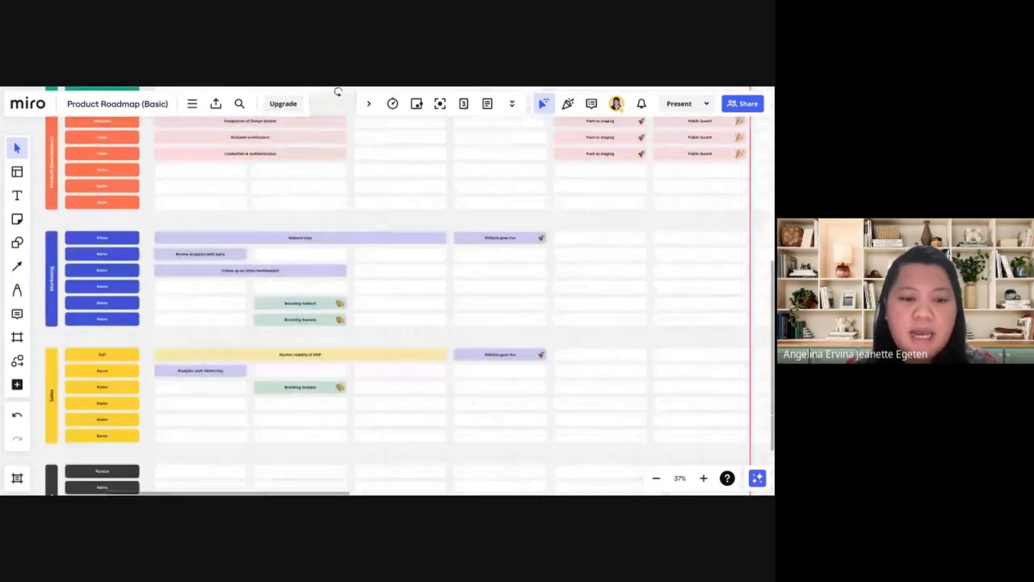
{"action": "scroll", "coordinate": [388, 291], "scroll_direction": "up", "scroll_amount": 5}
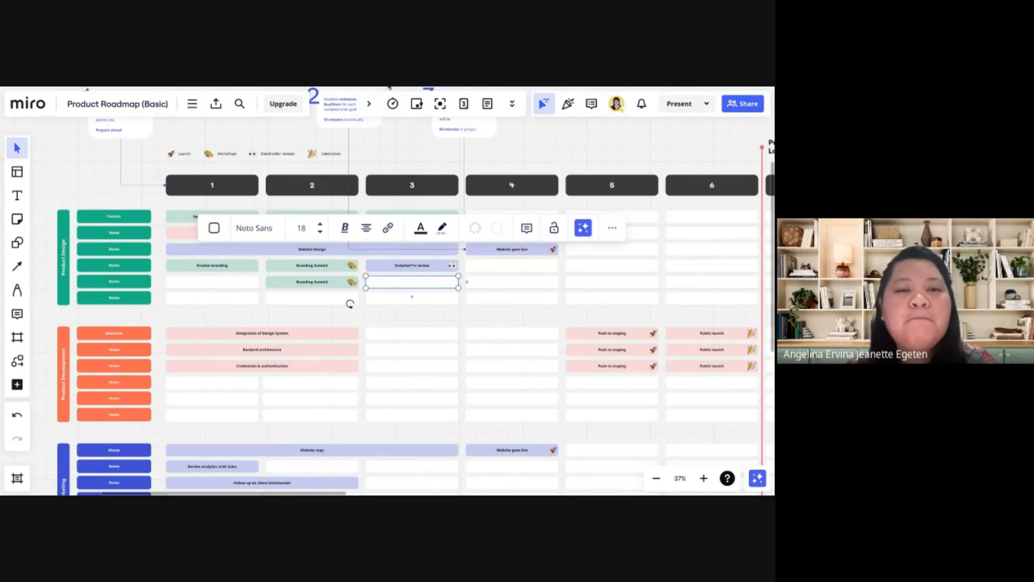
Return to the dashboard and browse the Strategy & Planning templates from Product Roadmap (Basic) down to the UML and ERD diagrams
{"action": "left_click", "coordinate": [28, 104]}
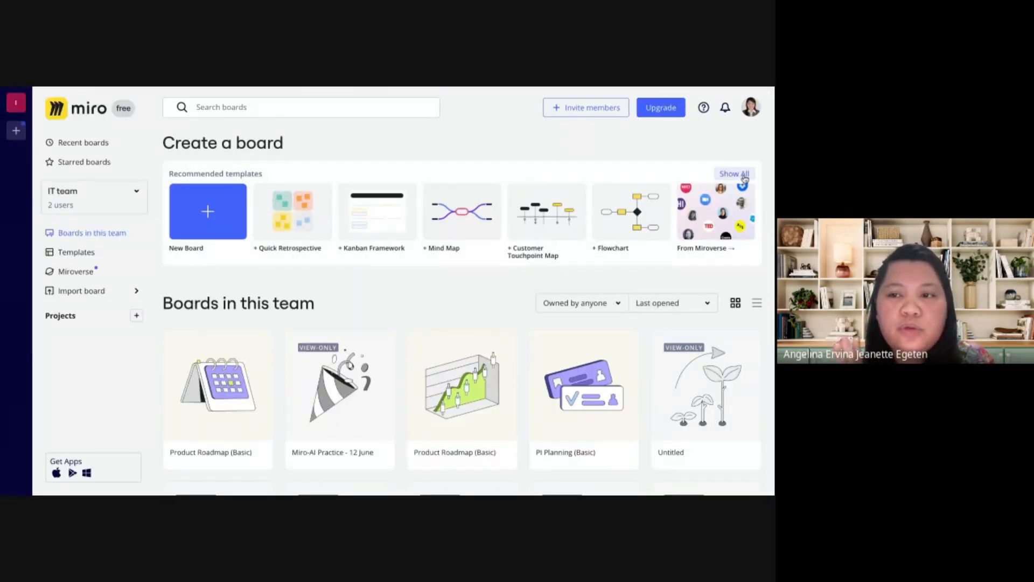
{"action": "left_click", "coordinate": [207, 211]}
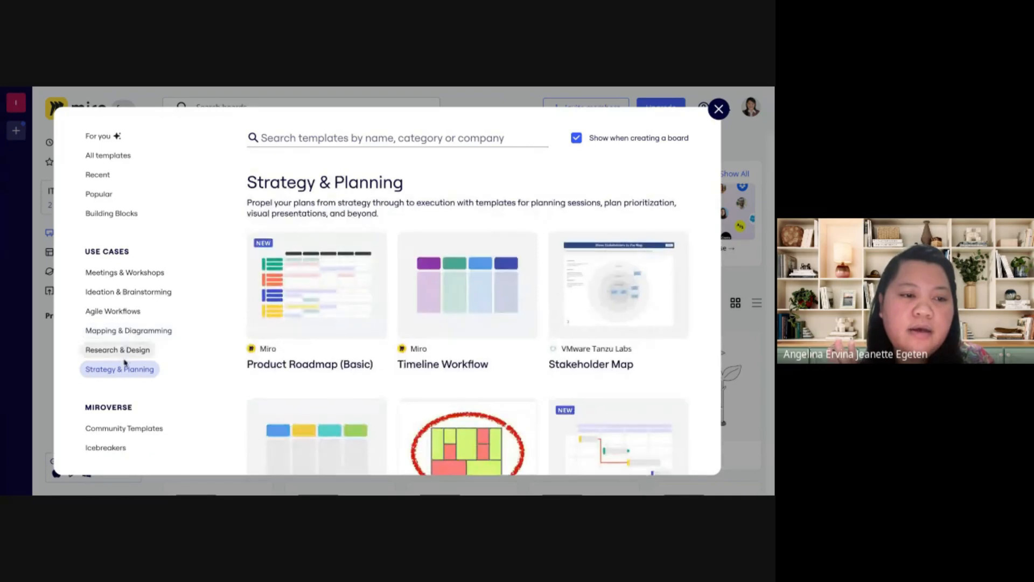
{"action": "scroll", "coordinate": [396, 360], "scroll_direction": "down", "scroll_amount": 2}
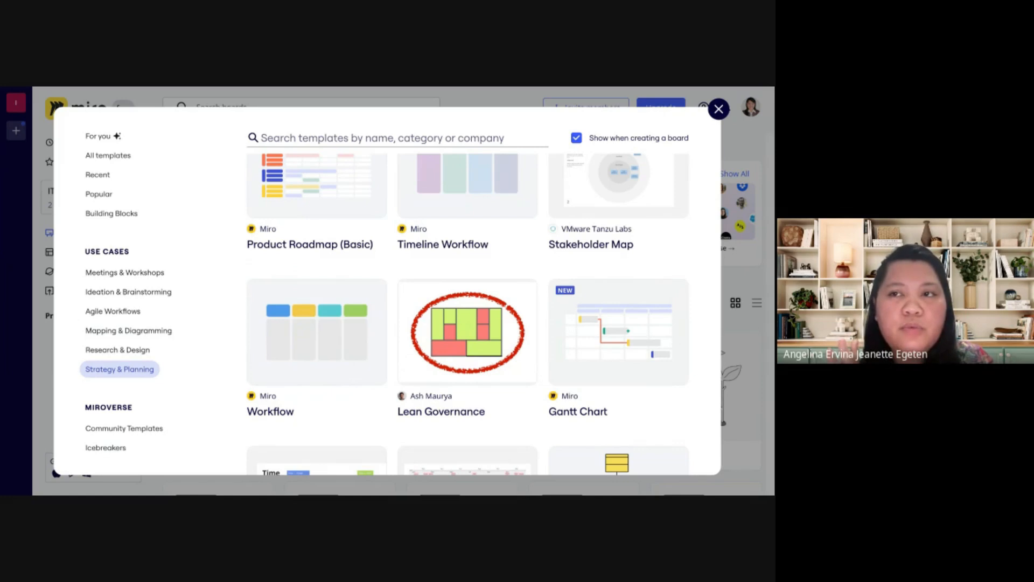
{"action": "mouse_move", "coordinate": [621, 294]}
{"action": "scroll", "coordinate": [621, 294], "scroll_direction": "down", "scroll_amount": 2}
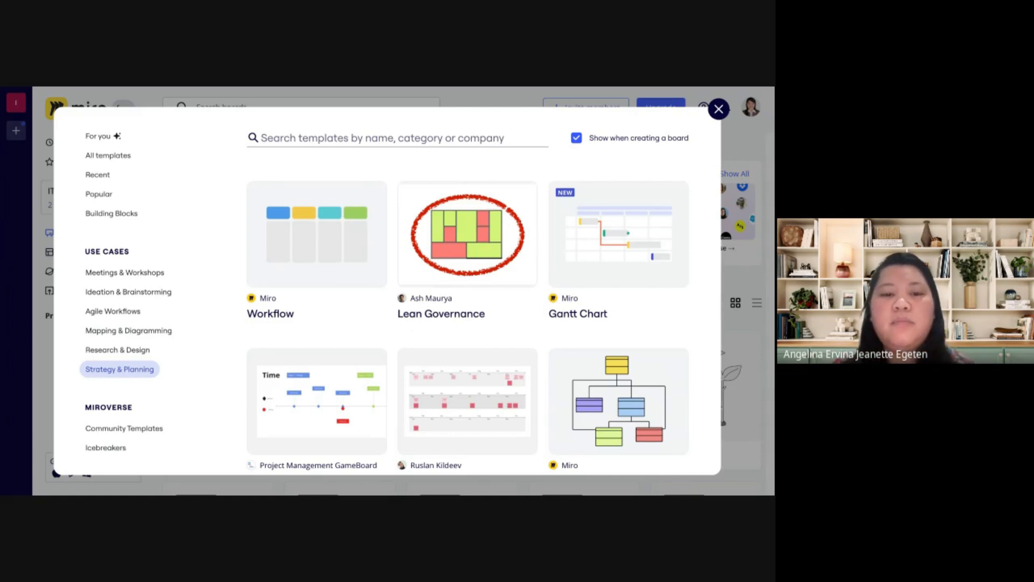
{"action": "scroll", "coordinate": [463, 302], "scroll_direction": "down", "scroll_amount": 2}
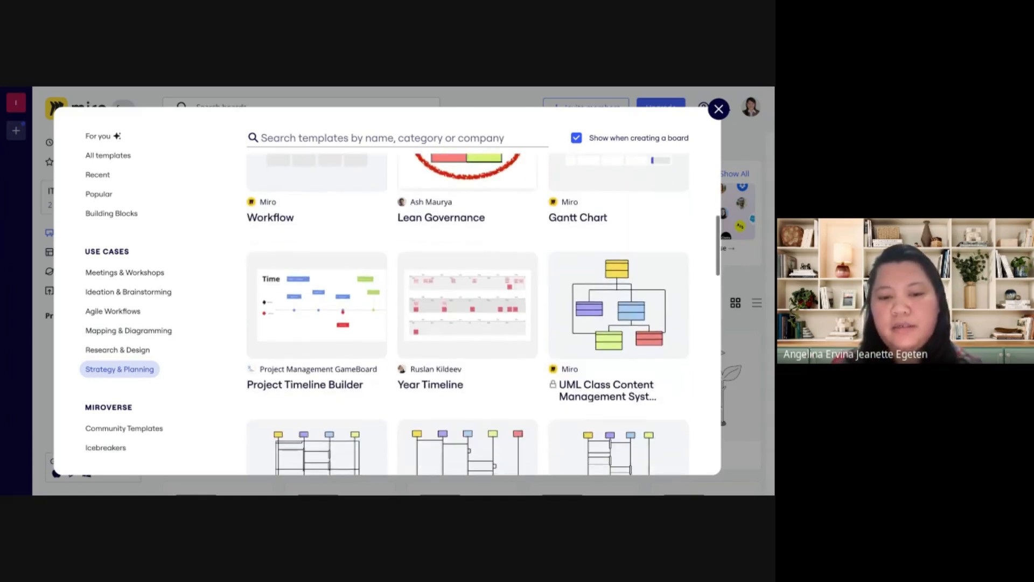
{"action": "scroll", "coordinate": [463, 301], "scroll_direction": "down", "scroll_amount": 3}
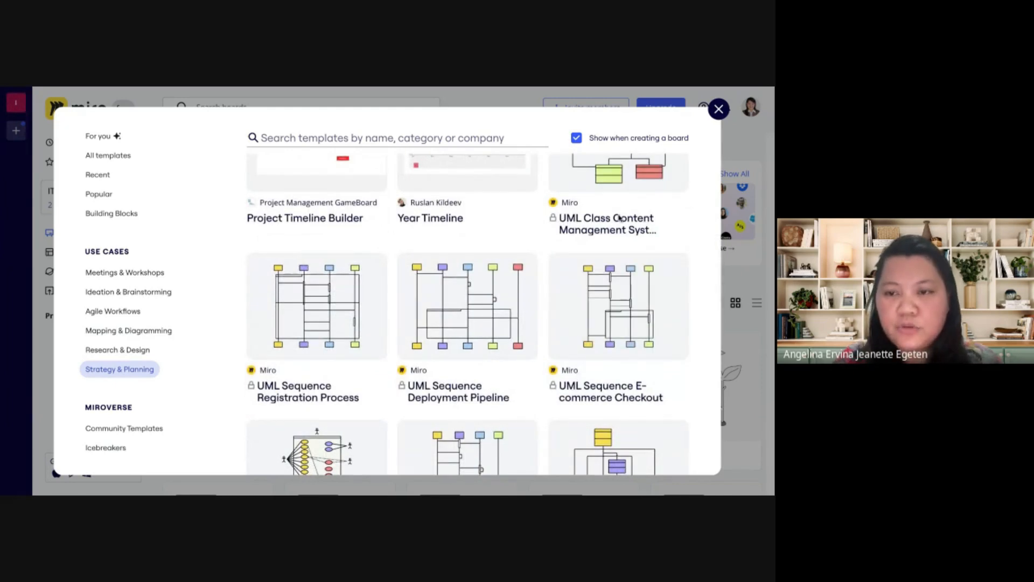
{"action": "scroll", "coordinate": [439, 336], "scroll_direction": "down", "scroll_amount": 2}
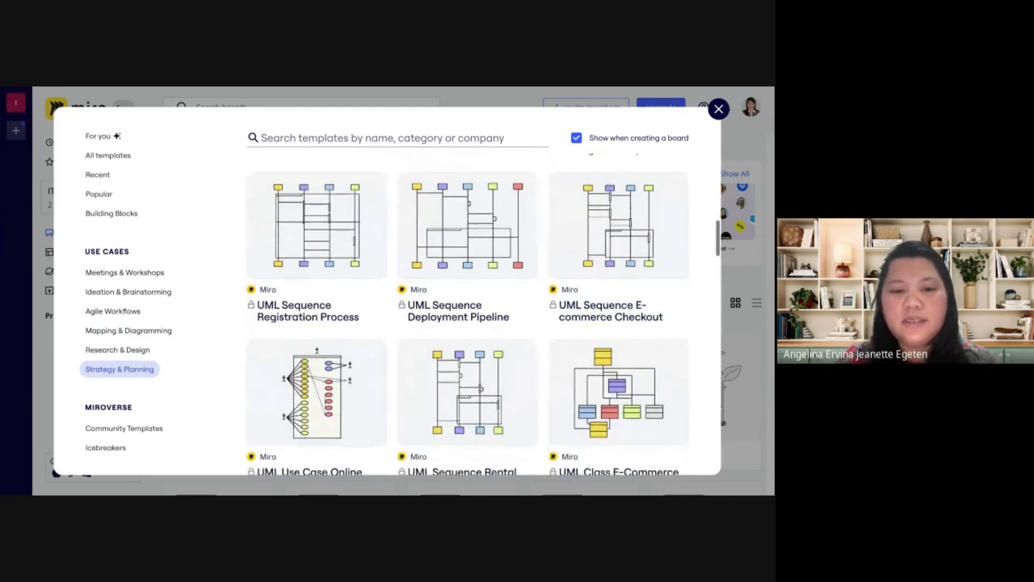
{"action": "scroll", "coordinate": [439, 336], "scroll_direction": "down", "scroll_amount": 2}
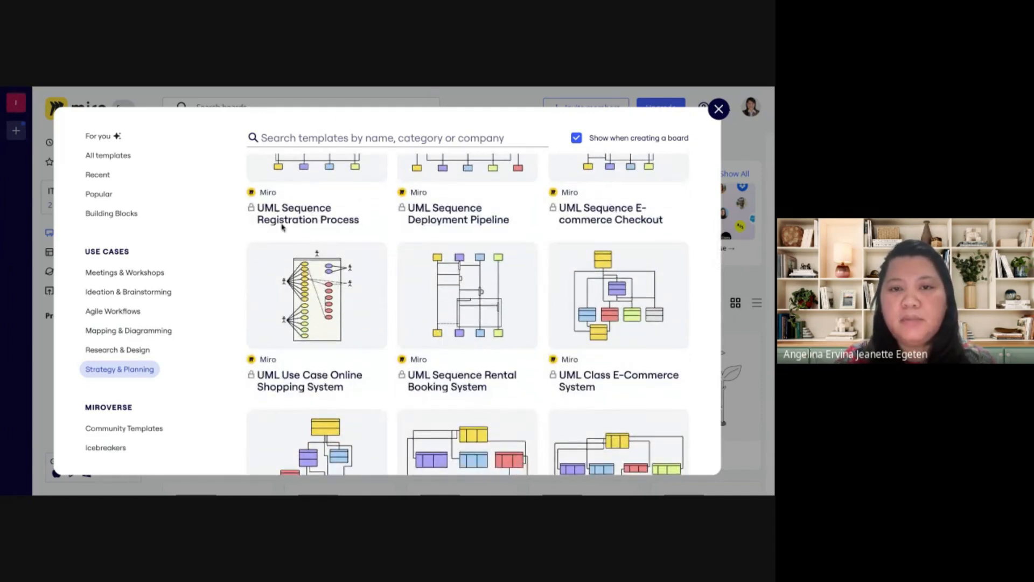
{"action": "scroll", "coordinate": [281, 229], "scroll_direction": "down", "scroll_amount": 2}
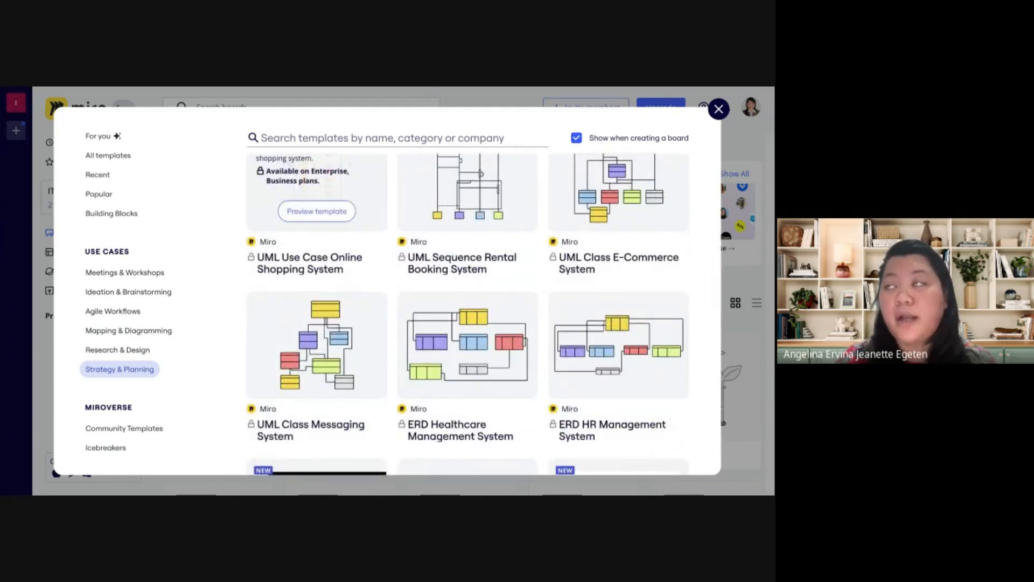
{"action": "scroll", "coordinate": [325, 287], "scroll_direction": "up", "scroll_amount": 5}
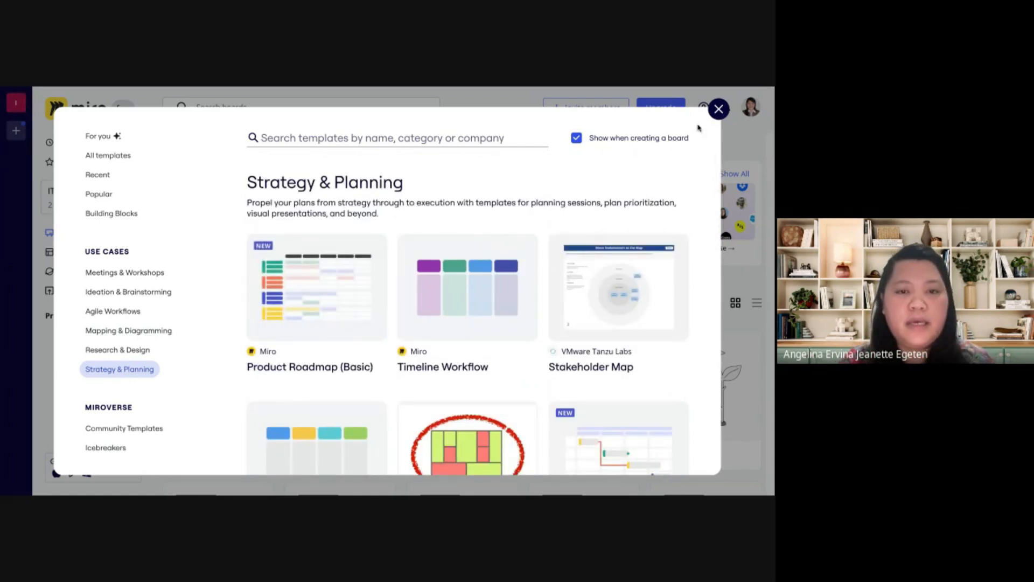
{"action": "left_click", "coordinate": [719, 109]}
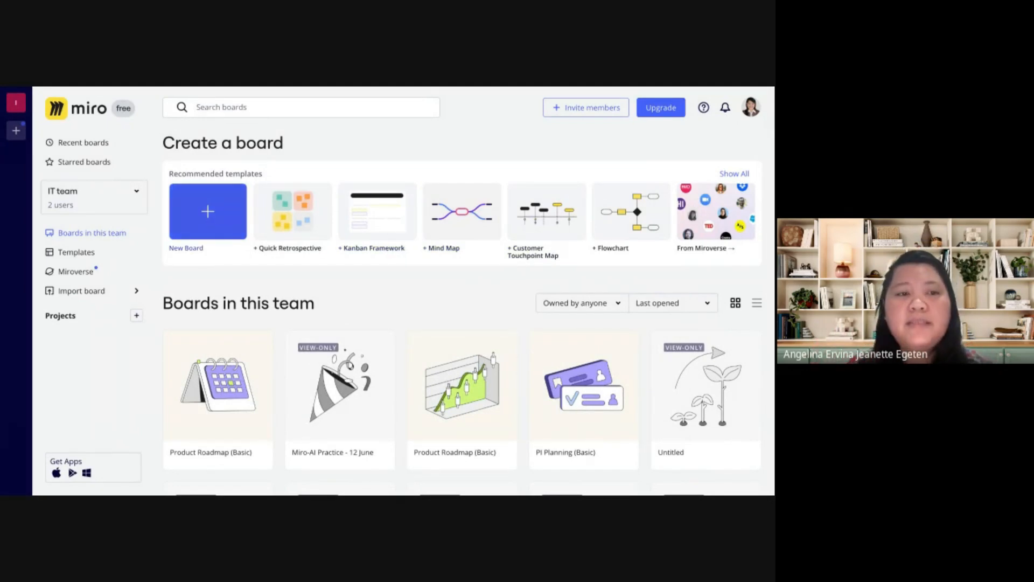
Create a new team board and browse the Meetings & Workshops templates offered for it
{"action": "left_click", "coordinate": [215, 214]}
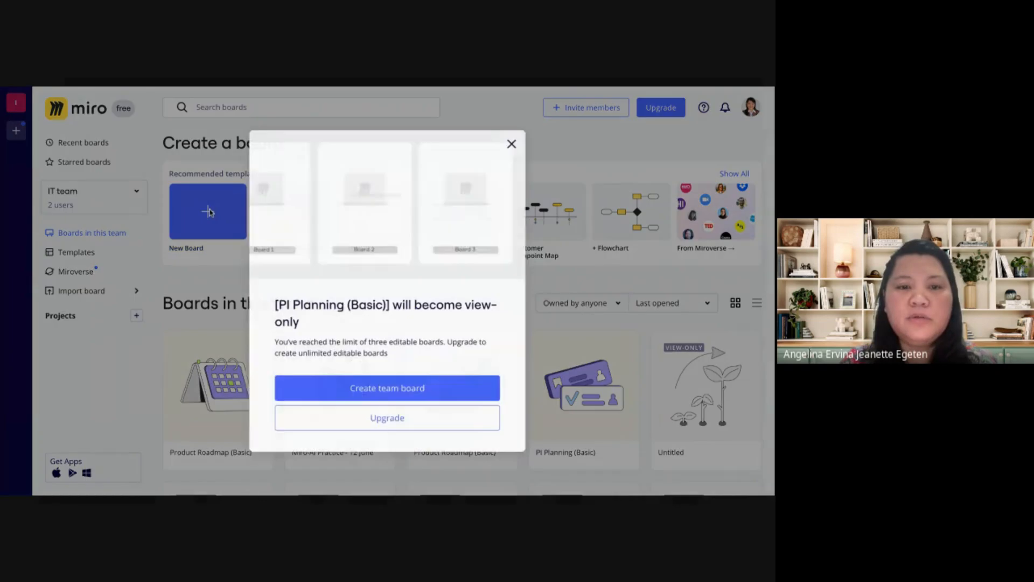
{"action": "left_click", "coordinate": [420, 392]}
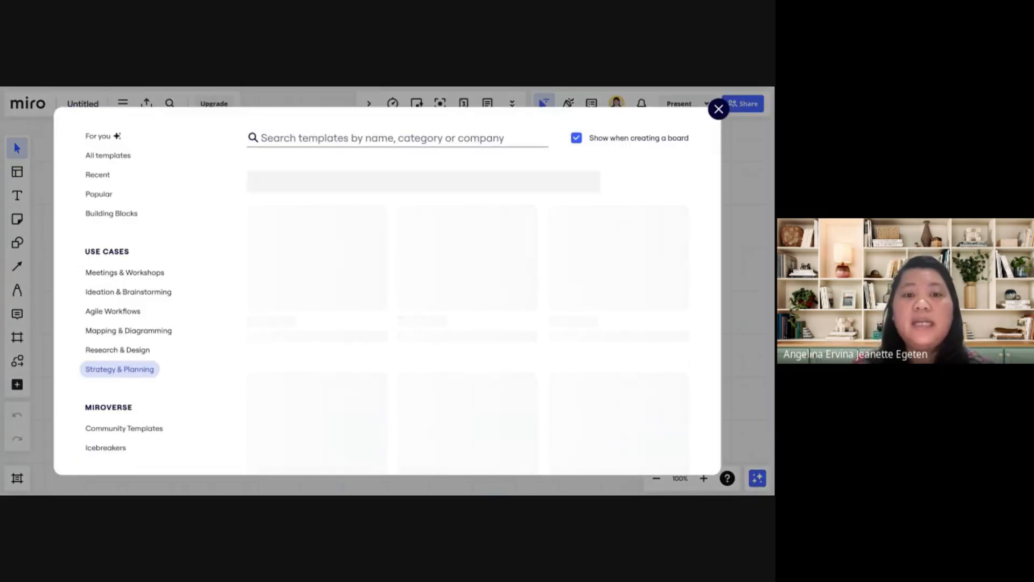
{"action": "left_click", "coordinate": [158, 277]}
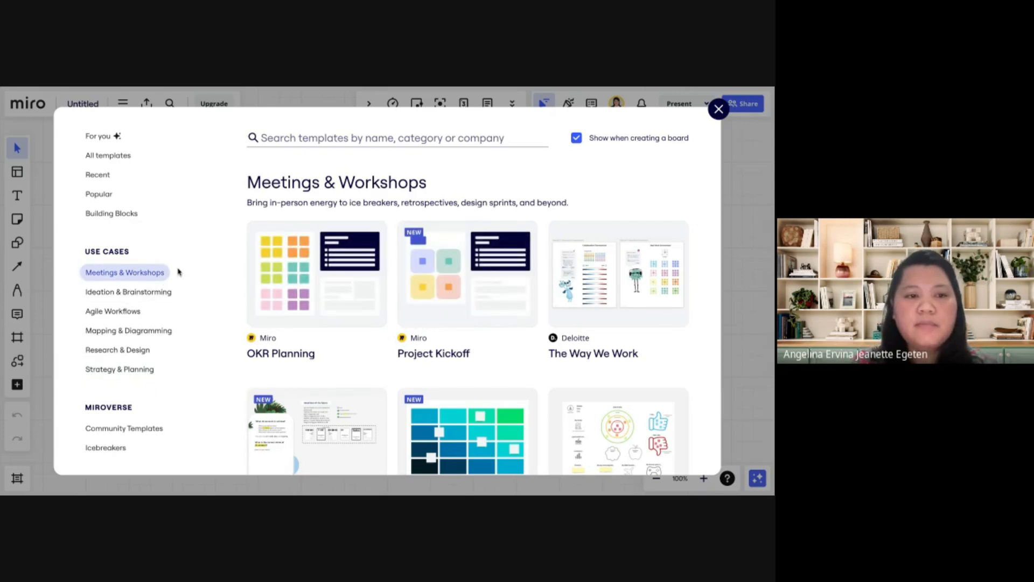
{"action": "mouse_move", "coordinate": [553, 250]}
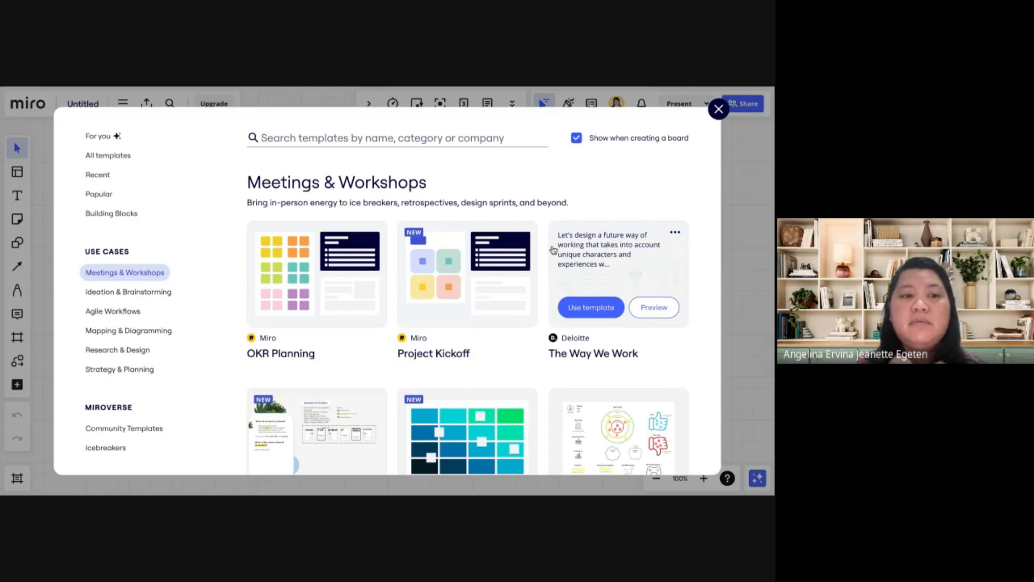
{"action": "scroll", "coordinate": [553, 250], "scroll_direction": "down", "scroll_amount": 3}
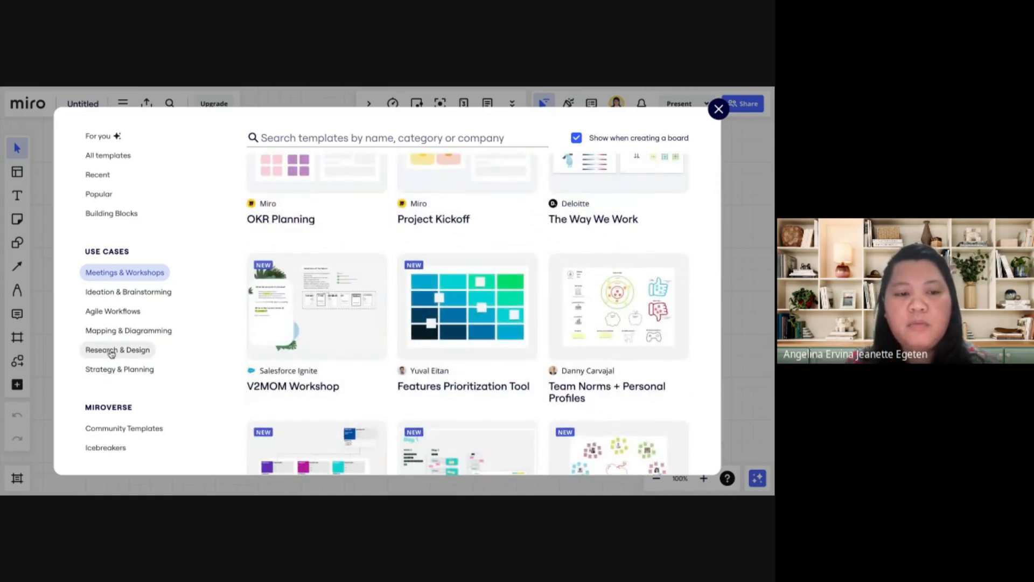
{"action": "scroll", "coordinate": [111, 352], "scroll_direction": "down", "scroll_amount": 2}
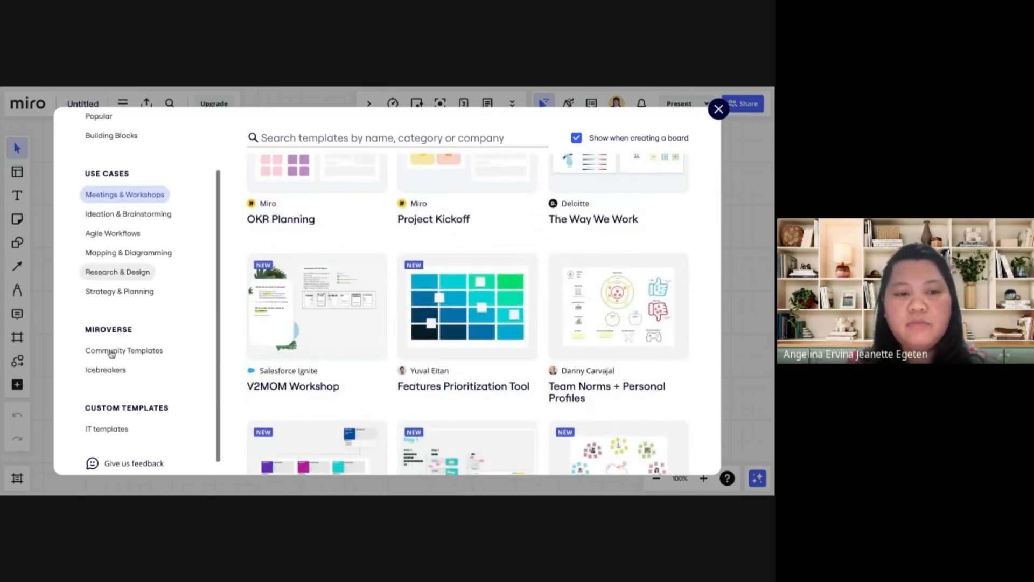
Browse the Research & Design templates, including Customer Touchpoint Map and App Wireframe, and dismiss the template gallery to keep the board blank
{"action": "left_click", "coordinate": [119, 274]}
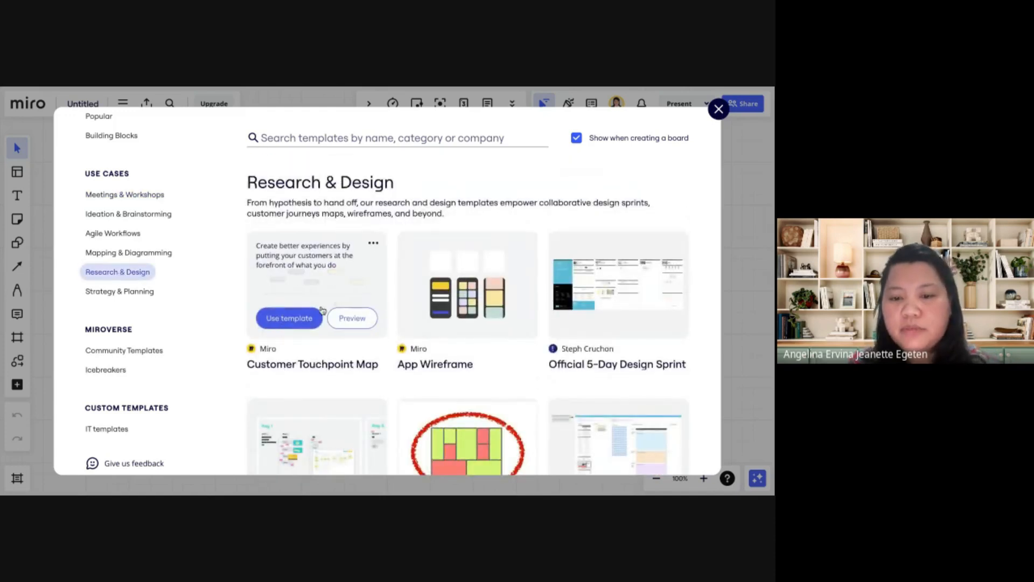
{"action": "mouse_move", "coordinate": [493, 318]}
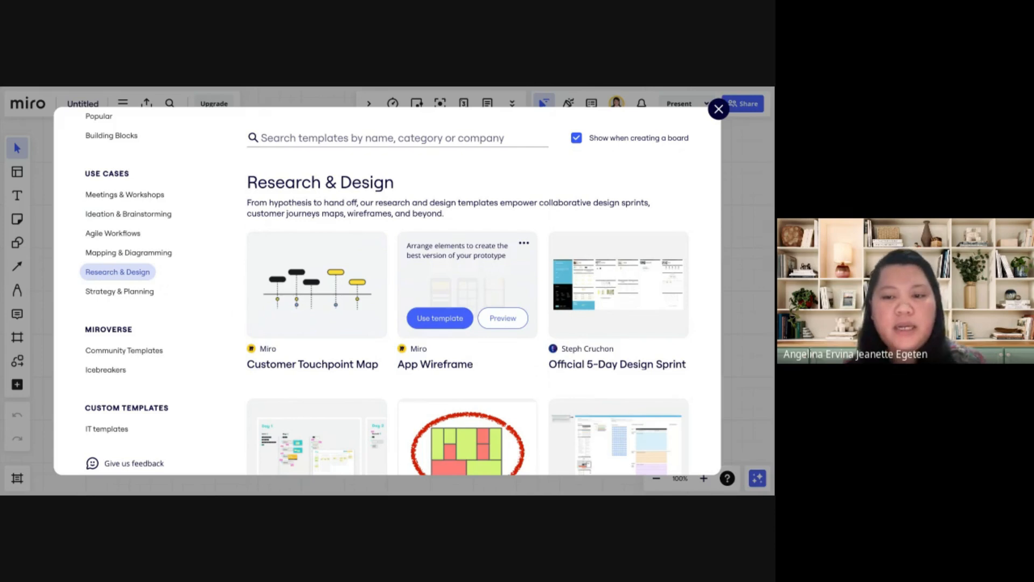
{"action": "scroll", "coordinate": [595, 364], "scroll_direction": "down", "scroll_amount": 3}
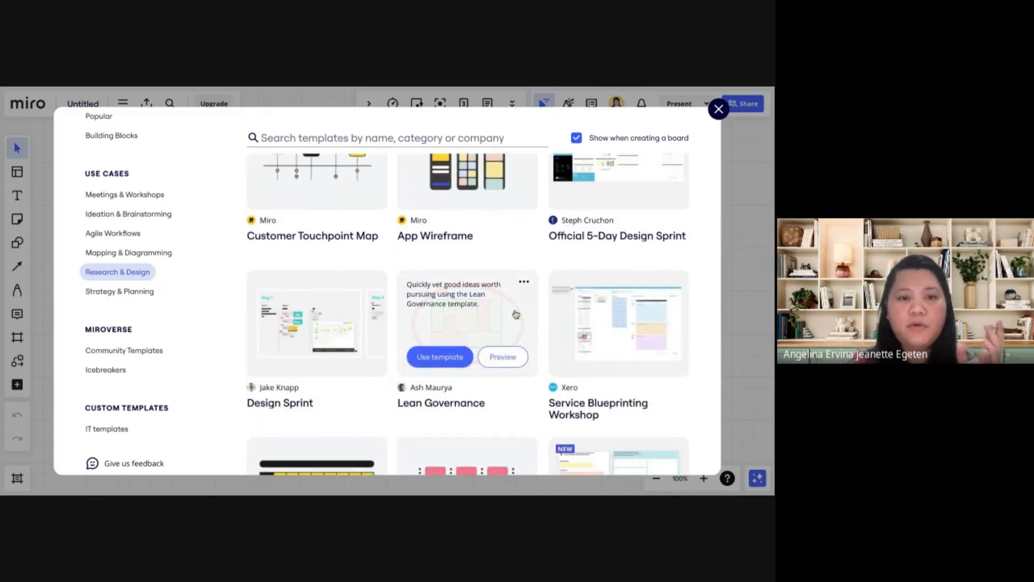
{"action": "scroll", "coordinate": [316, 270], "scroll_direction": "up", "scroll_amount": 3}
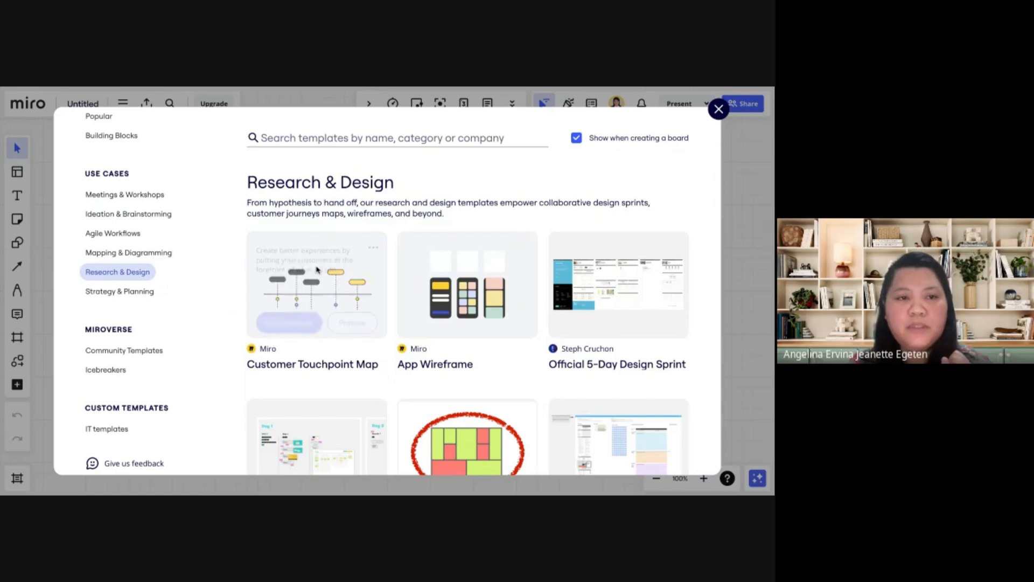
{"action": "mouse_move", "coordinate": [317, 270]}
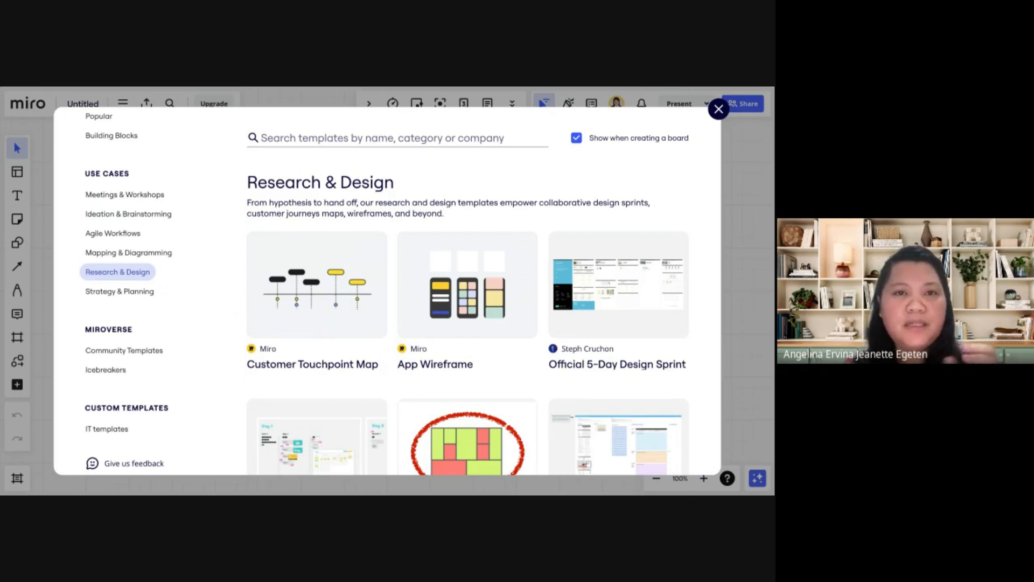
{"action": "left_click", "coordinate": [719, 109]}
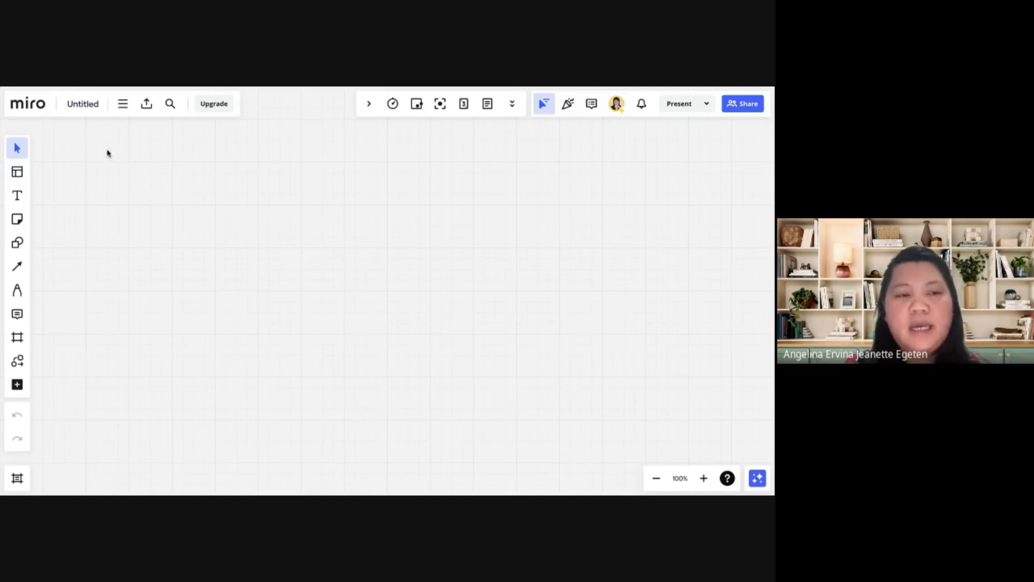
Rename the untitled board as Miro-AI IT Project Management
{"action": "left_click", "coordinate": [88, 107]}
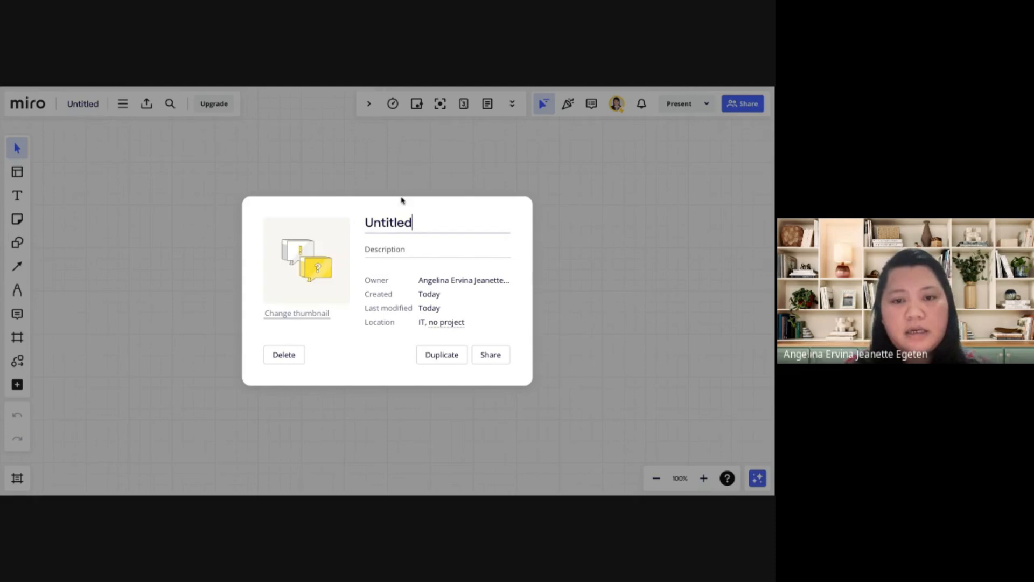
{"action": "double_click", "coordinate": [397, 221]}
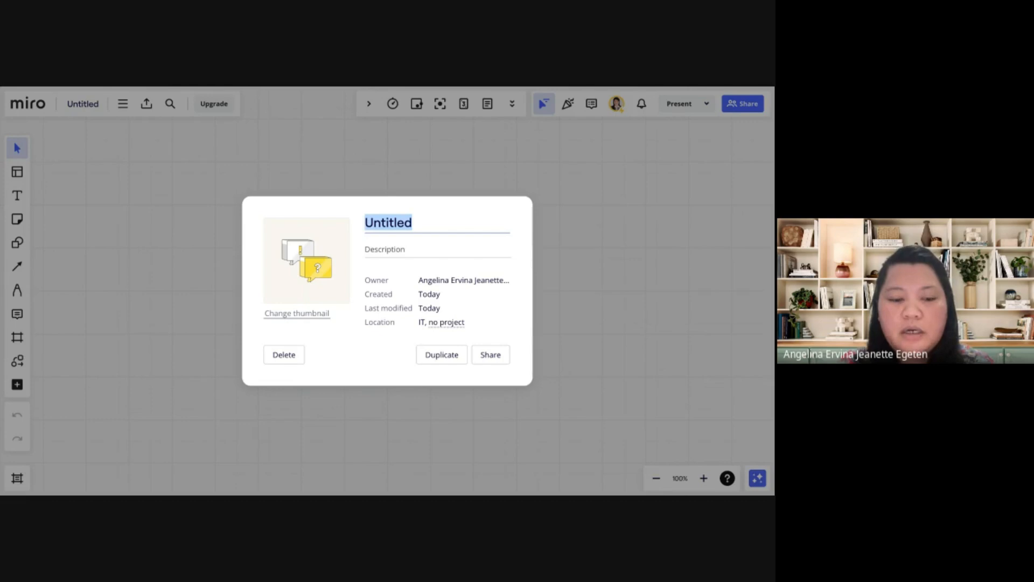
{"action": "type", "text": "Miro-AI IT proj"}
{"action": "key", "text": "BackSpace"}
{"action": "key", "text": "BackSpace"}
{"action": "key", "text": "BackSpace"}
{"action": "key", "text": "BackSpace"}
{"action": "type", "text": "Project Management"}
{"action": "key", "text": "Return"}
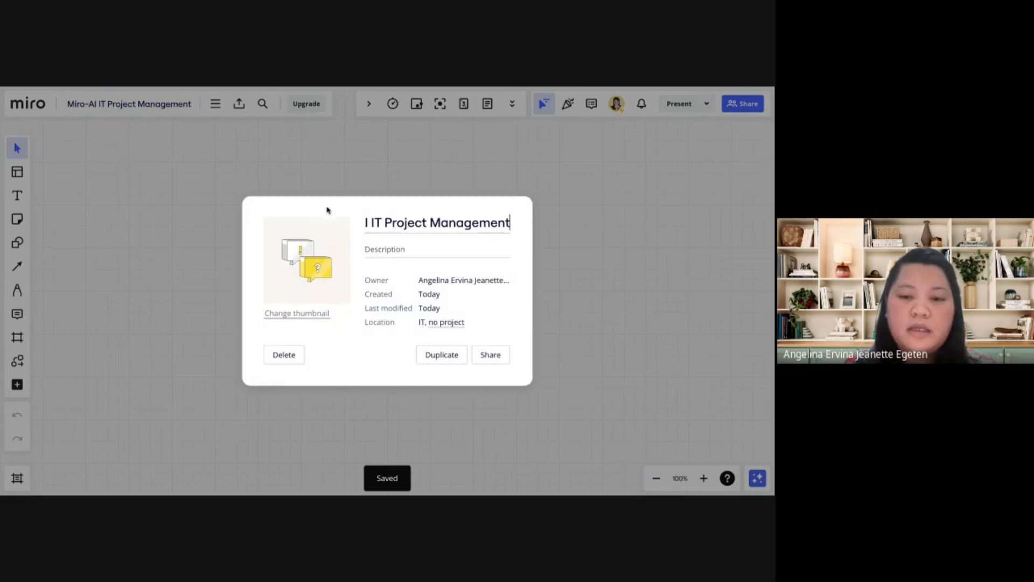
Review the board's link and team access levels in the sharing settings and copy the team invite link with Can edit permission
{"action": "left_click", "coordinate": [488, 355]}
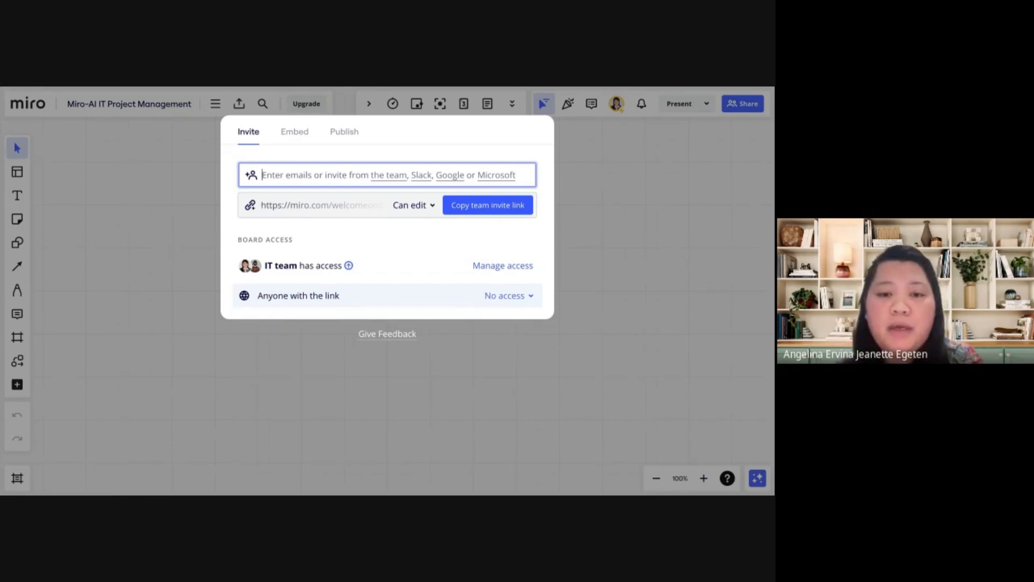
{"action": "left_click", "coordinate": [514, 301]}
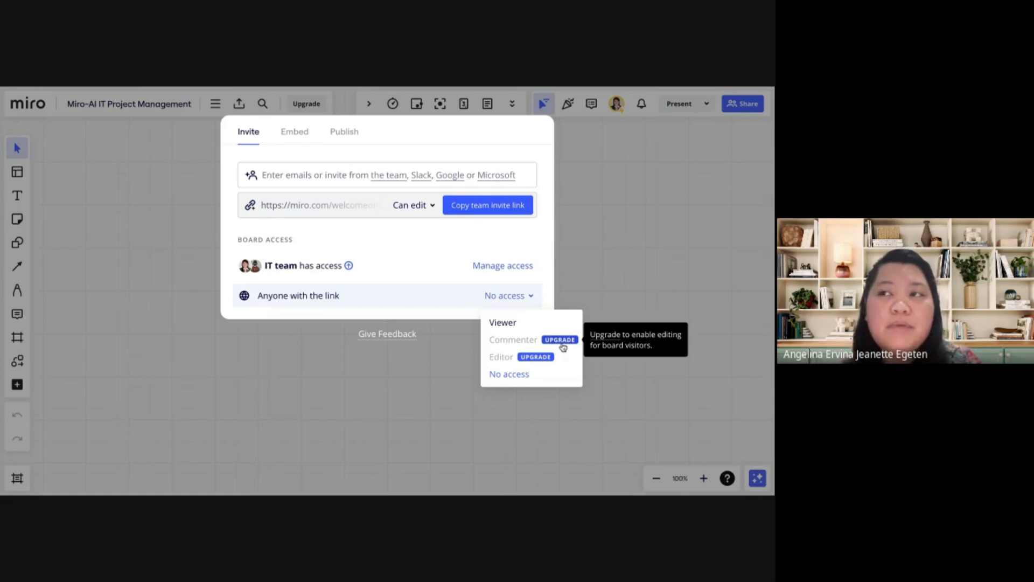
{"action": "left_click", "coordinate": [498, 211]}
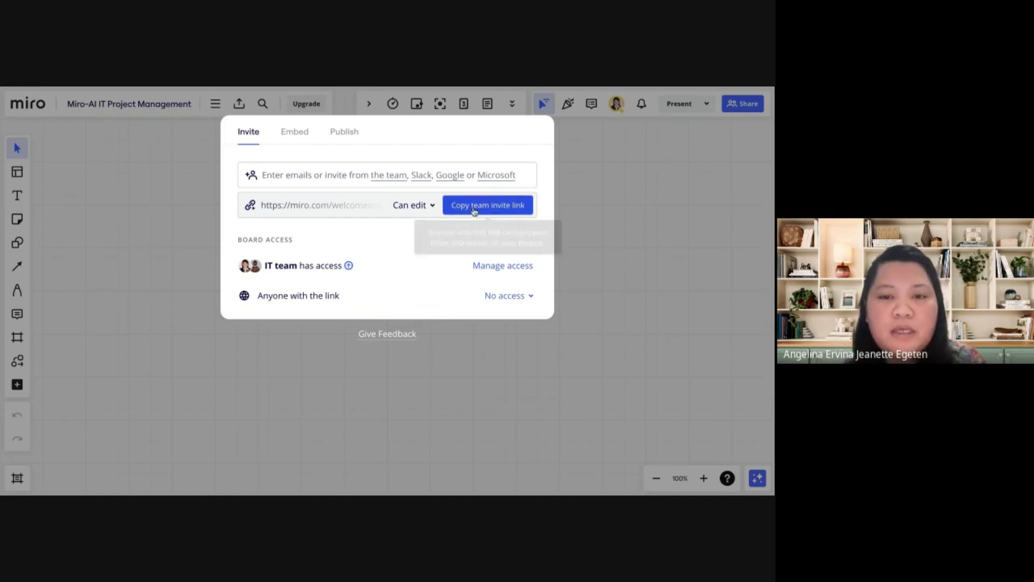
{"action": "left_click", "coordinate": [434, 208]}
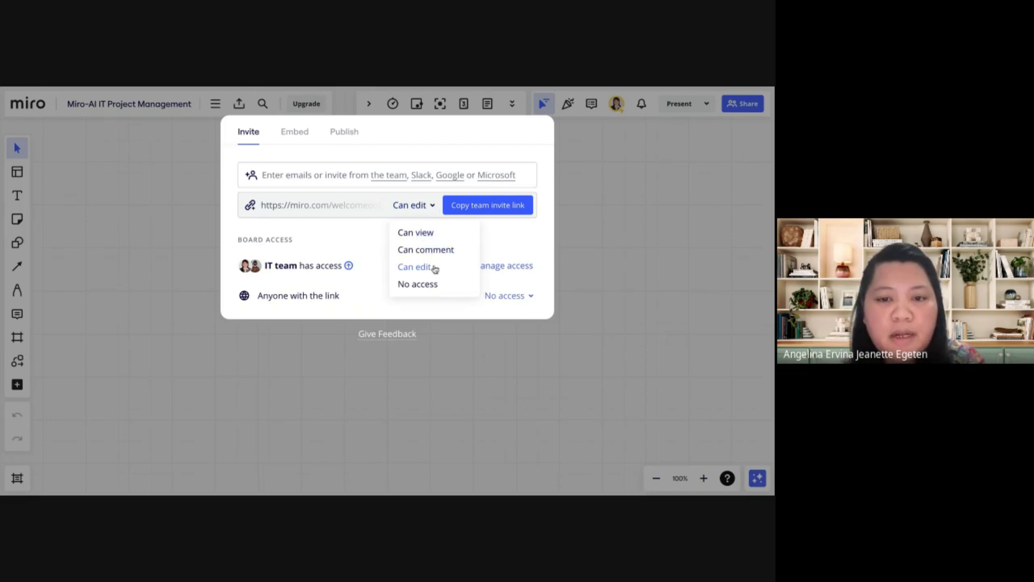
{"action": "left_click", "coordinate": [506, 252]}
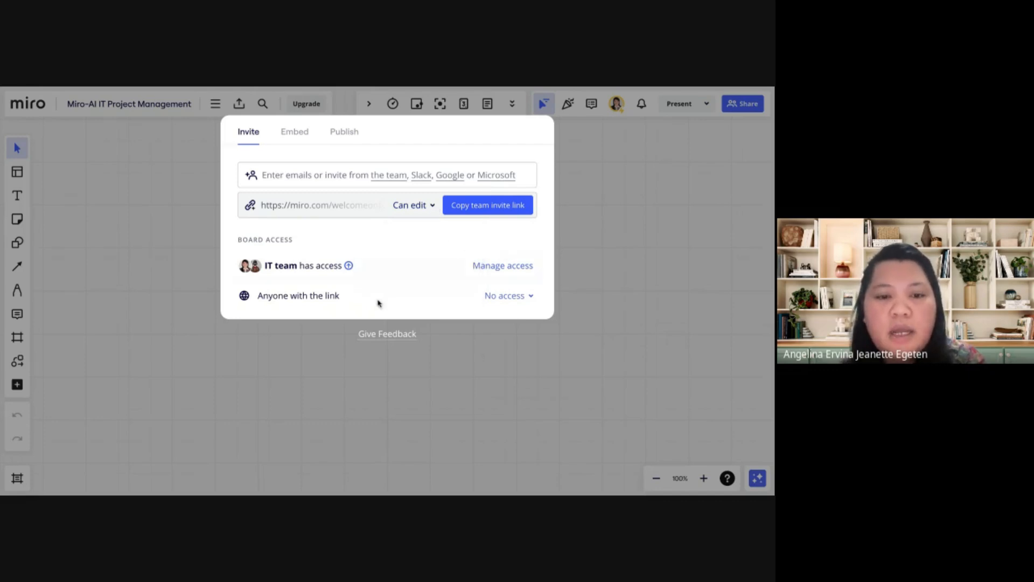
{"action": "left_click", "coordinate": [509, 303]}
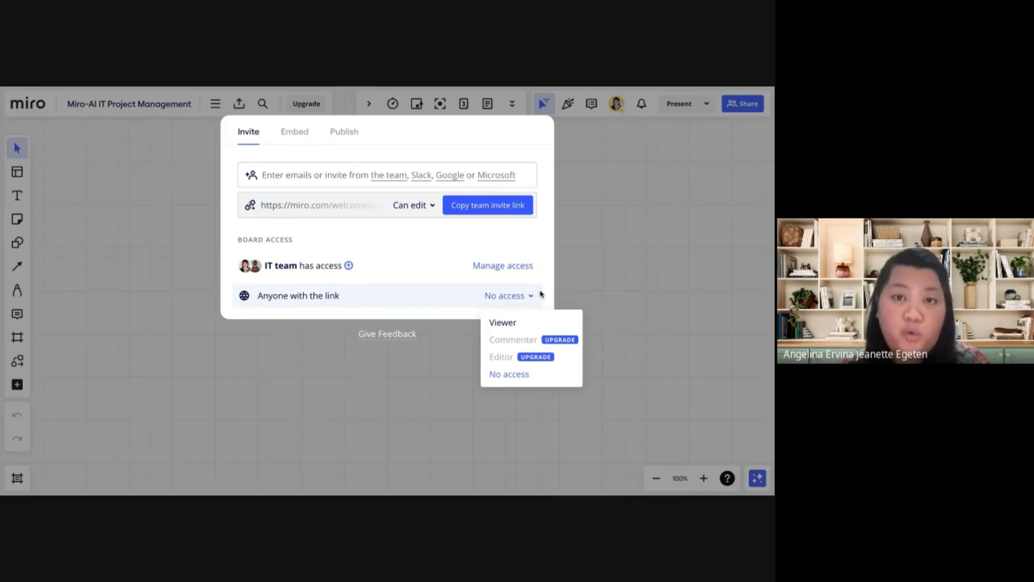
{"action": "left_click", "coordinate": [491, 208]}
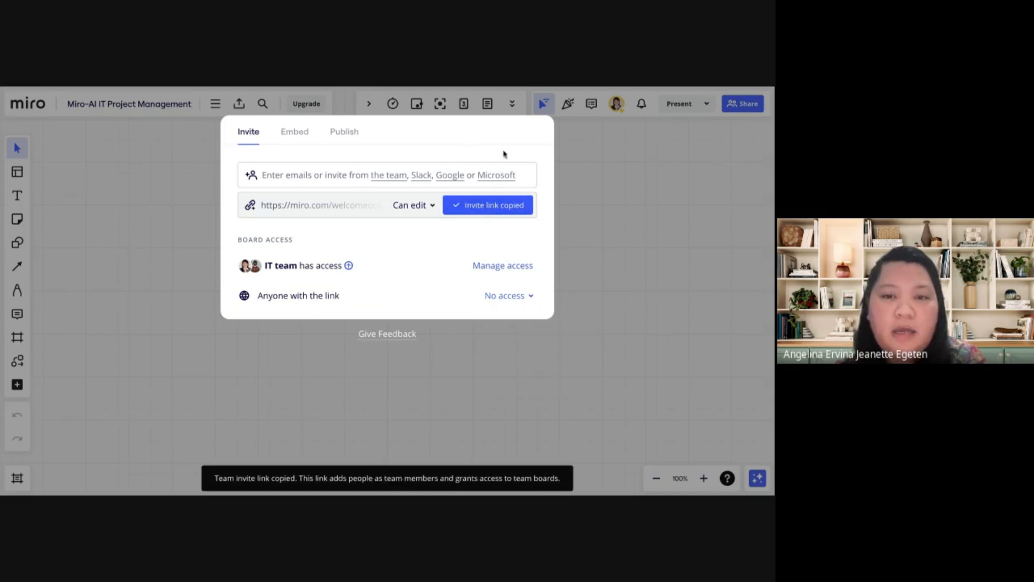
Check the email invite field and the publishing options for the board, and close the sharing settings
{"action": "left_click", "coordinate": [344, 176]}
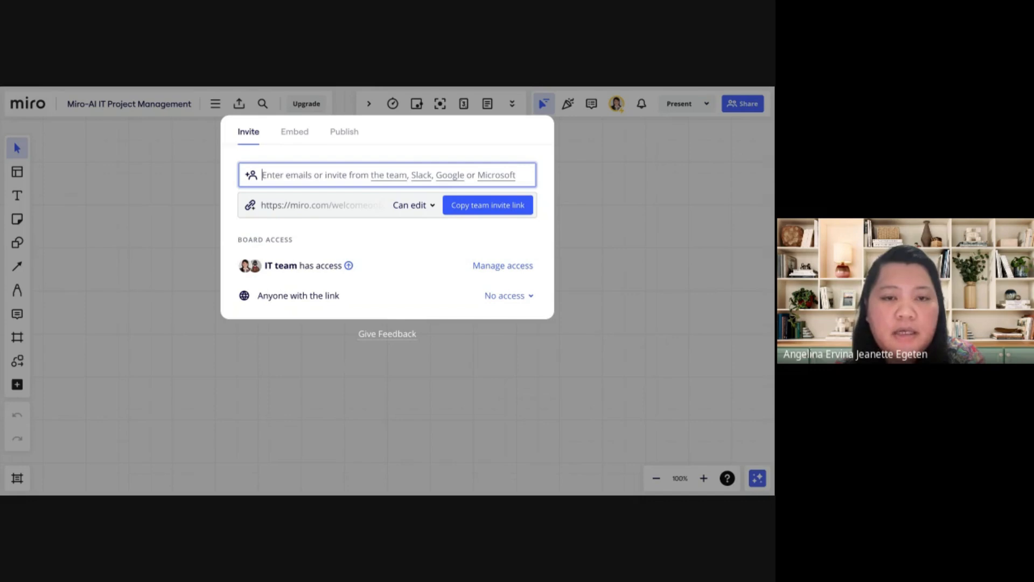
{"action": "left_click", "coordinate": [336, 134]}
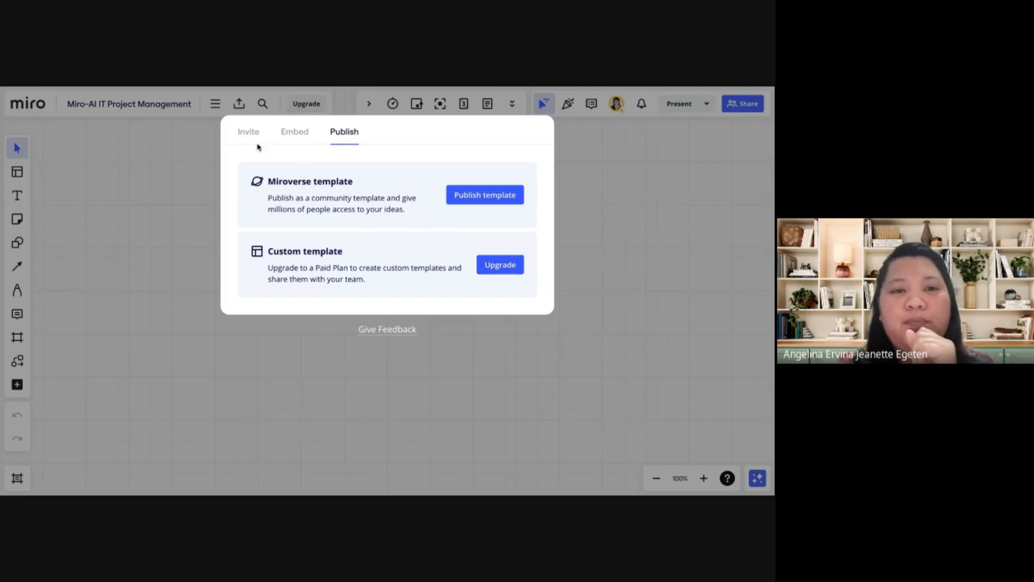
{"action": "left_click", "coordinate": [183, 162]}
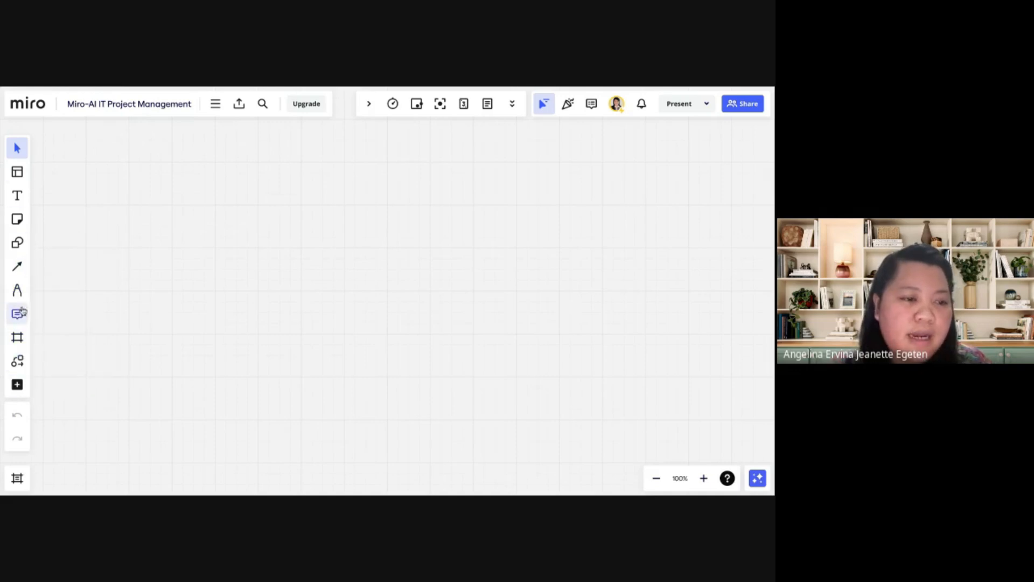
{"action": "left_click", "coordinate": [18, 220]}
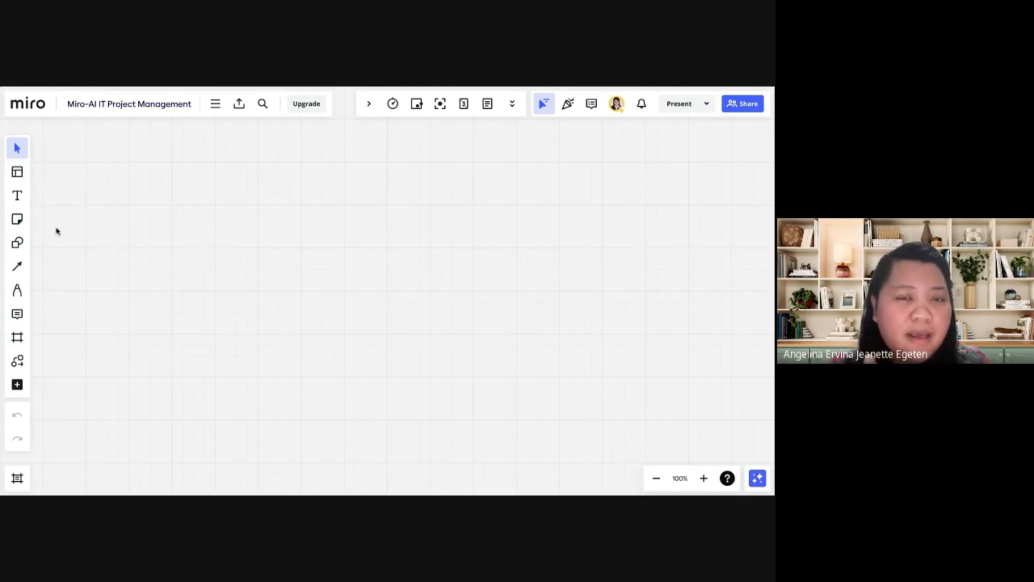
{"action": "left_click", "coordinate": [17, 173]}
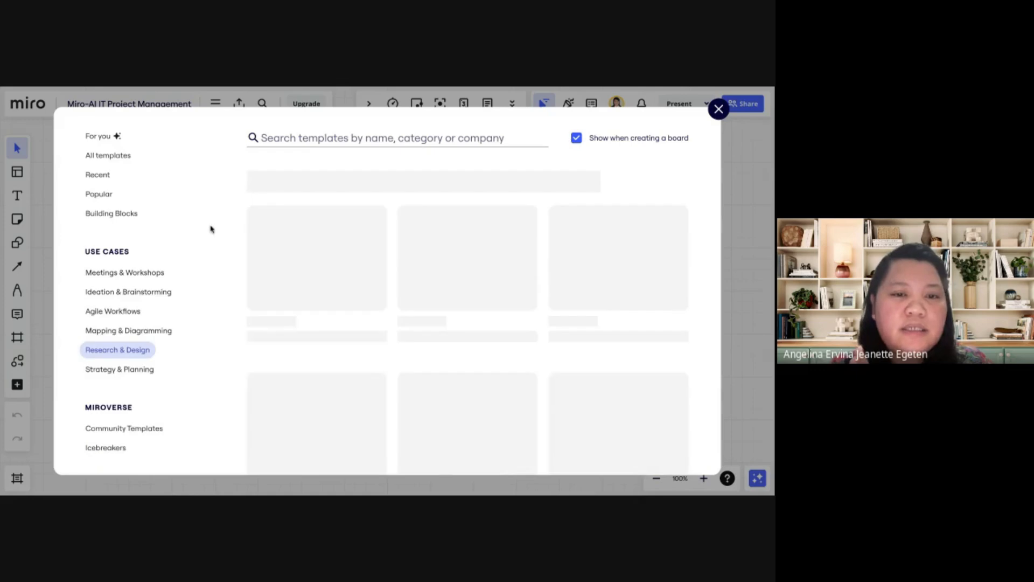
{"action": "left_click", "coordinate": [718, 109]}
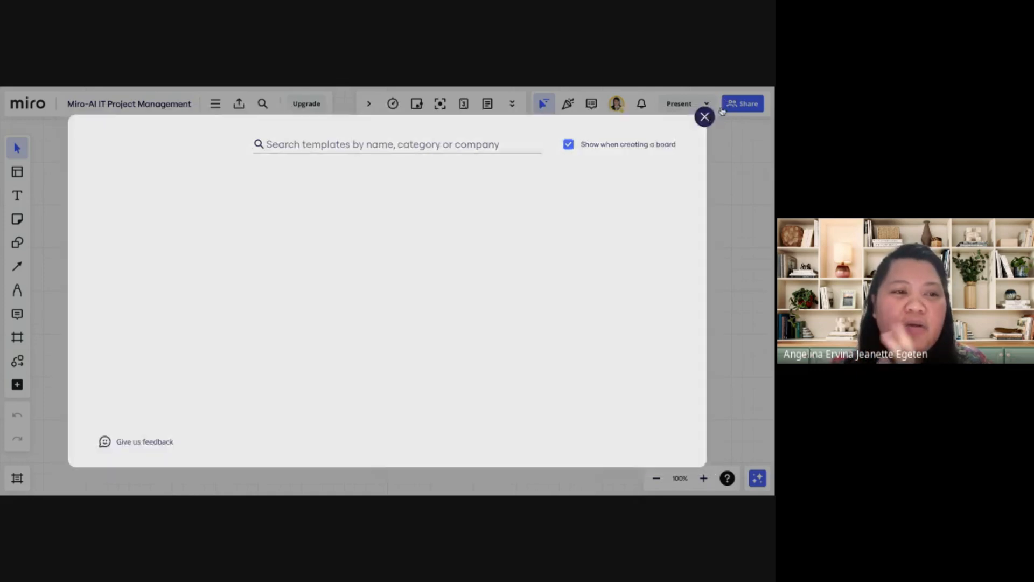
Place a blank yellow sticky note on the empty board and enlarge it to about twice its size
{"action": "left_click", "coordinate": [20, 222]}
{"action": "left_click", "coordinate": [84, 219]}
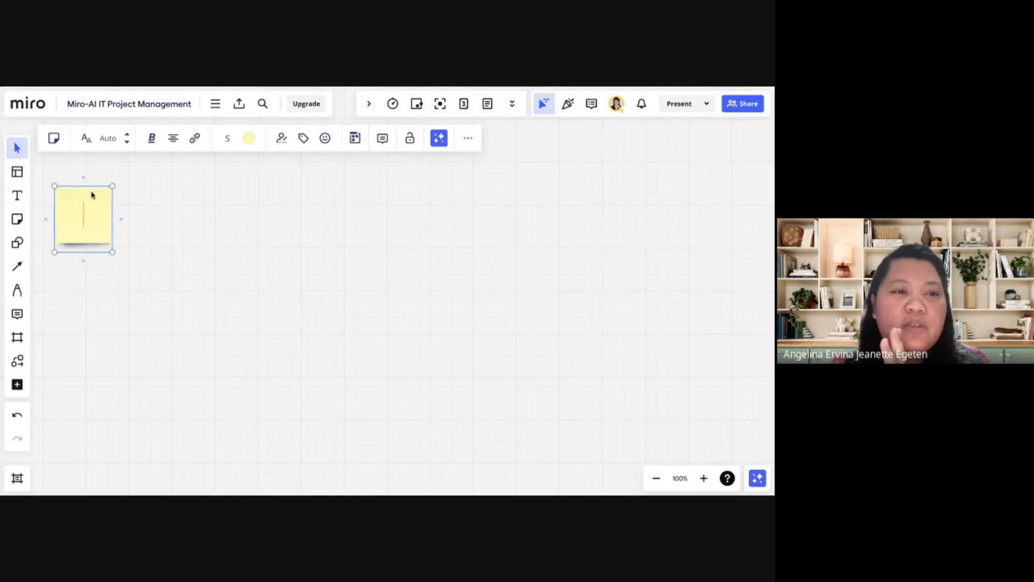
{"action": "left_click_drag", "start_coordinate": [113, 186], "coordinate": [174, 117]}
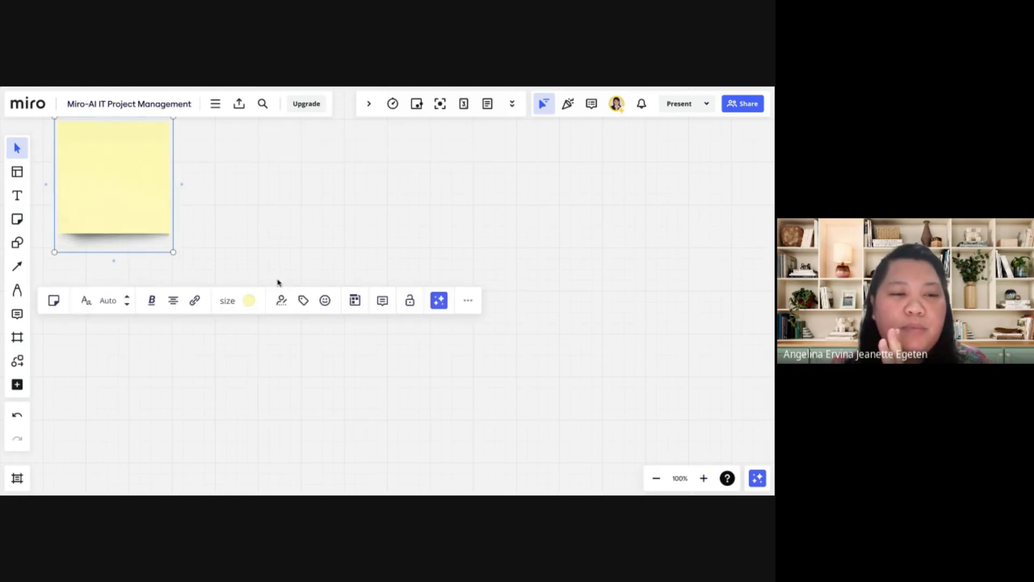
{"action": "scroll", "coordinate": [269, 283], "scroll_direction": "up", "scroll_amount": 1}
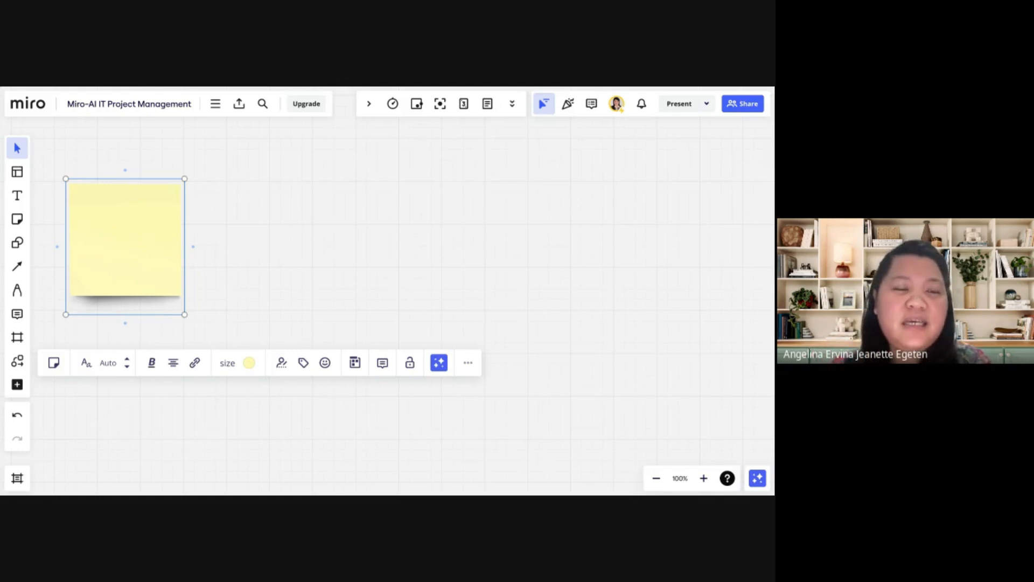
Generate sticky notes with Miro Assist from the command palette on the topic "Miro-AI in IT project Management"
{"action": "left_click", "coordinate": [217, 108]}
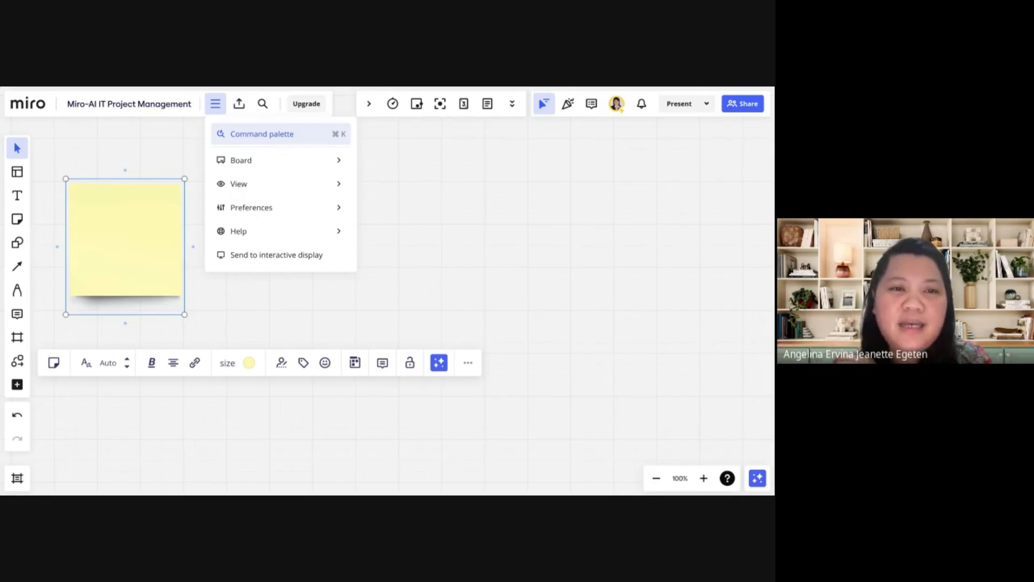
{"action": "left_click", "coordinate": [262, 134]}
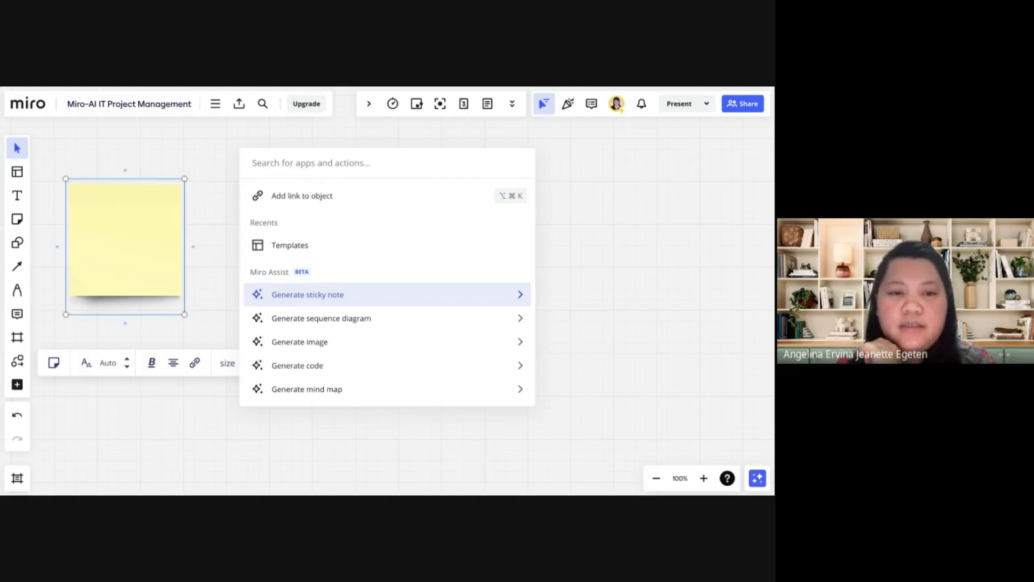
{"action": "key", "text": "Return"}
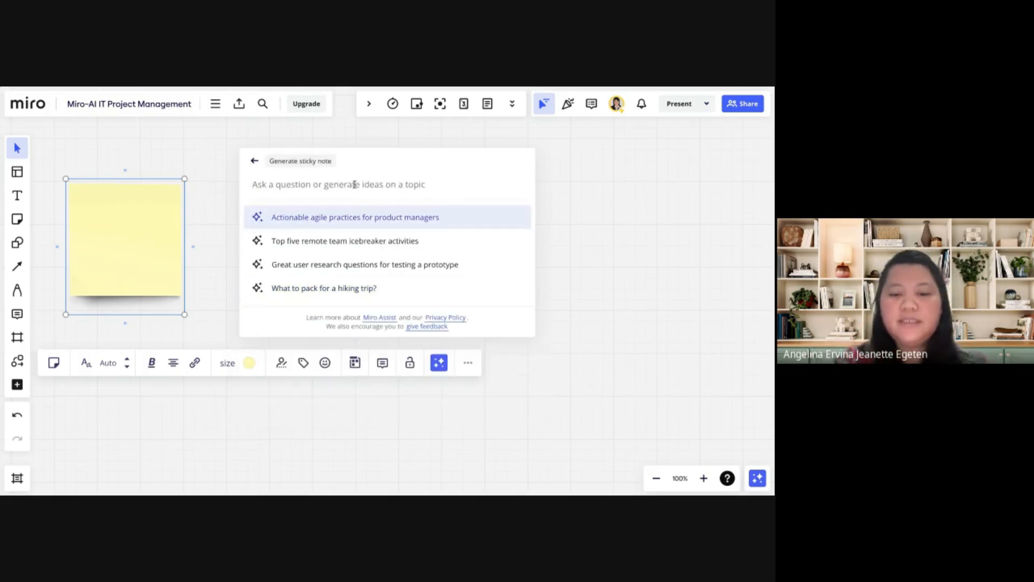
{"action": "type", "text": "Miro-AI in IT project Management"}
{"action": "key", "text": "Return"}
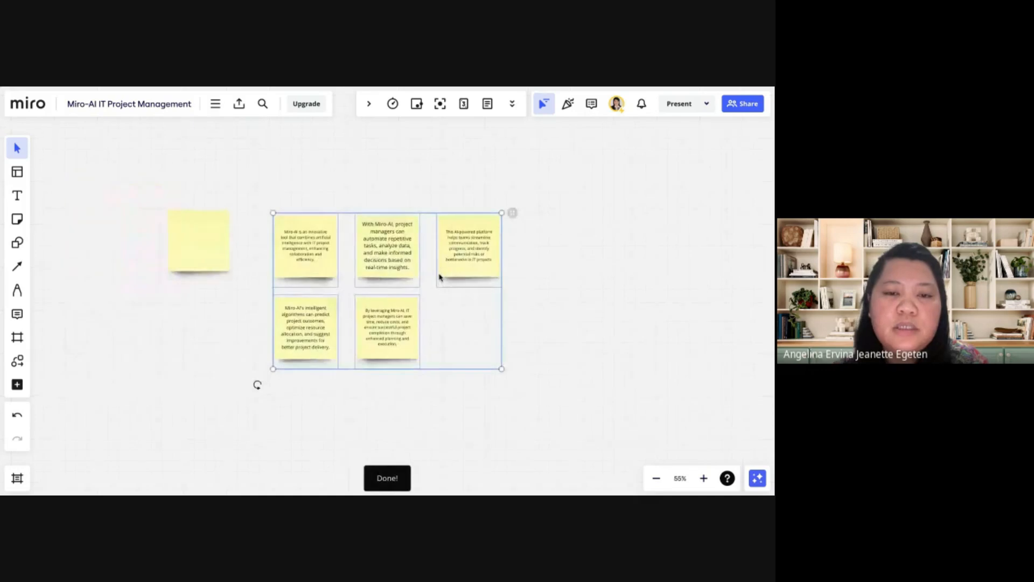
Delete the blank sticky note beside the generated notes and read through the generated text
{"action": "scroll", "coordinate": [293, 279], "scroll_direction": "up", "scroll_amount": 5}
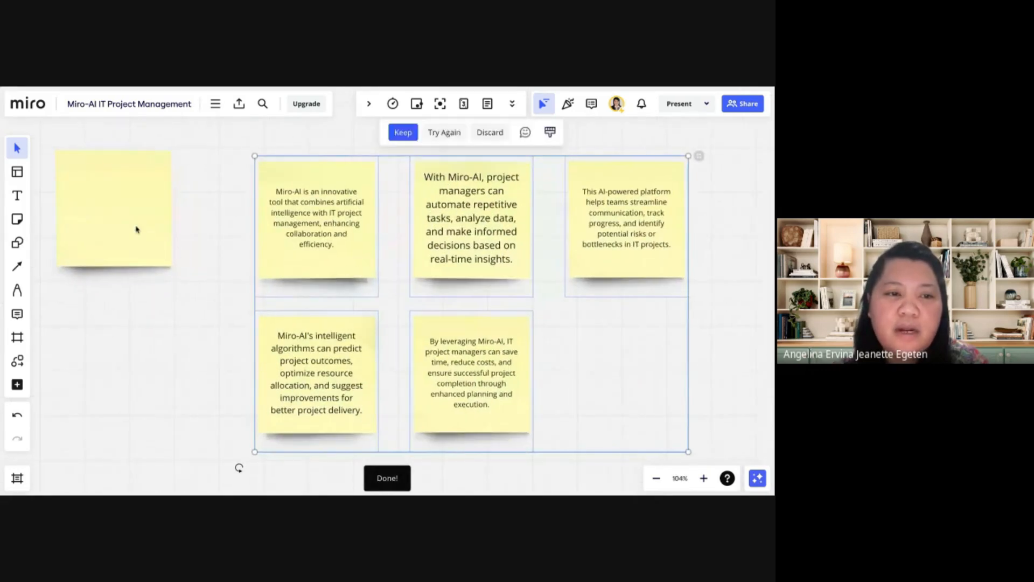
{"action": "left_click", "coordinate": [137, 229]}
{"action": "key", "text": "Delete"}
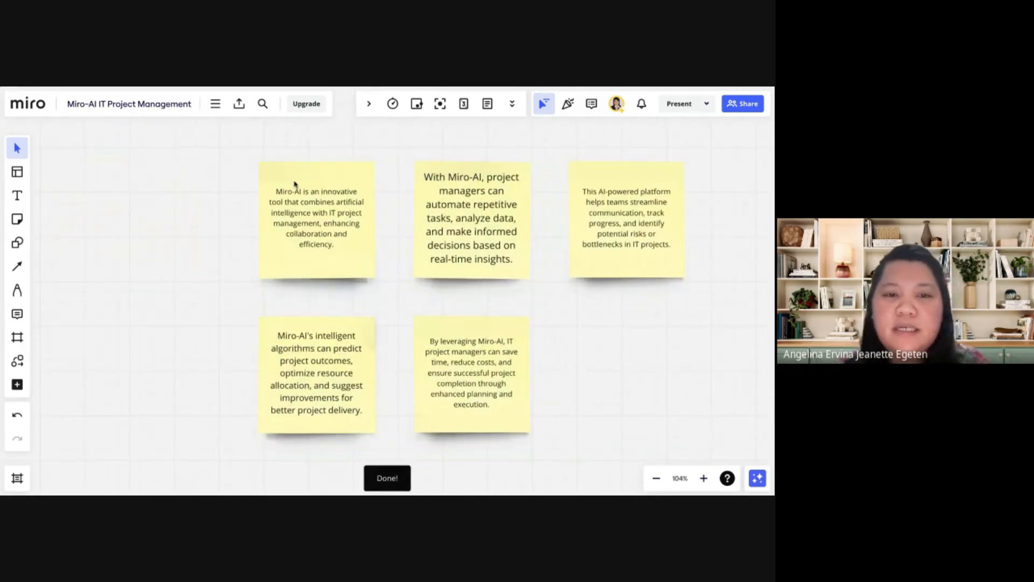
{"action": "scroll", "coordinate": [293, 185], "scroll_direction": "up", "scroll_amount": 3}
{"action": "scroll", "coordinate": [295, 187], "scroll_direction": "right", "scroll_amount": 4}
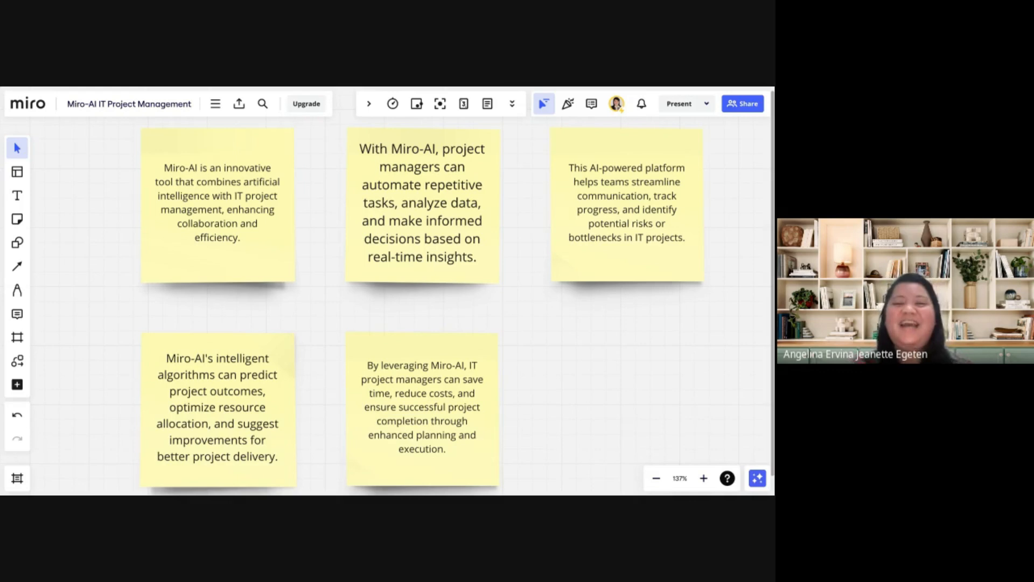
{"action": "scroll", "coordinate": [239, 271], "scroll_direction": "down", "scroll_amount": 3}
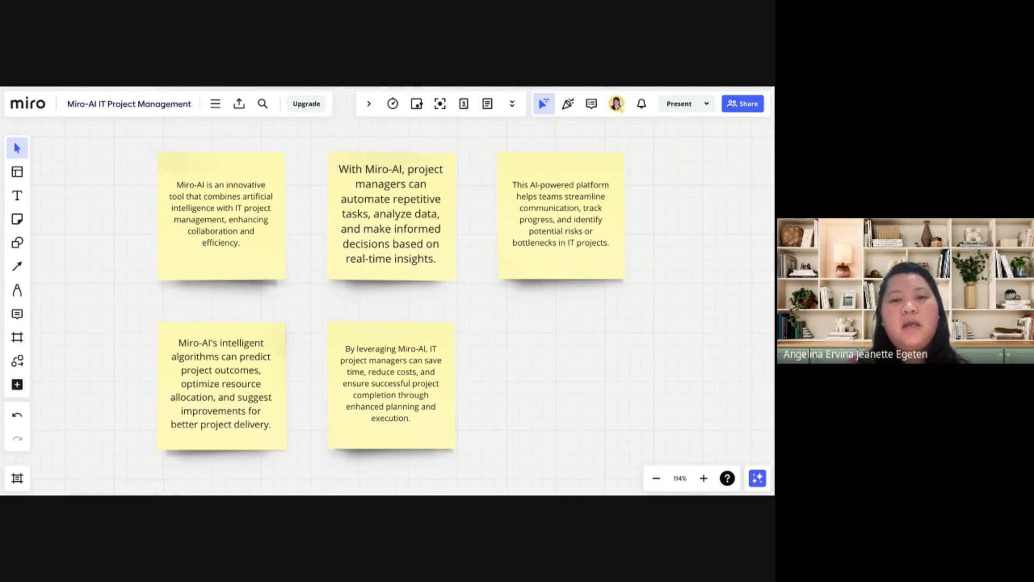
Select the generated sticky notes and look through their additional actions and Miro Assist options
{"action": "left_click_drag", "start_coordinate": [105, 145], "coordinate": [539, 461]}
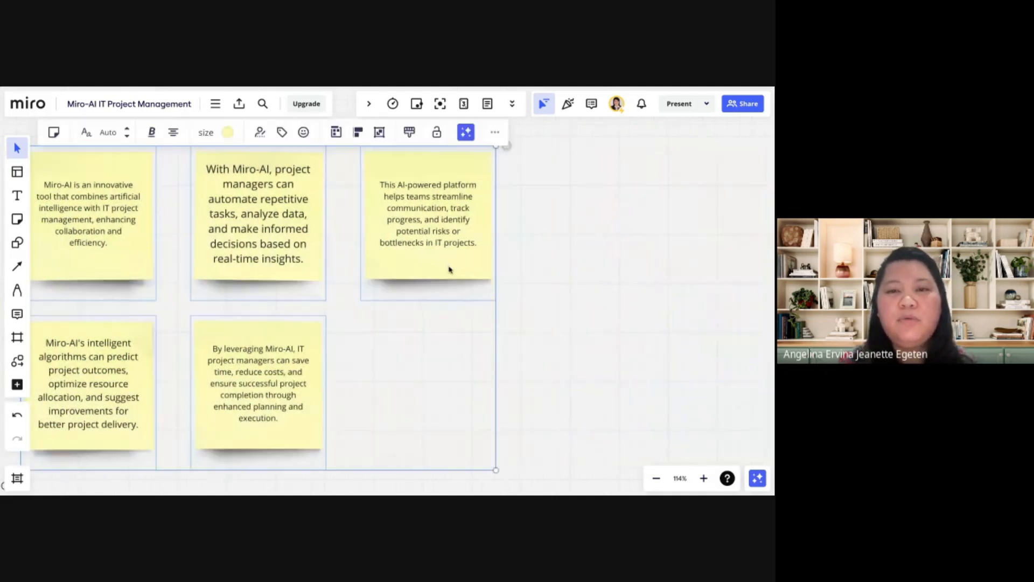
{"action": "left_click", "coordinate": [494, 132]}
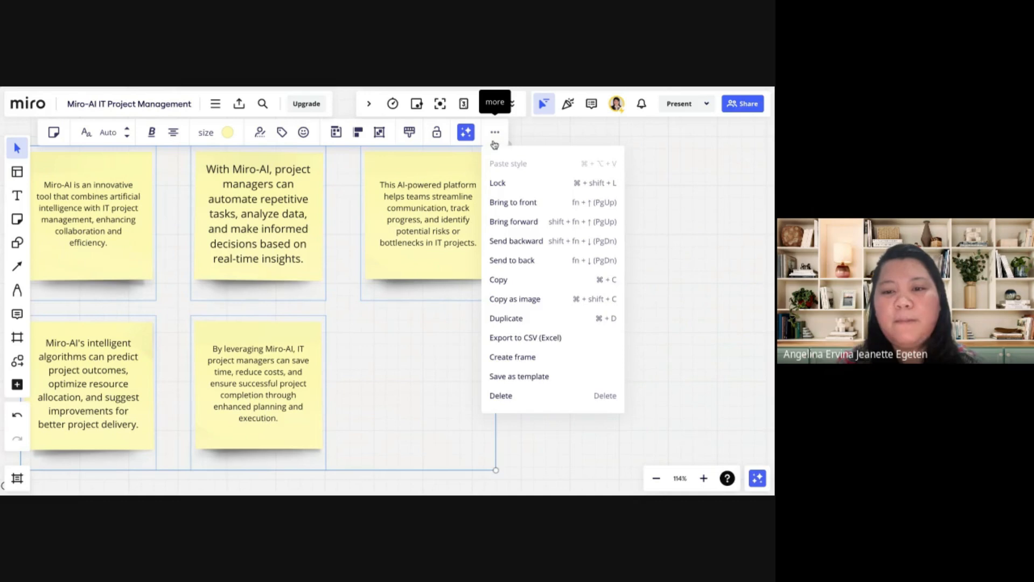
{"action": "left_click", "coordinate": [467, 135]}
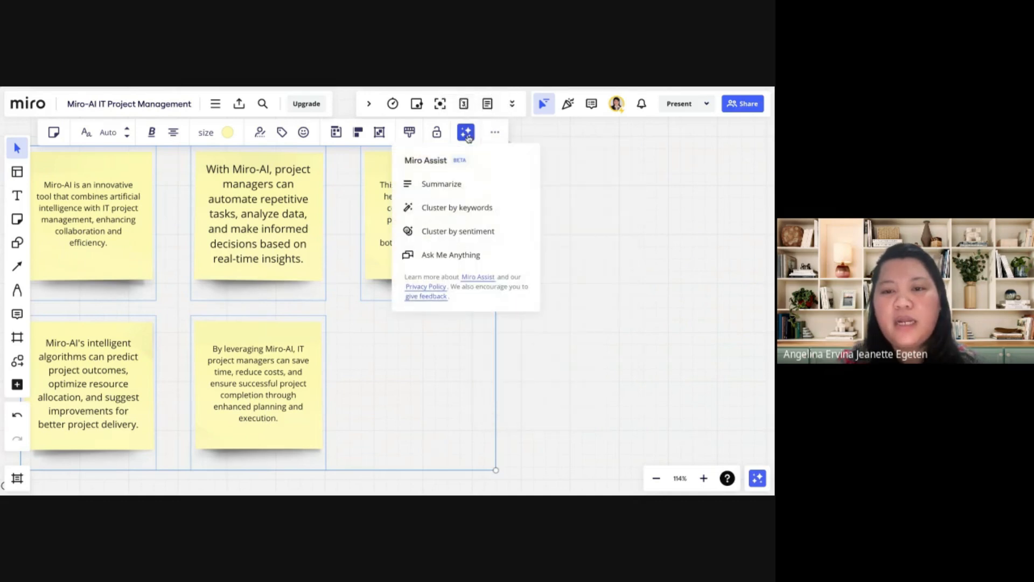
{"action": "left_click", "coordinate": [649, 355]}
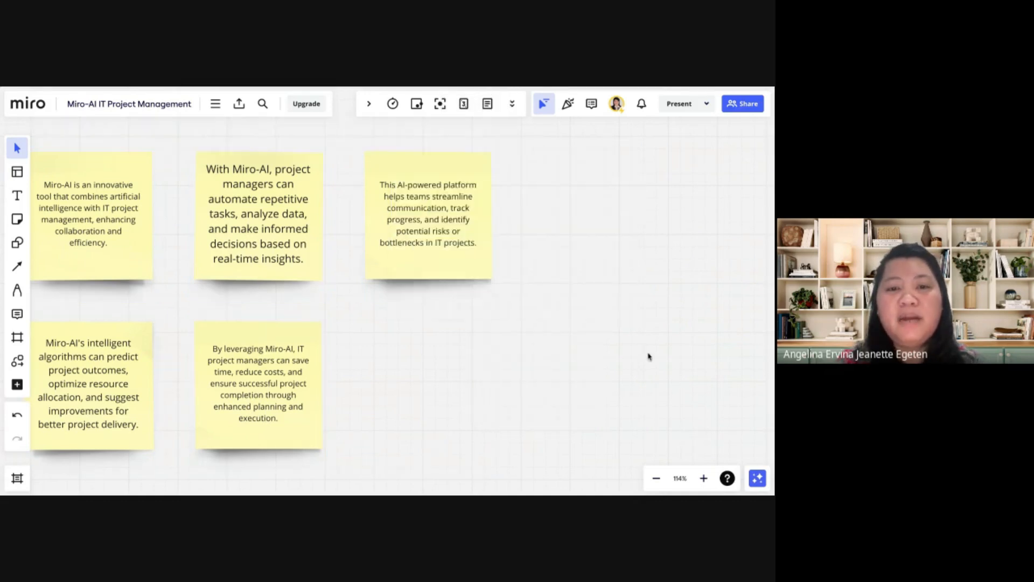
Select all five generated sticky notes and summarize them with Miro Assist
{"action": "scroll", "coordinate": [648, 355], "scroll_direction": "down", "scroll_amount": 2}
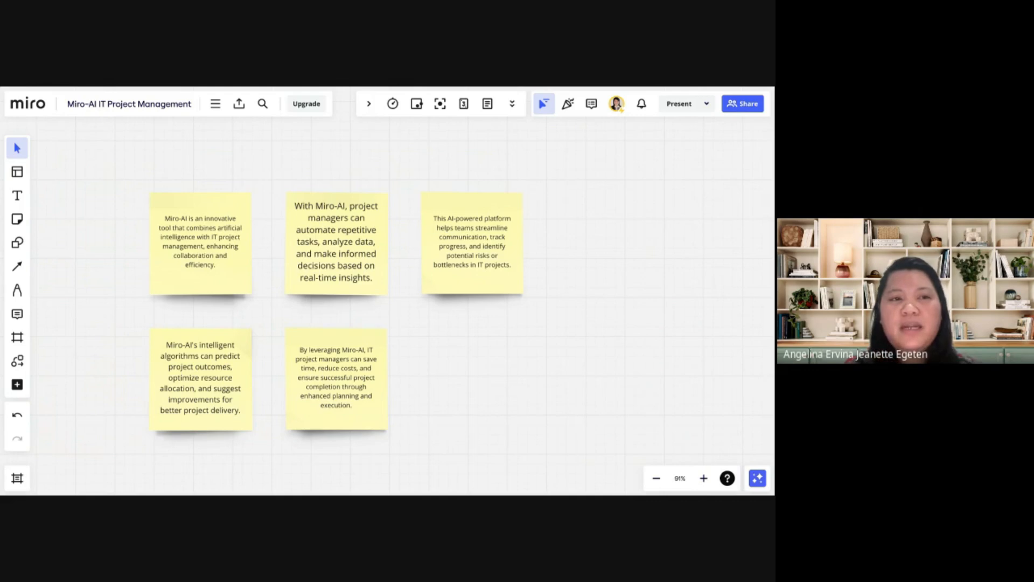
{"action": "left_click_drag", "start_coordinate": [90, 149], "coordinate": [582, 462]}
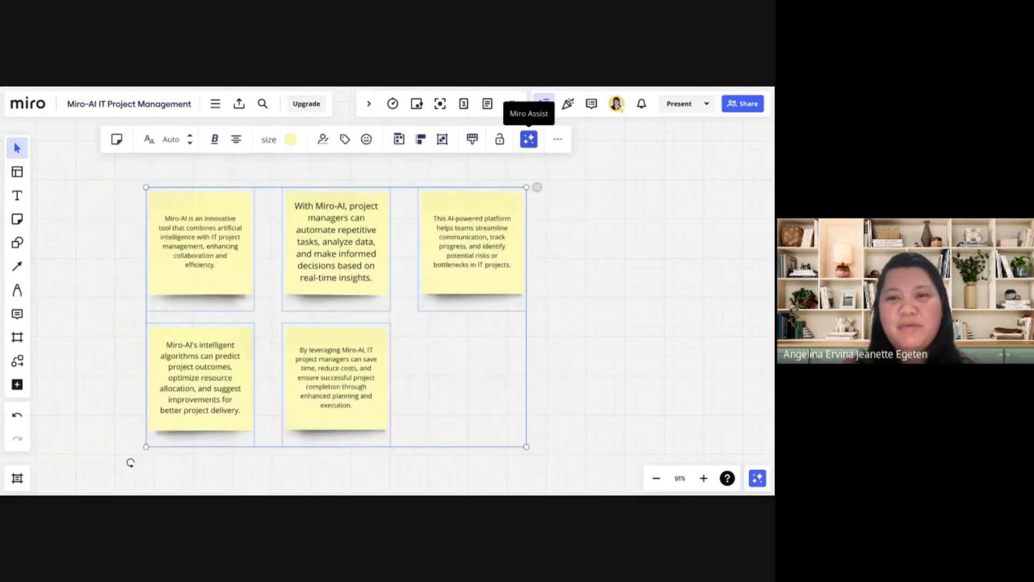
{"action": "left_click", "coordinate": [529, 139]}
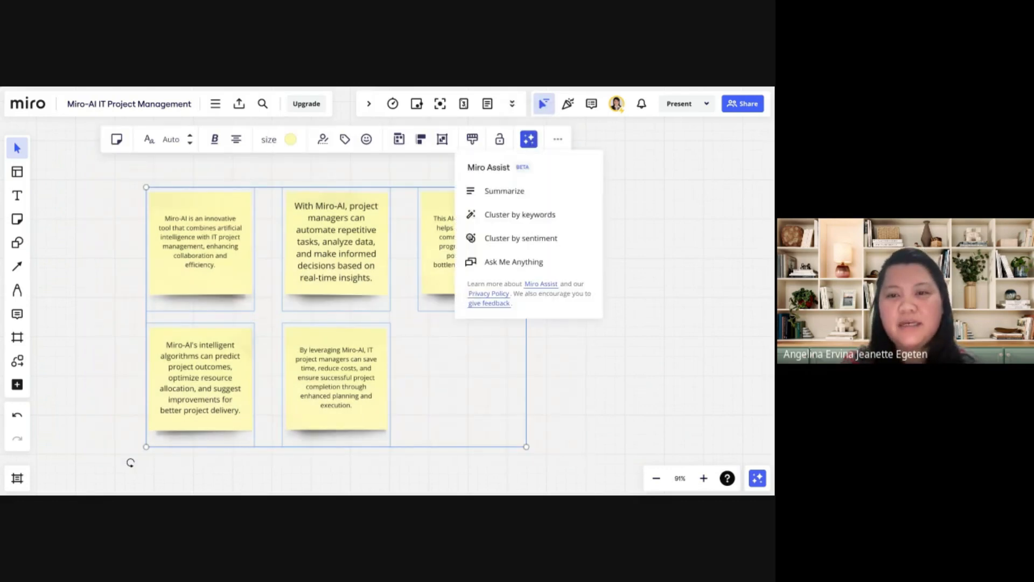
{"action": "left_click", "coordinate": [526, 192]}
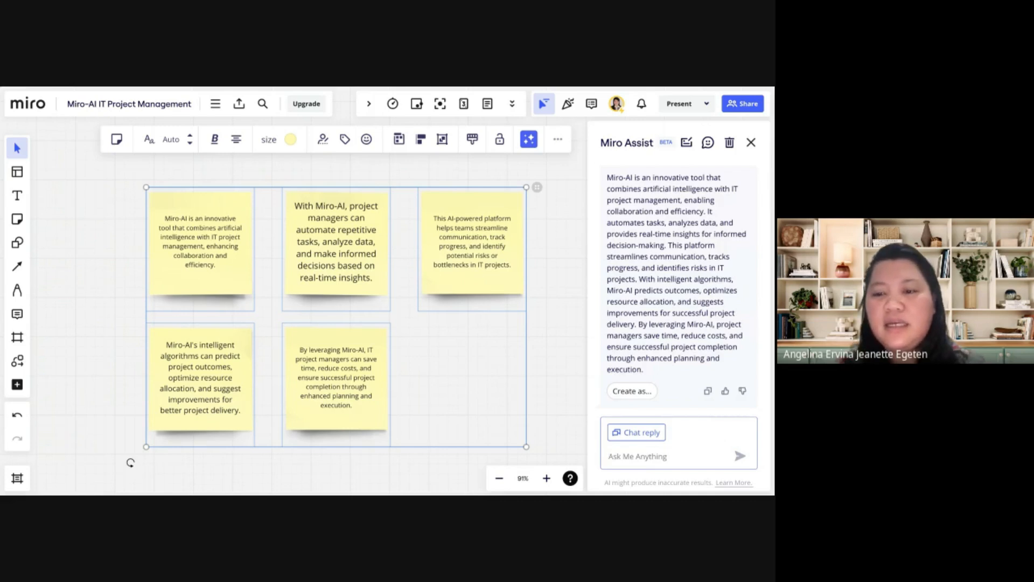
Create sticky notes from the Miro Assist summary and review the summary text
{"action": "left_click", "coordinate": [641, 392]}
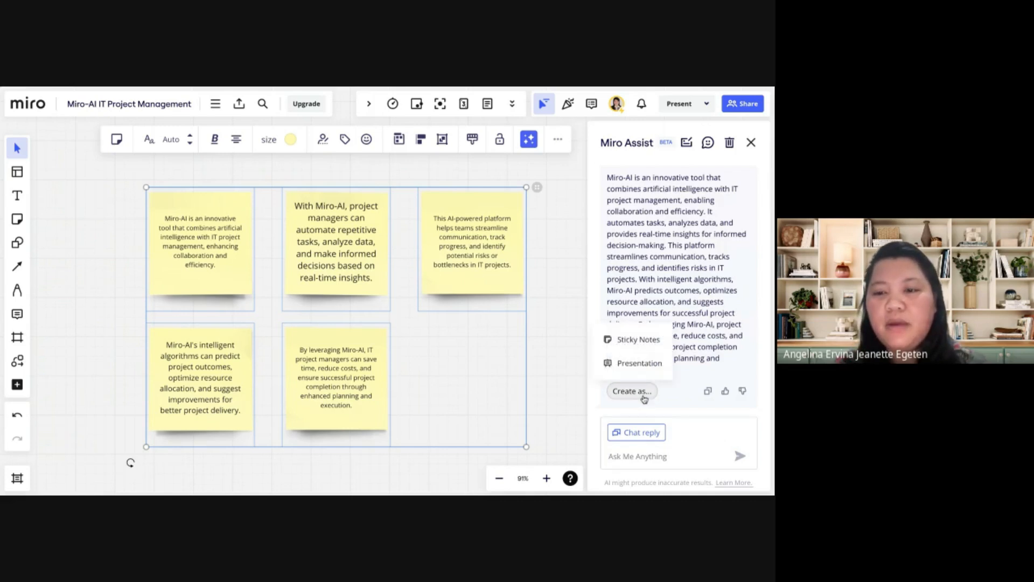
{"action": "left_click", "coordinate": [640, 339]}
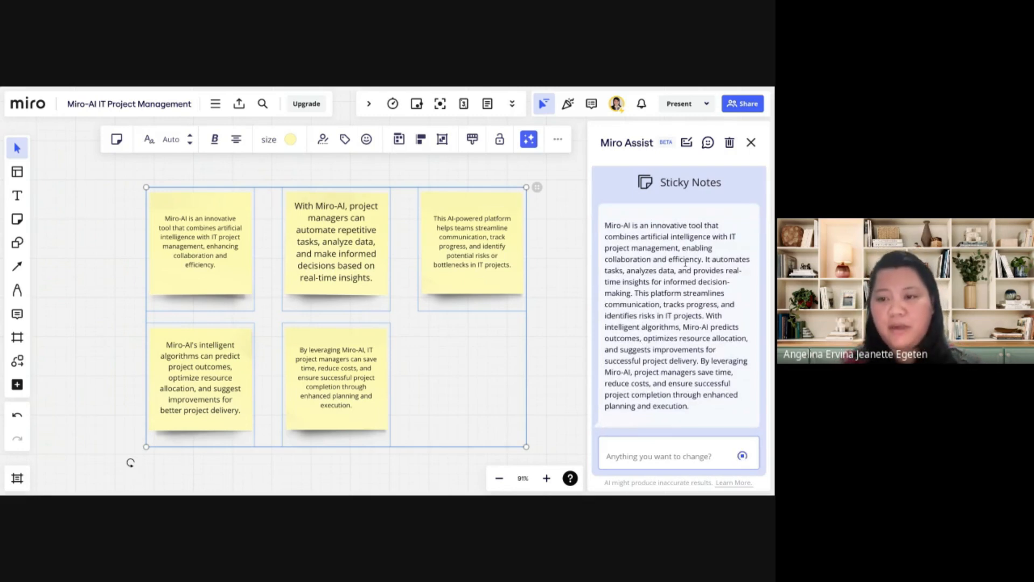
{"action": "left_click_drag", "start_coordinate": [686, 261], "coordinate": [606, 260]}
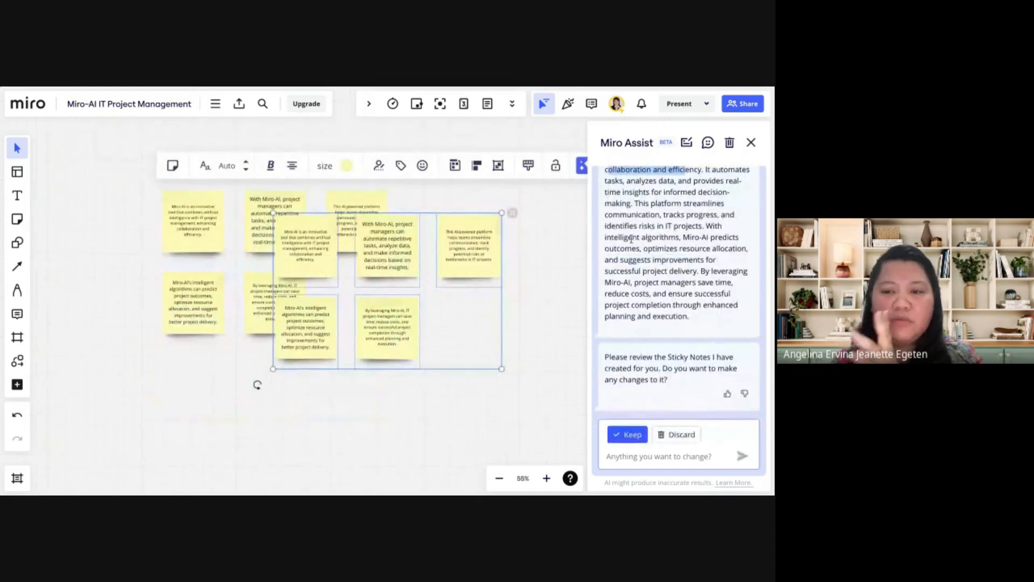
Keep the sticky notes created from the summary and shift the "This AI-powered platform" copy slightly toward its neighbouring notes
{"action": "left_click", "coordinate": [564, 369]}
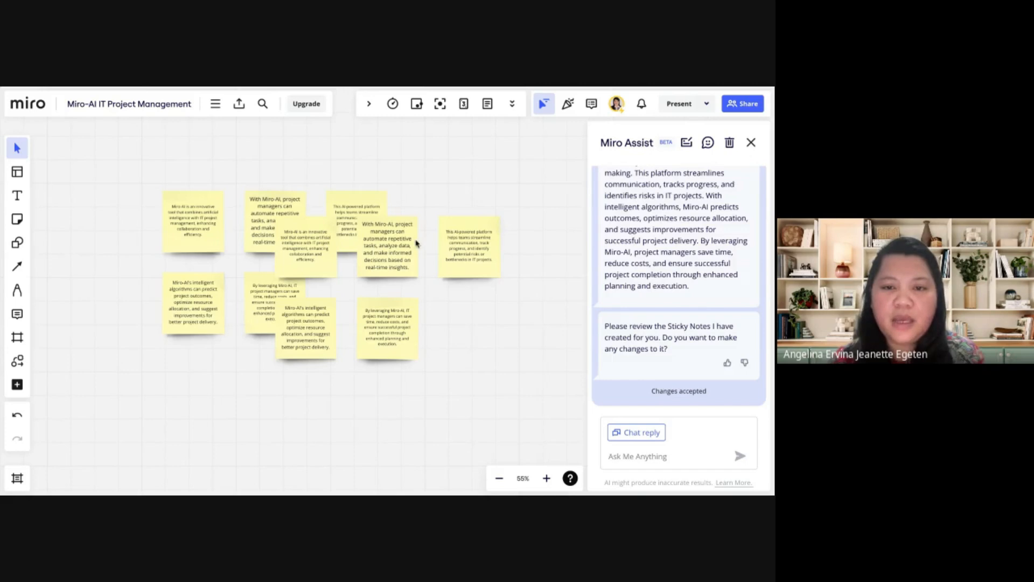
{"action": "mouse_move", "coordinate": [452, 245]}
{"action": "left_mouse_down"}
{"action": "mouse_move", "coordinate": [456, 286]}
{"action": "mouse_move", "coordinate": [462, 264]}
{"action": "mouse_move", "coordinate": [445, 248]}
{"action": "left_mouse_up"}
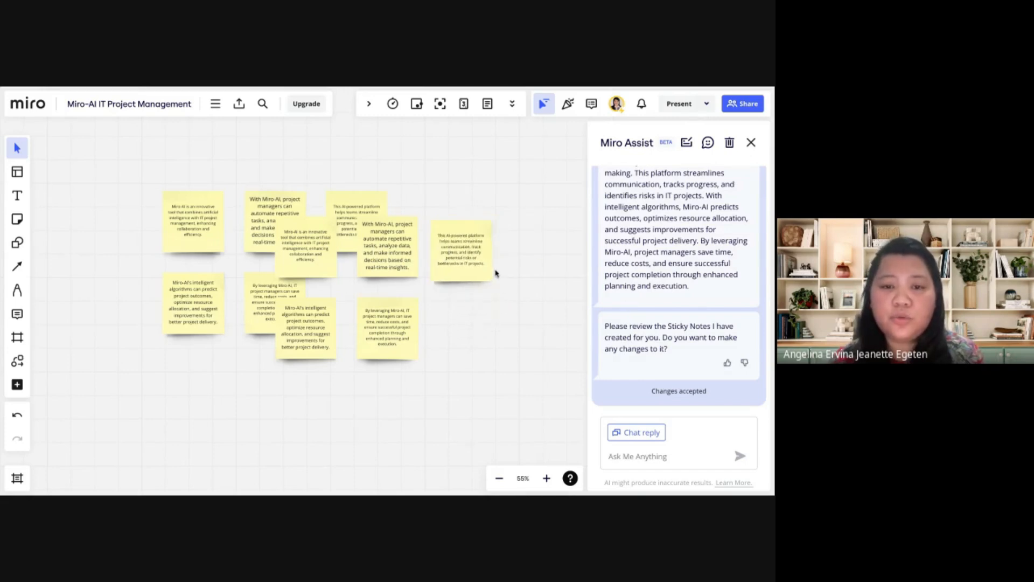
Summarize only the shifted "This AI-powered platform" sticky note with Miro Assist
{"action": "left_click", "coordinate": [464, 249]}
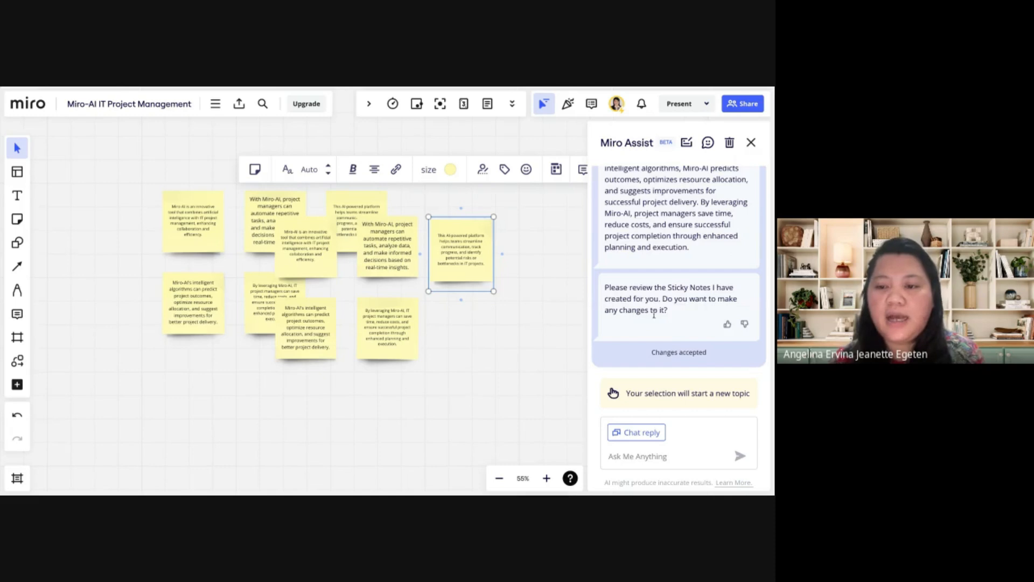
{"action": "left_click", "coordinate": [760, 143]}
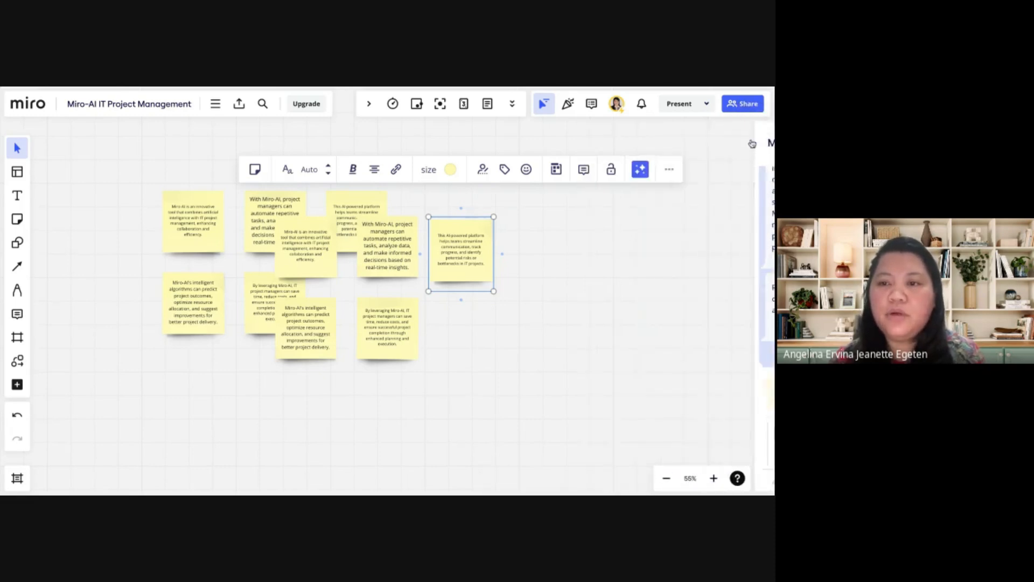
{"action": "left_click", "coordinate": [640, 169]}
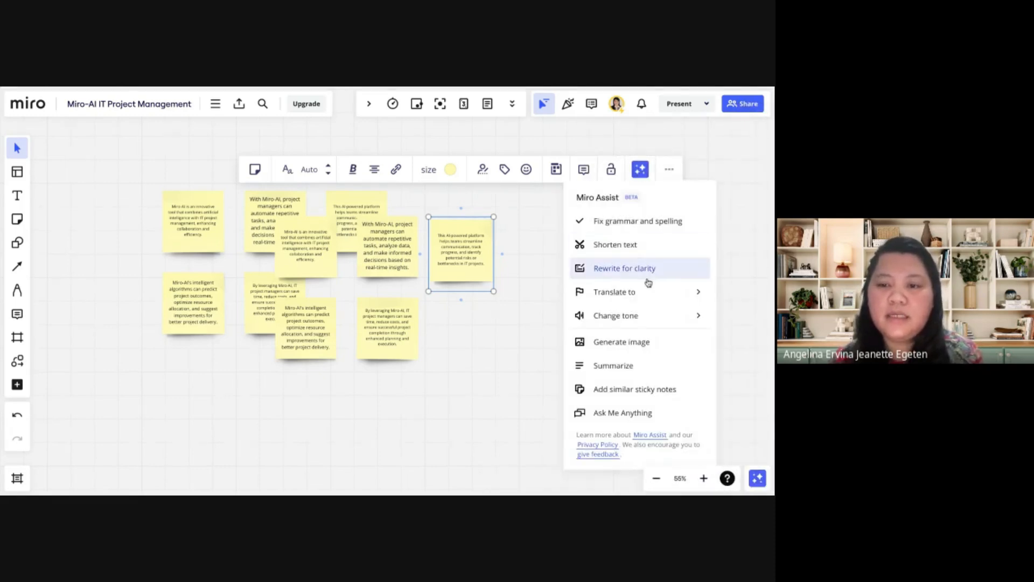
{"action": "left_click", "coordinate": [649, 370]}
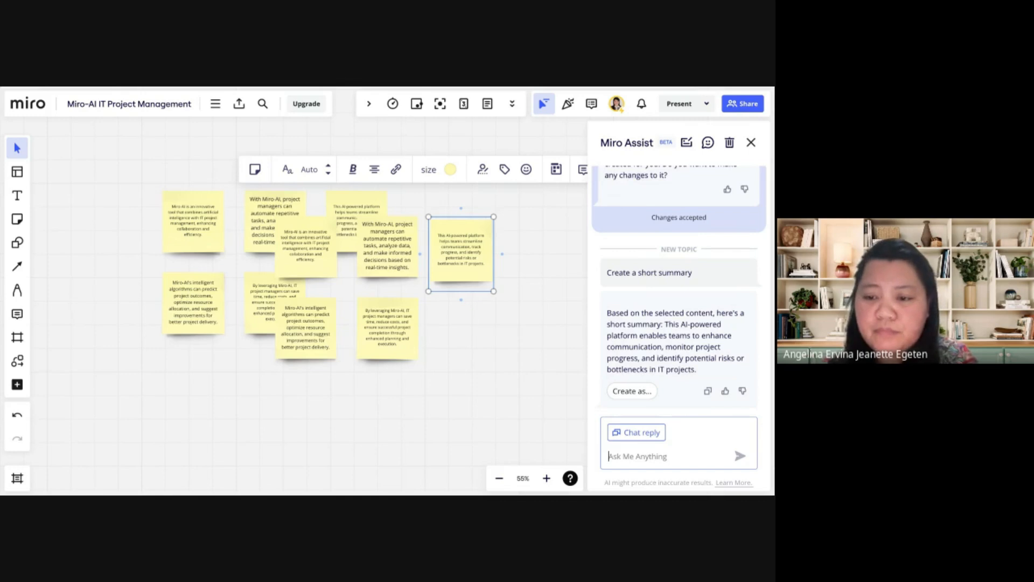
Create a sticky note from the short summary and move it so it partly overlaps the summarized note
{"action": "left_click", "coordinate": [633, 393]}
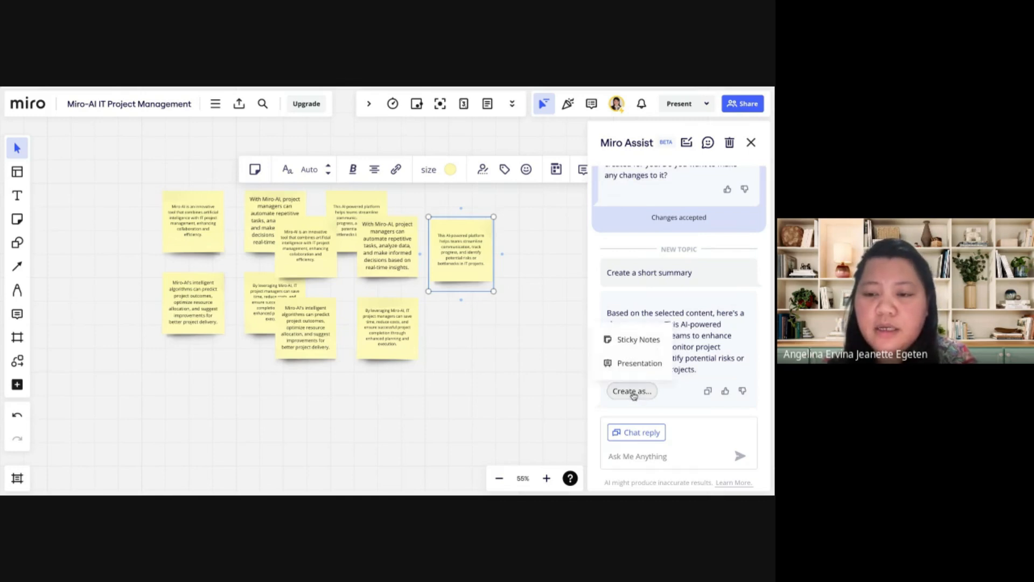
{"action": "left_click", "coordinate": [635, 344]}
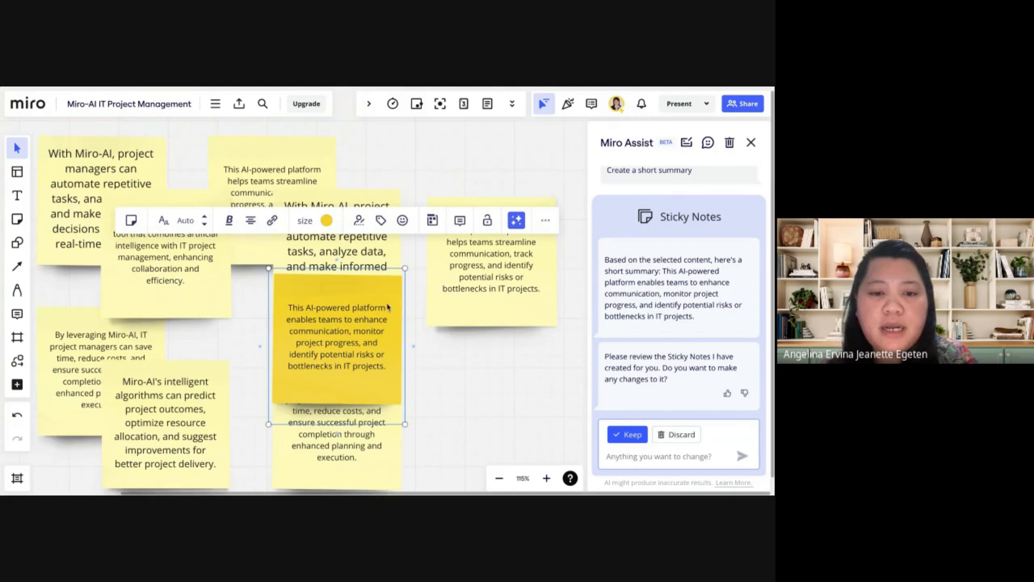
{"action": "left_click_drag", "start_coordinate": [368, 286], "coordinate": [405, 236]}
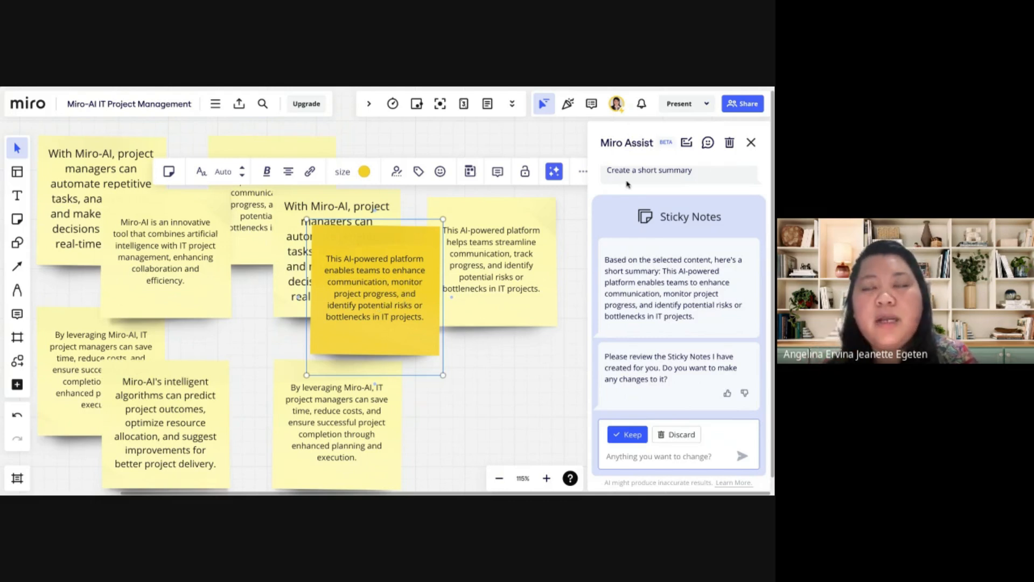
{"action": "left_click", "coordinate": [750, 142]}
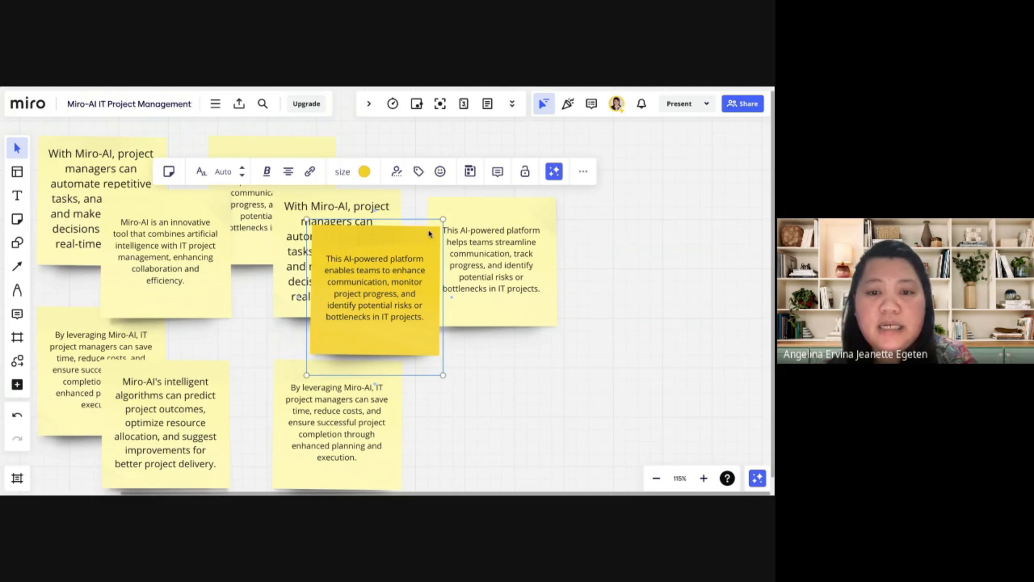
{"action": "left_click_drag", "start_coordinate": [424, 233], "coordinate": [507, 226]}
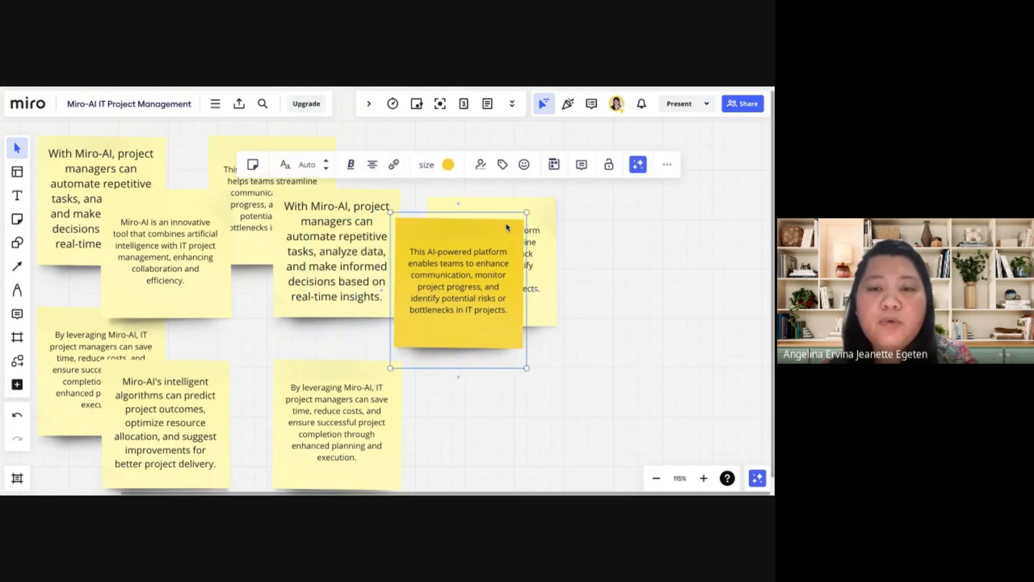
{"action": "left_click", "coordinate": [461, 258]}
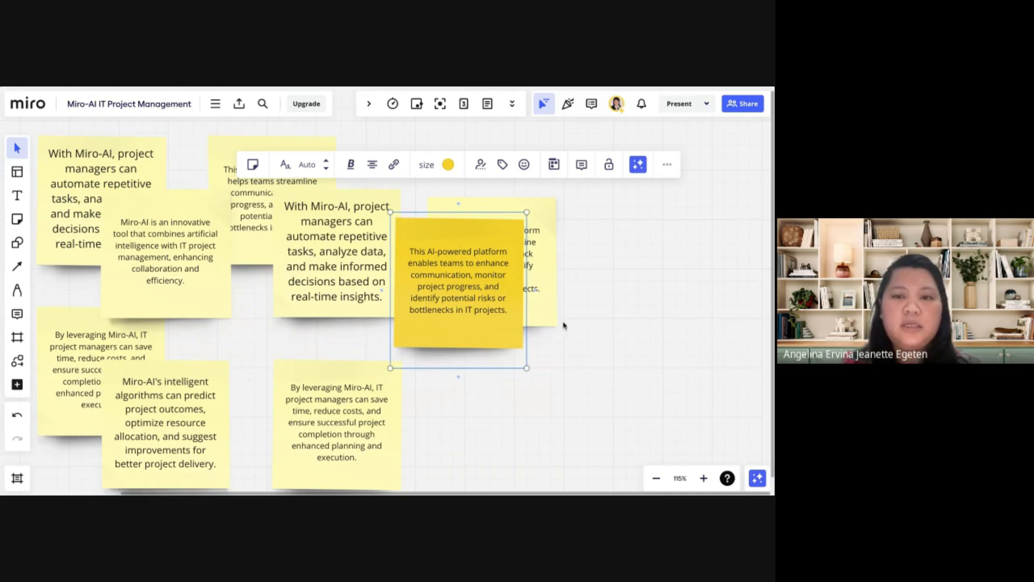
{"action": "left_click", "coordinate": [541, 319]}
Add a blank light-yellow sticky note above the summary note and enter "Miro ada" in it
{"action": "left_click", "coordinate": [17, 218]}
{"action": "left_click", "coordinate": [94, 195]}
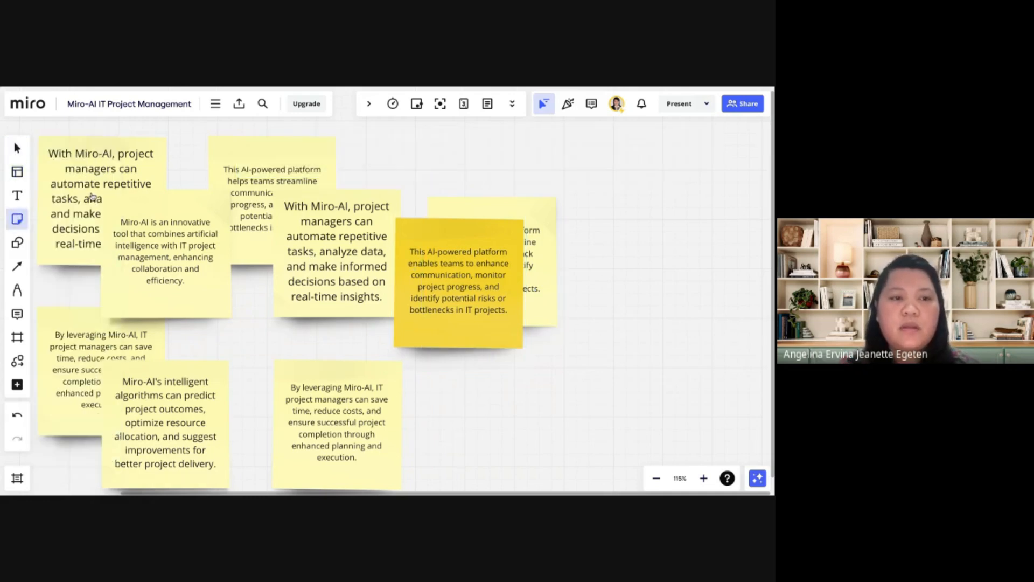
{"action": "left_click", "coordinate": [575, 208]}
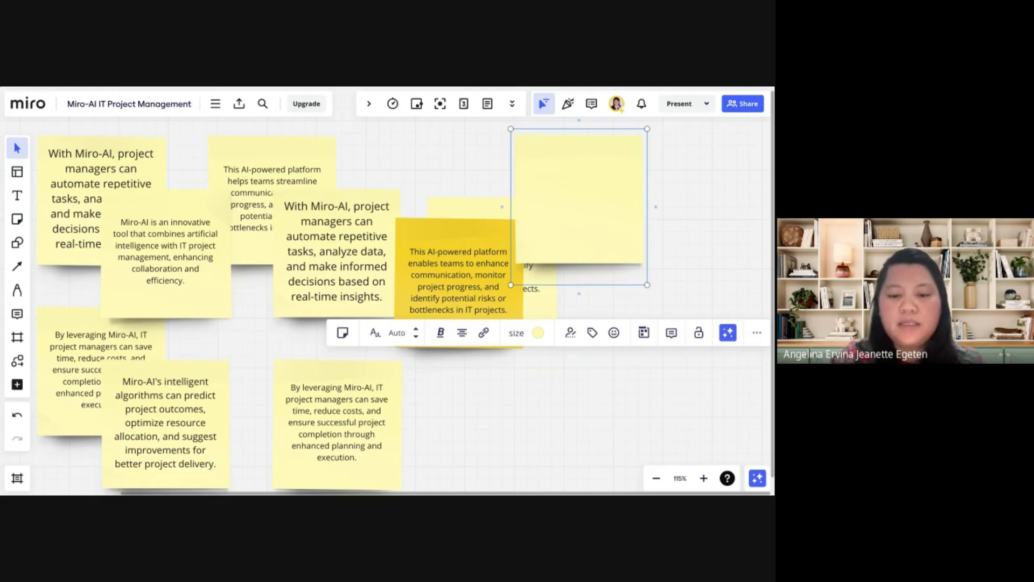
{"action": "type", "text": "m"}
{"action": "key", "text": "BackSpace"}
{"action": "type", "text": "Miro ada"}
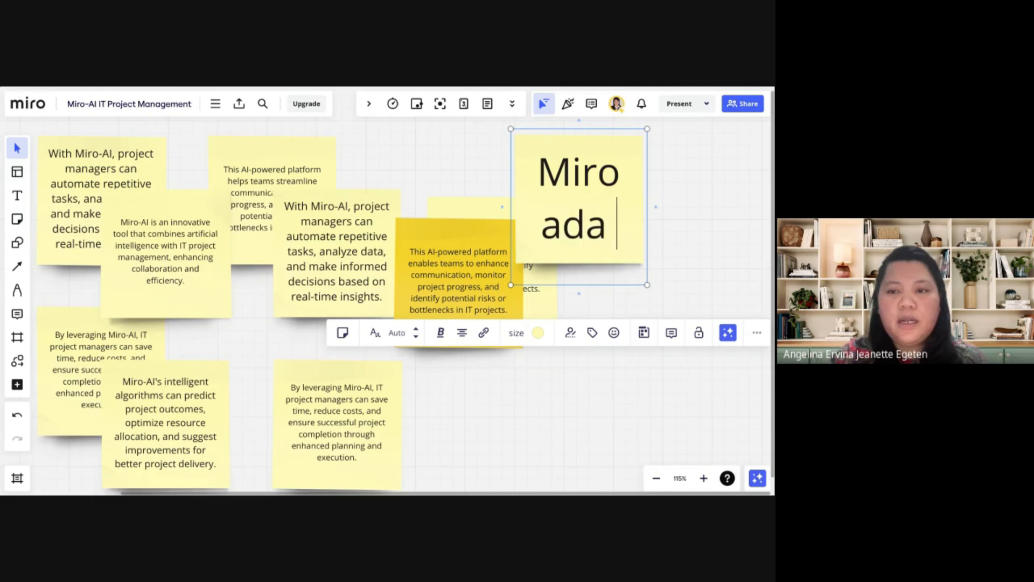
Enlarge the "Miro ada" sticky note and reduce its font size to 12
{"action": "left_click_drag", "start_coordinate": [511, 285], "coordinate": [412, 289]}
{"action": "triple_click", "coordinate": [520, 288]}
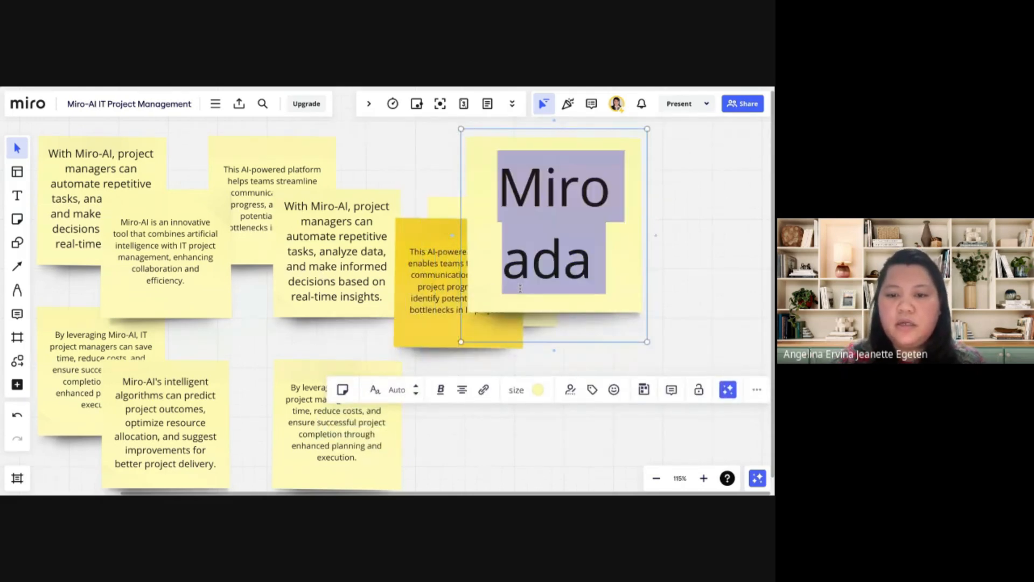
{"action": "left_click", "coordinate": [417, 394]}
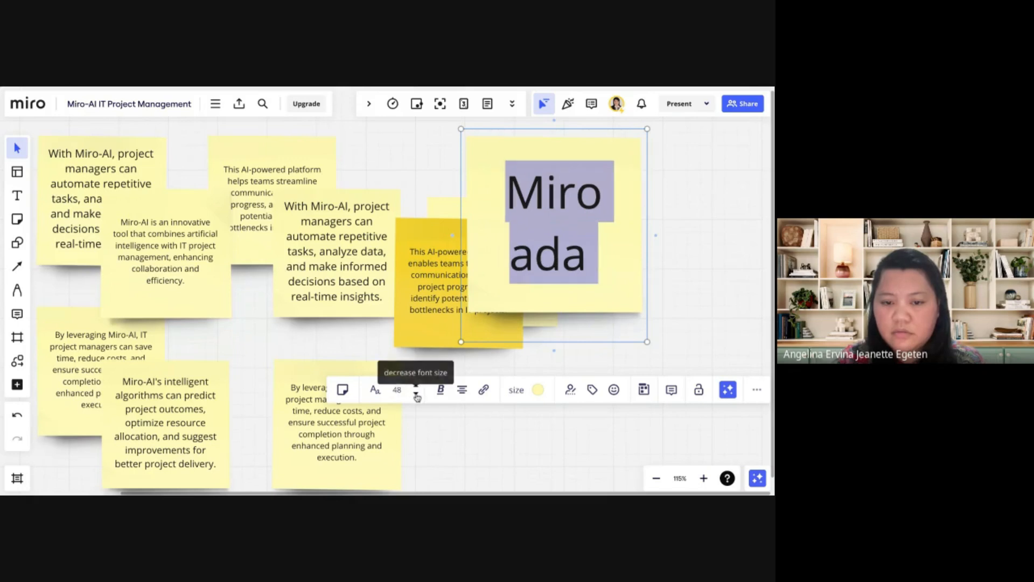
{"action": "left_click", "coordinate": [416, 394]}
{"action": "left_click", "coordinate": [417, 394]}
{"action": "left_click", "coordinate": [416, 394]}
{"action": "left_click", "coordinate": [417, 394]}
Complete the note's text to read "Miro ada tools yang membantu department IT dalam mengelola proyek IT management"
{"action": "left_click", "coordinate": [586, 224]}
{"action": "type", "text": "tools yang mem"}
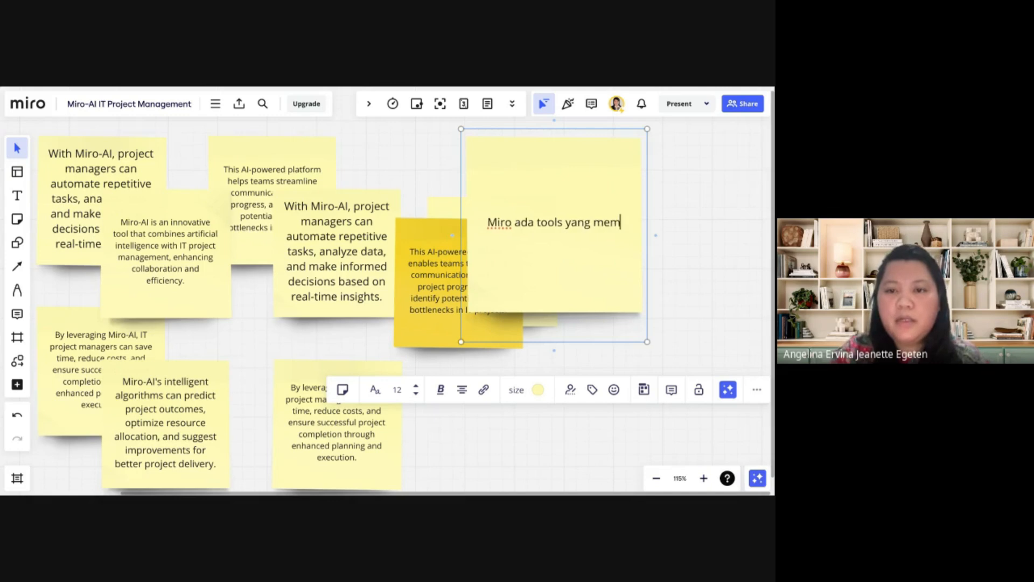
{"action": "type", "text": "bantu "}
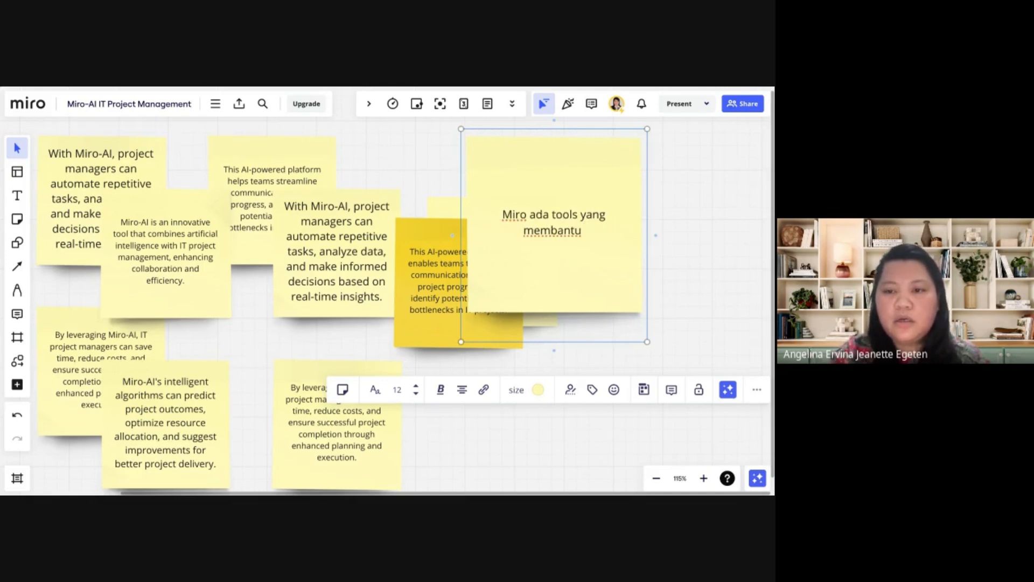
{"action": "type", "text": "depar"}
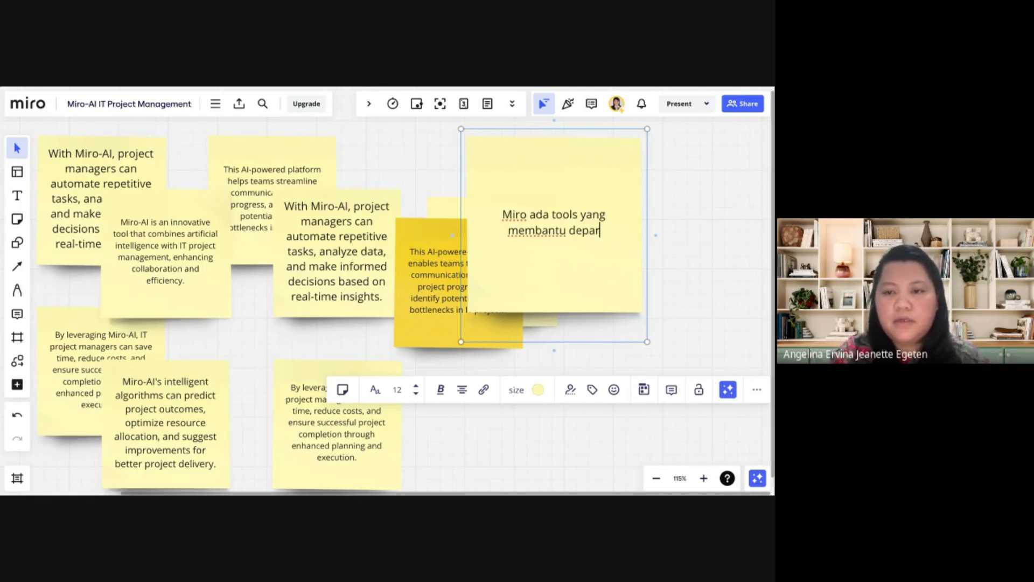
{"action": "type", "text": "tment IT"}
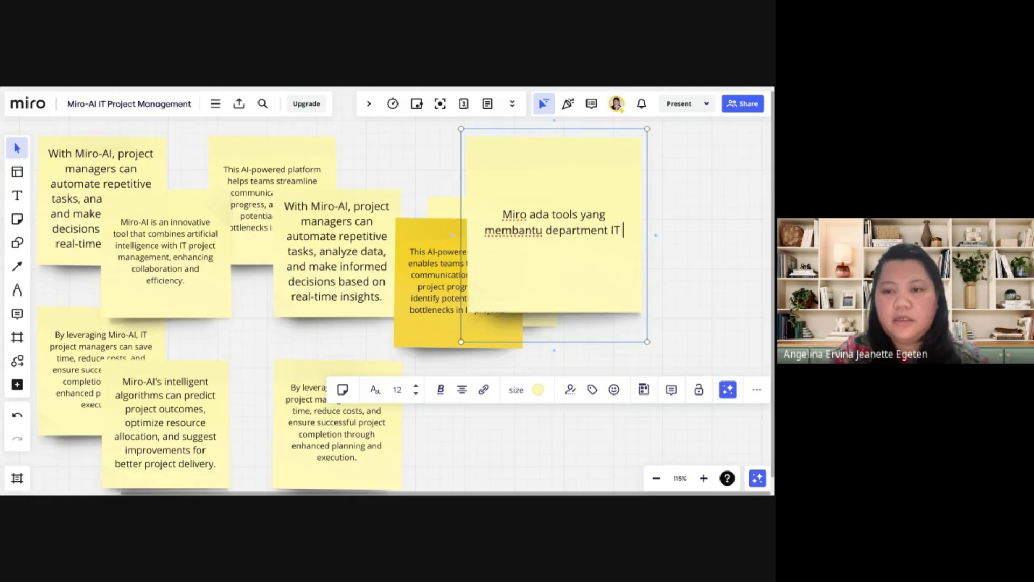
{"action": "type", "text": " dalam mengel"}
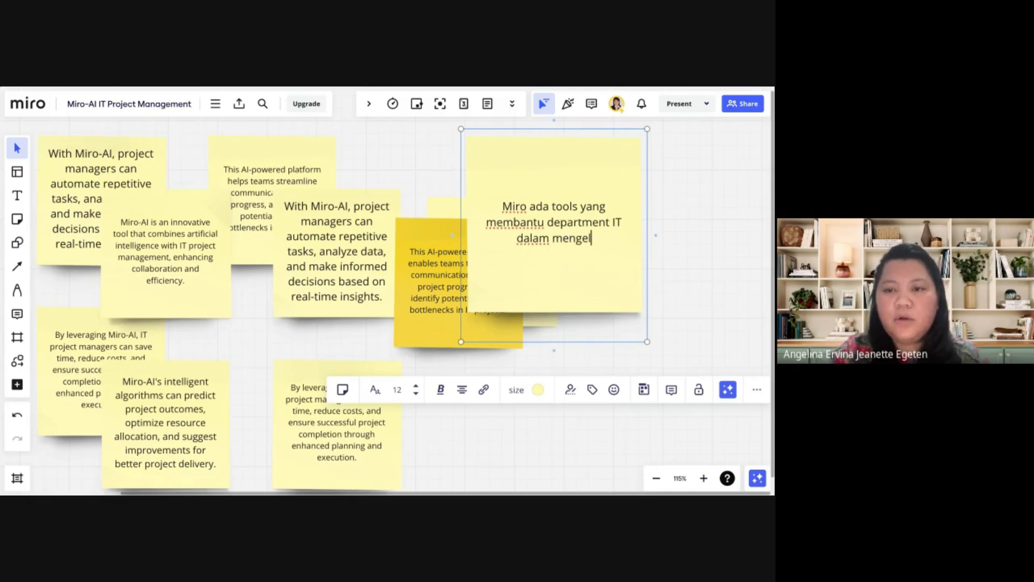
{"action": "type", "text": "ola pro"}
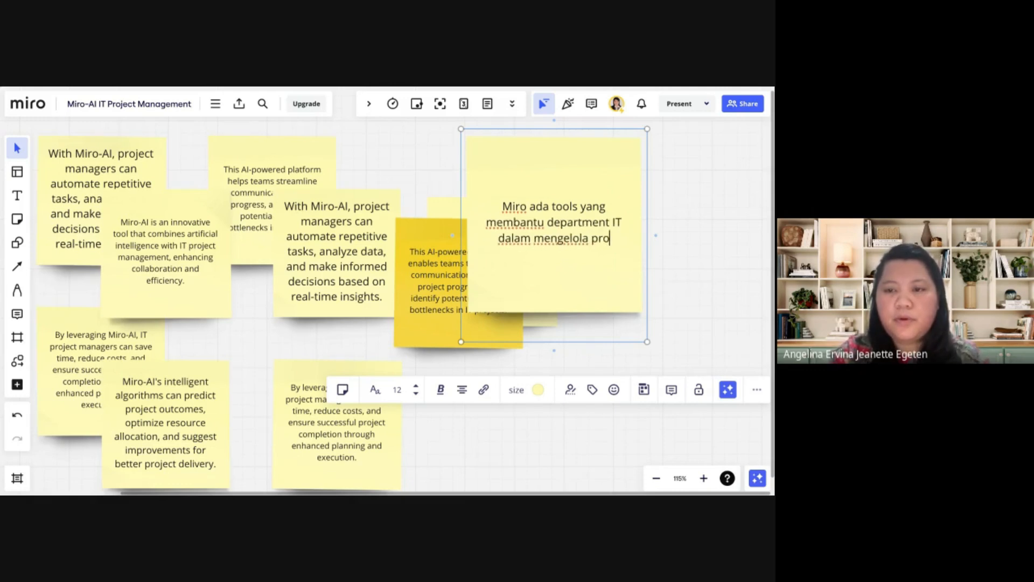
{"action": "type", "text": "yek IT mang"}
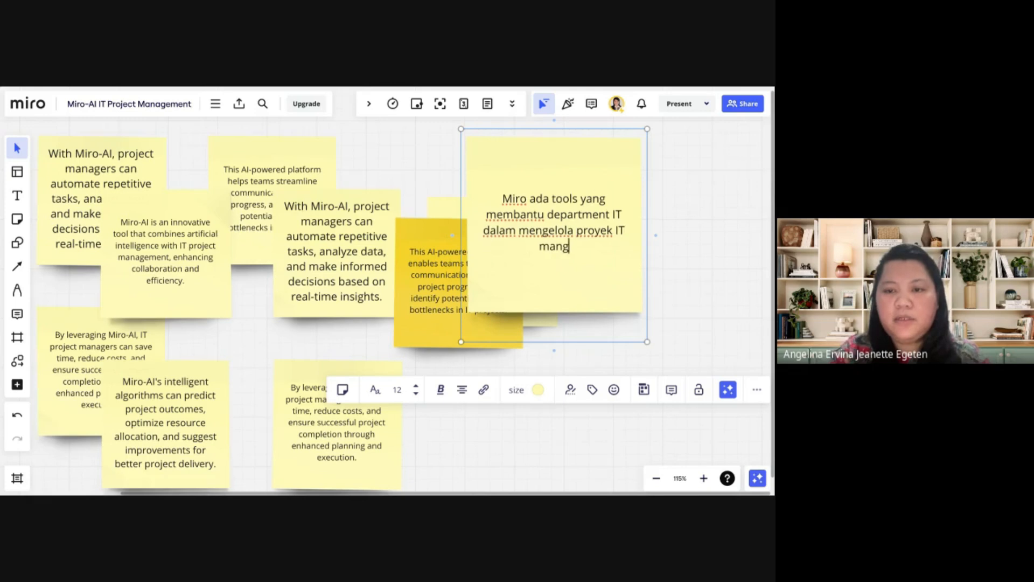
{"action": "key", "text": "BackSpace"}
{"action": "type", "text": "a"}
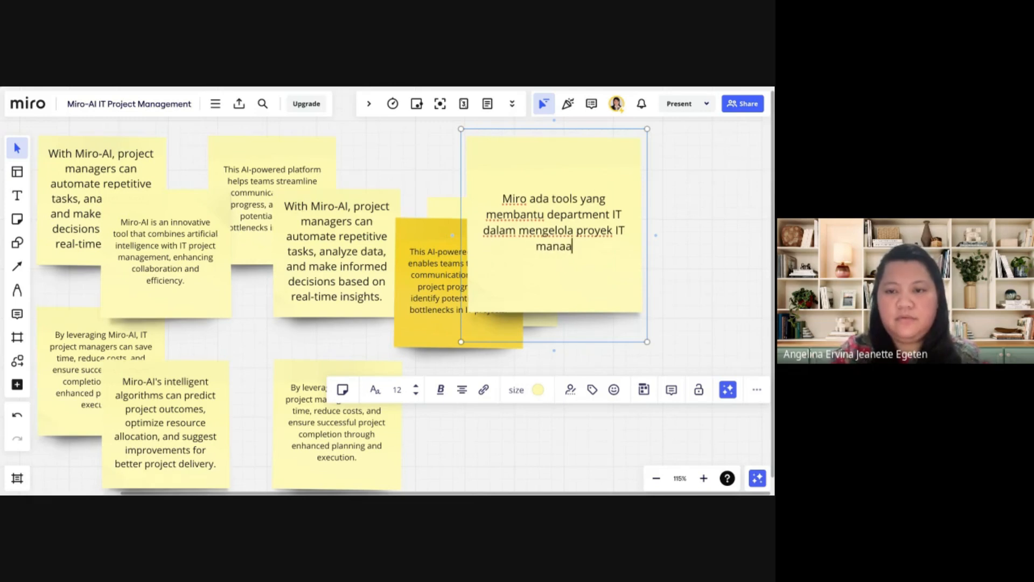
{"action": "key", "text": "BackSpace"}
{"action": "type", "text": "gement"}
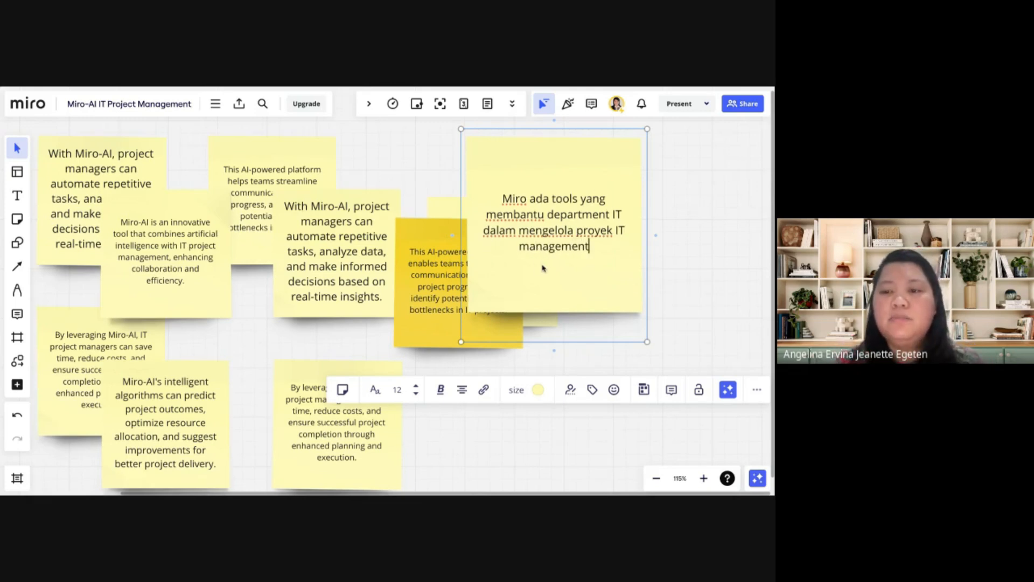
{"action": "left_click", "coordinate": [671, 299]}
Translate the Indonesian sticky note to English with Miro Assist and keep the translation
{"action": "left_click", "coordinate": [583, 218]}
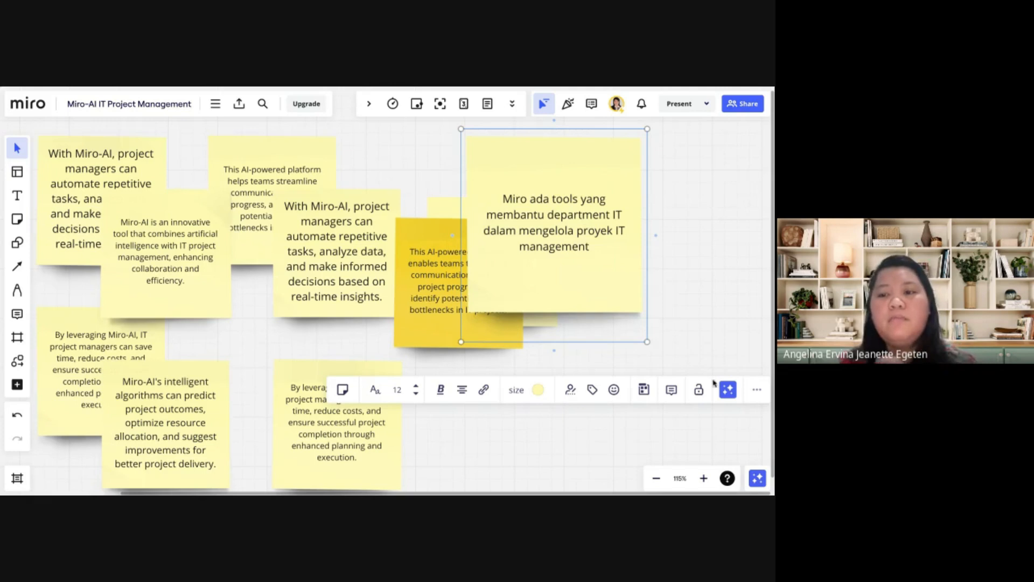
{"action": "left_click", "coordinate": [728, 391]}
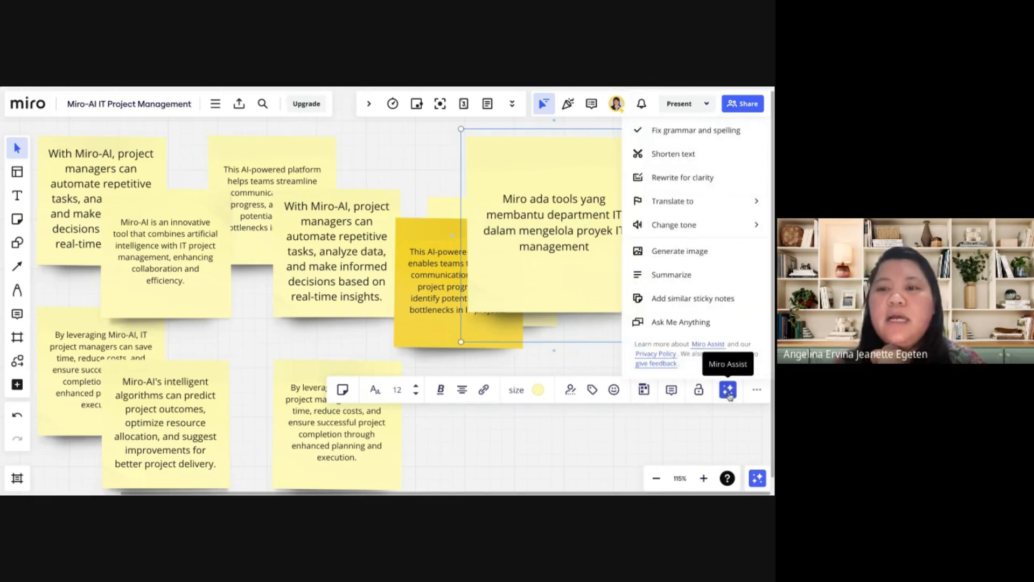
{"action": "mouse_move", "coordinate": [714, 200]}
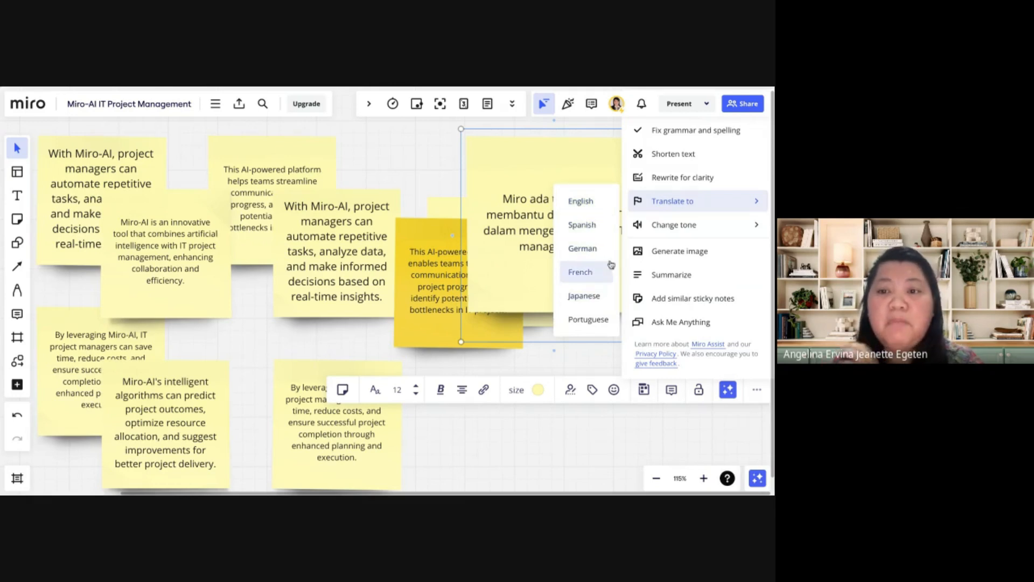
{"action": "mouse_move", "coordinate": [667, 213]}
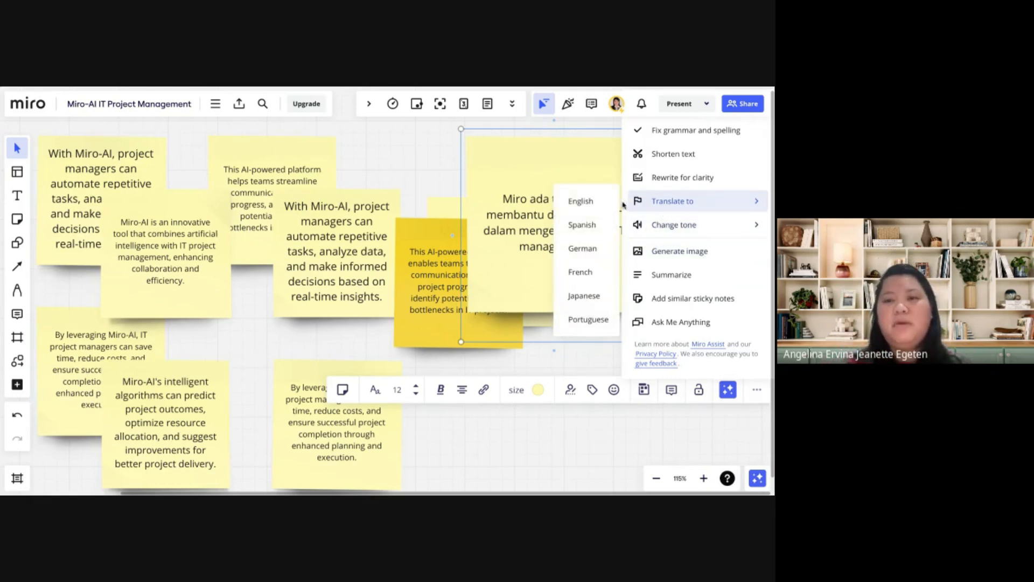
{"action": "left_click", "coordinate": [591, 204]}
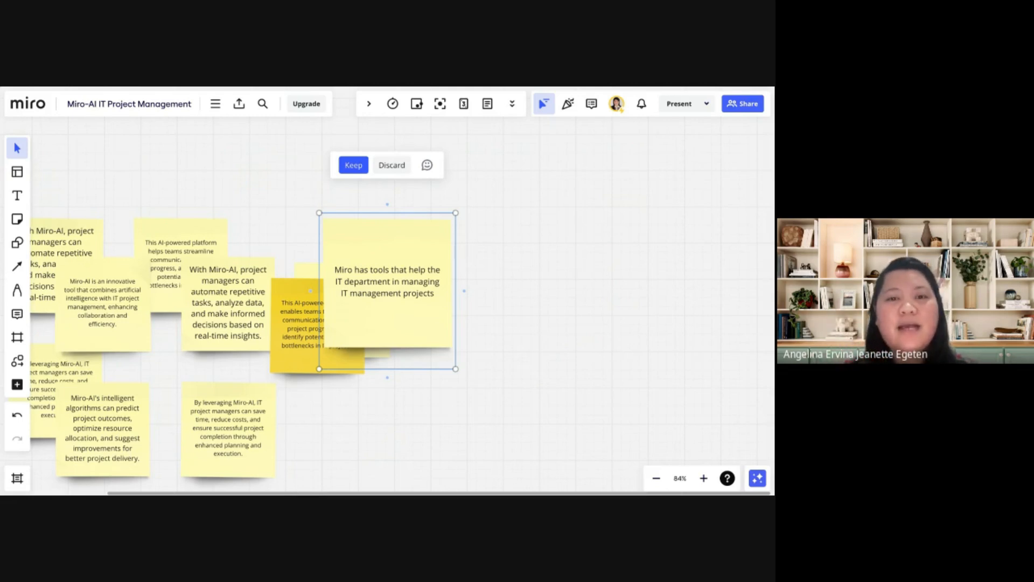
{"action": "left_click", "coordinate": [535, 253]}
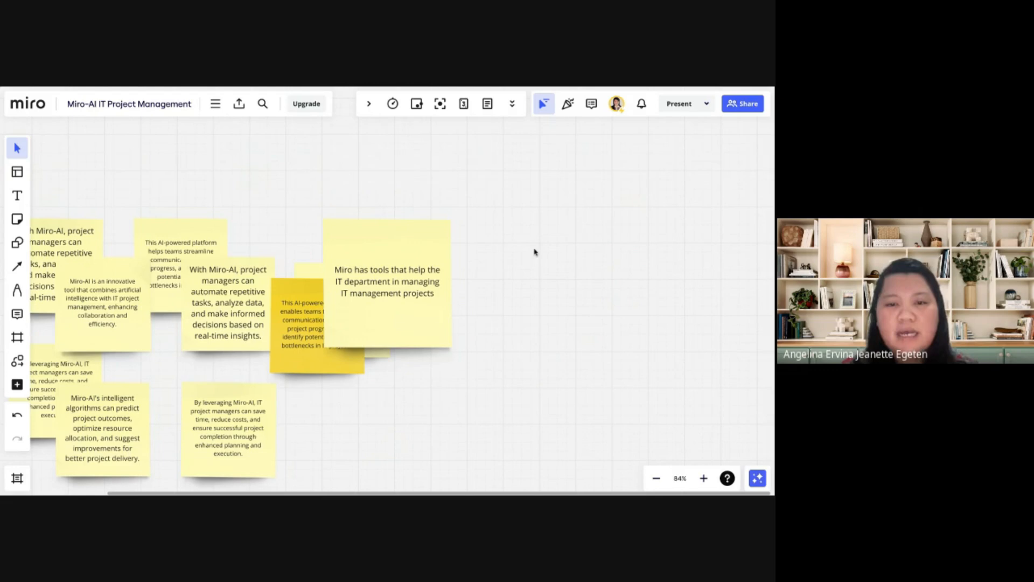
Fix the grammar and spelling of the translated sticky note with Miro Assist
{"action": "left_click", "coordinate": [412, 267]}
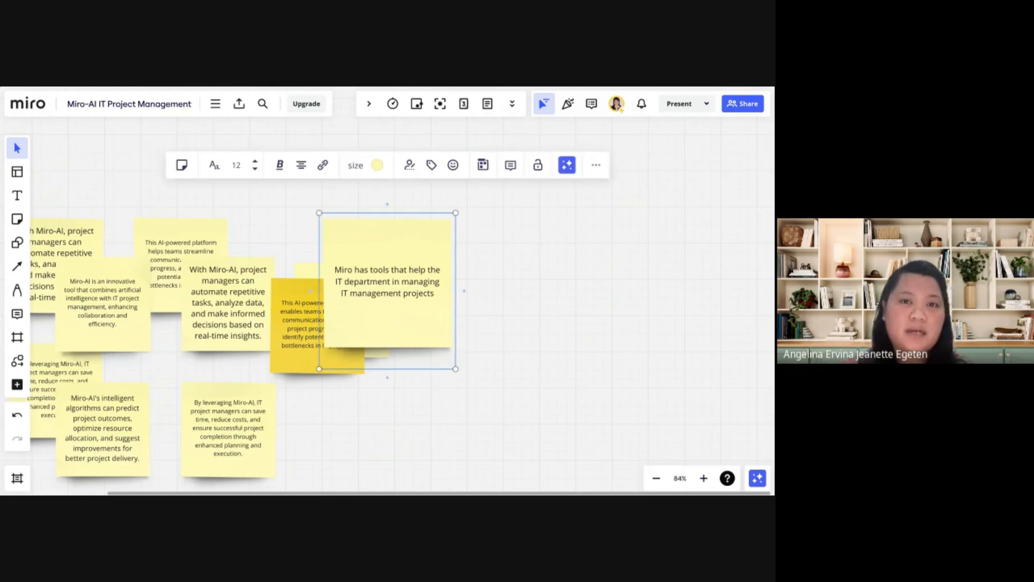
{"action": "left_click", "coordinate": [569, 168]}
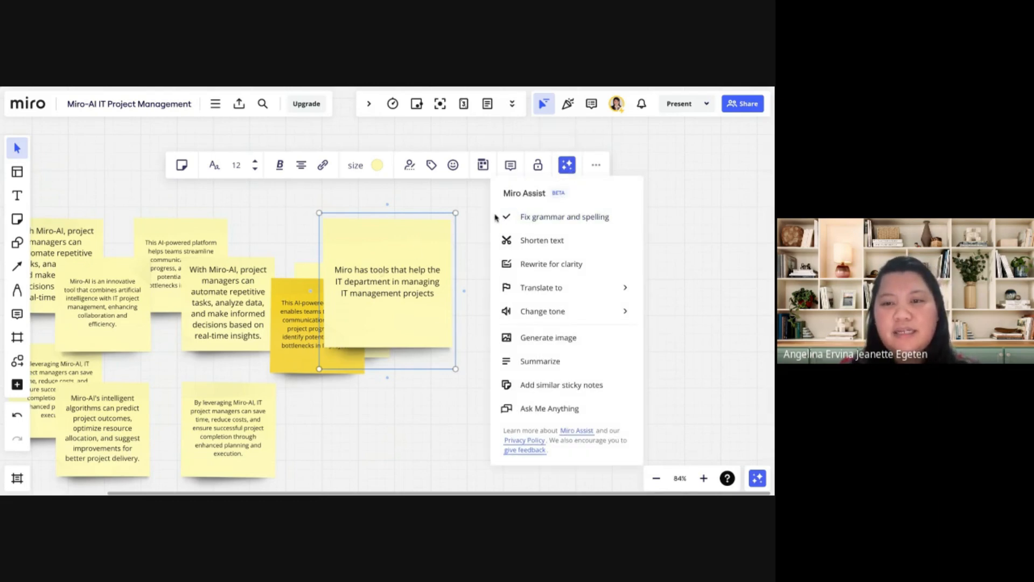
{"action": "left_click", "coordinate": [565, 224]}
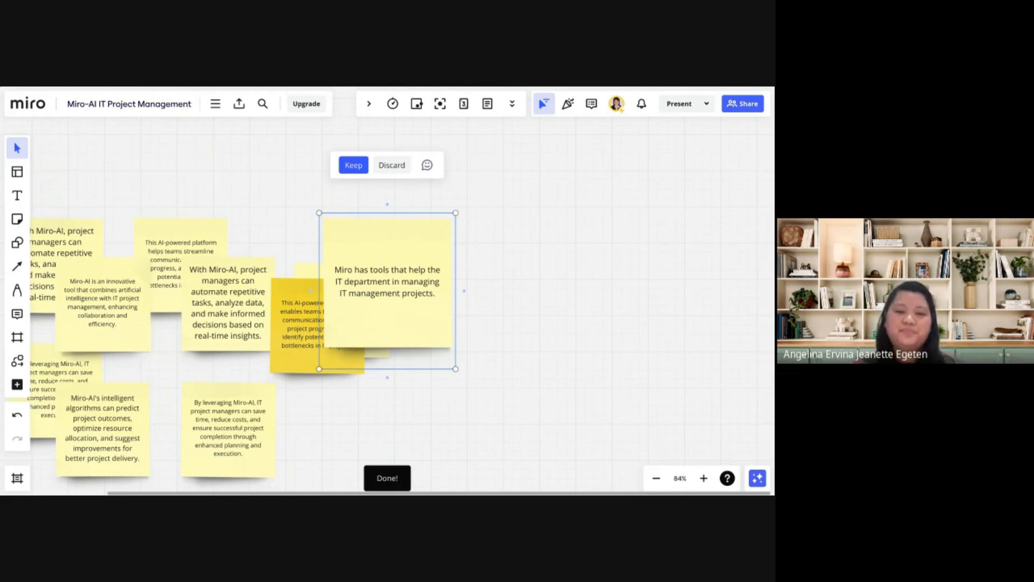
Run Miro Assist once more on the "Miro has tools that help the IT department" note and move it clear of the neighbouring notes
{"action": "left_click", "coordinate": [546, 280]}
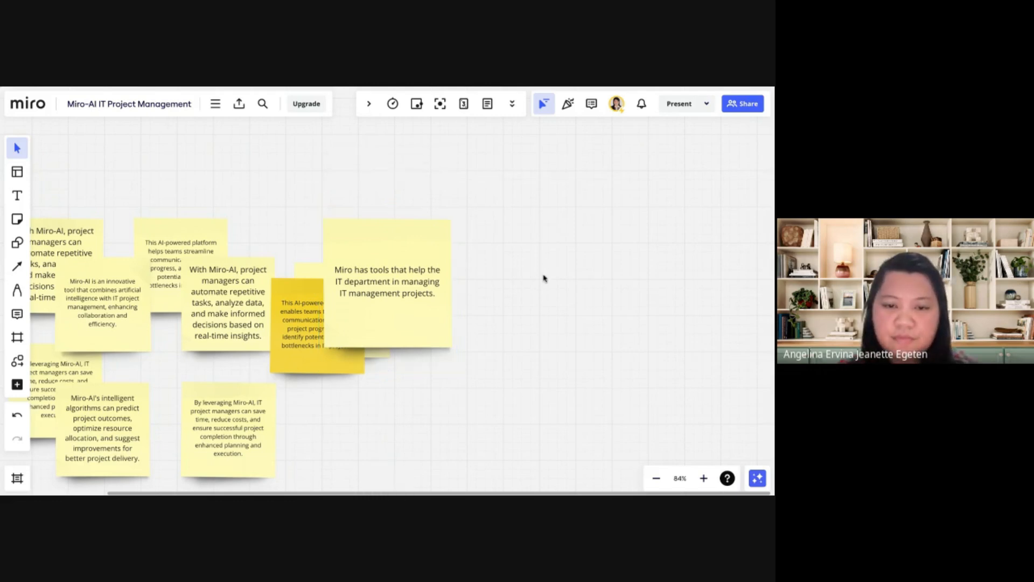
{"action": "left_click", "coordinate": [412, 280]}
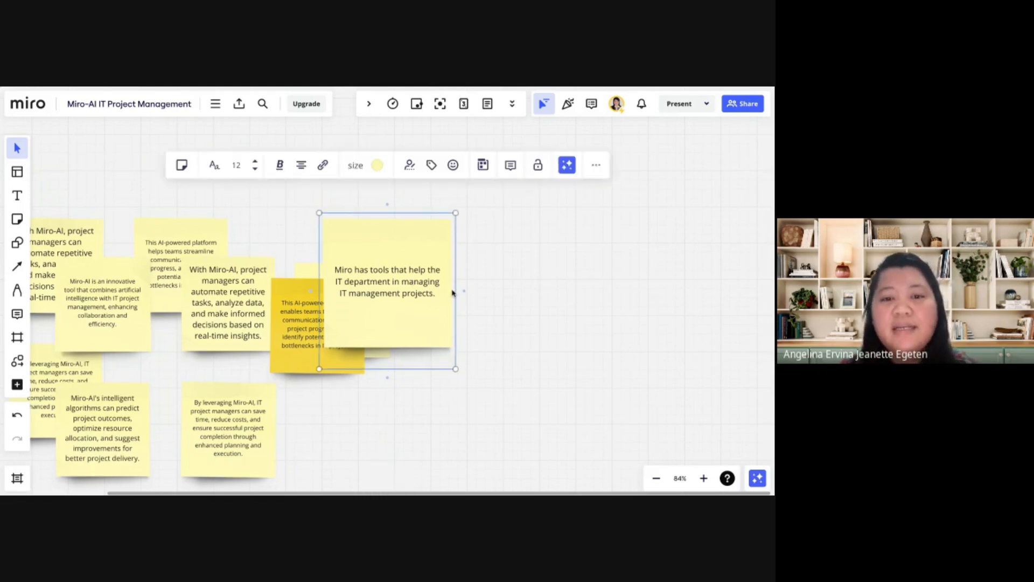
{"action": "scroll", "coordinate": [452, 291], "scroll_direction": "up", "scroll_amount": 5}
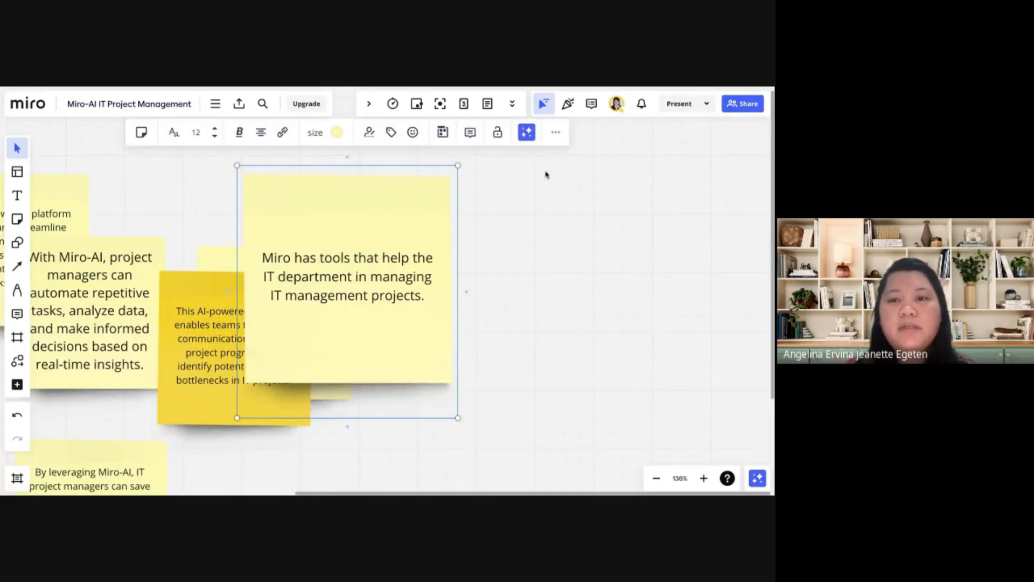
{"action": "left_click", "coordinate": [528, 132]}
{"action": "left_click", "coordinate": [539, 189]}
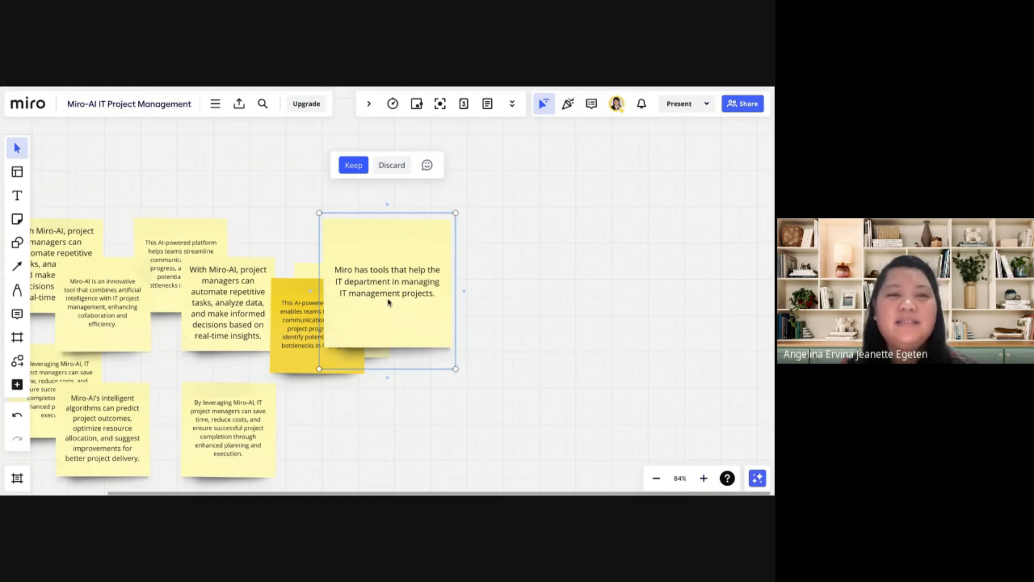
{"action": "left_click_drag", "start_coordinate": [398, 240], "coordinate": [484, 211]}
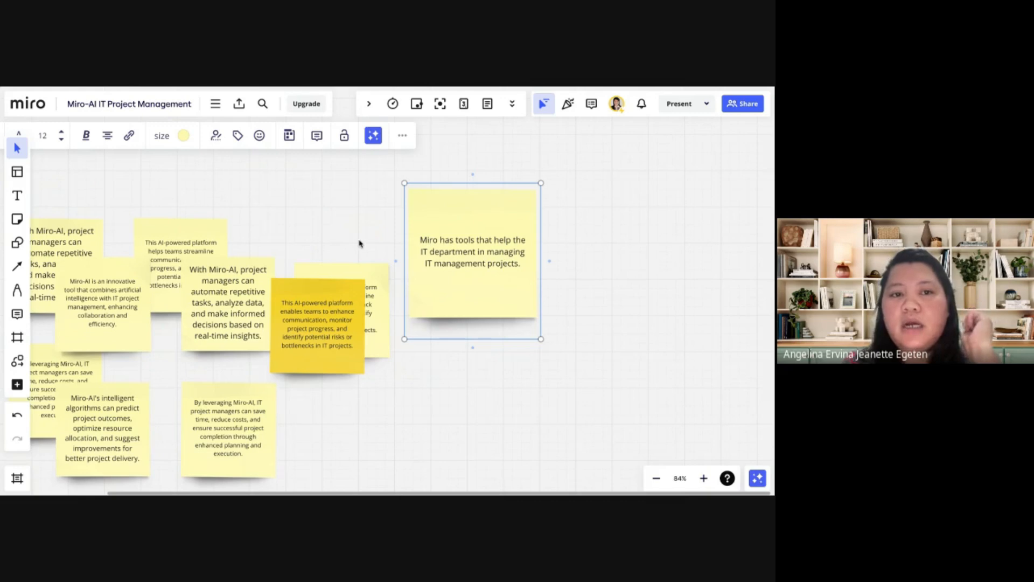
Generate a code block with Miro Assist from the prompt "SQL Script for online shopping transaction"
{"action": "left_click", "coordinate": [218, 111]}
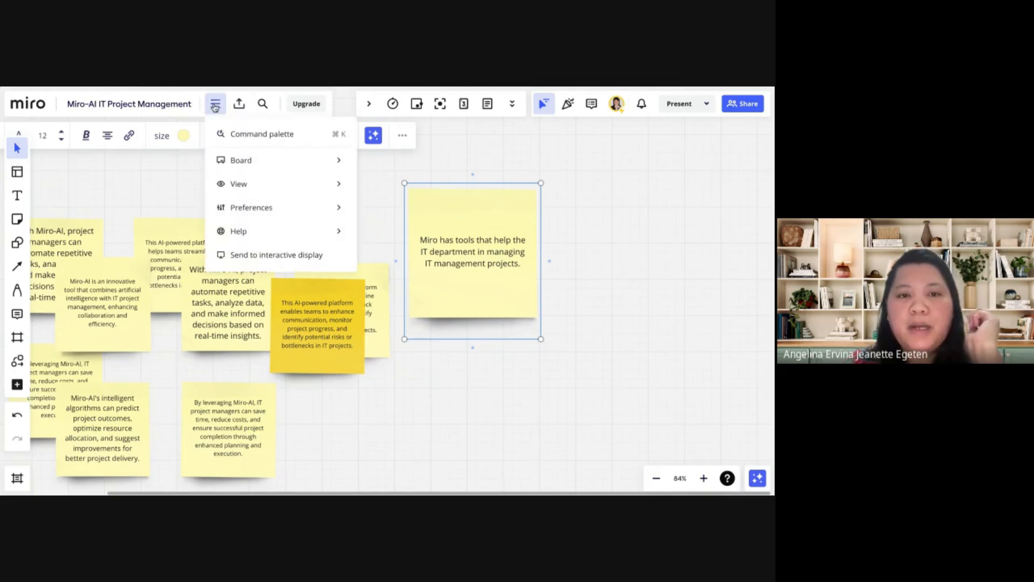
{"action": "left_click", "coordinate": [247, 134]}
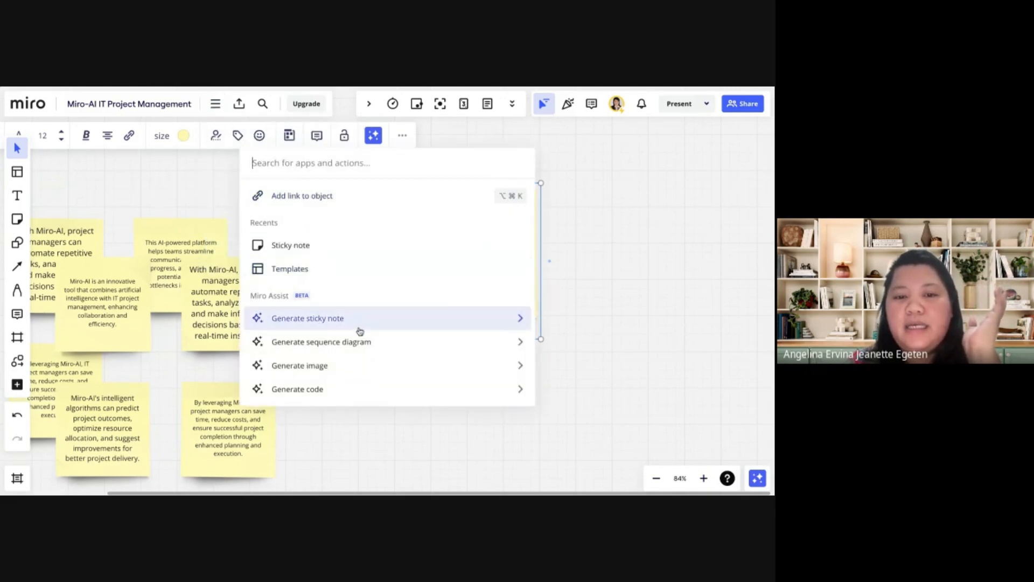
{"action": "scroll", "coordinate": [356, 337], "scroll_direction": "down", "scroll_amount": 2}
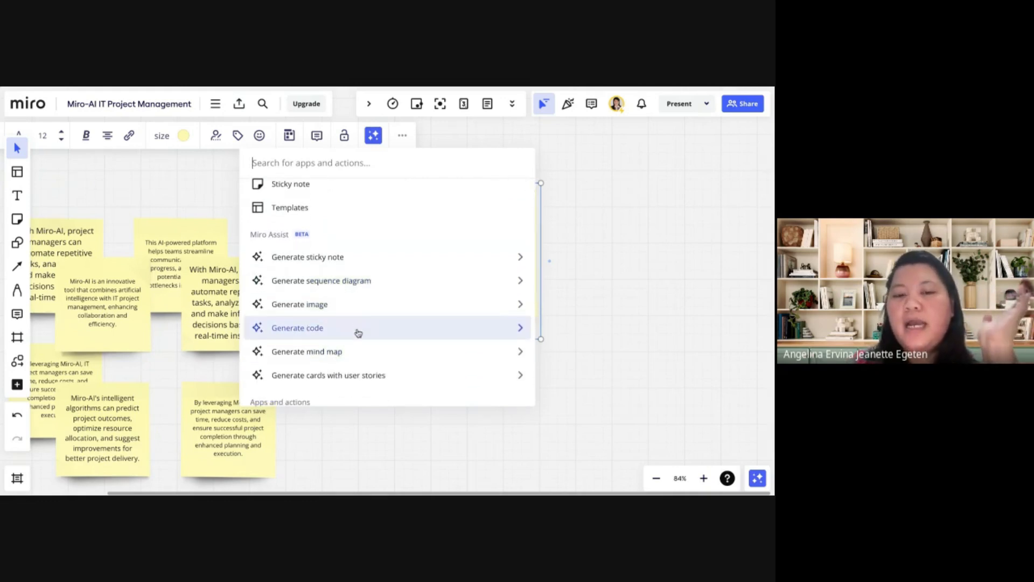
{"action": "left_click", "coordinate": [358, 331]}
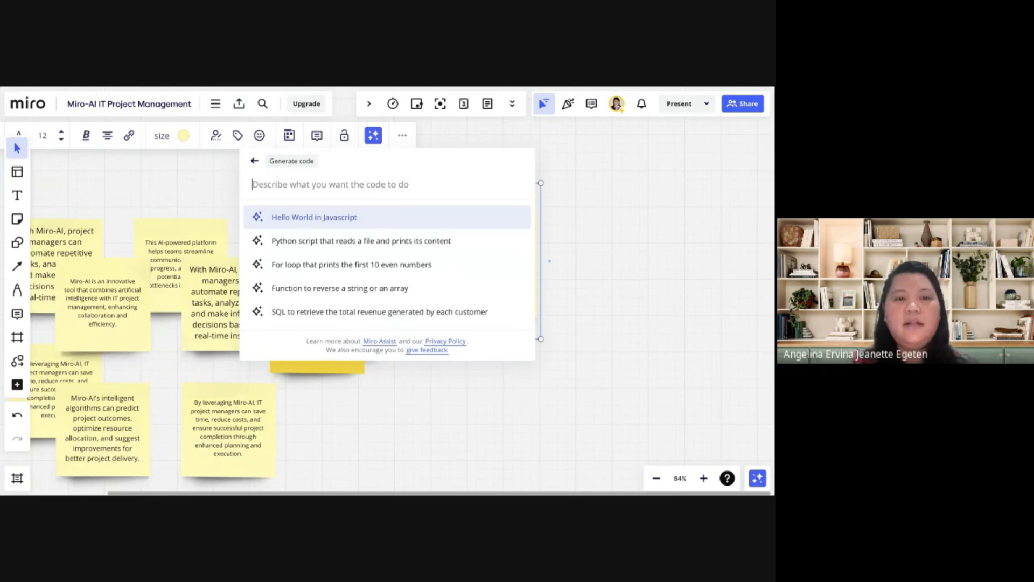
{"action": "type", "text": "SQ"}
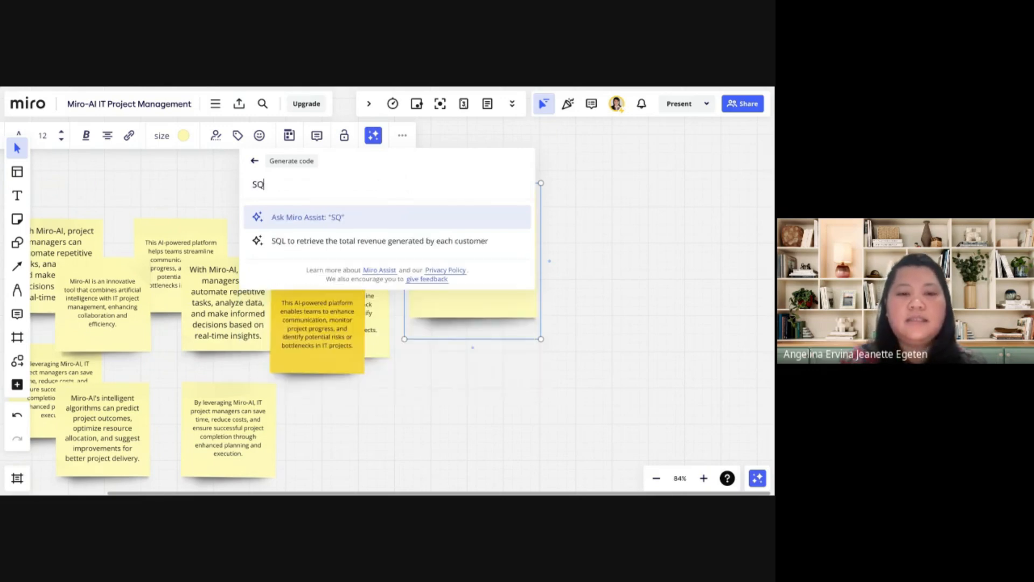
{"action": "type", "text": "L Script"}
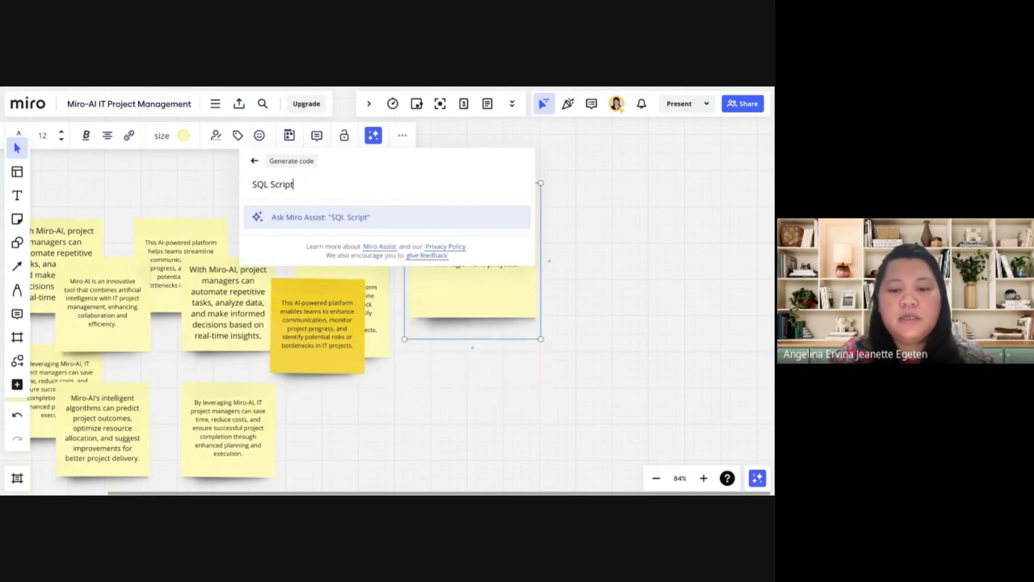
{"action": "type", "text": " for onl"}
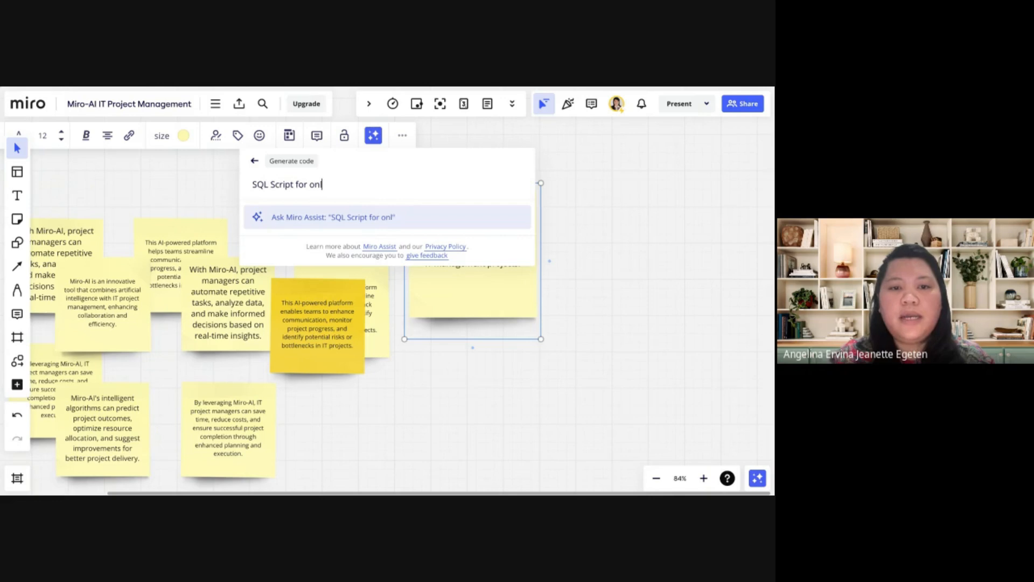
{"action": "type", "text": "ine shopping "}
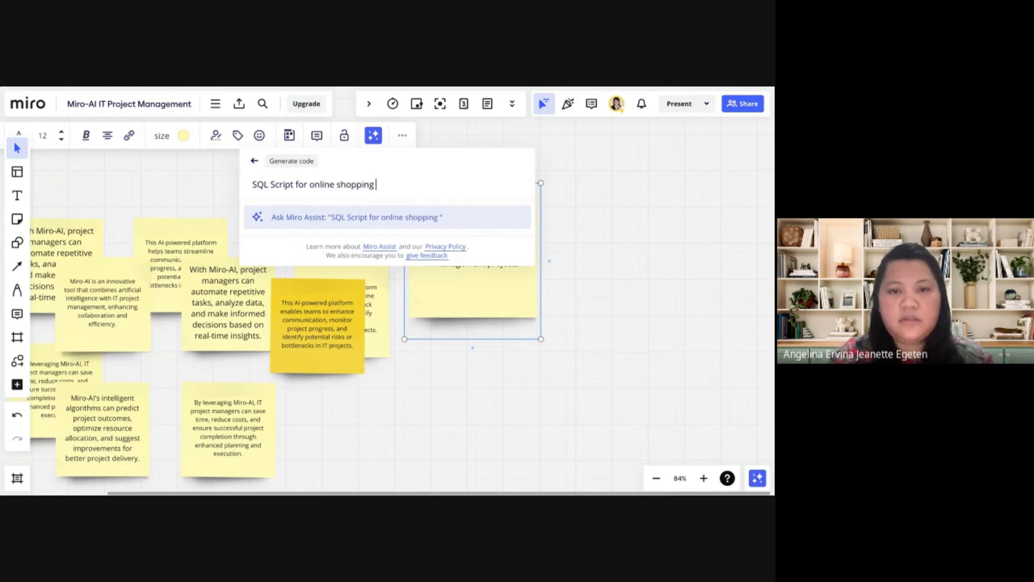
{"action": "type", "text": "transaction"}
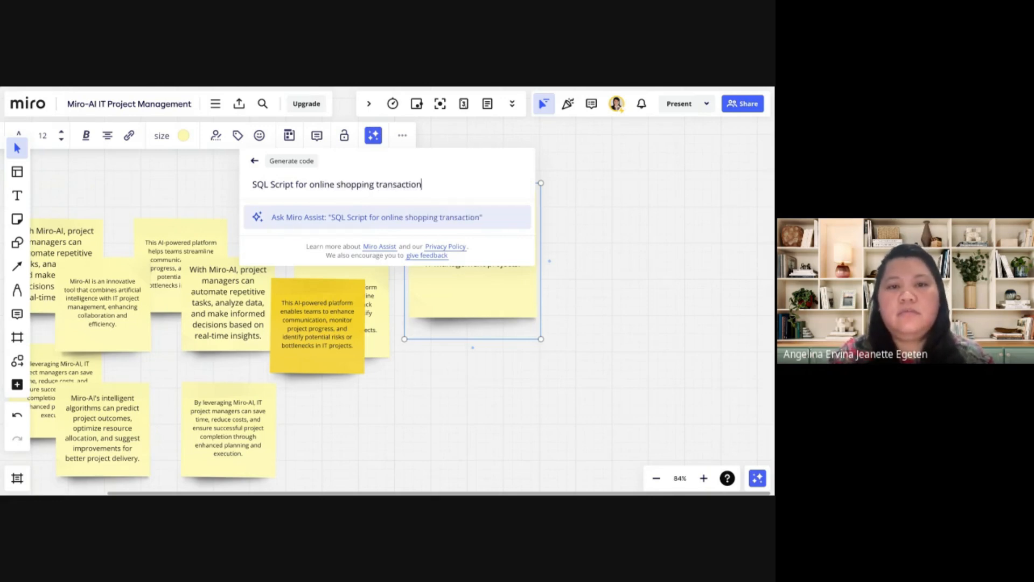
{"action": "key", "text": "Return"}
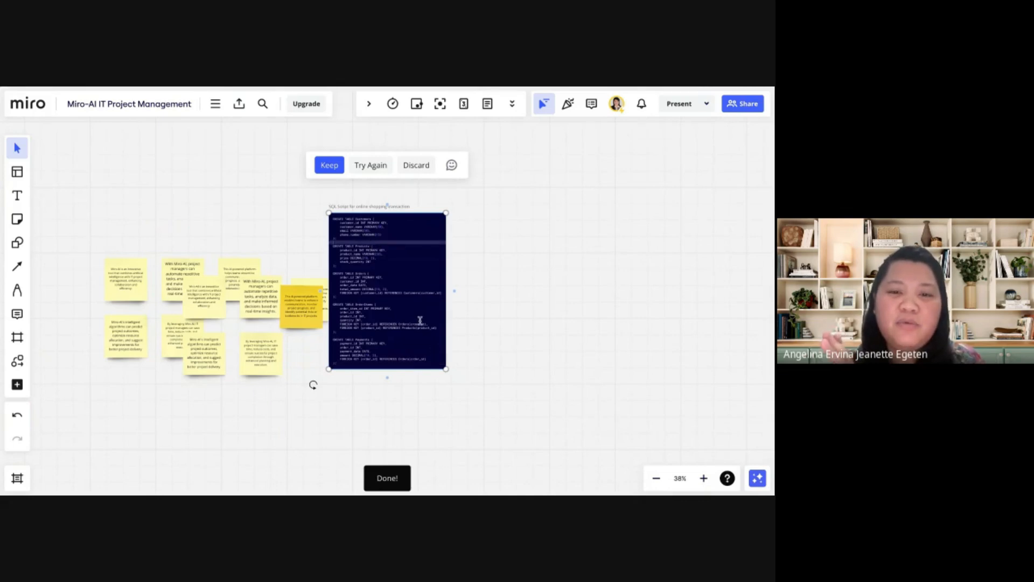
Enlarge the generated SQL code block so its whole script is readable on the board, and deselect it
{"action": "left_click_drag", "start_coordinate": [446, 369], "coordinate": [536, 431]}
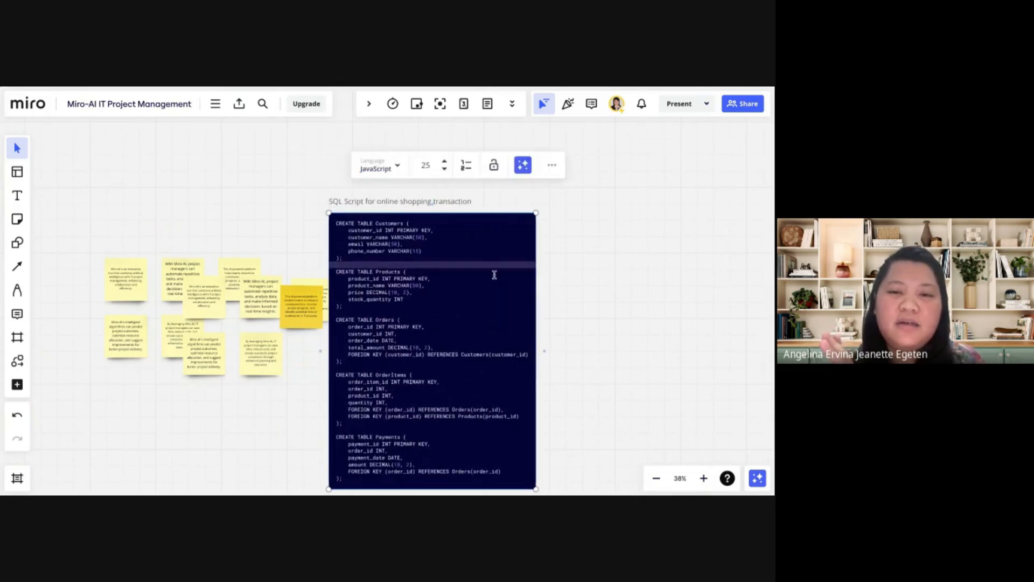
{"action": "scroll", "coordinate": [494, 273], "scroll_direction": "down", "scroll_amount": 1}
{"action": "scroll", "coordinate": [494, 274], "scroll_direction": "right", "scroll_amount": 1}
{"action": "left_click_drag", "start_coordinate": [471, 170], "coordinate": [536, 166]}
{"action": "left_click", "coordinate": [454, 178]}
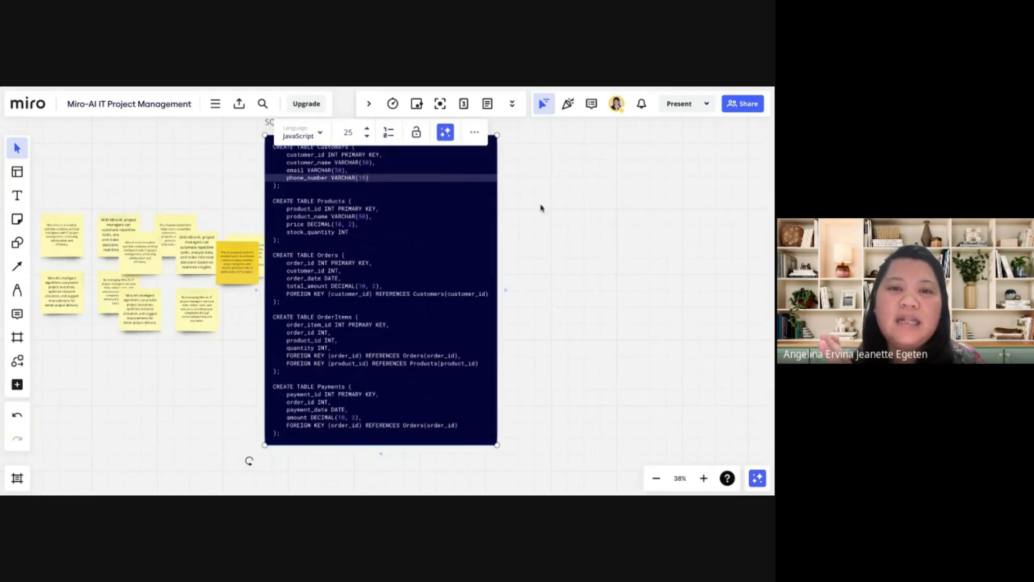
{"action": "left_click", "coordinate": [555, 218]}
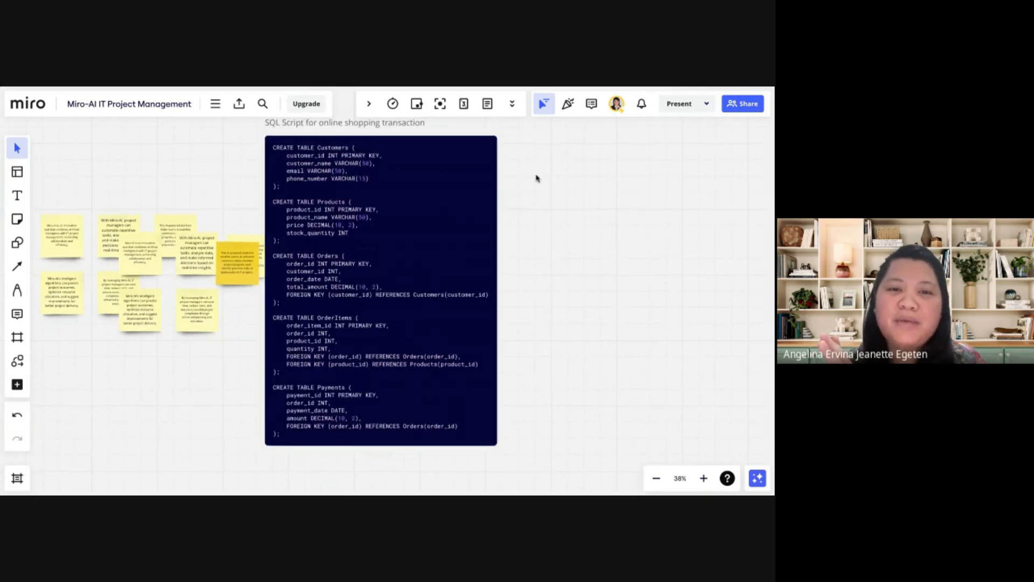
{"action": "scroll", "coordinate": [535, 178], "scroll_direction": "up", "scroll_amount": 1}
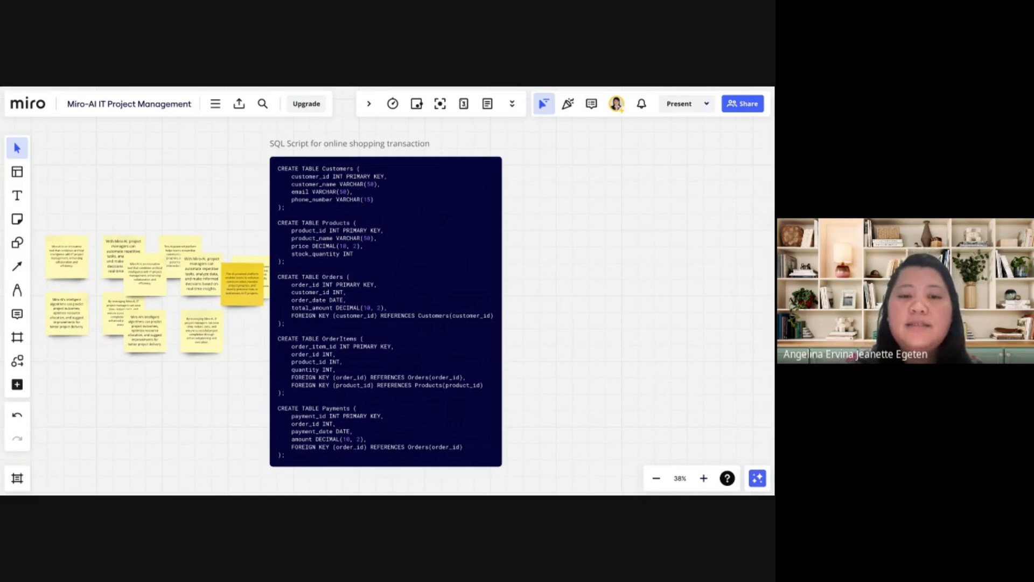
Generate code with Miro Assist from the suggested prompt "Python script that reads a file and prints its content"
{"action": "left_click", "coordinate": [216, 105]}
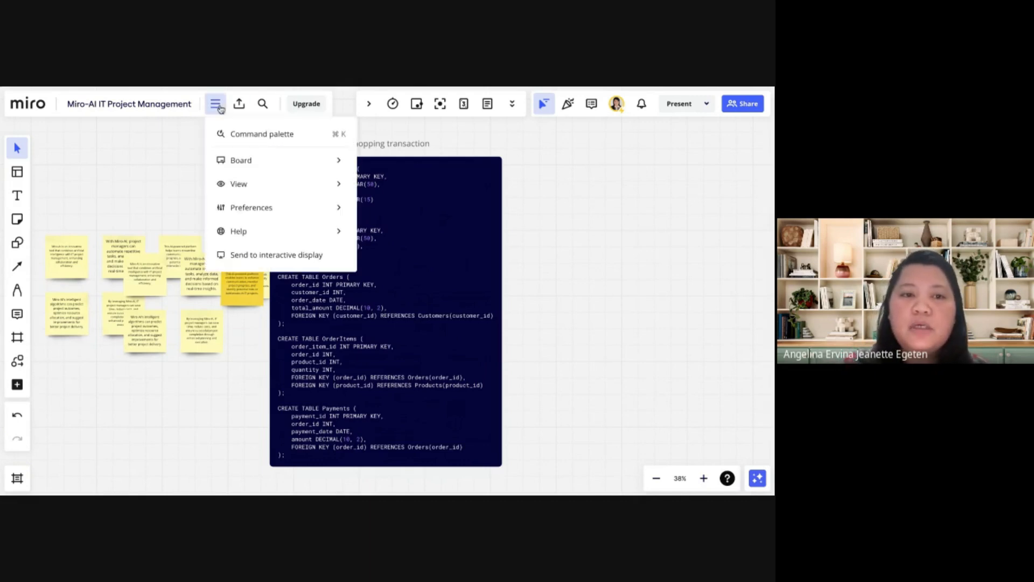
{"action": "left_click", "coordinate": [240, 133]}
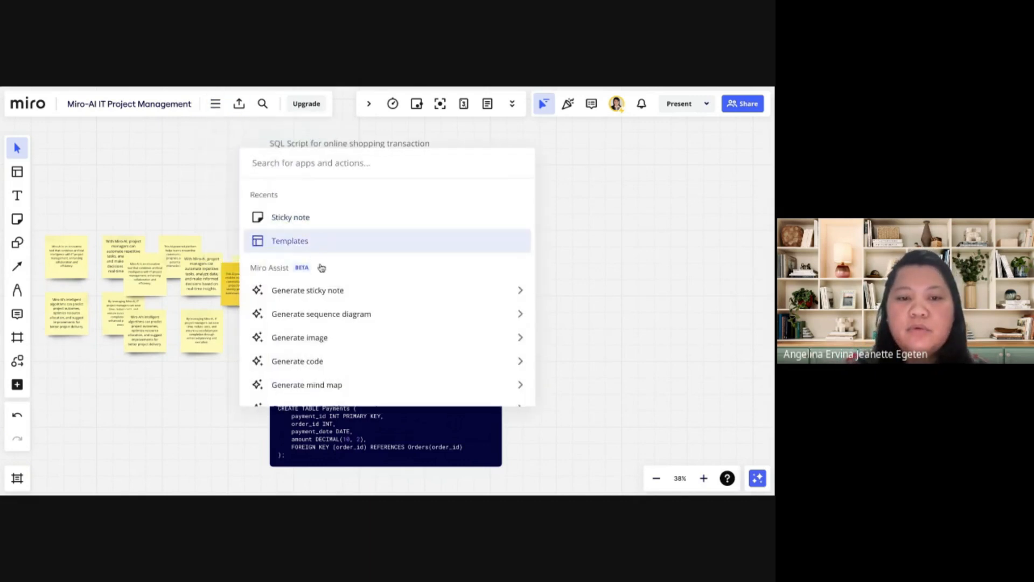
{"action": "left_click", "coordinate": [345, 361]}
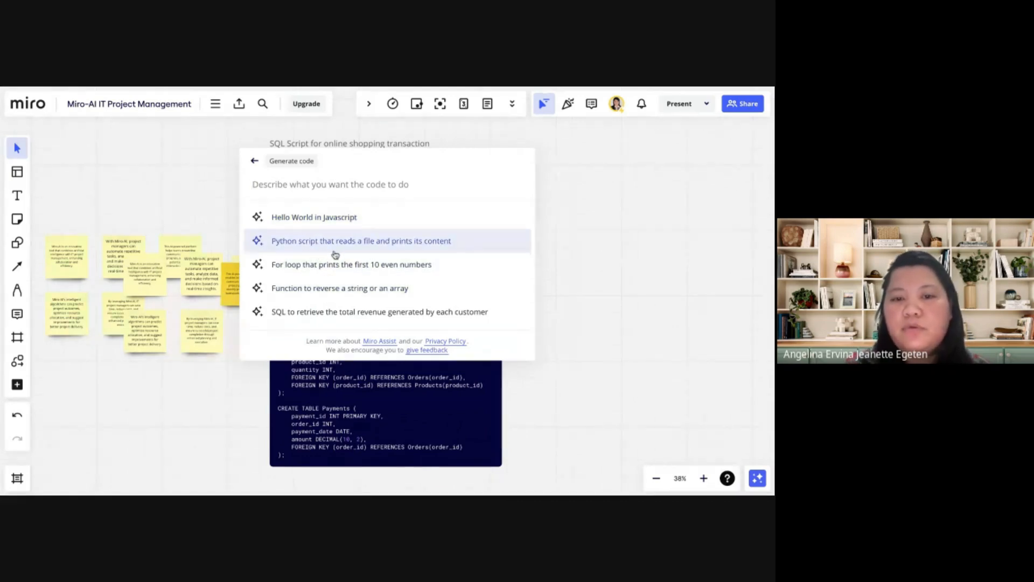
{"action": "left_click", "coordinate": [365, 247]}
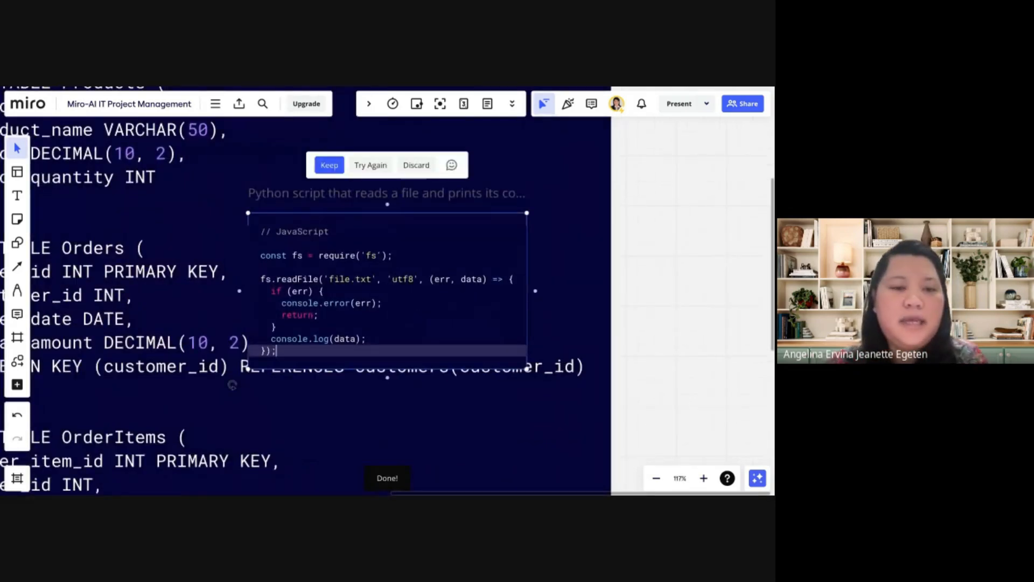
Examine the generated file-reading script, highlighting its code lines below the opening comment
{"action": "scroll", "coordinate": [425, 302], "scroll_direction": "down", "scroll_amount": 2}
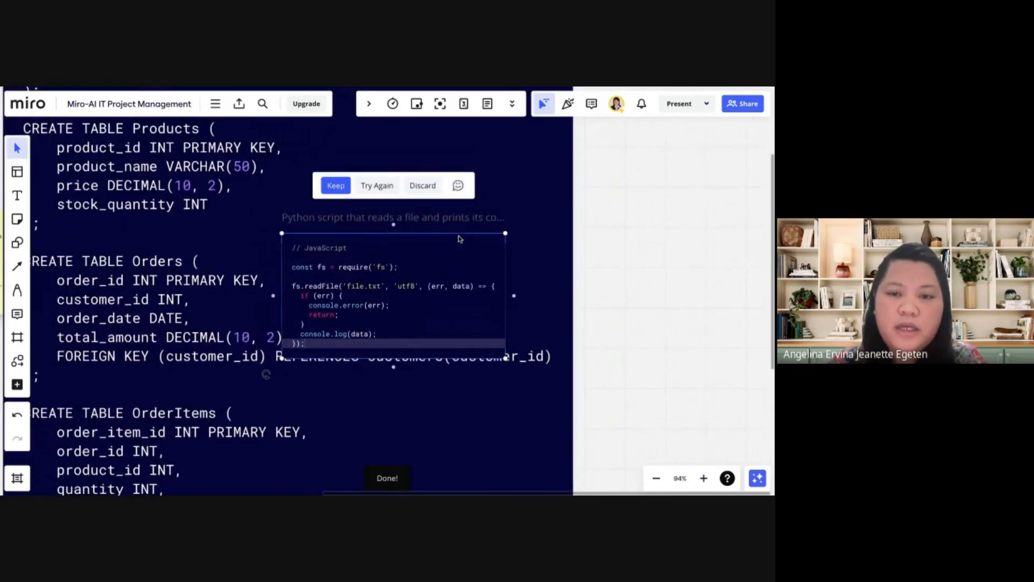
{"action": "left_click_drag", "start_coordinate": [480, 267], "coordinate": [493, 286]}
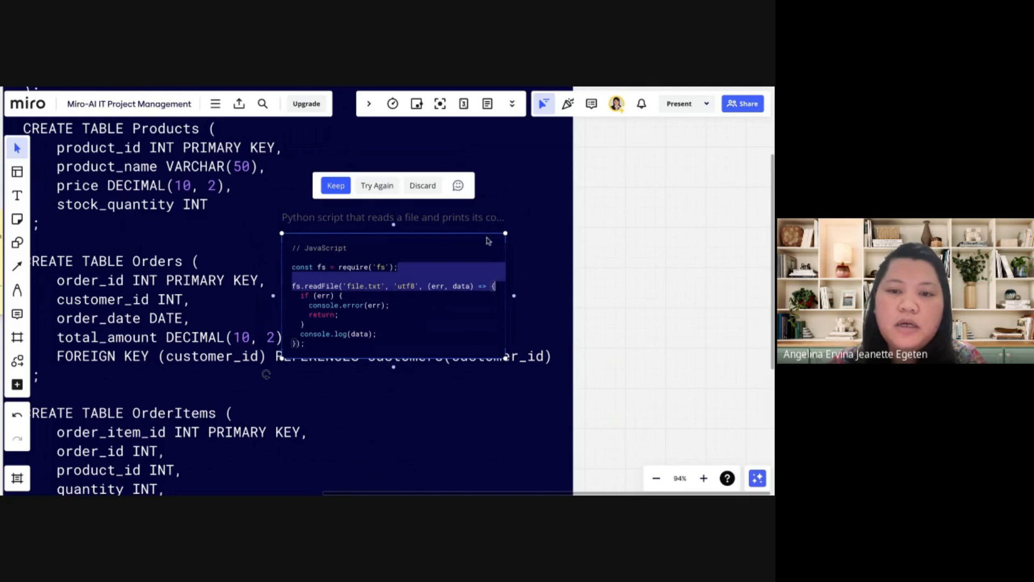
{"action": "left_click", "coordinate": [396, 308]}
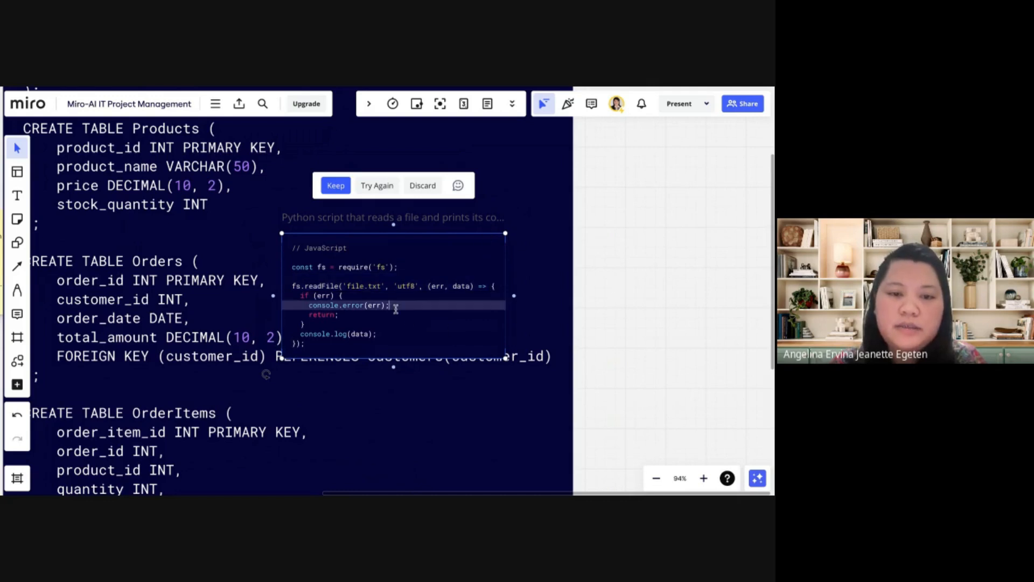
{"action": "left_click_drag", "start_coordinate": [375, 348], "coordinate": [310, 261]}
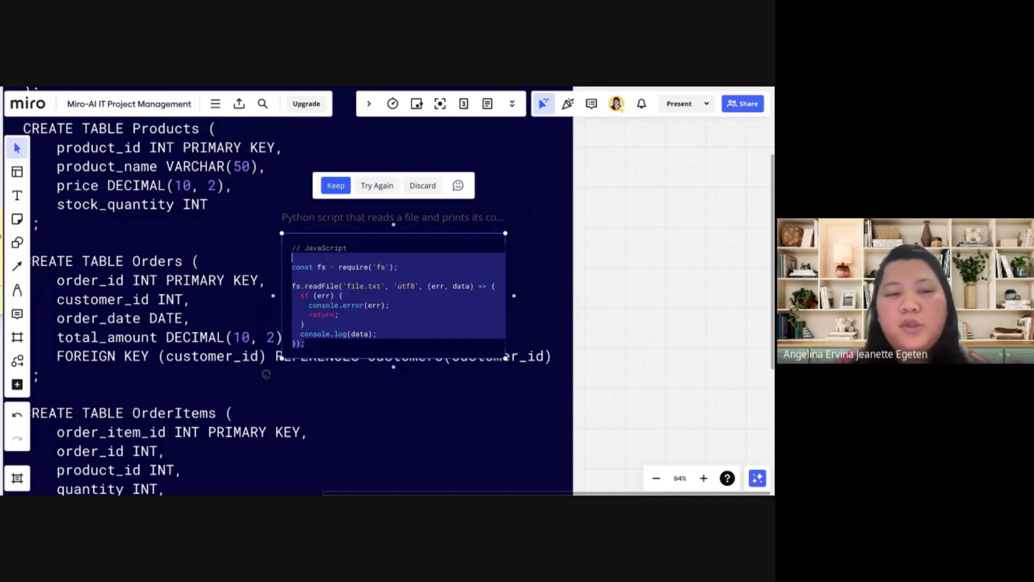
{"action": "scroll", "coordinate": [426, 330], "scroll_direction": "down", "scroll_amount": 5}
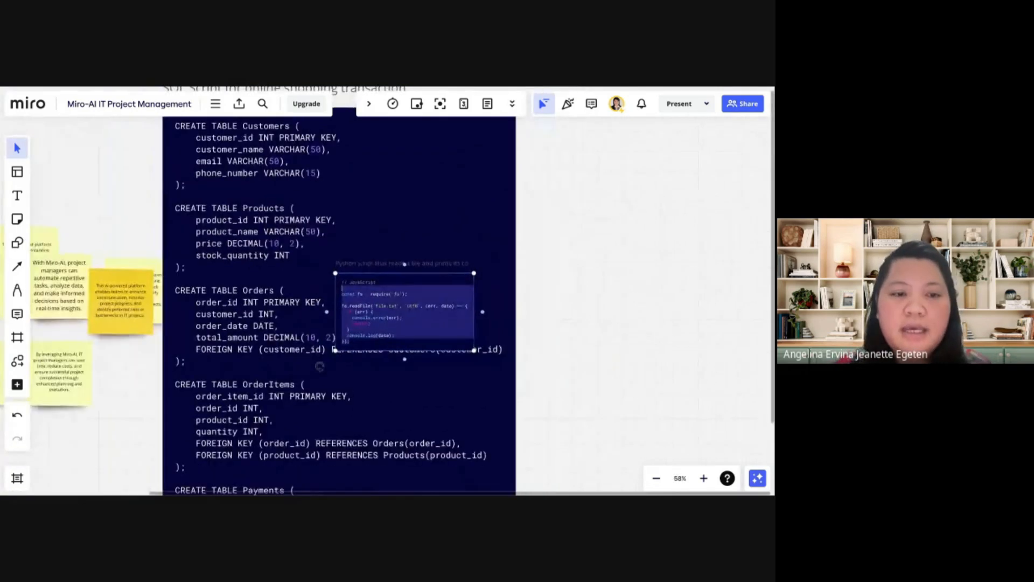
{"action": "left_click_drag", "start_coordinate": [169, 184], "coordinate": [249, 178]}
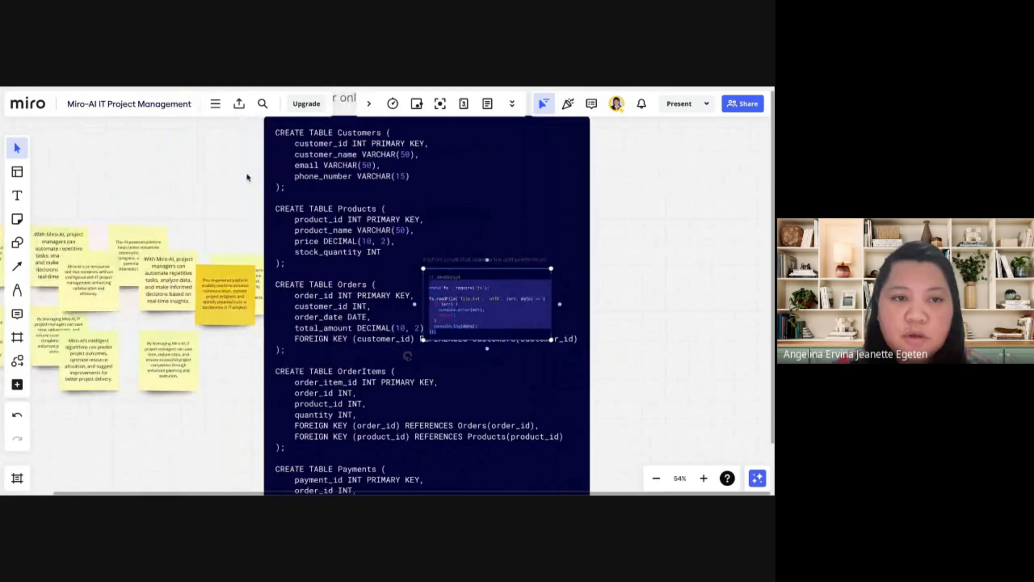
Generate an image with Miro Assist from the prompt "Miro AI in IT Project Management"
{"action": "left_click", "coordinate": [217, 105]}
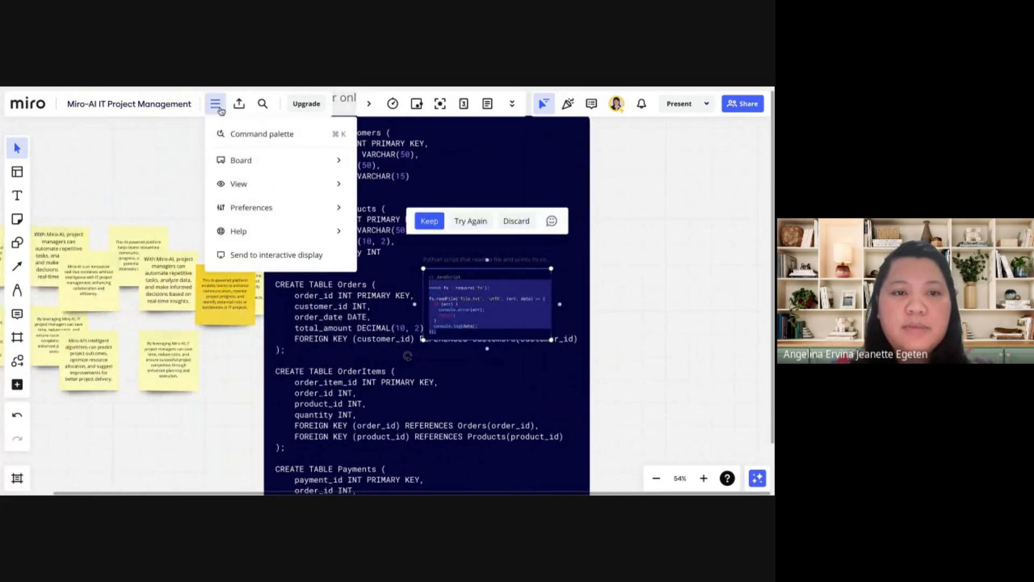
{"action": "left_click", "coordinate": [269, 136]}
{"action": "scroll", "coordinate": [347, 330], "scroll_direction": "down", "scroll_amount": 3}
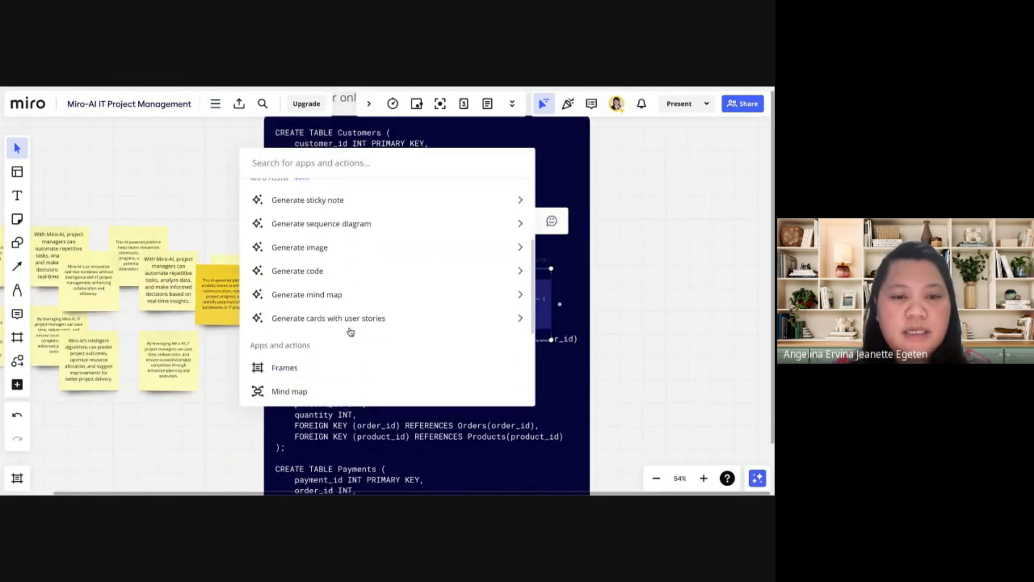
{"action": "left_click", "coordinate": [343, 249]}
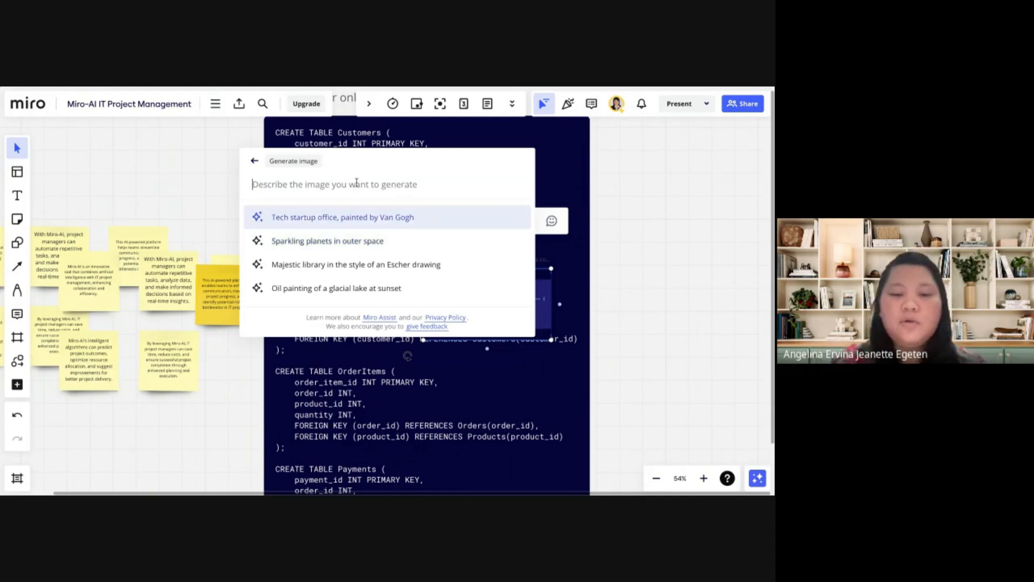
{"action": "type", "text": "Miro "}
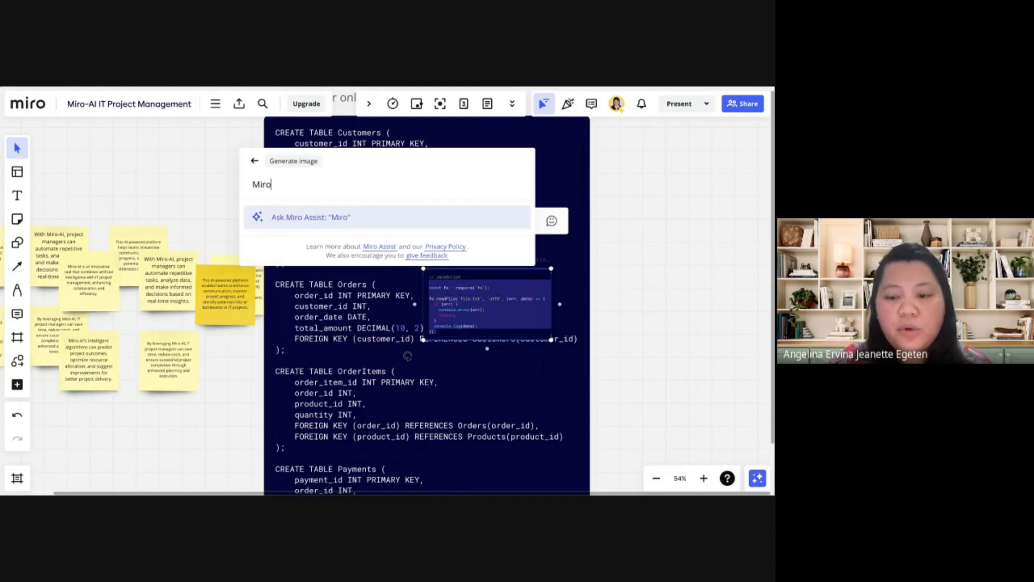
{"action": "type", "text": "AI in "}
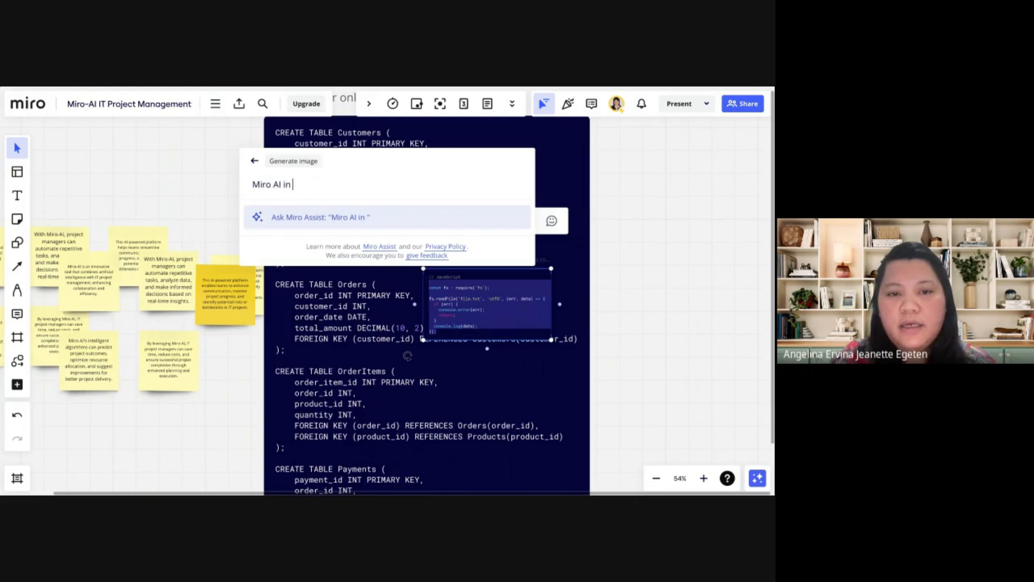
{"action": "type", "text": "IT pro"}
{"action": "key", "text": "BackSpace"}
{"action": "key", "text": "BackSpace"}
{"action": "key", "text": "BackSpace"}
{"action": "type", "text": "Project "}
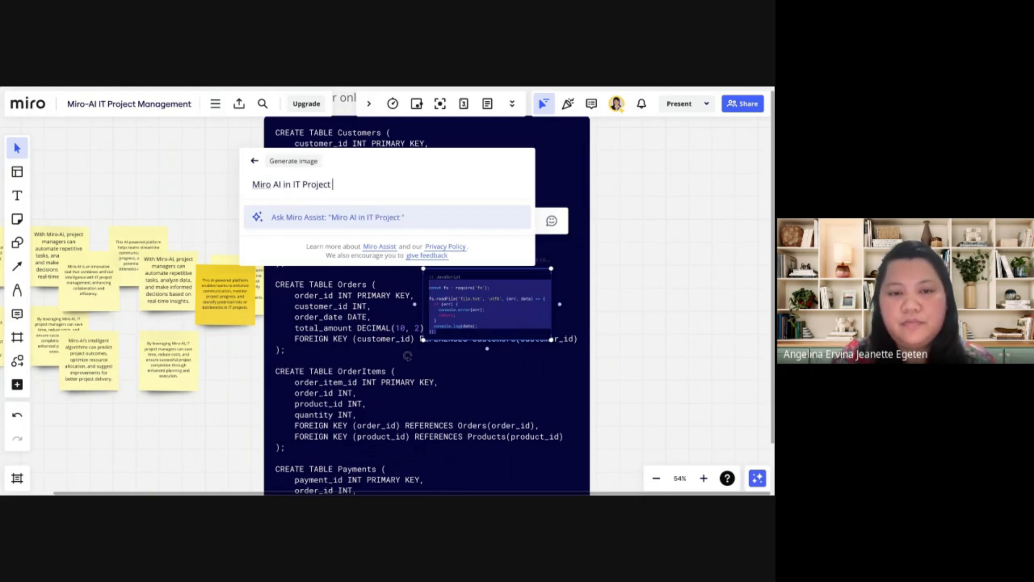
{"action": "type", "text": "Management"}
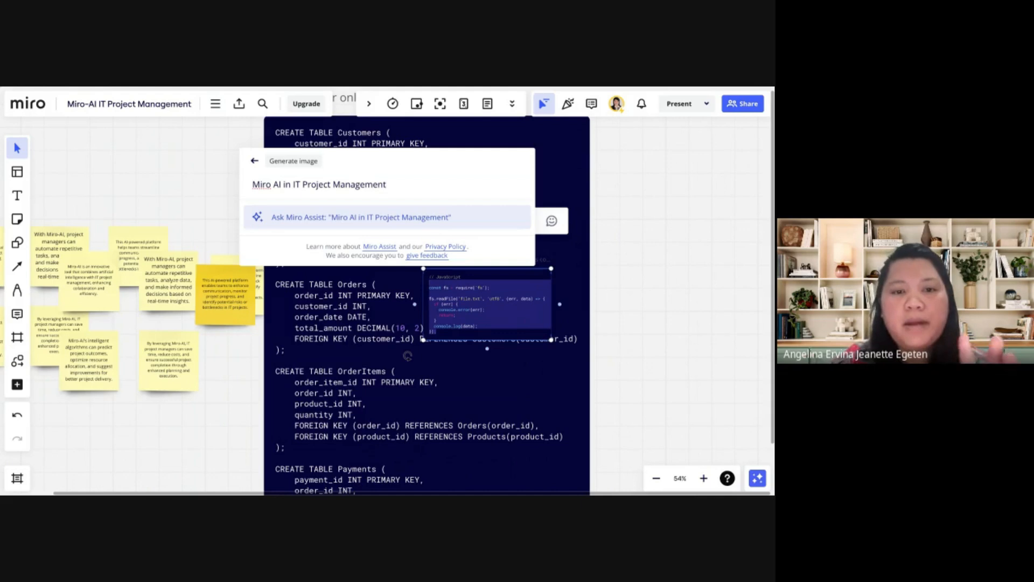
{"action": "key", "text": "Return"}
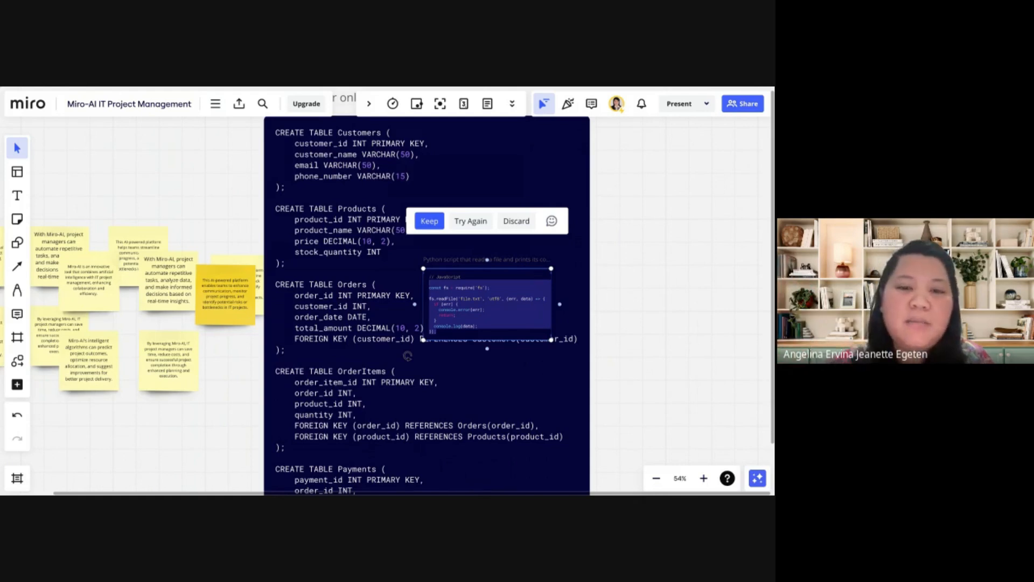
Place the generated image on the empty board area to the right of the SQL code block
{"action": "scroll", "coordinate": [375, 281], "scroll_direction": "down", "scroll_amount": 5}
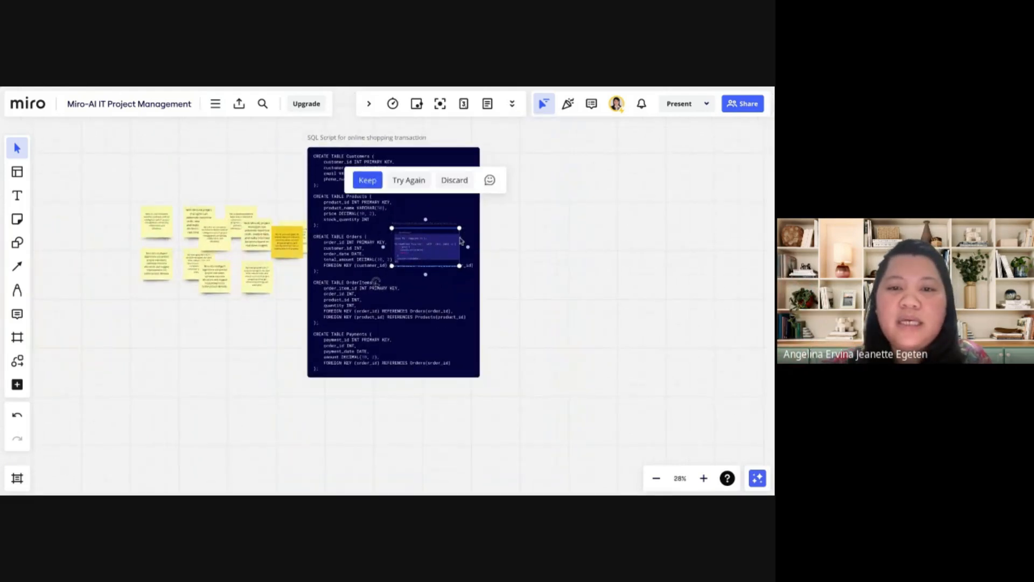
{"action": "left_click", "coordinate": [523, 263]}
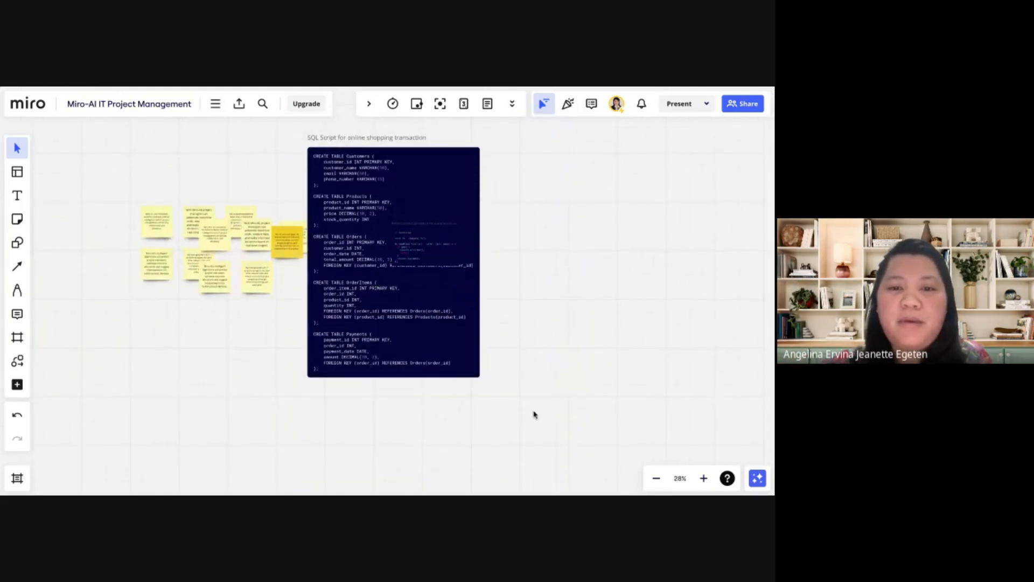
{"action": "left_click", "coordinate": [472, 365]}
{"action": "left_click_drag", "start_coordinate": [432, 316], "coordinate": [642, 282]}
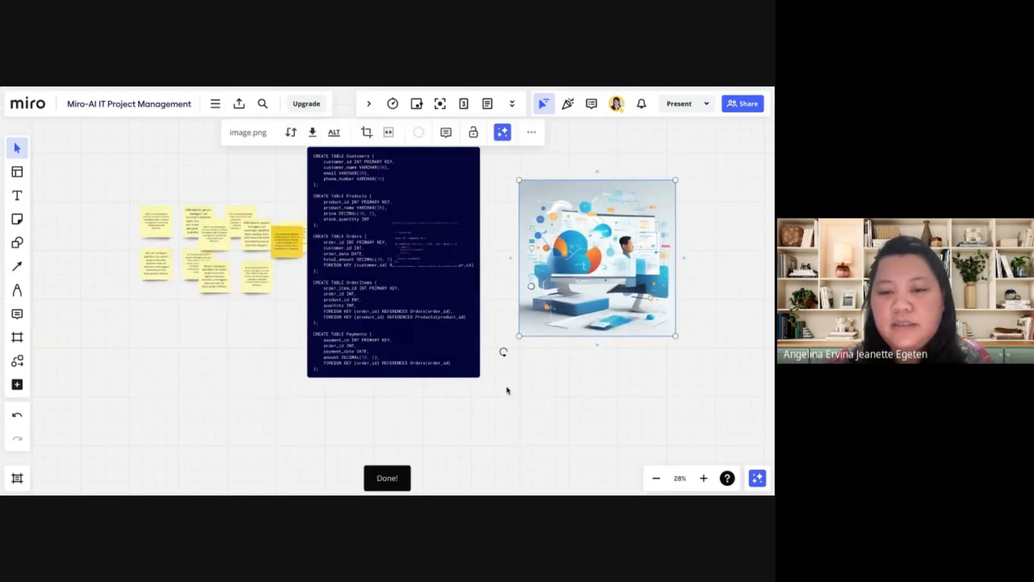
Move the SQL code block down below the sticky notes, clear of the small file-reading script
{"action": "left_click_drag", "start_coordinate": [256, 152], "coordinate": [484, 396]}
{"action": "left_click_drag", "start_coordinate": [418, 337], "coordinate": [405, 462]}
{"action": "left_click", "coordinate": [542, 431]}
{"action": "left_click", "coordinate": [442, 321]}
Examine the generated project management image up close and select it on the board
{"action": "scroll", "coordinate": [535, 416], "scroll_direction": "right", "scroll_amount": 5}
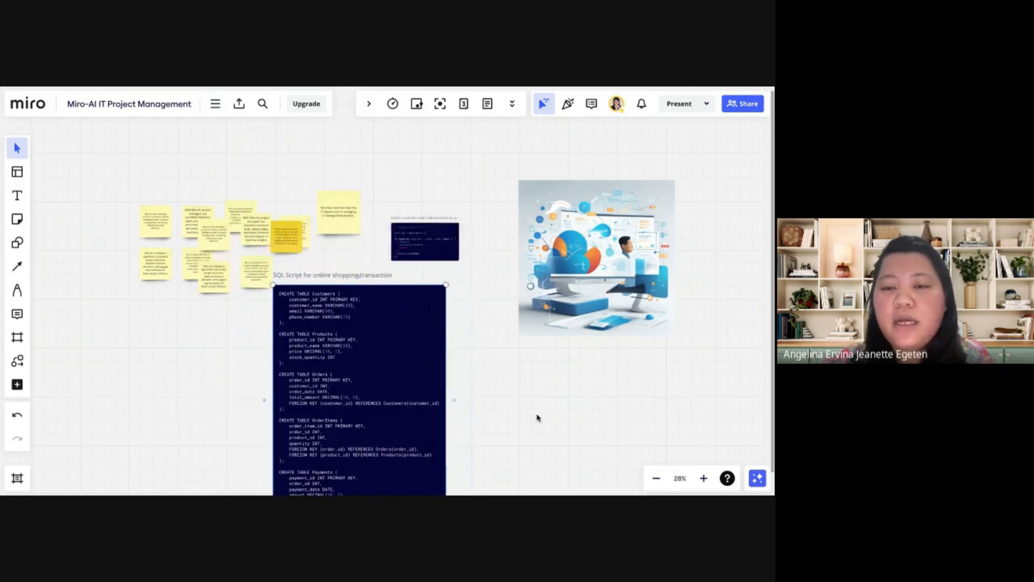
{"action": "scroll", "coordinate": [482, 255], "scroll_direction": "up", "scroll_amount": 5}
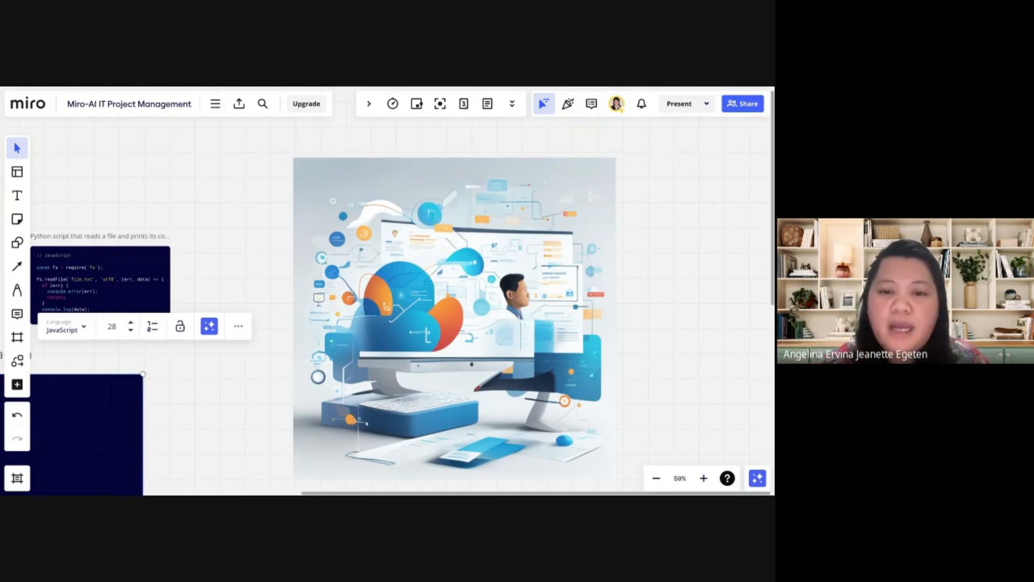
{"action": "scroll", "coordinate": [441, 313], "scroll_direction": "right", "scroll_amount": 3}
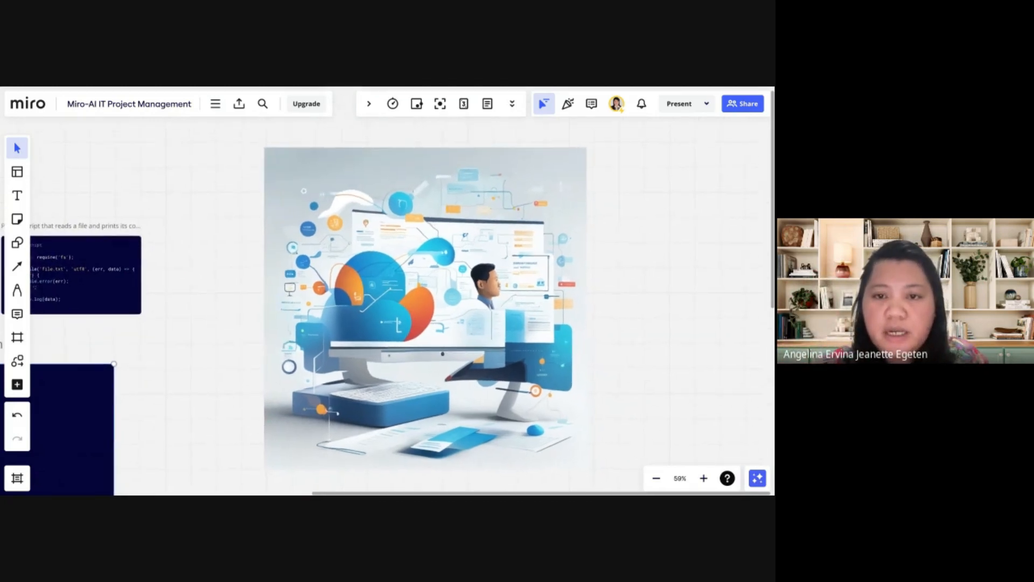
{"action": "scroll", "coordinate": [488, 251], "scroll_direction": "up", "scroll_amount": 1}
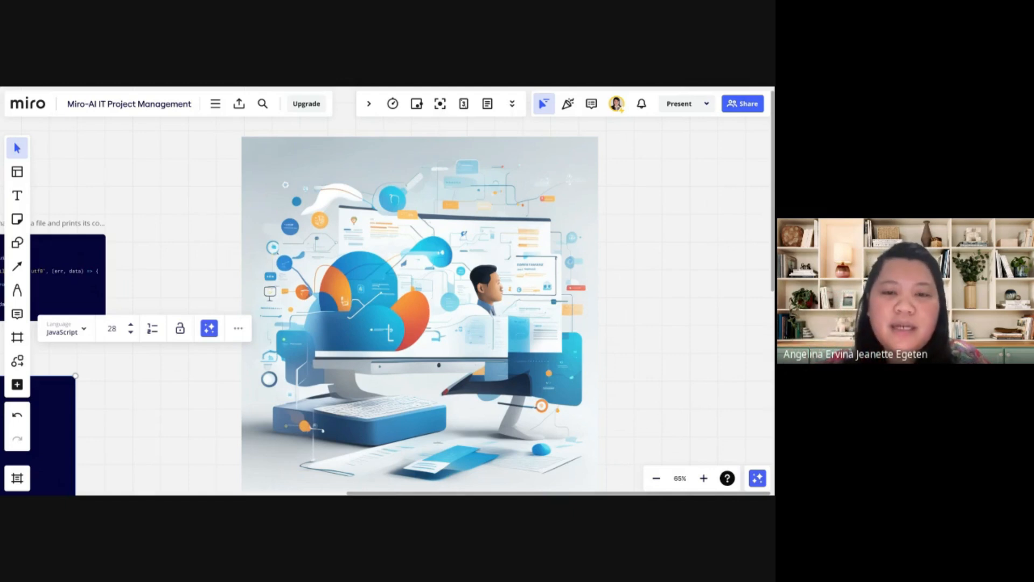
{"action": "left_click", "coordinate": [491, 306]}
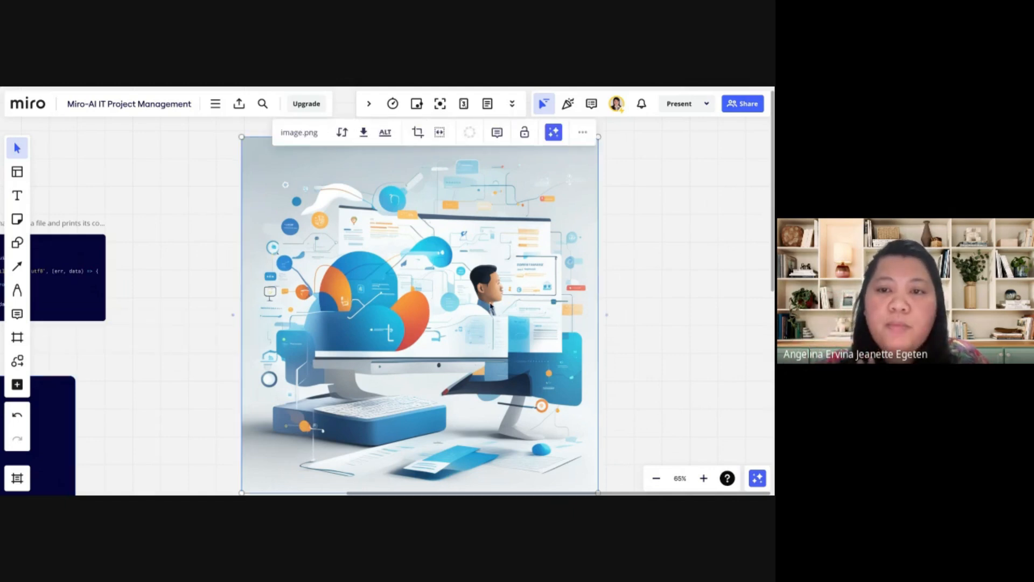
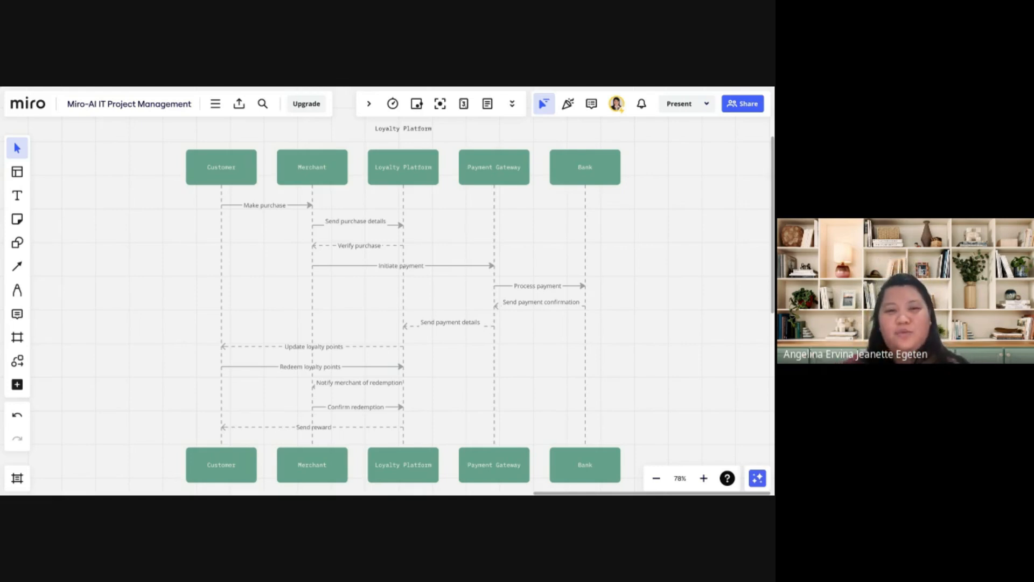
Generate a mind map with Miro Assist on the topic "IT project management"
{"action": "left_click", "coordinate": [216, 103]}
{"action": "left_click", "coordinate": [237, 133]}
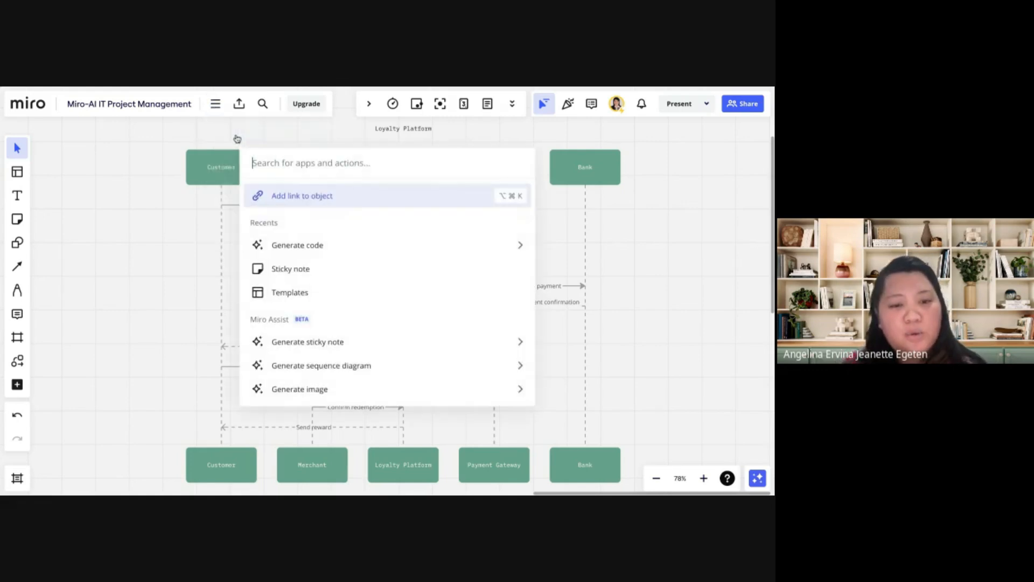
{"action": "scroll", "coordinate": [362, 308], "scroll_direction": "down", "scroll_amount": 1}
{"action": "scroll", "coordinate": [362, 308], "scroll_direction": "down", "scroll_amount": 2}
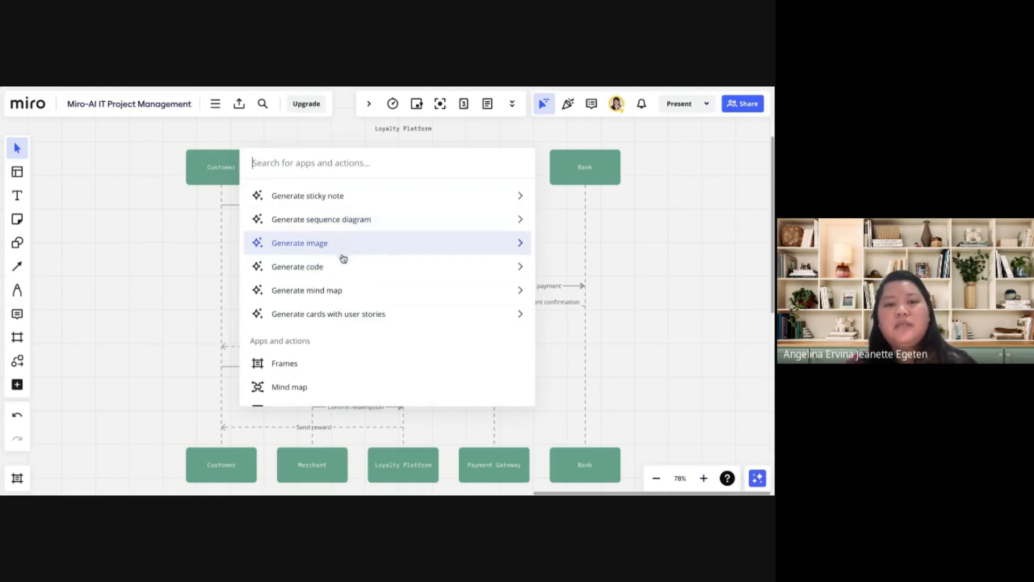
{"action": "left_click", "coordinate": [348, 294]}
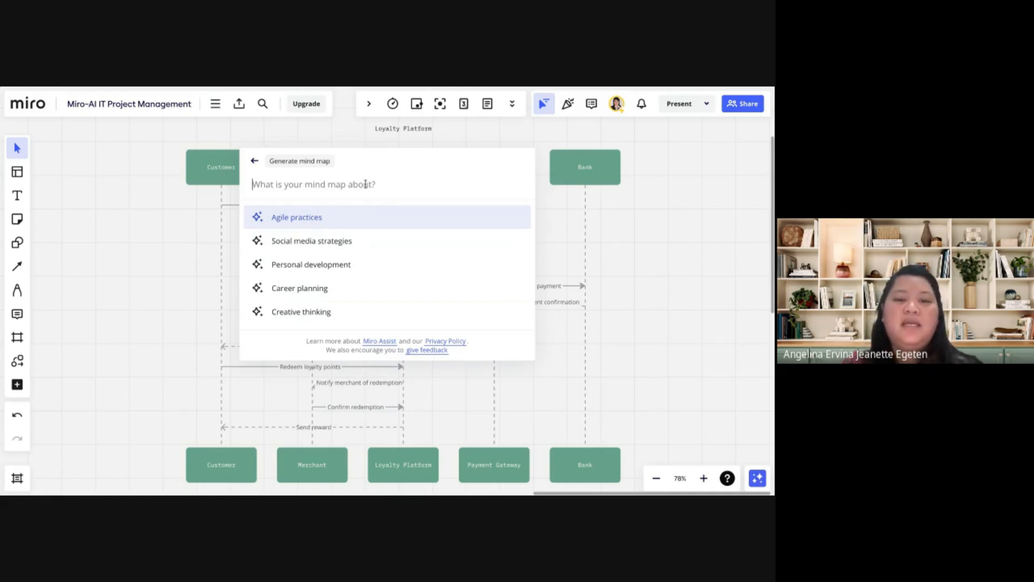
{"action": "type", "text": "IT project management"}
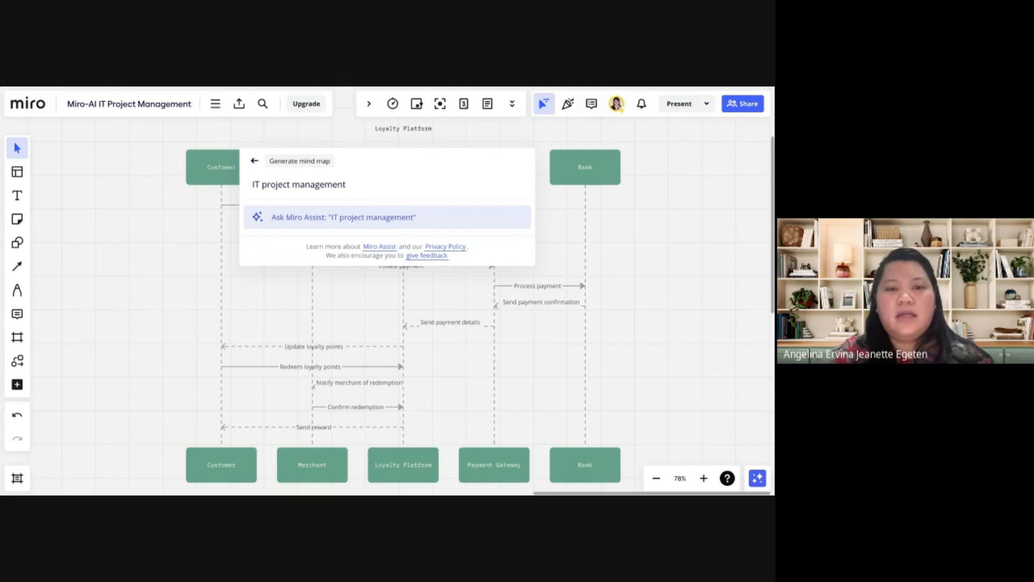
{"action": "key", "text": "Return"}
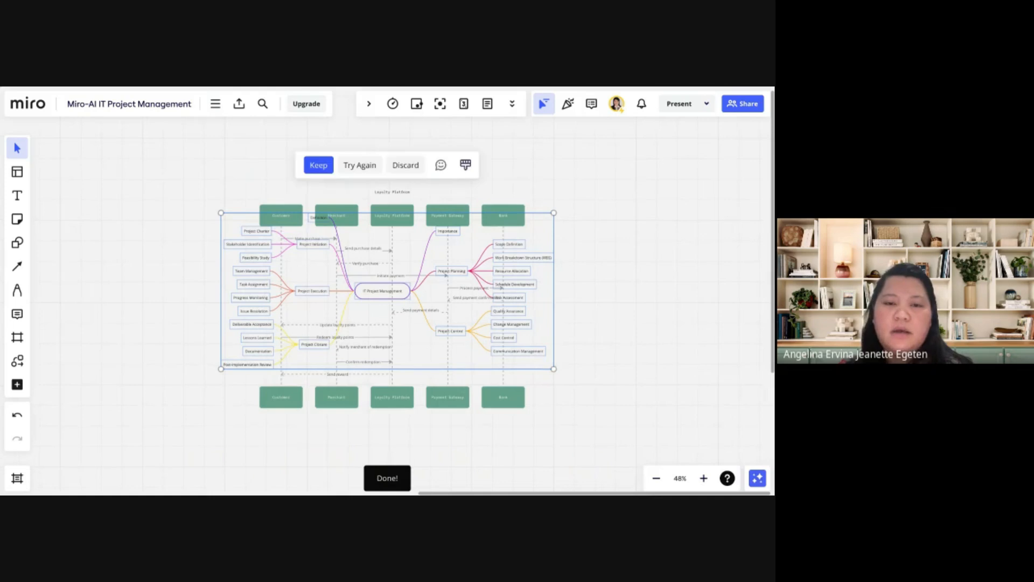
Move the generated mind map off the sequence diagram to the empty board area below the generated image
{"action": "left_click_drag", "start_coordinate": [542, 212], "coordinate": [455, 232]}
{"action": "left_click_drag", "start_coordinate": [215, 252], "coordinate": [63, 213]}
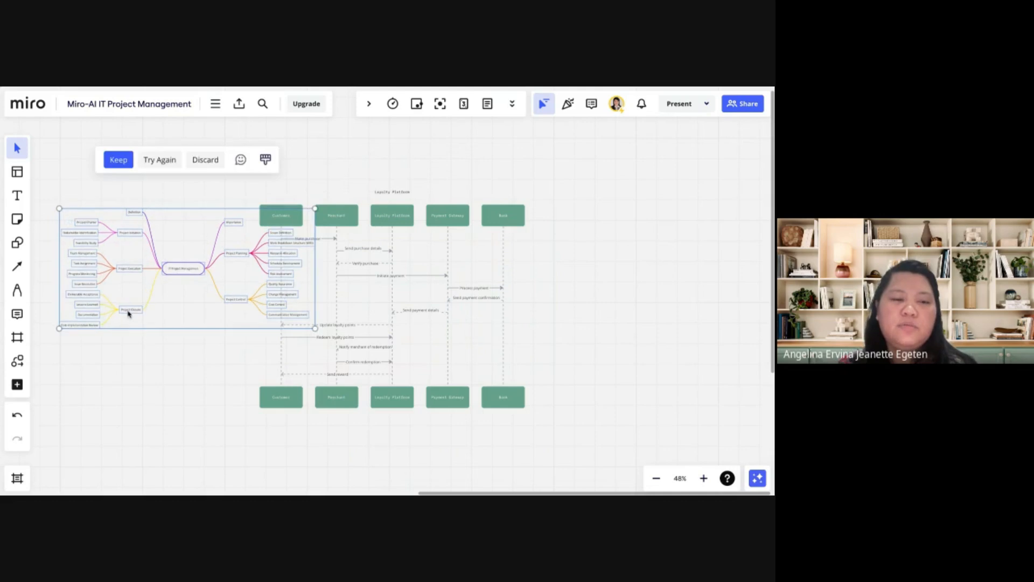
{"action": "scroll", "coordinate": [129, 319], "scroll_direction": "left", "scroll_amount": 5}
{"action": "left_click_drag", "start_coordinate": [269, 226], "coordinate": [202, 352]}
{"action": "scroll", "coordinate": [202, 352], "scroll_direction": "down", "scroll_amount": 5}
{"action": "left_click_drag", "start_coordinate": [341, 184], "coordinate": [331, 299]}
Enlarge the mind map to fill the free area below the image and look over its branches
{"action": "left_click_drag", "start_coordinate": [205, 403], "coordinate": [99, 452]}
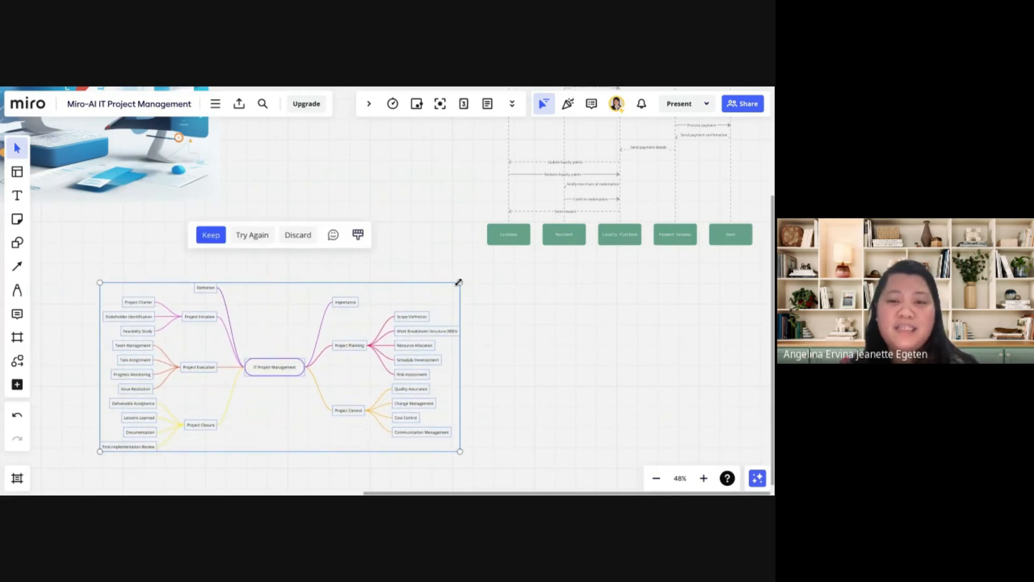
{"action": "left_click_drag", "start_coordinate": [459, 282], "coordinate": [552, 238]}
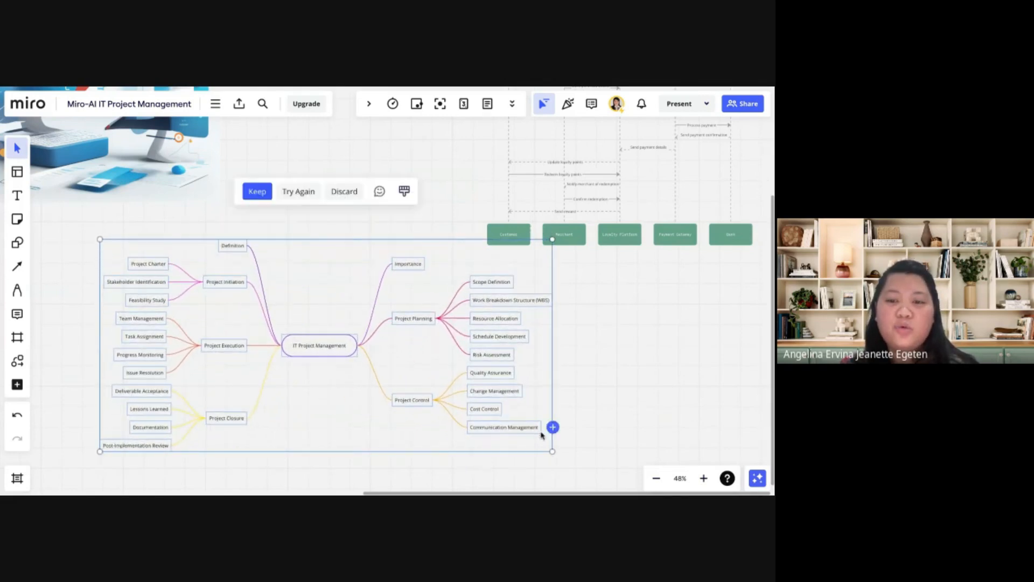
{"action": "left_click_drag", "start_coordinate": [553, 452], "coordinate": [585, 474]}
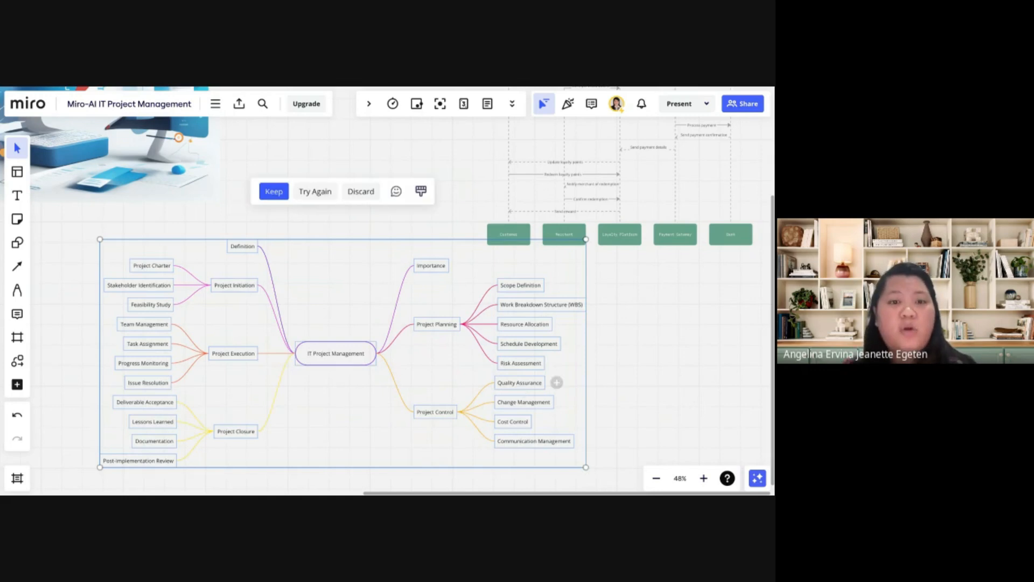
{"action": "scroll", "coordinate": [531, 396], "scroll_direction": "down", "scroll_amount": 2}
{"action": "scroll", "coordinate": [531, 396], "scroll_direction": "up", "scroll_amount": 4}
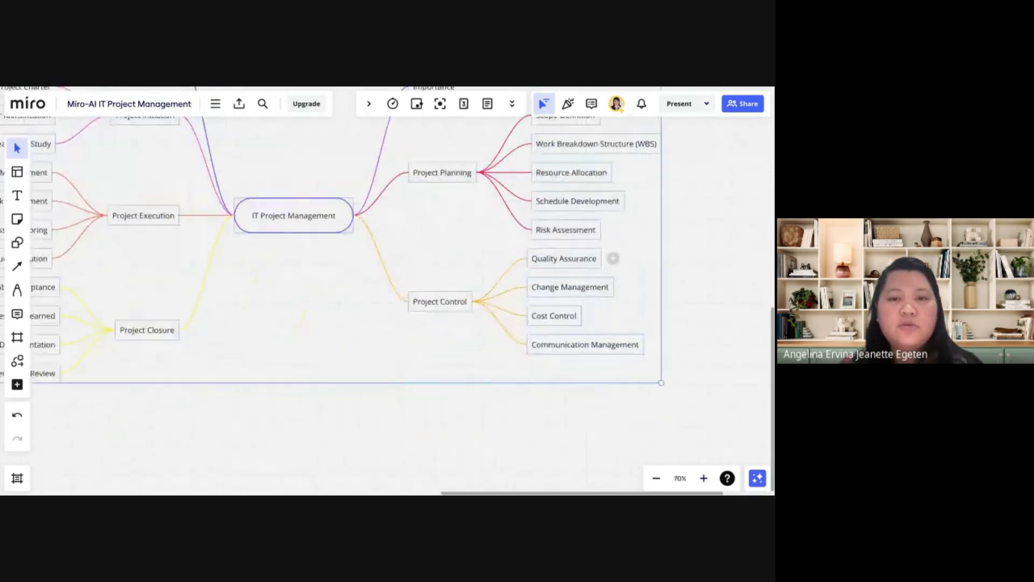
{"action": "scroll", "coordinate": [531, 396], "scroll_direction": "down", "scroll_amount": 1}
{"action": "scroll", "coordinate": [387, 302], "scroll_direction": "up", "scroll_amount": 1}
{"action": "scroll", "coordinate": [388, 301], "scroll_direction": "left", "scroll_amount": 1}
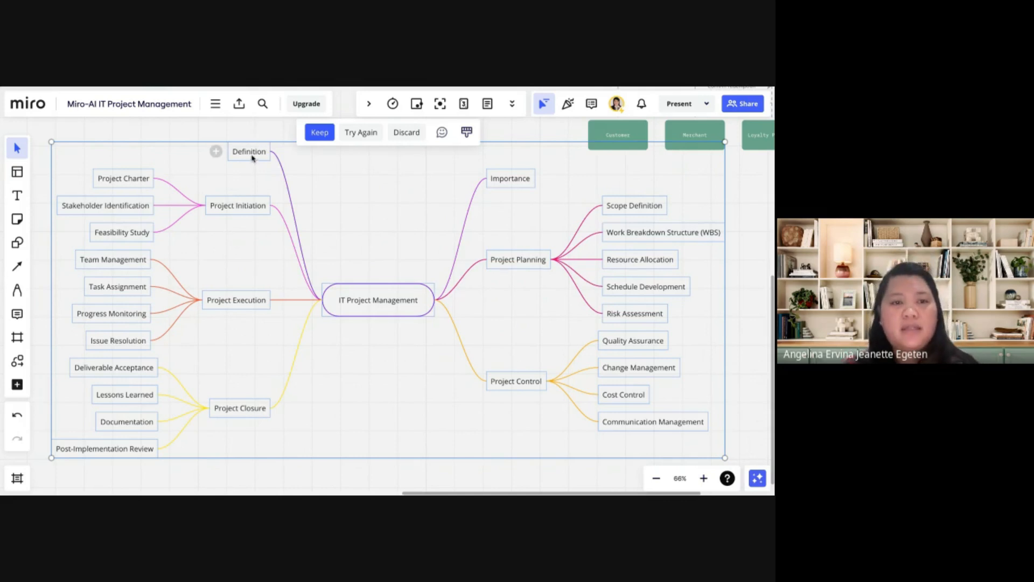
Generate a sticky note with Miro Assist from the prompt "Definition of IT Project Management"
{"action": "left_click", "coordinate": [215, 104]}
{"action": "mouse_move", "coordinate": [281, 160]}
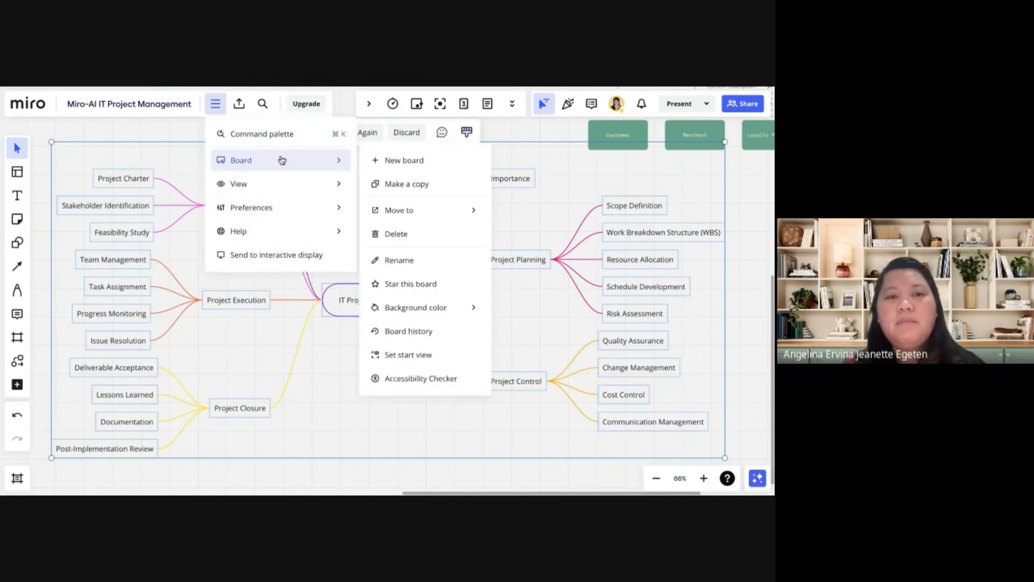
{"action": "left_click", "coordinate": [295, 135]}
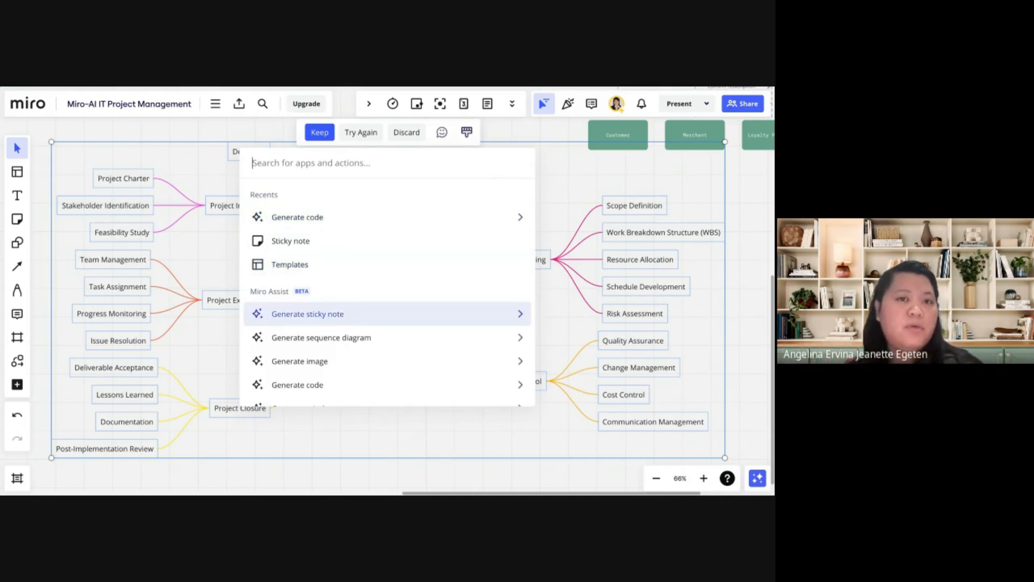
{"action": "key", "text": "Return"}
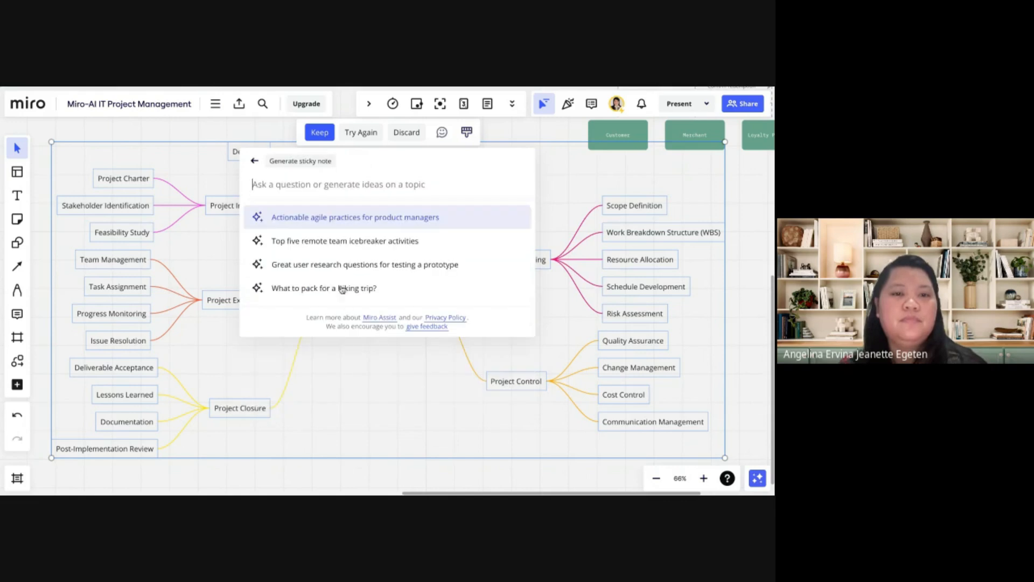
{"action": "type", "text": "Definit"}
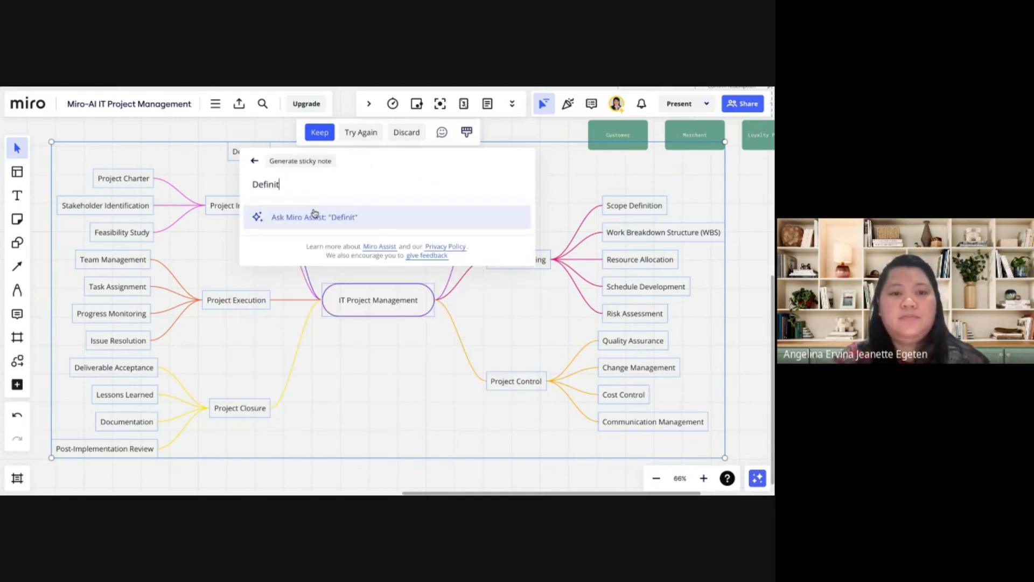
{"action": "type", "text": "ion of IT P"}
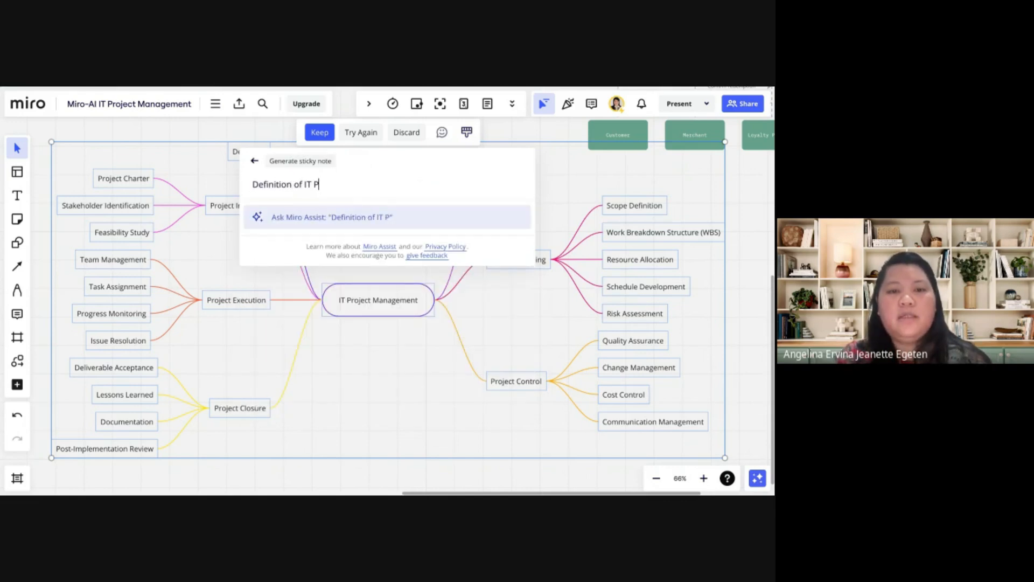
{"action": "type", "text": "roject Management"}
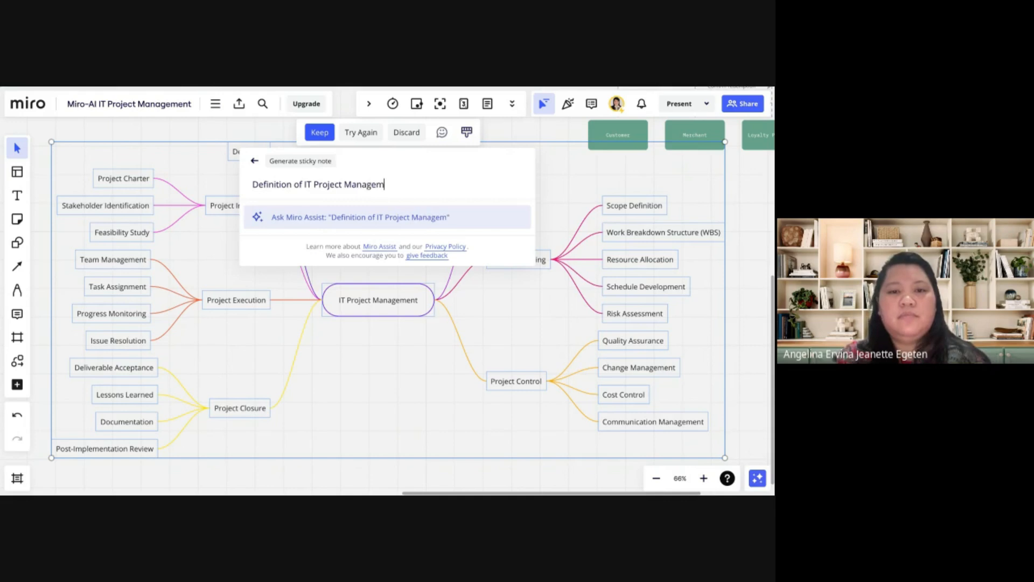
{"action": "key", "text": "Return"}
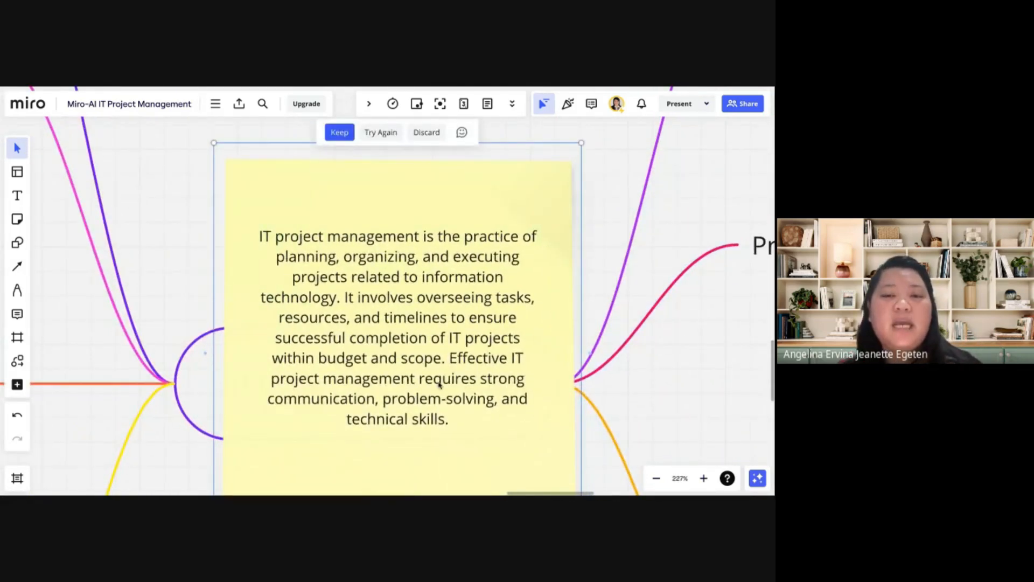
Move the definition sticky note off the central topic to the free space just above it in the mind map
{"action": "scroll", "coordinate": [439, 384], "scroll_direction": "down", "scroll_amount": 5}
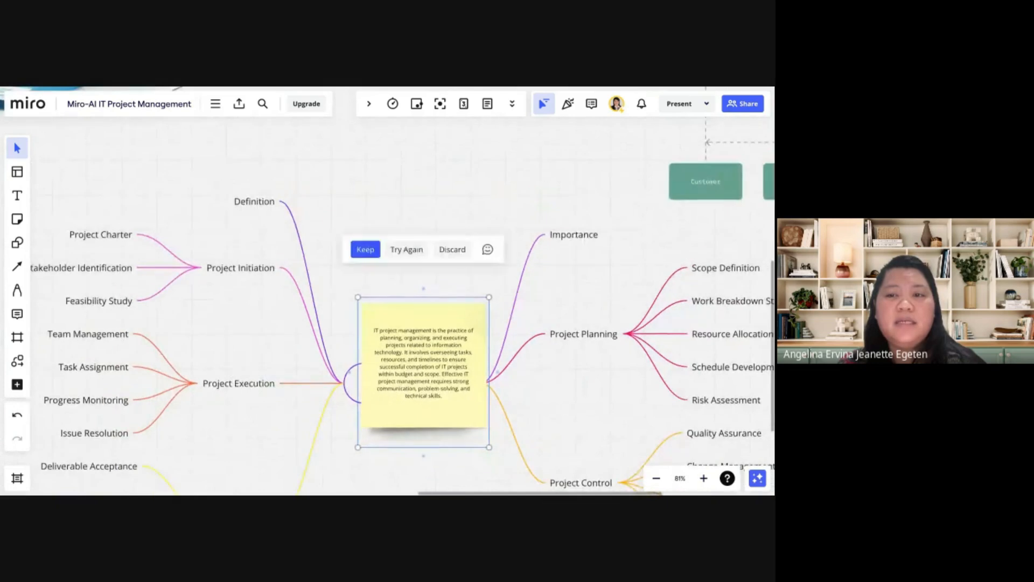
{"action": "scroll", "coordinate": [447, 374], "scroll_direction": "down", "scroll_amount": 1}
{"action": "scroll", "coordinate": [447, 374], "scroll_direction": "down", "scroll_amount": 2}
{"action": "scroll", "coordinate": [447, 375], "scroll_direction": "down", "scroll_amount": 1}
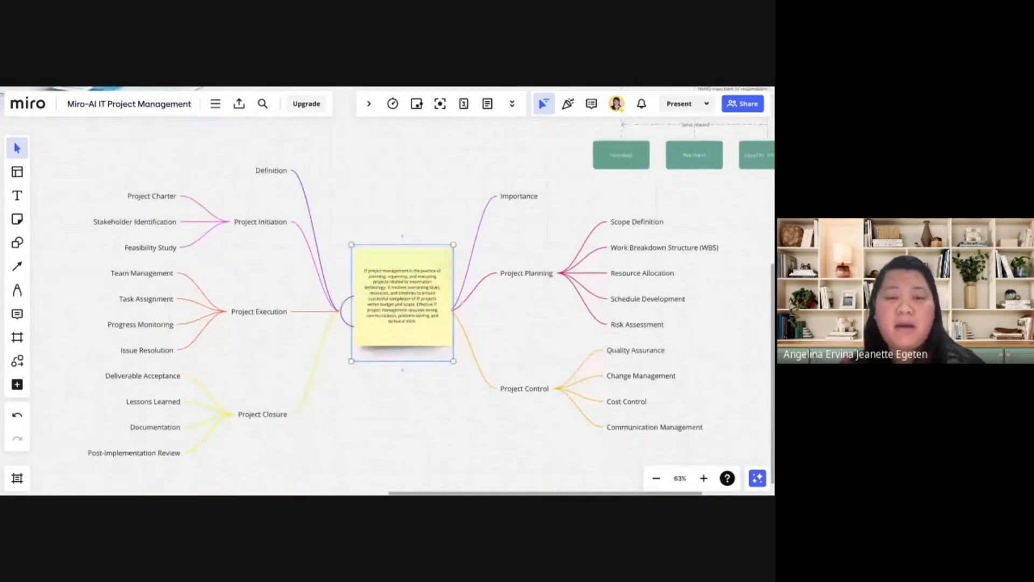
{"action": "left_click_drag", "start_coordinate": [398, 267], "coordinate": [396, 174]}
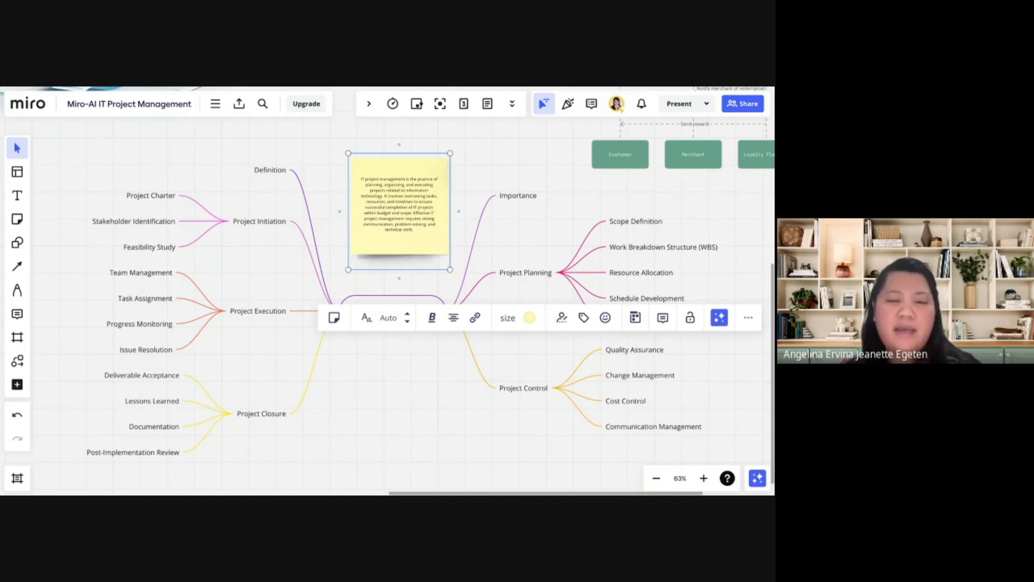
{"action": "left_click", "coordinate": [506, 163]}
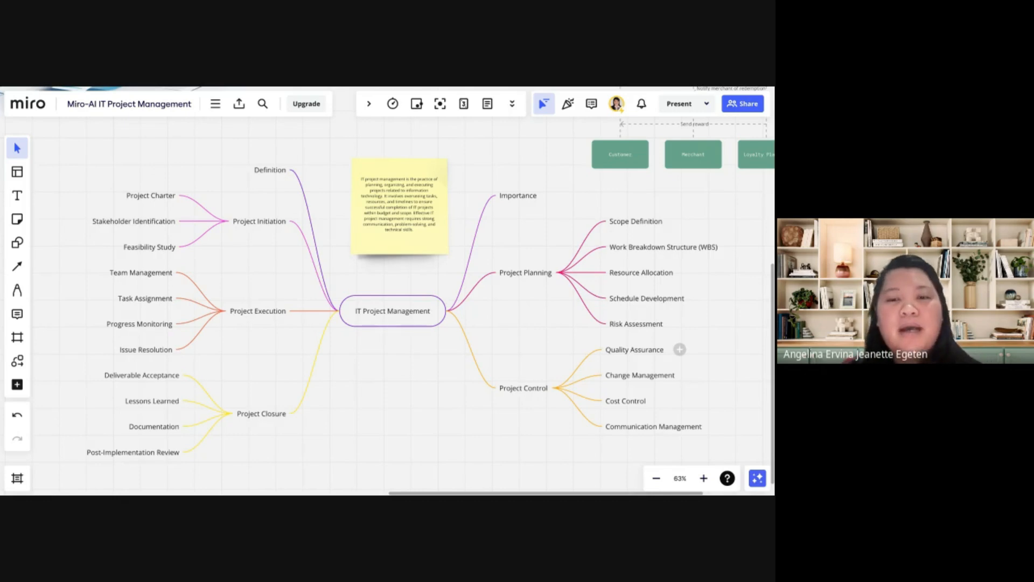
Review the Miro Assist text options, including the tone choices, and the additional actions offered for the Risk Assessment node
{"action": "scroll", "coordinate": [474, 342], "scroll_direction": "right", "scroll_amount": 2}
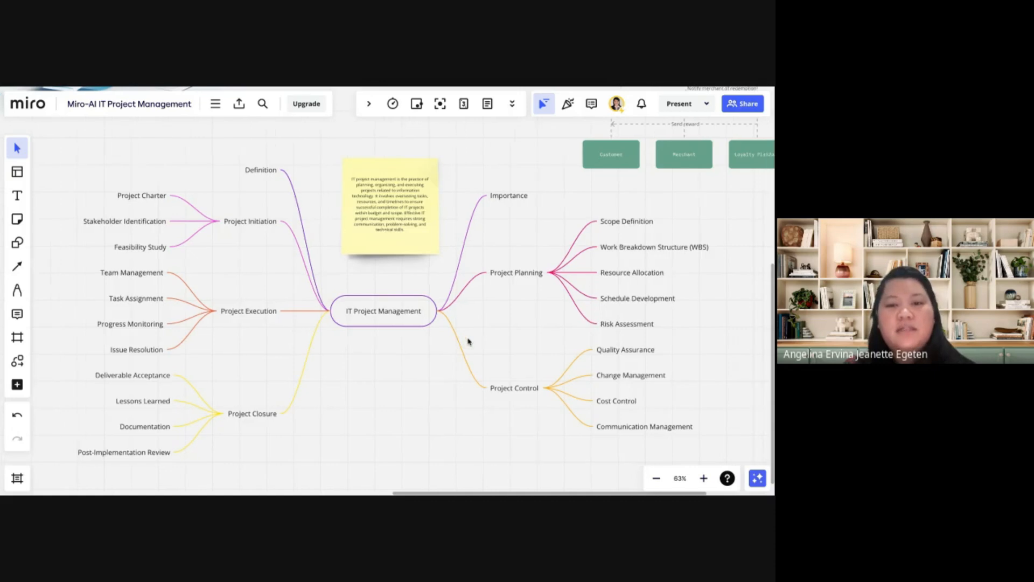
{"action": "left_click", "coordinate": [406, 314]}
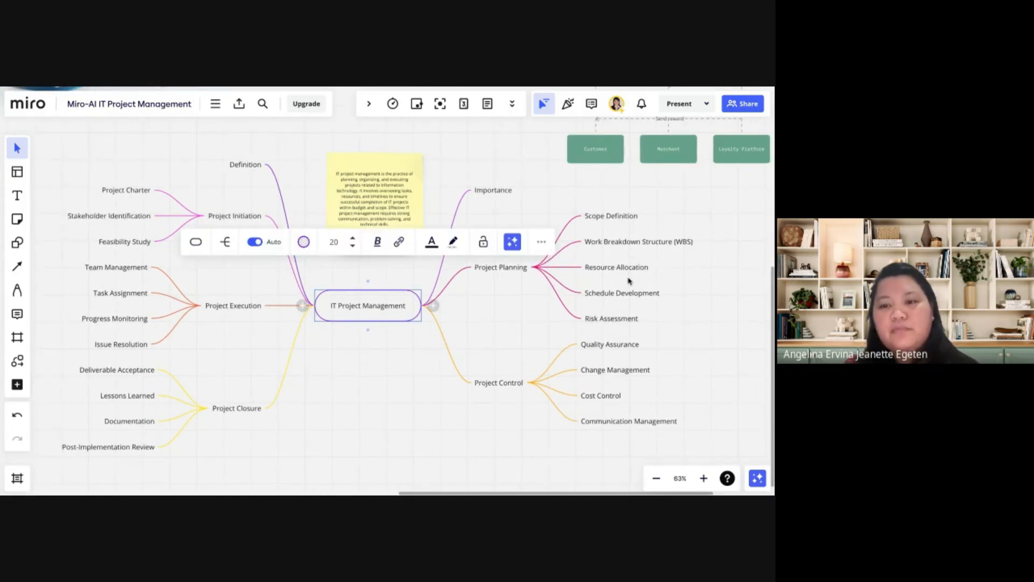
{"action": "left_click", "coordinate": [615, 320]}
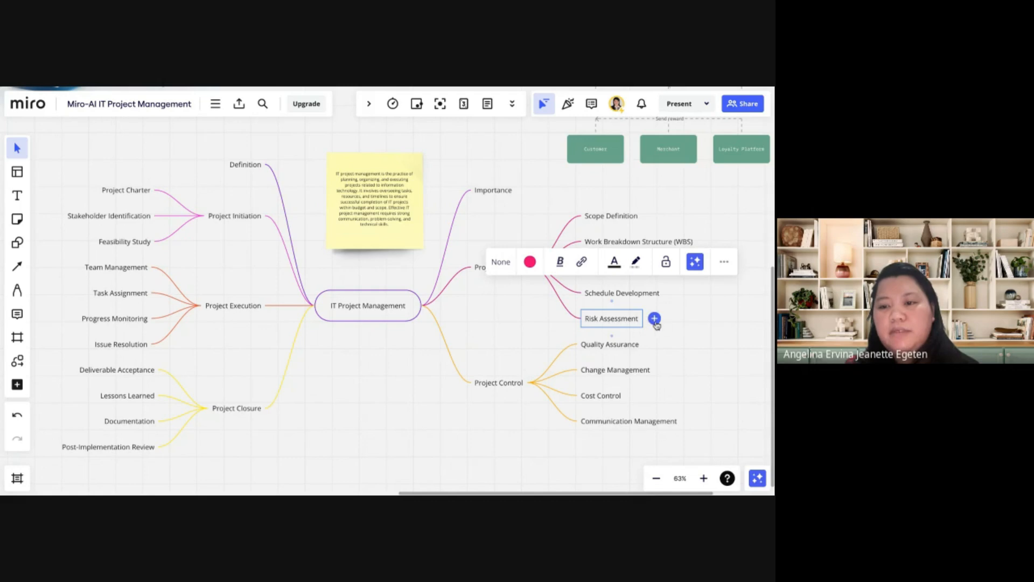
{"action": "left_click", "coordinate": [695, 262]}
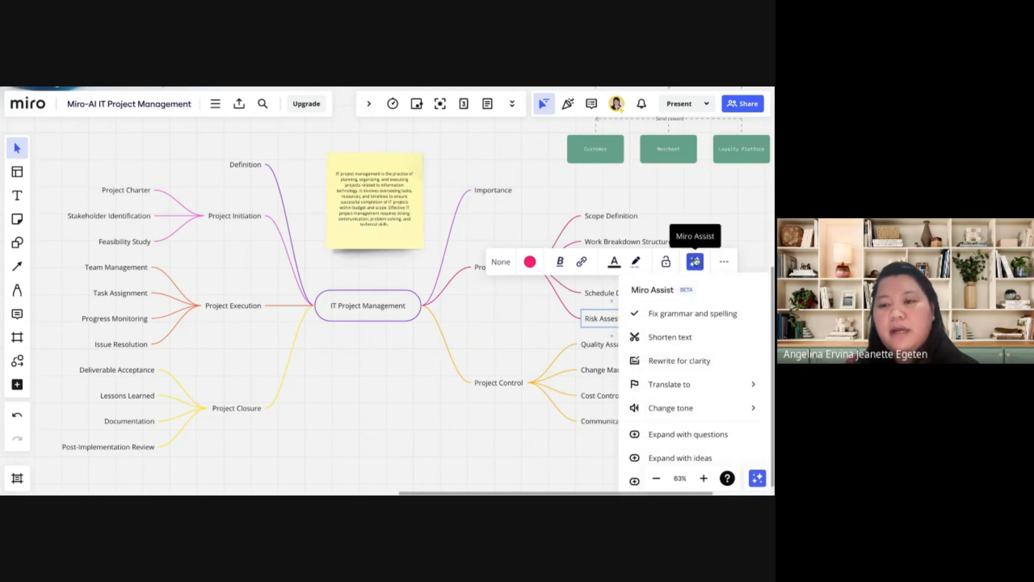
{"action": "scroll", "coordinate": [492, 434], "scroll_direction": "right", "scroll_amount": 1}
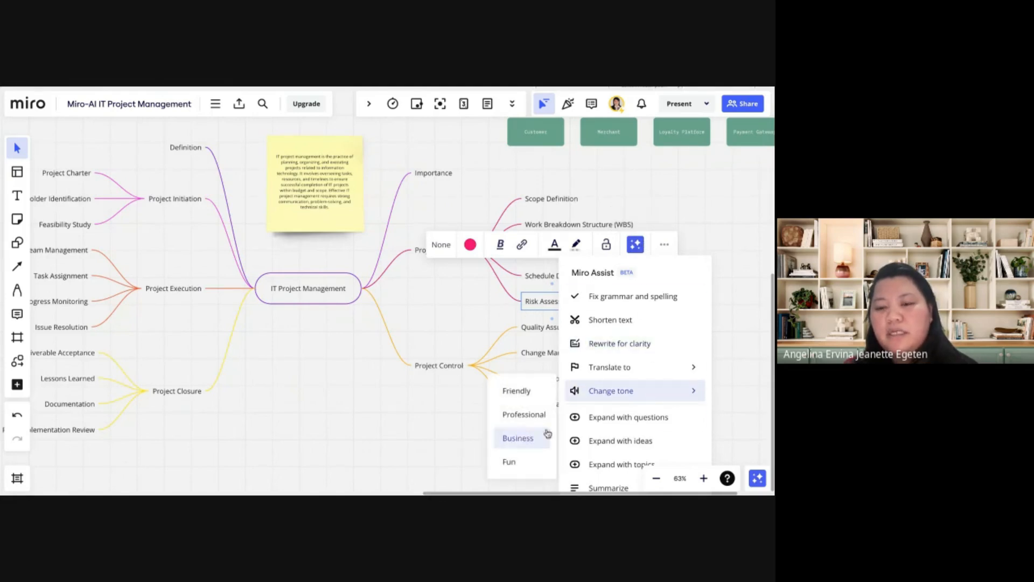
{"action": "left_click", "coordinate": [475, 316]}
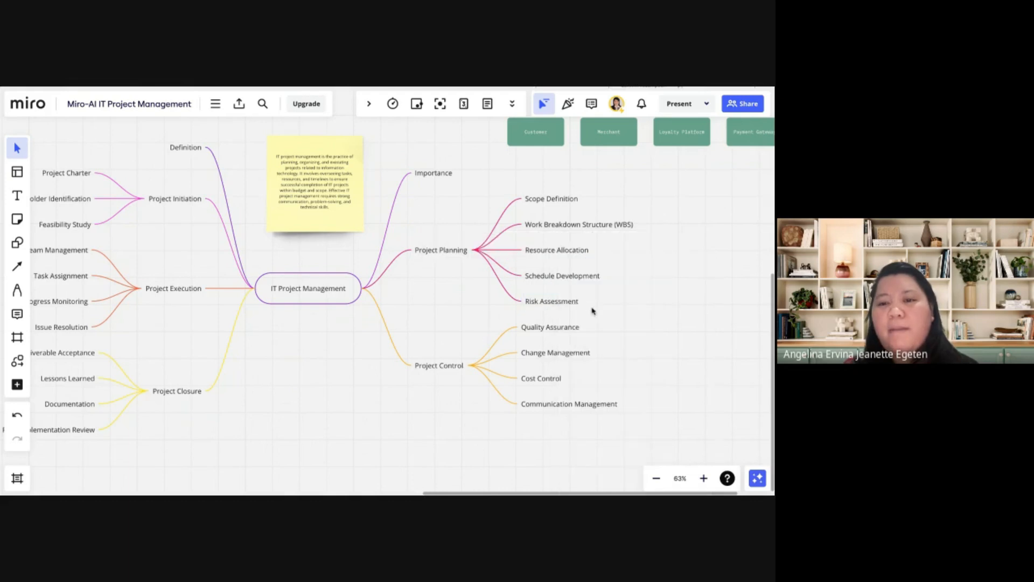
{"action": "left_click", "coordinate": [560, 302]}
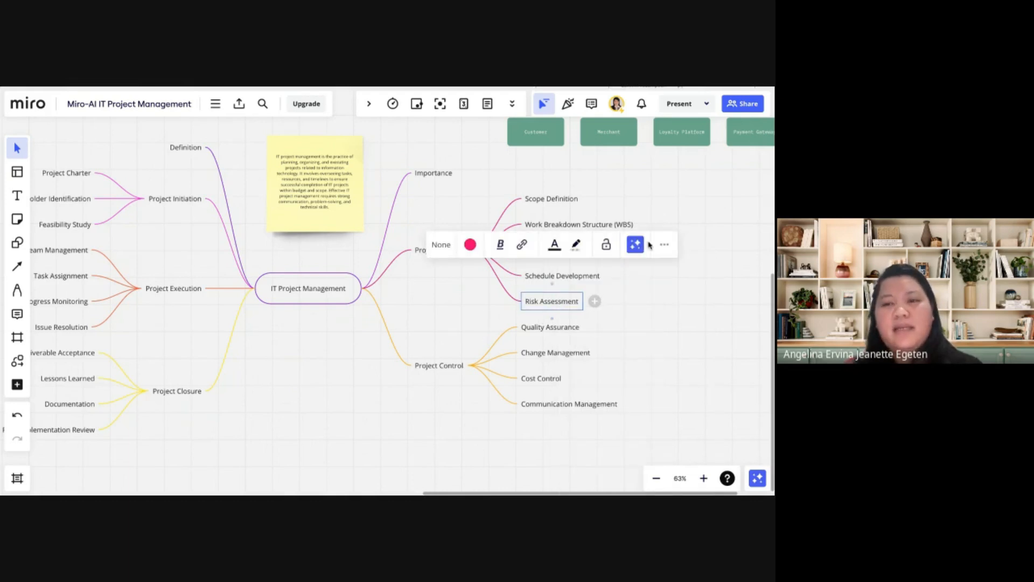
{"action": "left_click", "coordinate": [665, 245]}
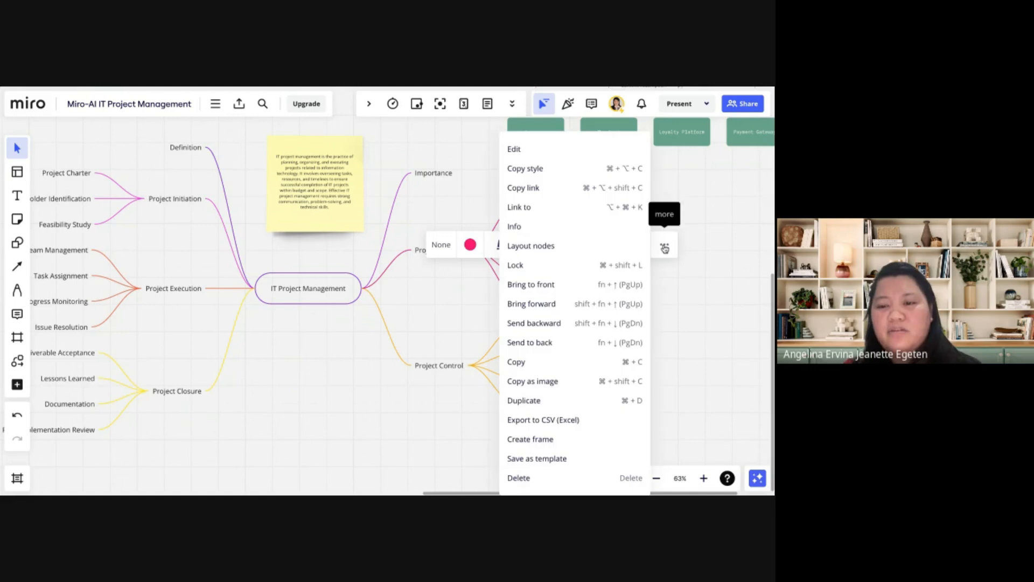
{"action": "left_click", "coordinate": [709, 288]}
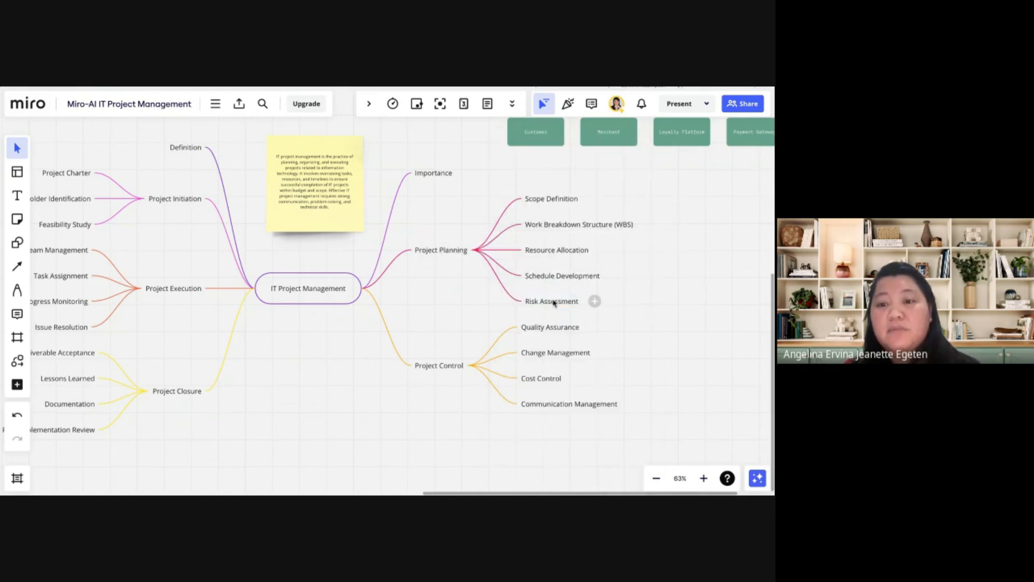
Expand the Risk Assessment node with questions using Miro Assist
{"action": "left_click", "coordinate": [554, 301]}
{"action": "left_click", "coordinate": [635, 244]}
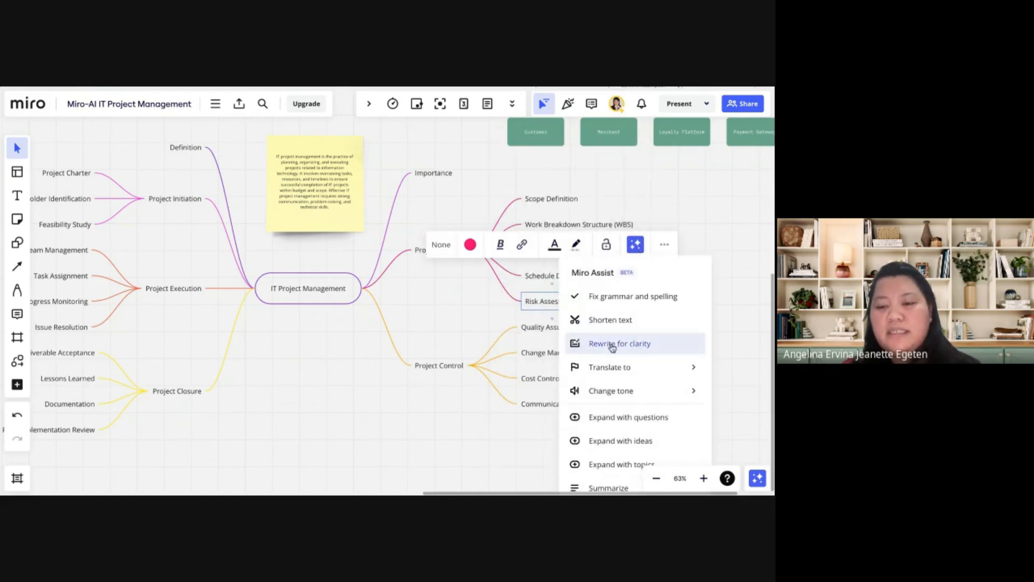
{"action": "mouse_move", "coordinate": [620, 369]}
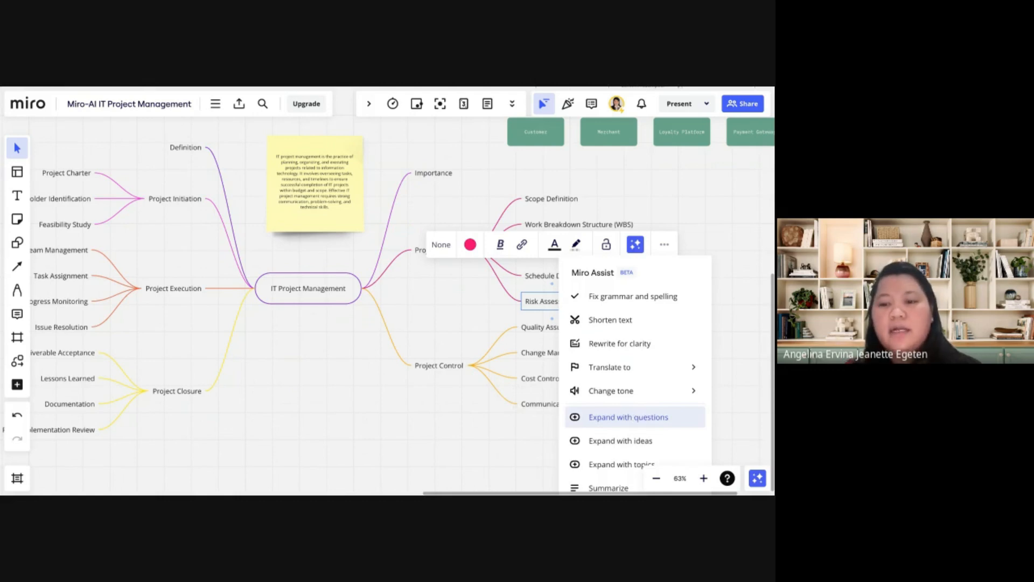
{"action": "left_click", "coordinate": [628, 417]}
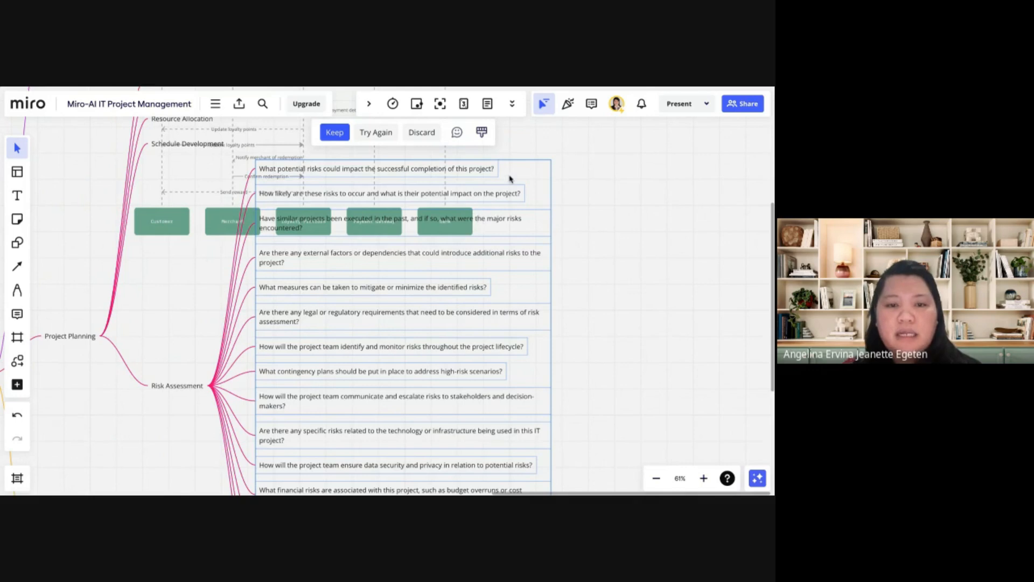
Read through the risk questions generated under the Risk Assessment node
{"action": "left_click", "coordinate": [150, 220]}
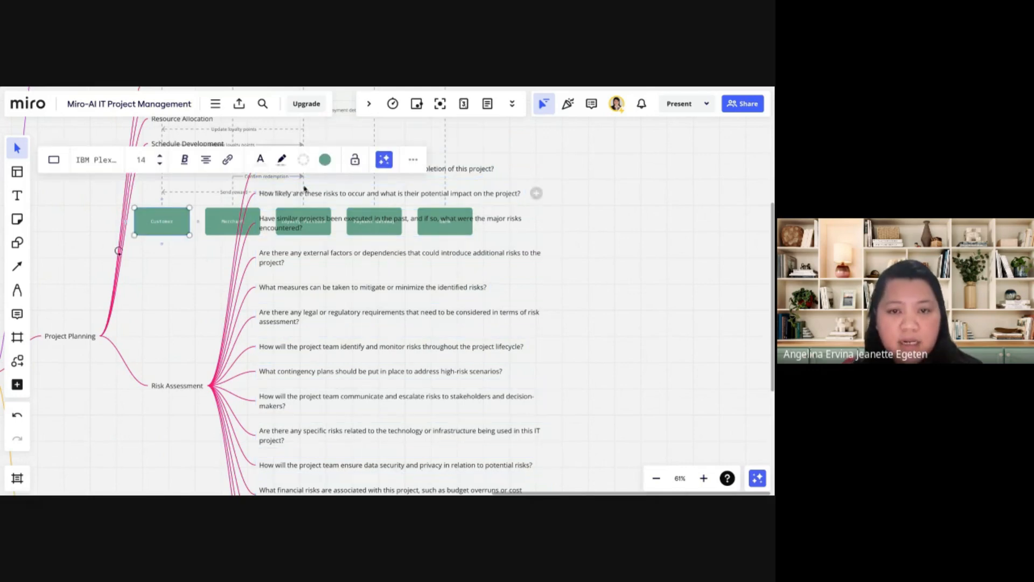
{"action": "scroll", "coordinate": [325, 218], "scroll_direction": "up", "scroll_amount": 3}
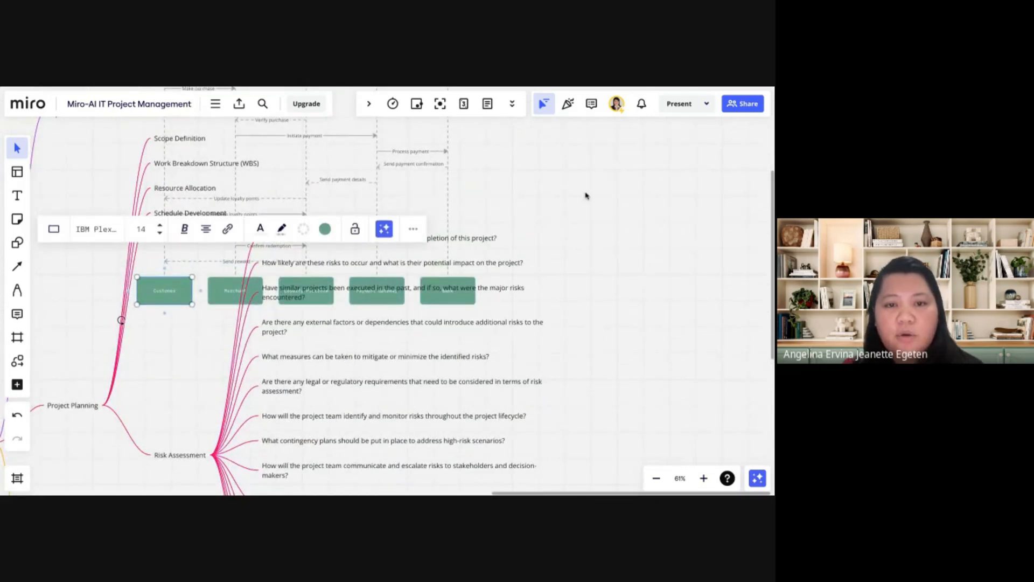
{"action": "left_click", "coordinate": [588, 196]}
{"action": "scroll", "coordinate": [587, 196], "scroll_direction": "up", "scroll_amount": 5}
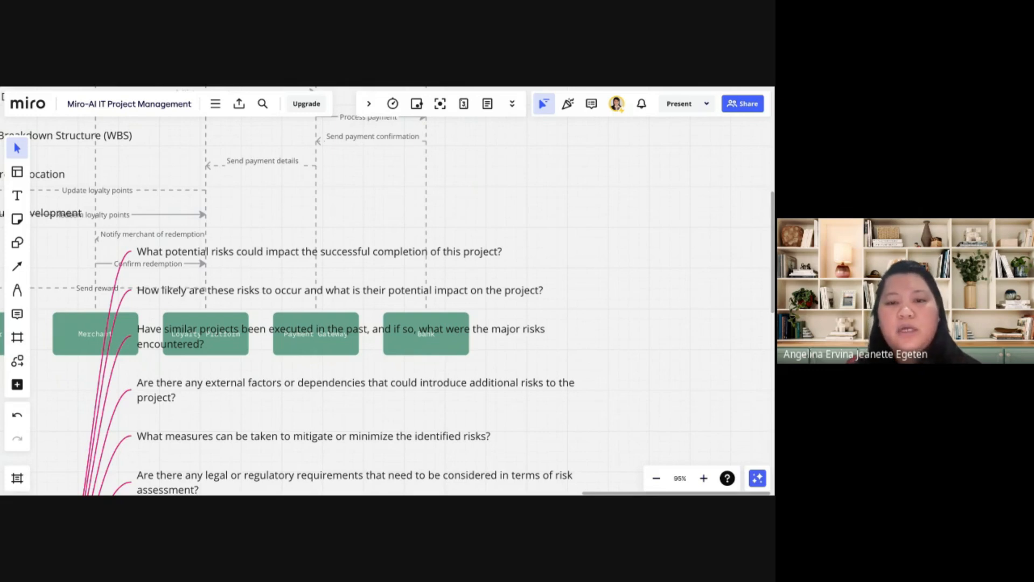
{"action": "scroll", "coordinate": [387, 291], "scroll_direction": "down", "scroll_amount": 3}
{"action": "scroll", "coordinate": [223, 277], "scroll_direction": "down", "scroll_amount": 2}
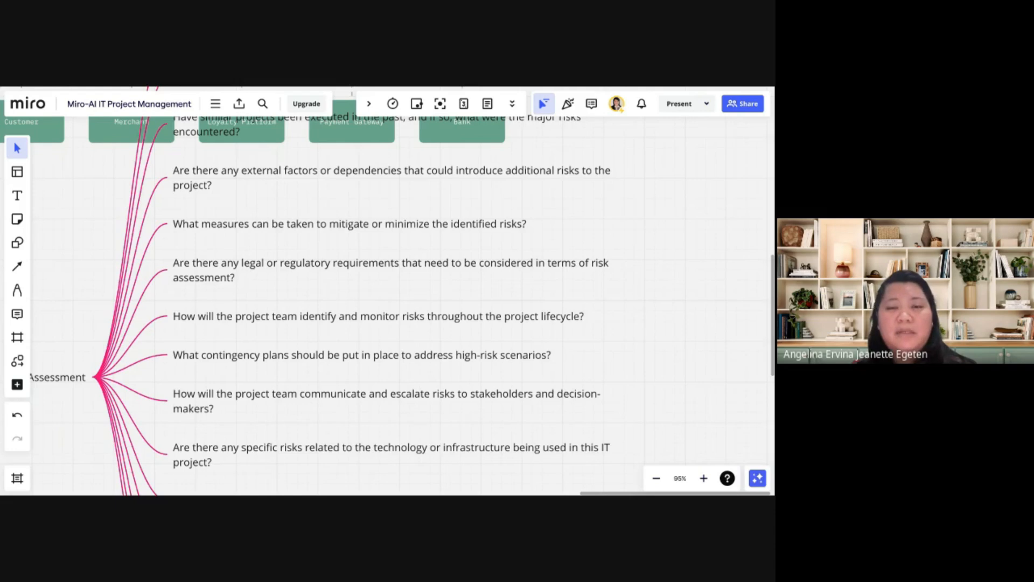
{"action": "scroll", "coordinate": [388, 302], "scroll_direction": "left", "scroll_amount": 2}
{"action": "scroll", "coordinate": [388, 302], "scroll_direction": "right", "scroll_amount": 1}
{"action": "scroll", "coordinate": [388, 301], "scroll_direction": "down", "scroll_amount": 1}
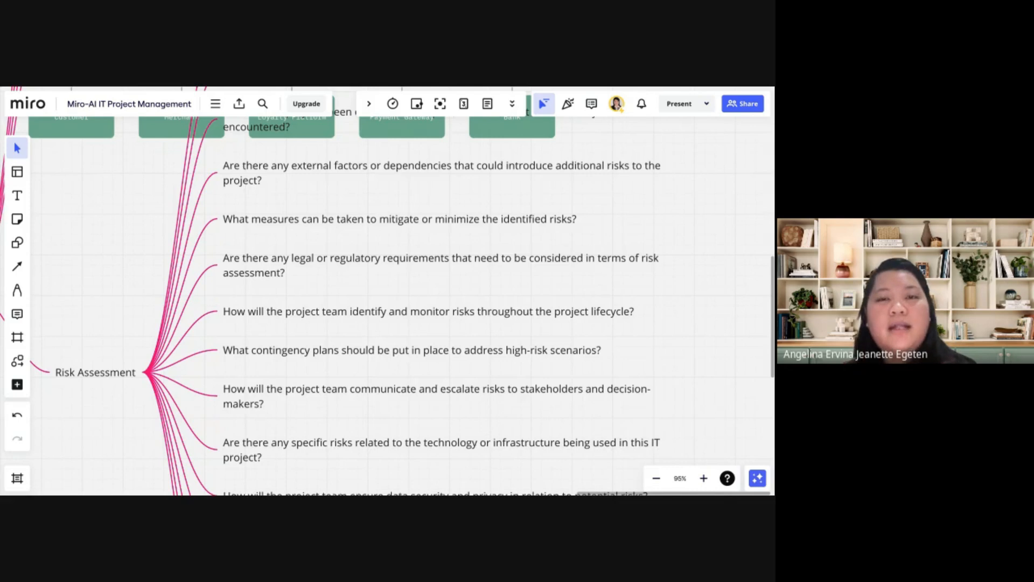
{"action": "scroll", "coordinate": [388, 291], "scroll_direction": "down", "scroll_amount": 1}
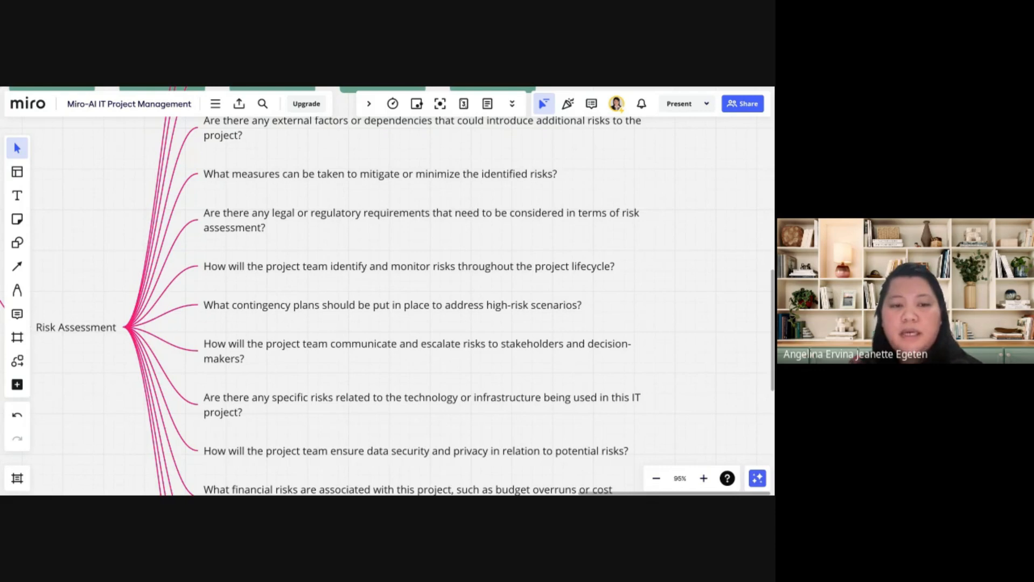
{"action": "scroll", "coordinate": [420, 238], "scroll_direction": "down", "scroll_amount": 2}
{"action": "left_click_drag", "start_coordinate": [421, 238], "coordinate": [475, 242]}
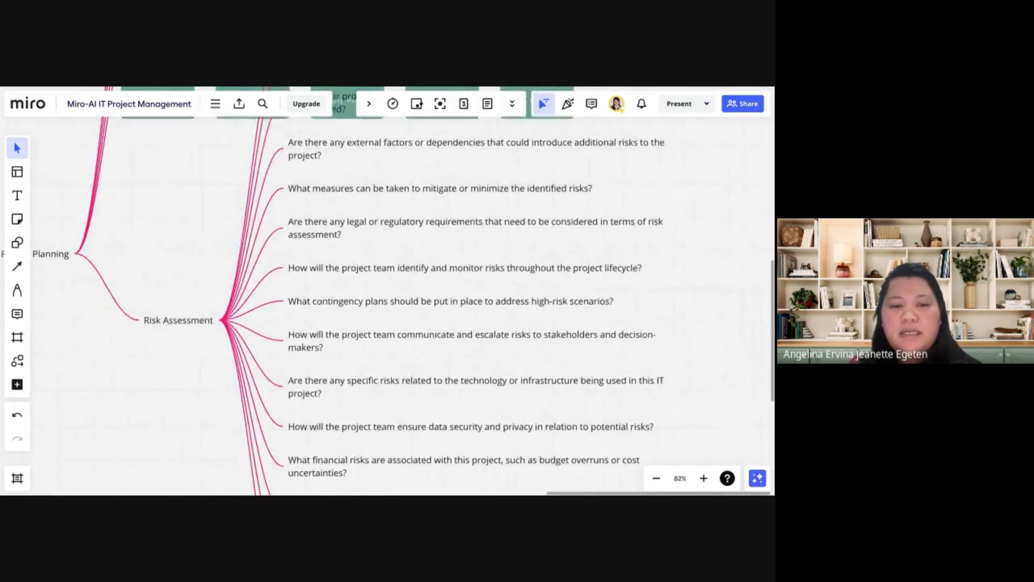
Expand the Risk Assessment node with ideas using Miro Assist
{"action": "left_click", "coordinate": [191, 326]}
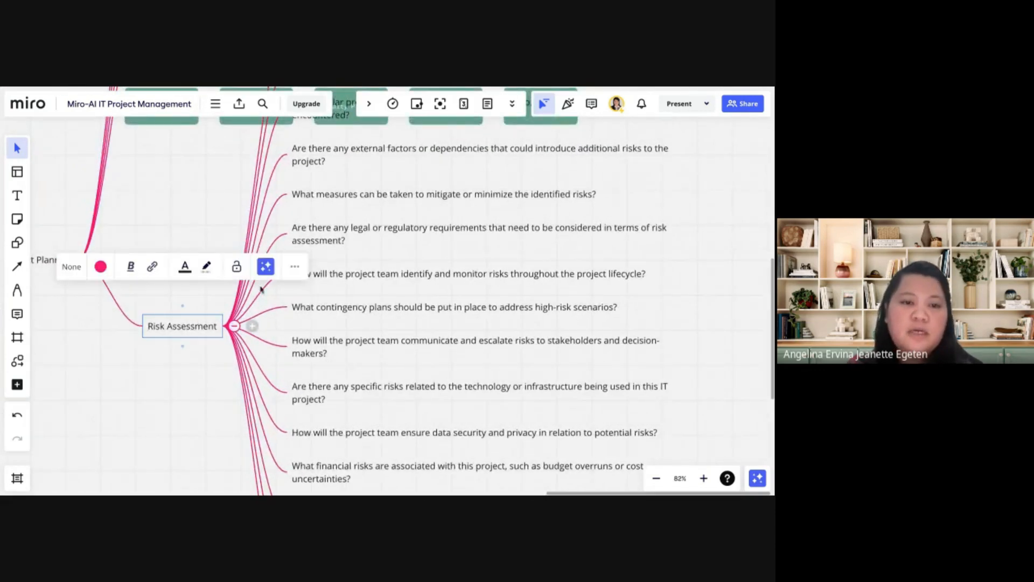
{"action": "left_click", "coordinate": [266, 266]}
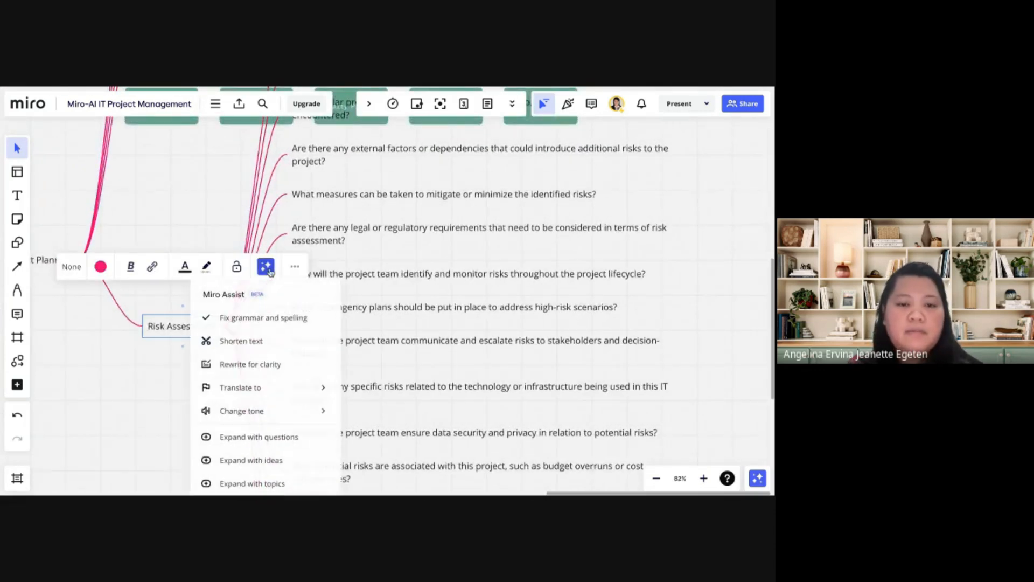
{"action": "left_click", "coordinate": [270, 462]}
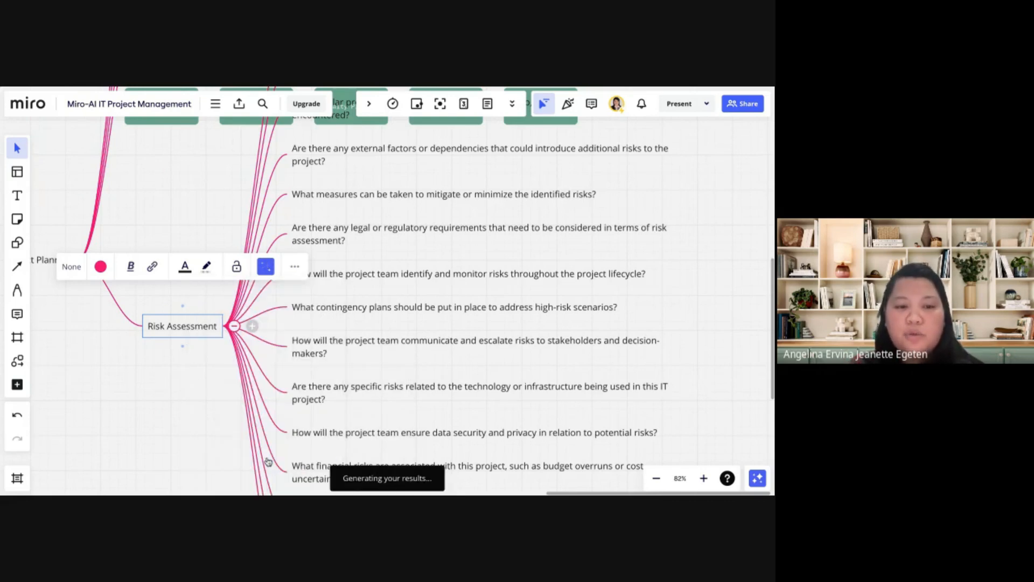
{"action": "scroll", "coordinate": [334, 414], "scroll_direction": "down", "scroll_amount": 3}
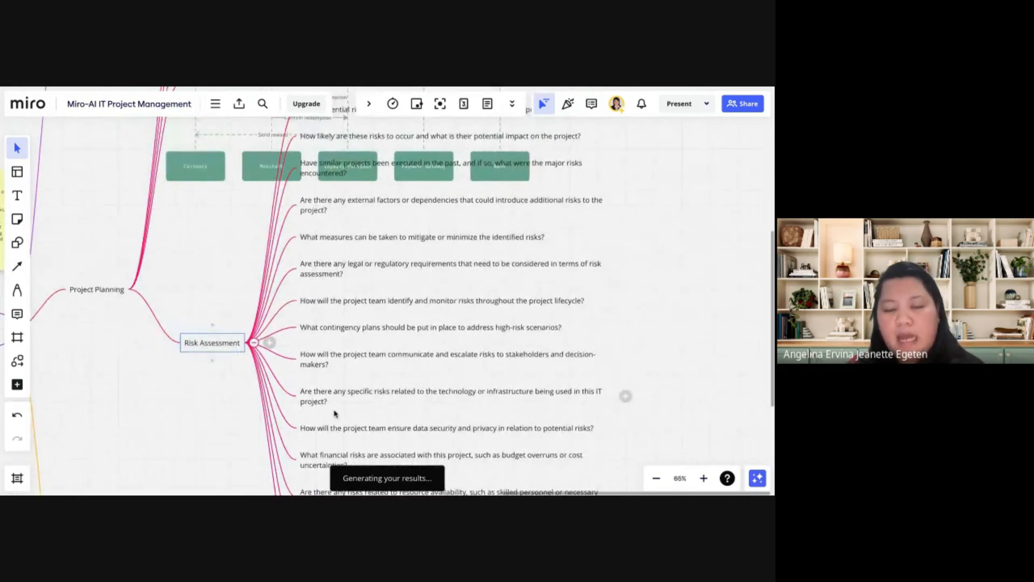
{"action": "scroll", "coordinate": [334, 414], "scroll_direction": "down", "scroll_amount": 1}
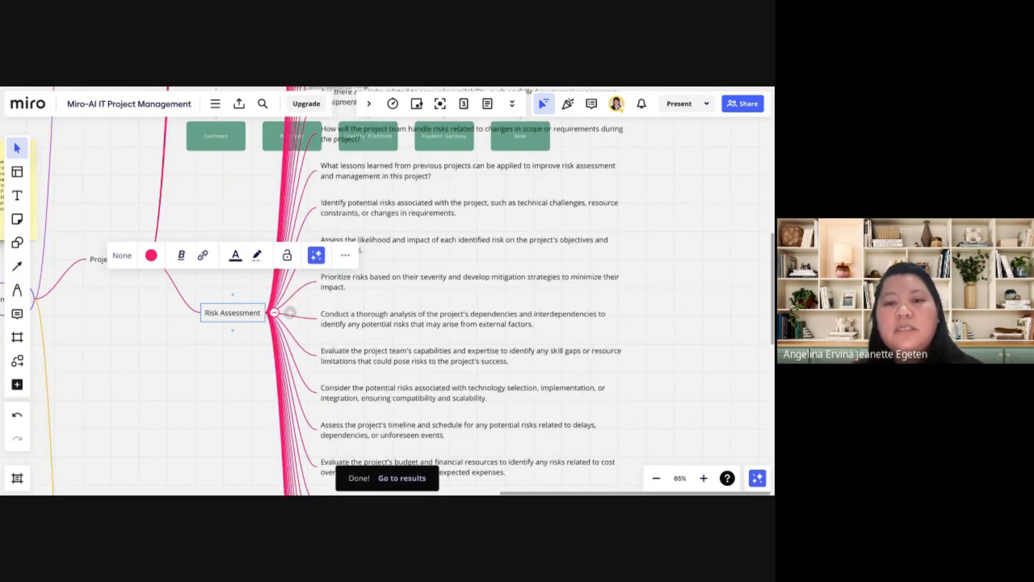
Select the Loyalty Platform sequence diagram and move it sideways, mostly clear of the Risk Assessment questions
{"action": "scroll", "coordinate": [368, 176], "scroll_direction": "down", "scroll_amount": 5}
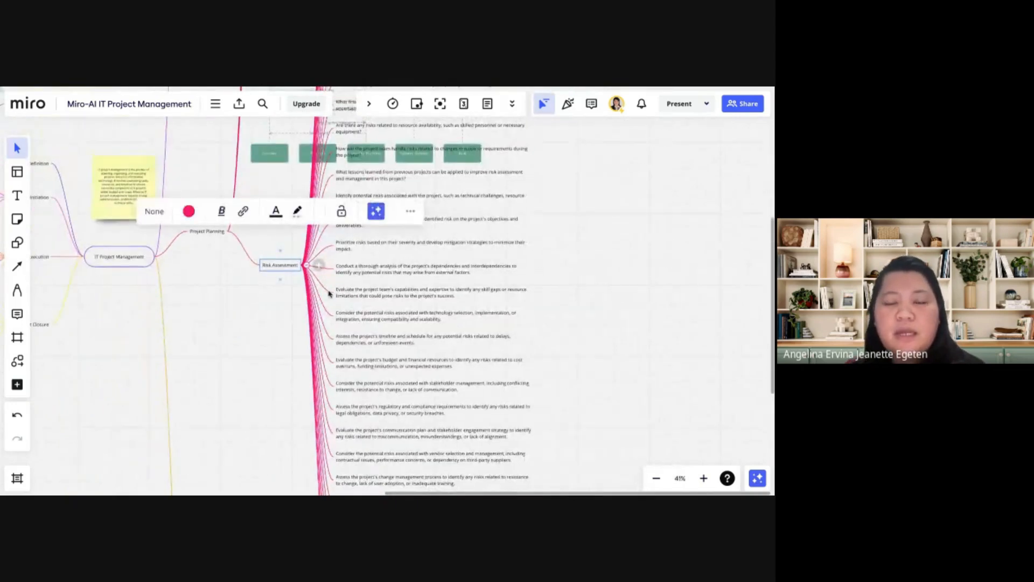
{"action": "scroll", "coordinate": [330, 293], "scroll_direction": "up", "scroll_amount": 3}
{"action": "scroll", "coordinate": [329, 294], "scroll_direction": "down", "scroll_amount": 5}
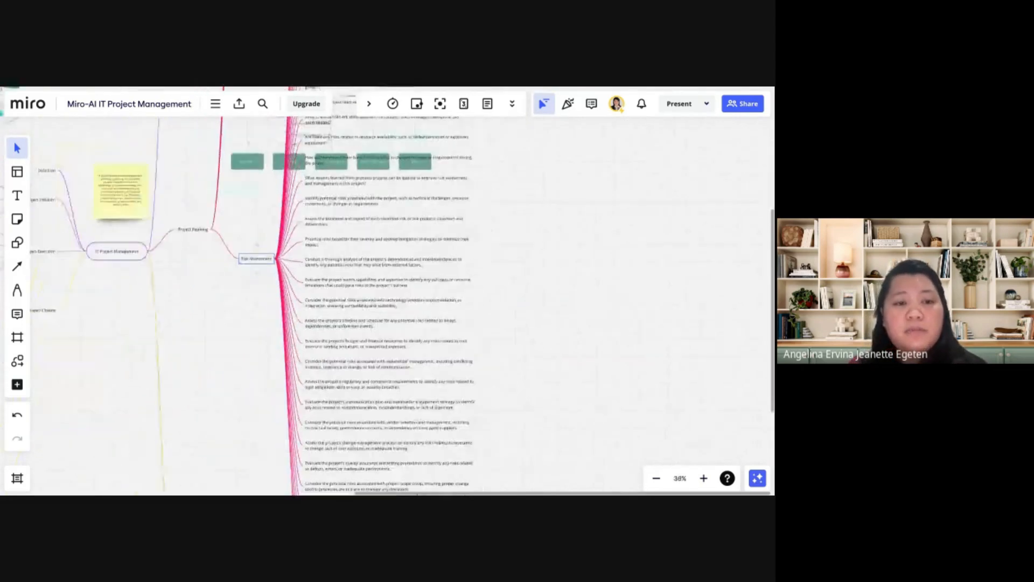
{"action": "scroll", "coordinate": [539, 305], "scroll_direction": "up", "scroll_amount": 5}
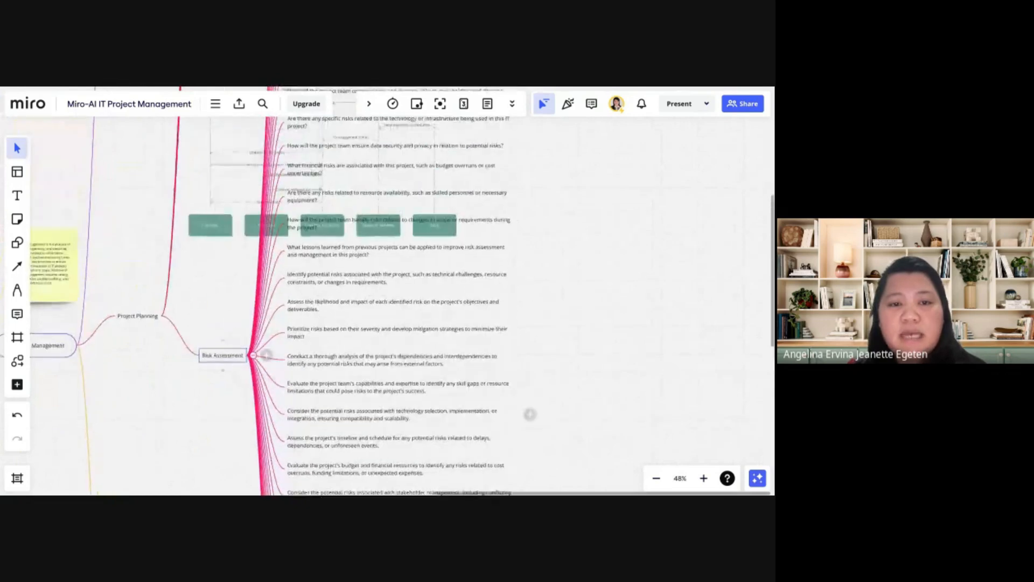
{"action": "scroll", "coordinate": [216, 189], "scroll_direction": "up", "scroll_amount": 1}
{"action": "left_click_drag", "start_coordinate": [205, 178], "coordinate": [504, 407]}
{"action": "left_click_drag", "start_coordinate": [216, 392], "coordinate": [520, 333]}
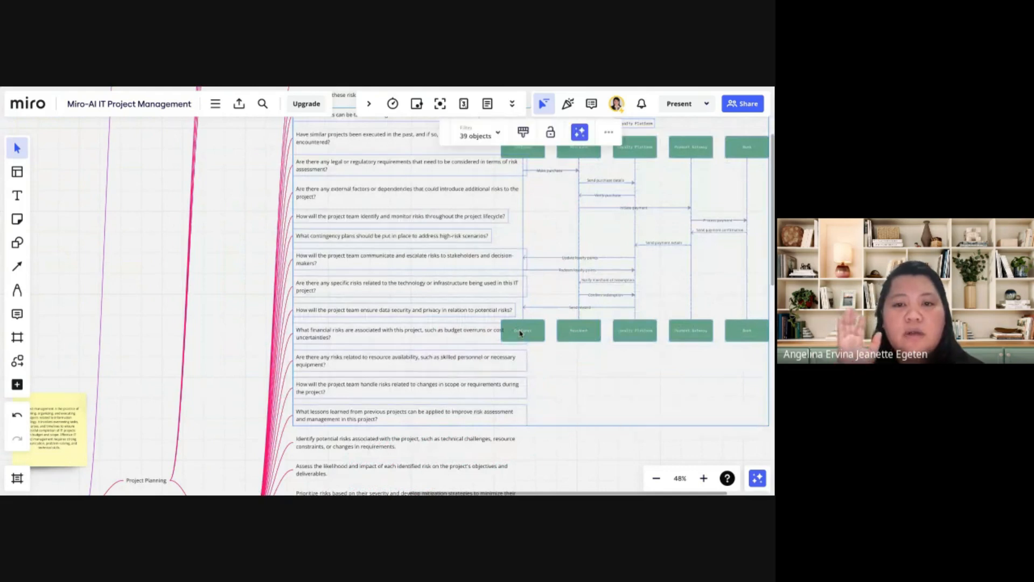
Read the ideas generated below the questions under Risk Assessment and clear the current selection
{"action": "scroll", "coordinate": [473, 266], "scroll_direction": "up", "scroll_amount": 3}
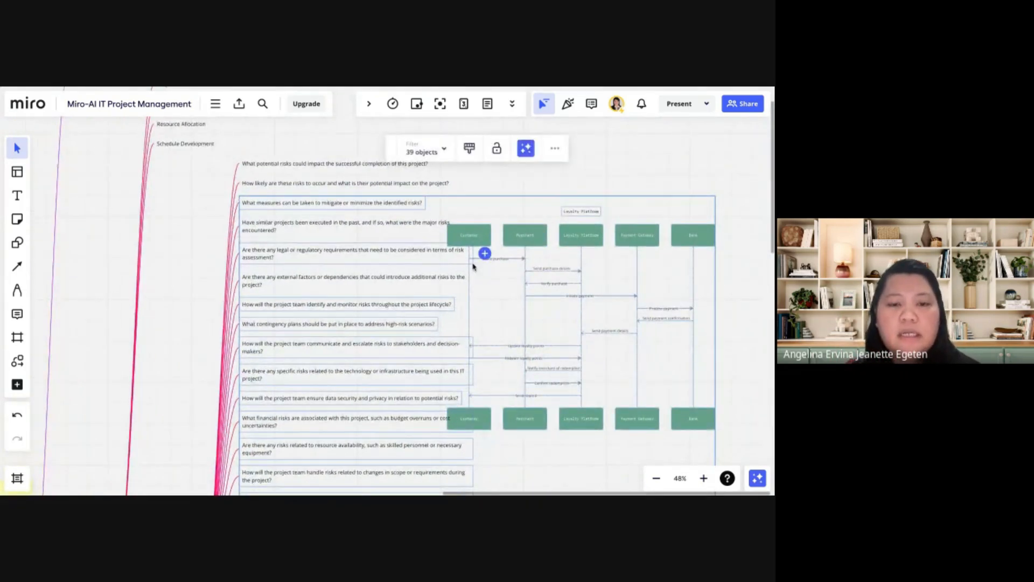
{"action": "scroll", "coordinate": [473, 266], "scroll_direction": "down", "scroll_amount": 5}
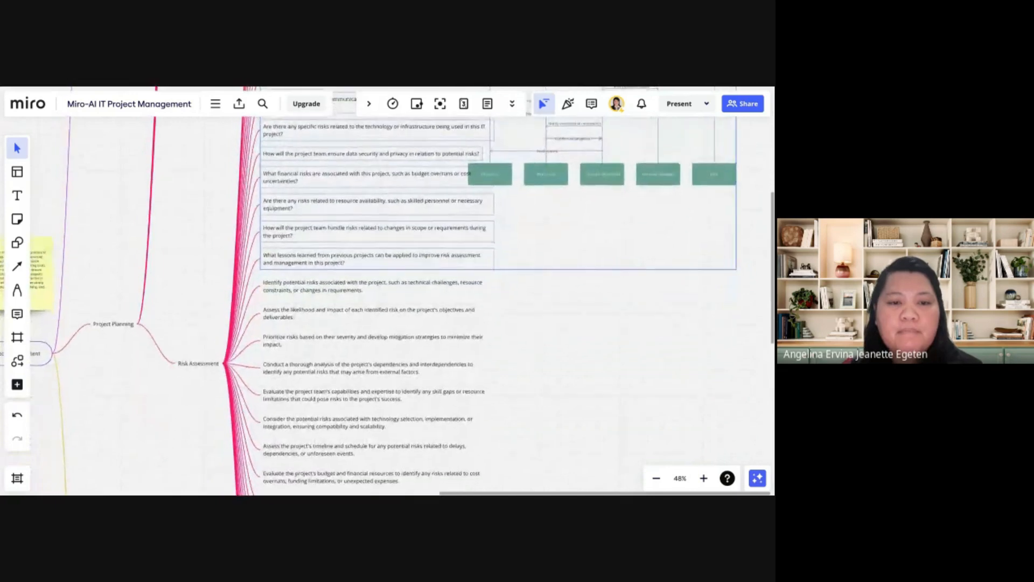
{"action": "scroll", "coordinate": [380, 256], "scroll_direction": "down", "scroll_amount": 1}
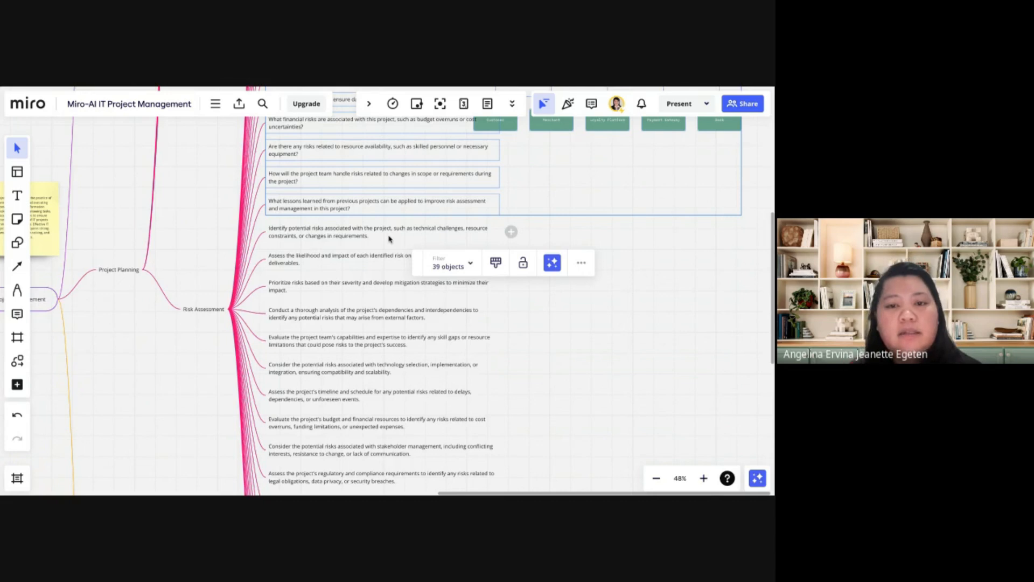
{"action": "scroll", "coordinate": [388, 236], "scroll_direction": "up", "scroll_amount": 5}
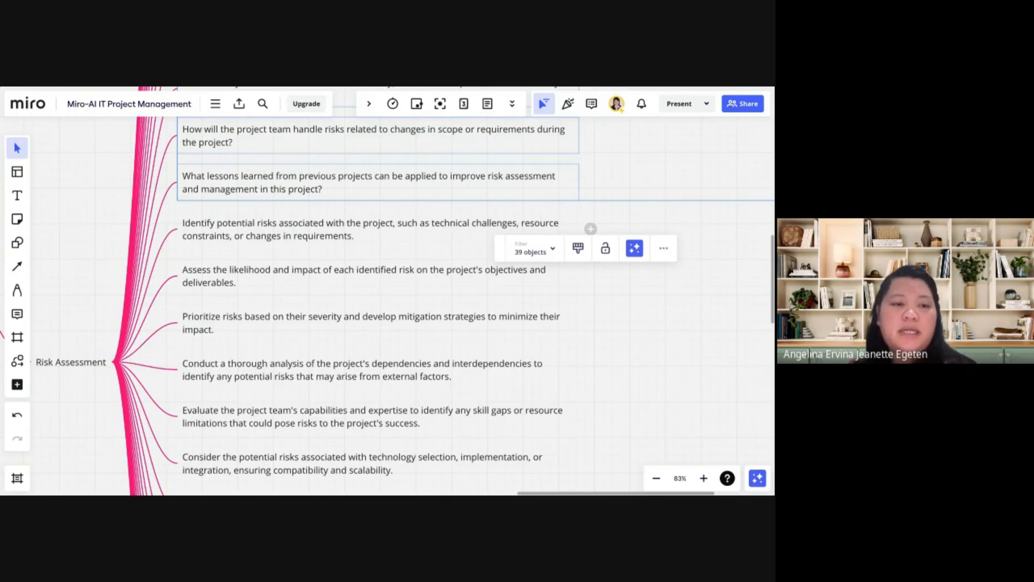
{"action": "left_click", "coordinate": [635, 248]}
{"action": "left_click", "coordinate": [727, 211]}
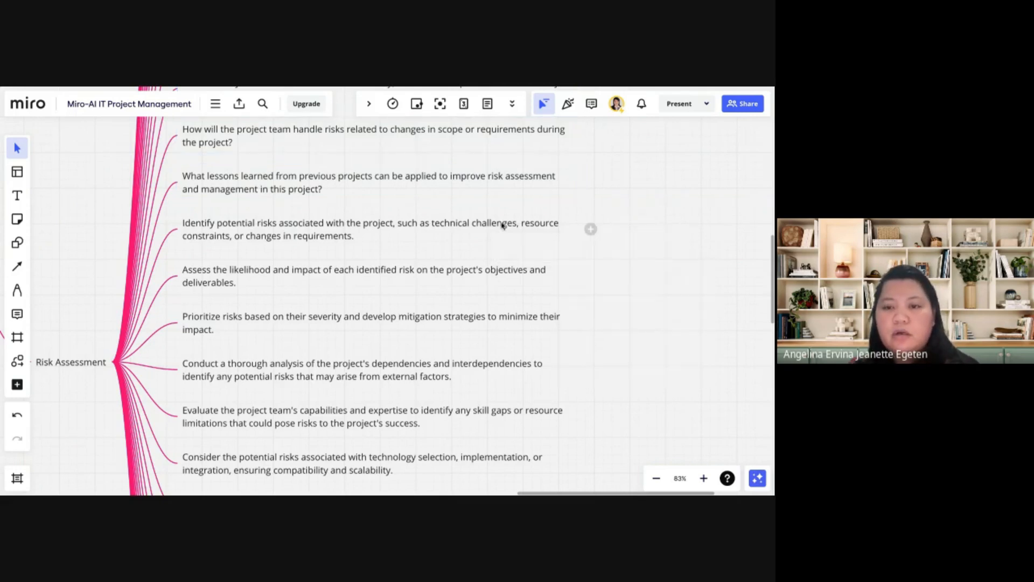
{"action": "left_click", "coordinate": [502, 226]}
Review the Miro Assist options for expanding the Risk Assessment node, including expanding with topics, without applying any
{"action": "left_click", "coordinate": [79, 367]}
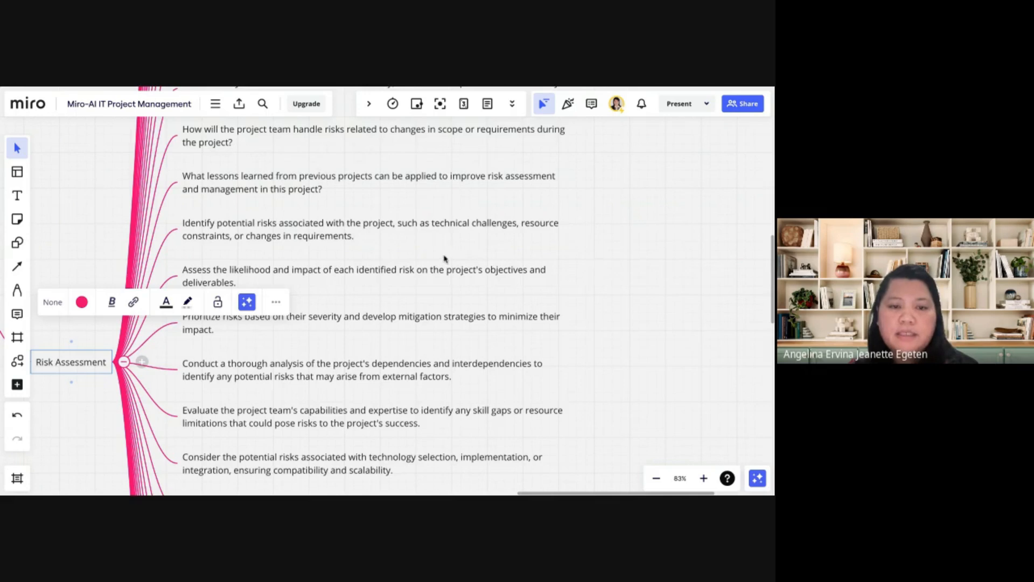
{"action": "left_click", "coordinate": [247, 302]}
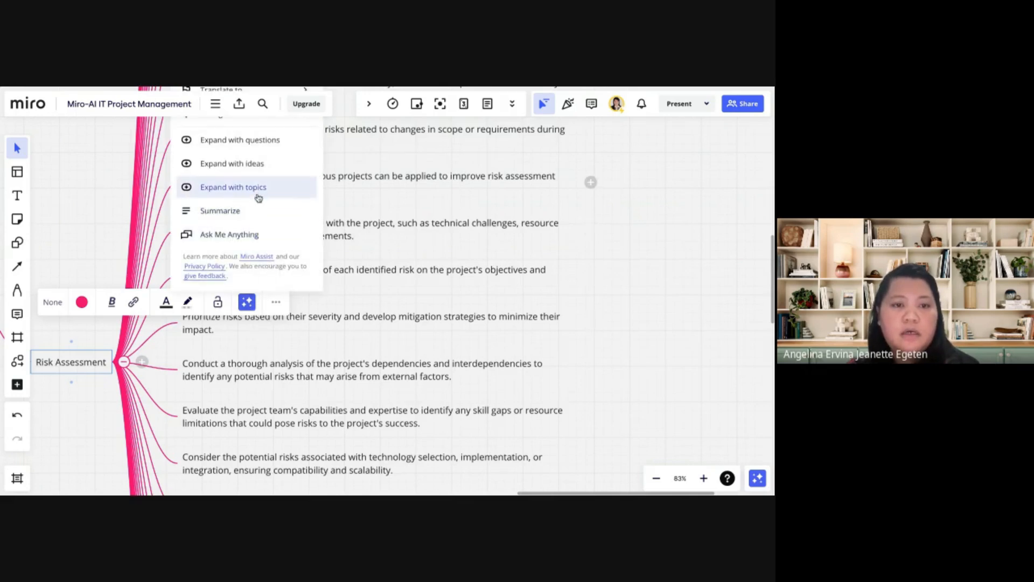
{"action": "left_click", "coordinate": [687, 330]}
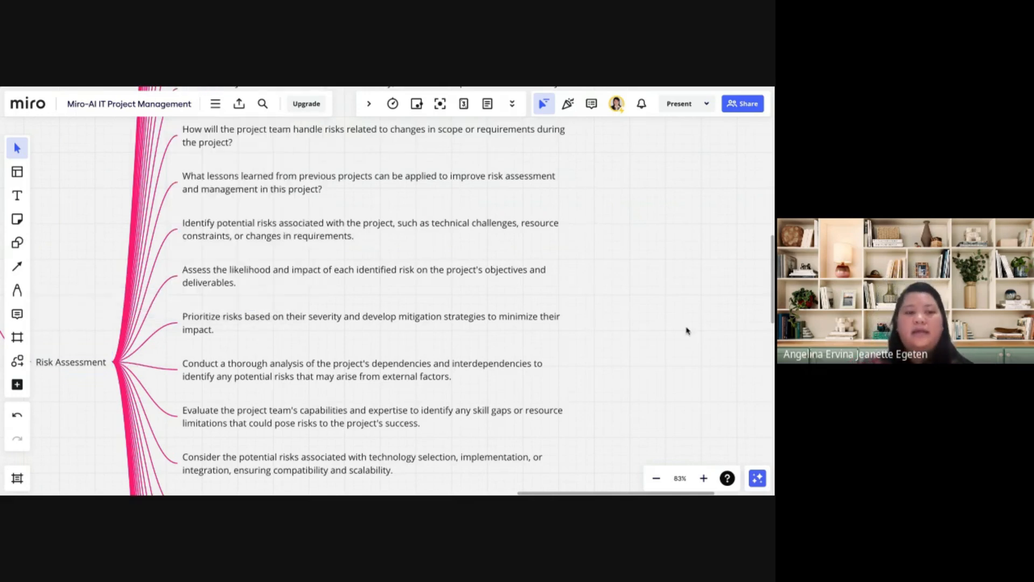
Look over the mind map and generated board content, and review the Miro Assist generators listed in the command palette
{"action": "scroll", "coordinate": [686, 331], "scroll_direction": "down", "scroll_amount": 6}
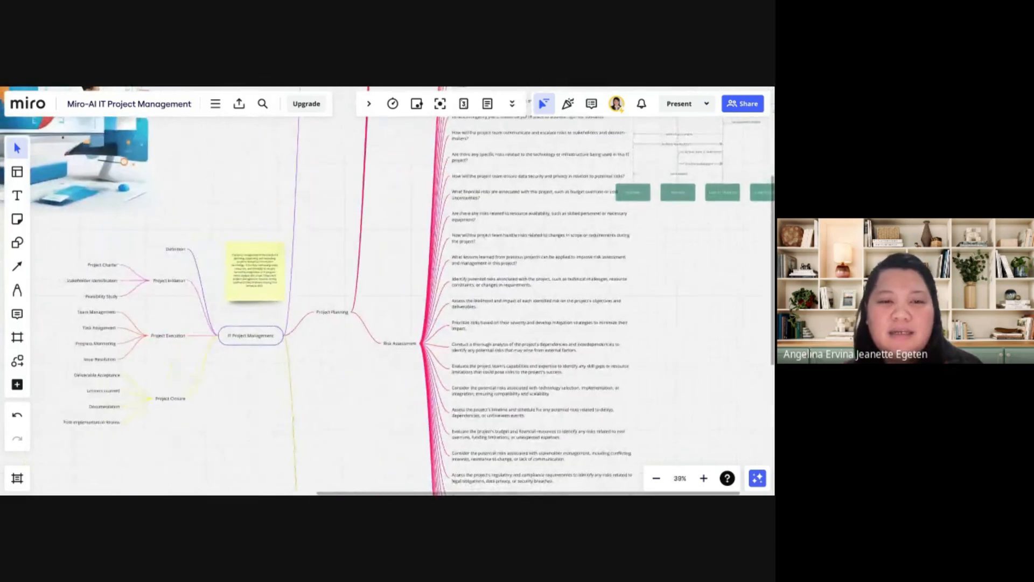
{"action": "scroll", "coordinate": [686, 330], "scroll_direction": "down", "scroll_amount": 2}
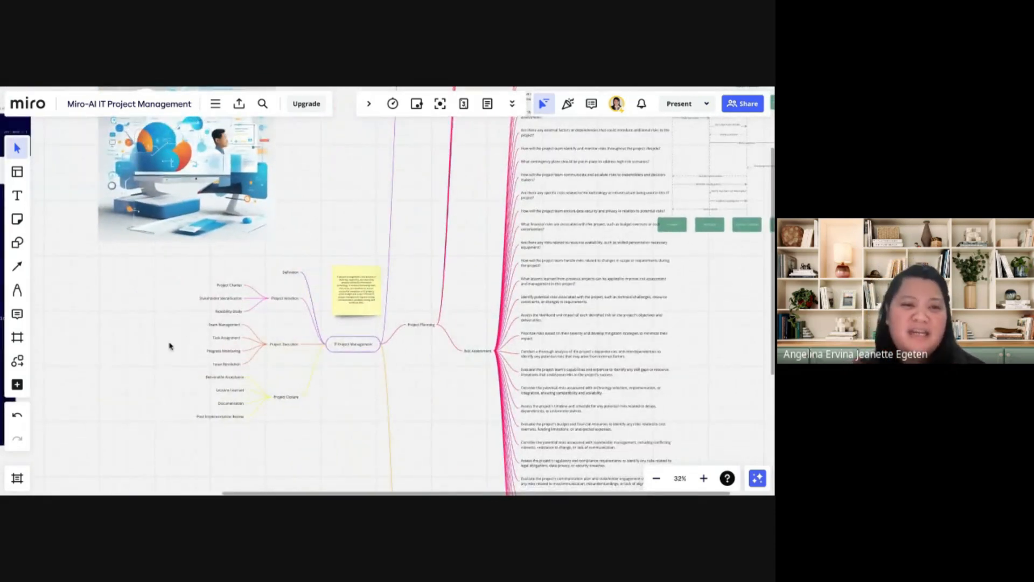
{"action": "scroll", "coordinate": [169, 346], "scroll_direction": "left", "scroll_amount": 5}
{"action": "scroll", "coordinate": [169, 346], "scroll_direction": "up", "scroll_amount": 1}
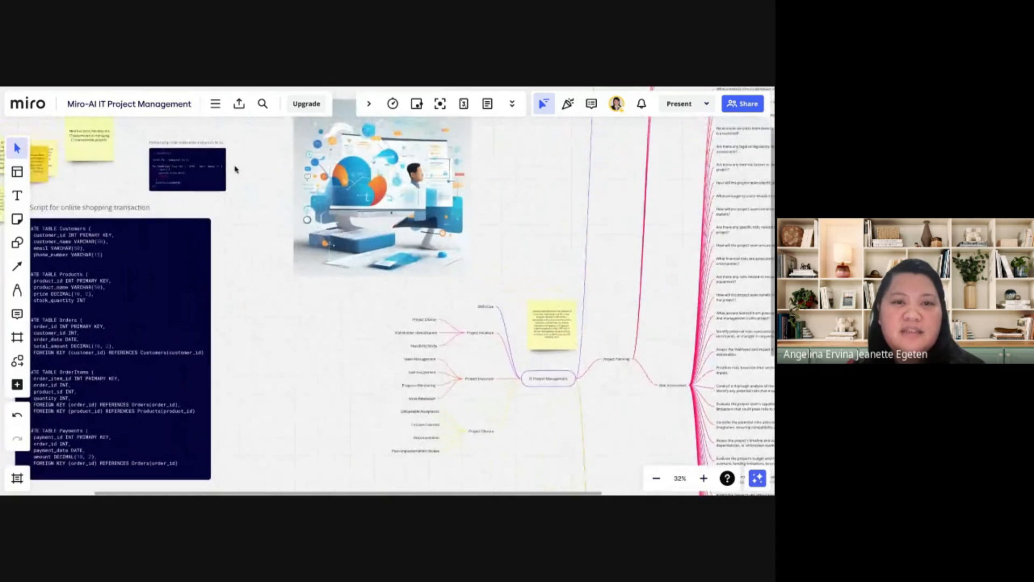
{"action": "left_click", "coordinate": [217, 104]}
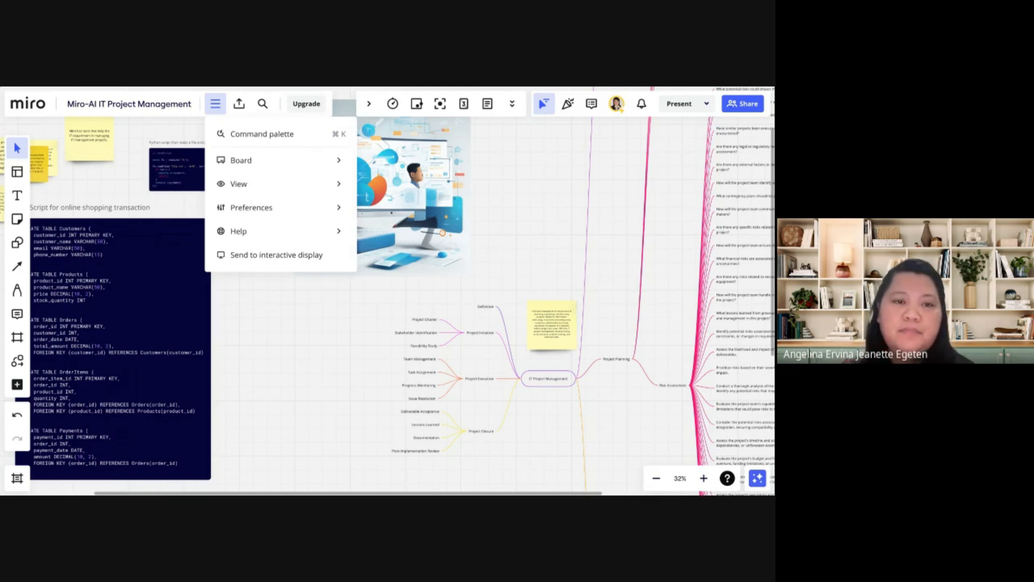
{"action": "left_click", "coordinate": [234, 134]}
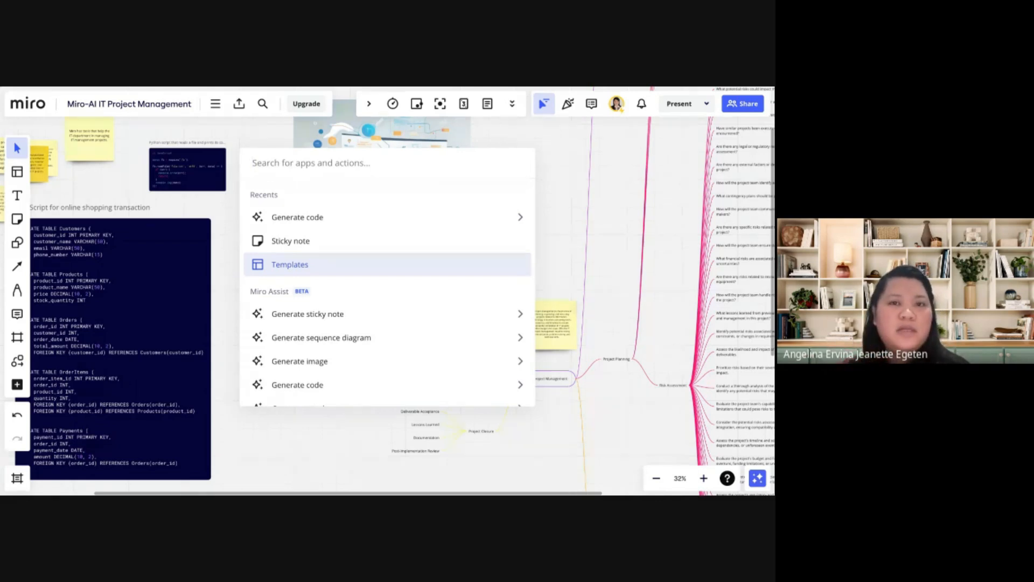
{"action": "scroll", "coordinate": [332, 343], "scroll_direction": "down", "scroll_amount": 3}
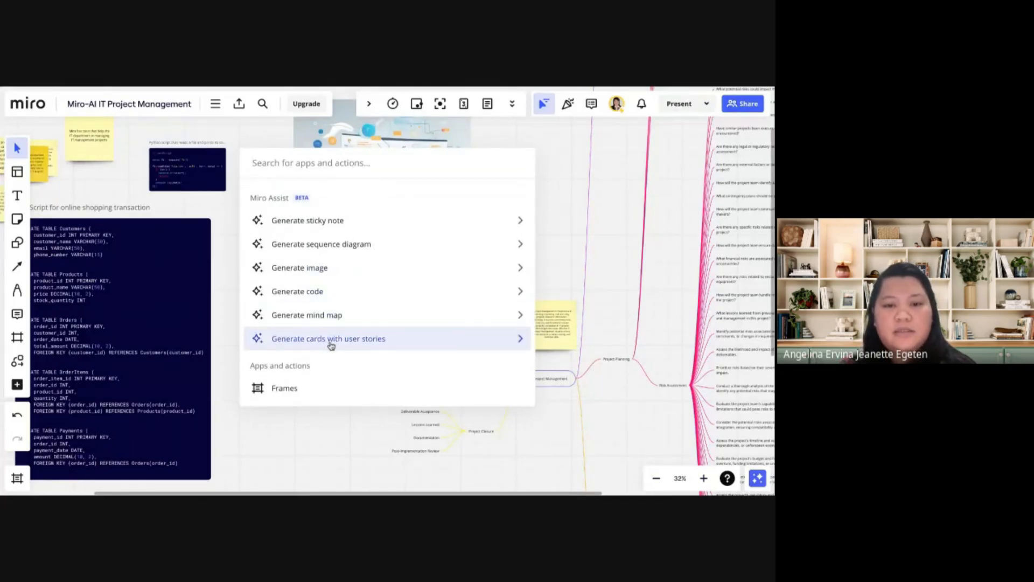
{"action": "scroll", "coordinate": [331, 378], "scroll_direction": "down", "scroll_amount": 2}
{"action": "left_click", "coordinate": [326, 465]}
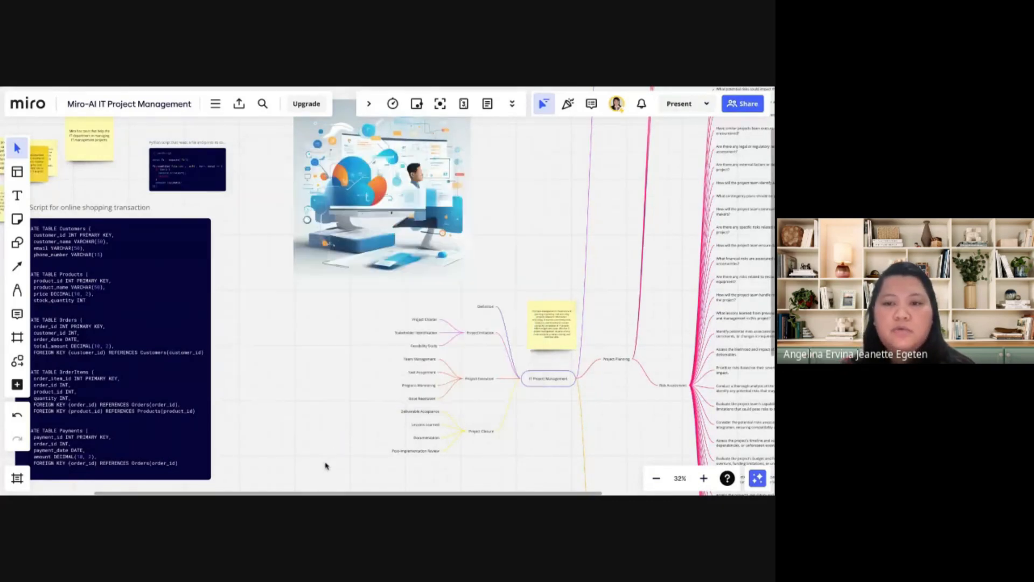
Look over the Loyalty Platform sequence diagram beside the Risk Assessment questions, selecting its objects and clearing the selection
{"action": "scroll", "coordinate": [326, 466], "scroll_direction": "right", "scroll_amount": 10}
{"action": "scroll", "coordinate": [326, 466], "scroll_direction": "up", "scroll_amount": 3}
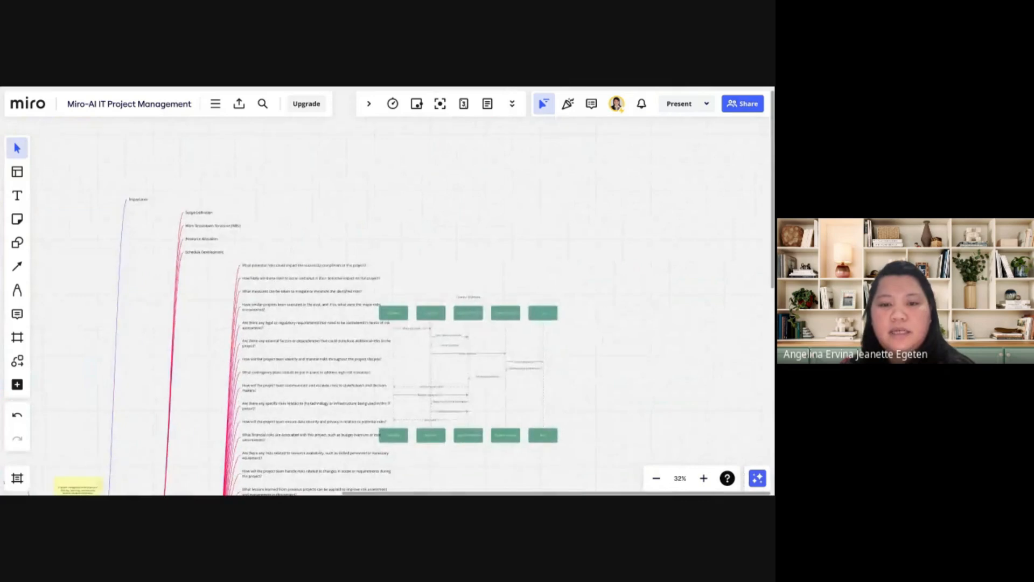
{"action": "scroll", "coordinate": [419, 412], "scroll_direction": "up", "scroll_amount": 5}
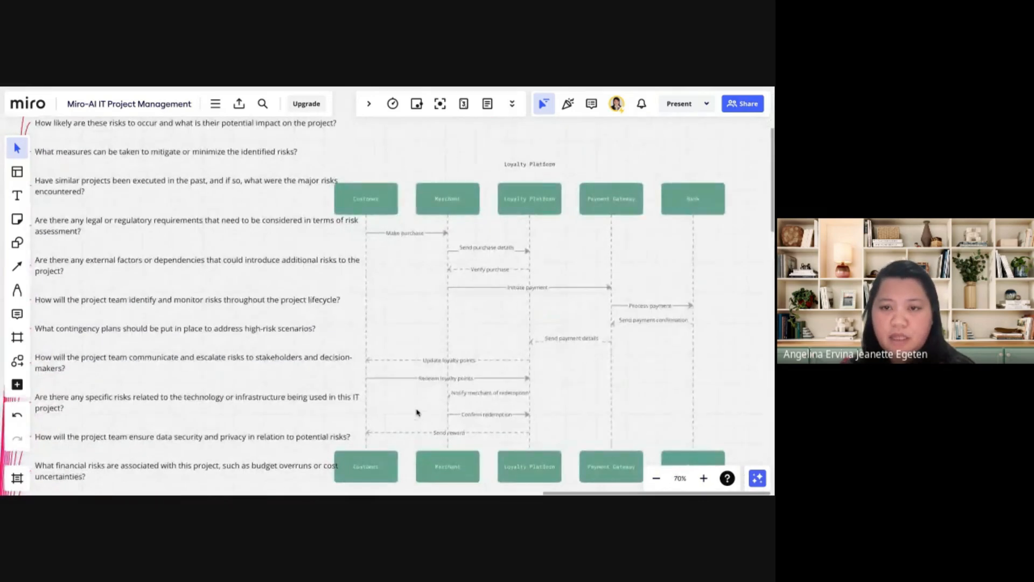
{"action": "scroll", "coordinate": [418, 412], "scroll_direction": "right", "scroll_amount": 2}
{"action": "left_click_drag", "start_coordinate": [726, 457], "coordinate": [323, 181]}
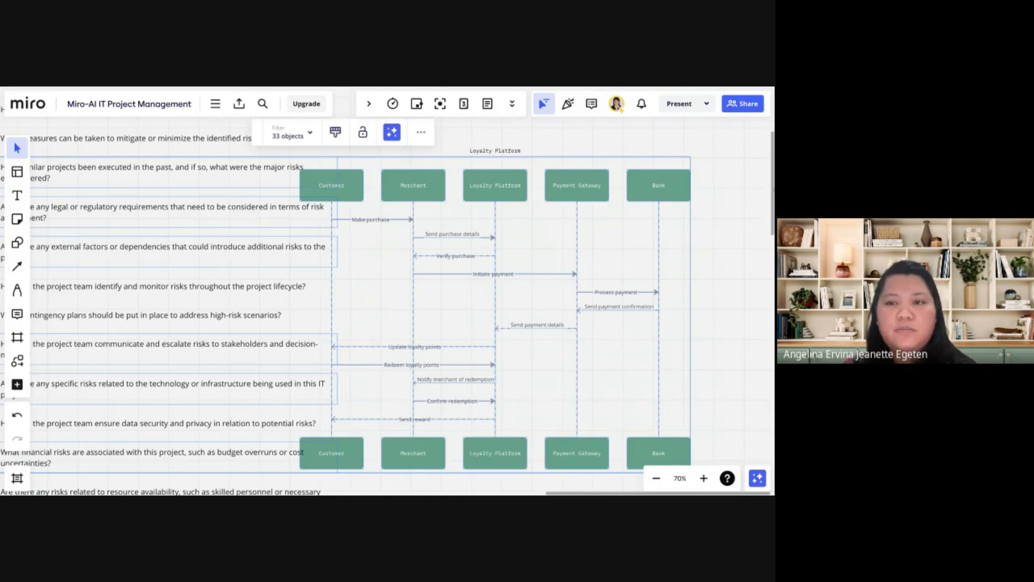
{"action": "left_click", "coordinate": [595, 168]}
Generate a sequence diagram for "online shopping transaction" with Miro Assist in the empty board area beyond the Loyalty Platform diagram
{"action": "scroll", "coordinate": [450, 215], "scroll_direction": "right", "scroll_amount": 10}
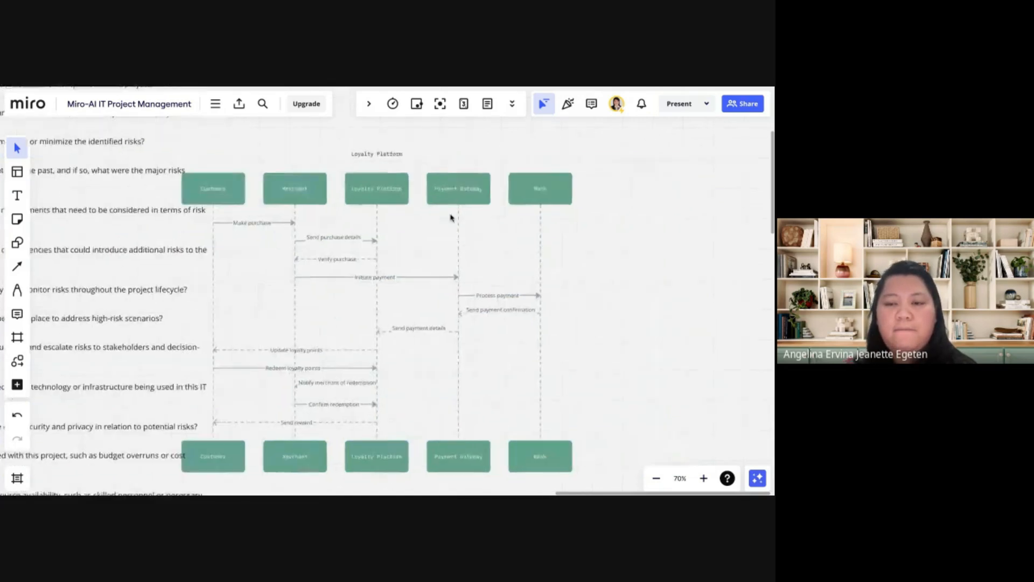
{"action": "scroll", "coordinate": [450, 216], "scroll_direction": "right", "scroll_amount": 5}
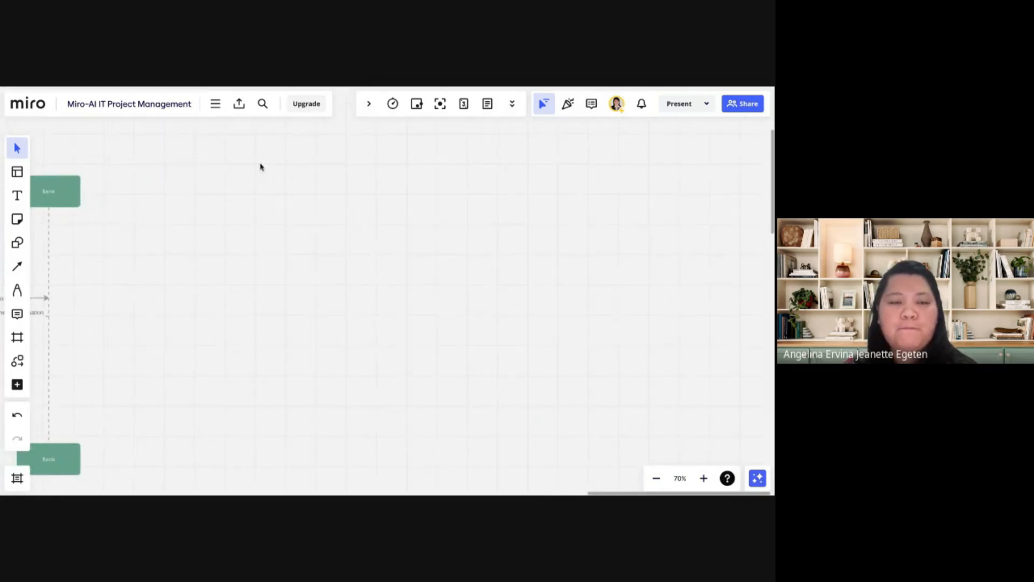
{"action": "left_click", "coordinate": [216, 106]}
{"action": "left_click", "coordinate": [235, 132]}
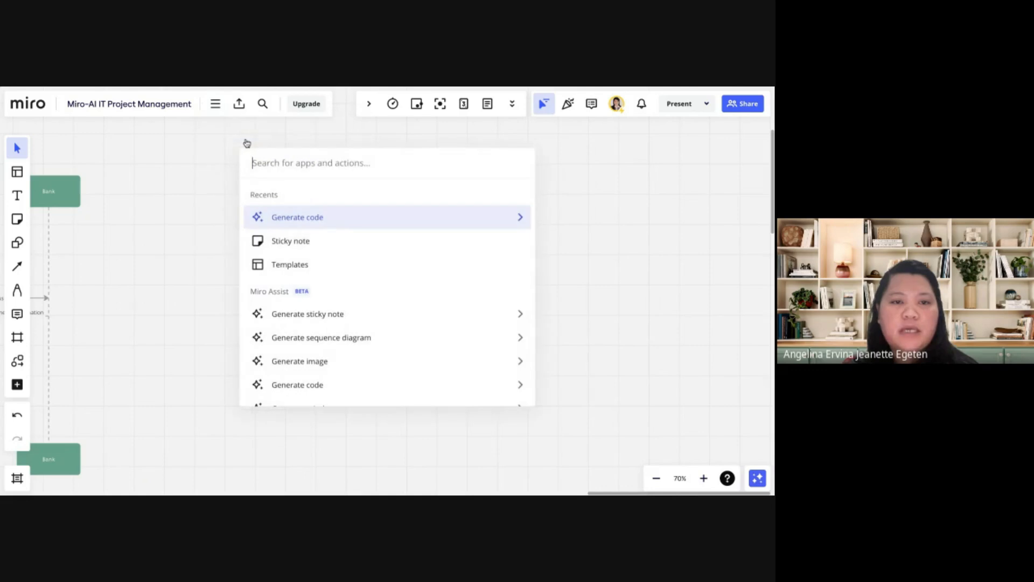
{"action": "left_click", "coordinate": [347, 337]}
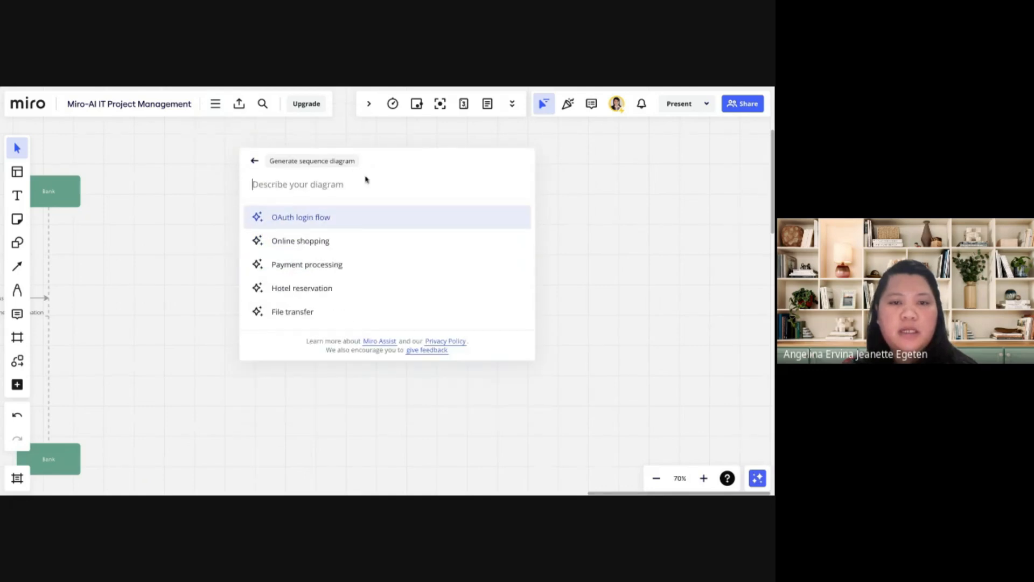
{"action": "type", "text": "on"}
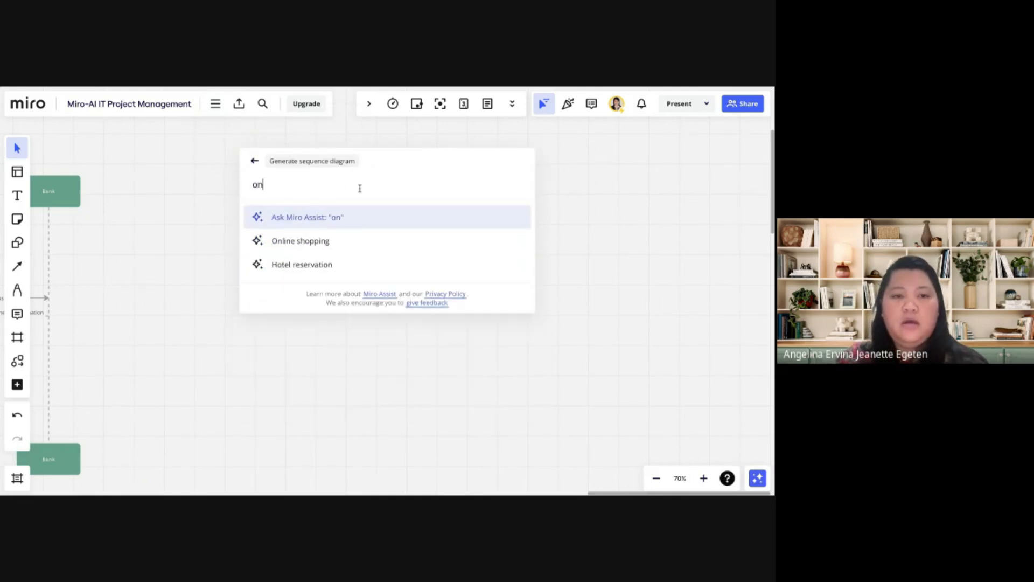
{"action": "type", "text": "line shopping transaction"}
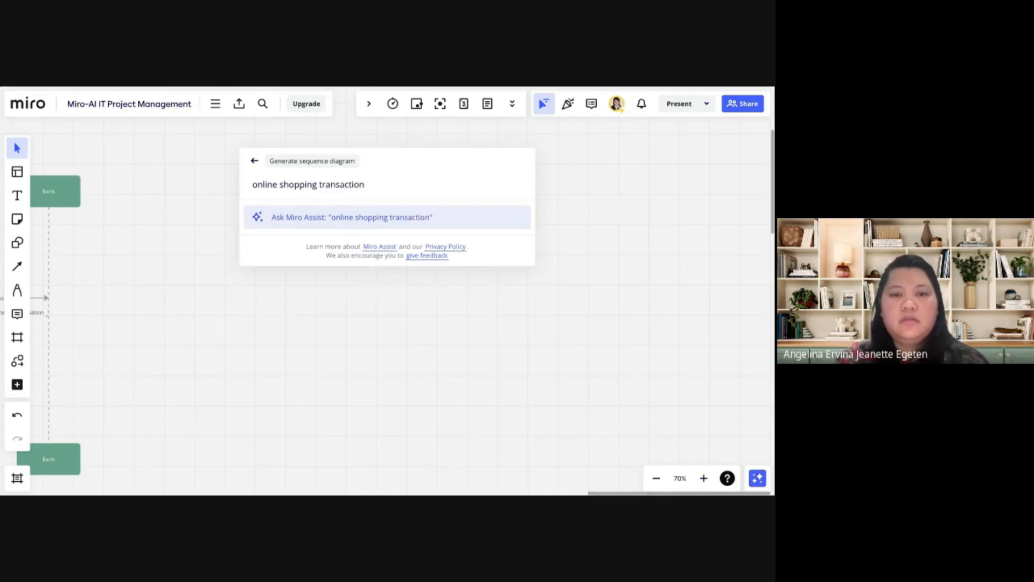
{"action": "key", "text": "Return"}
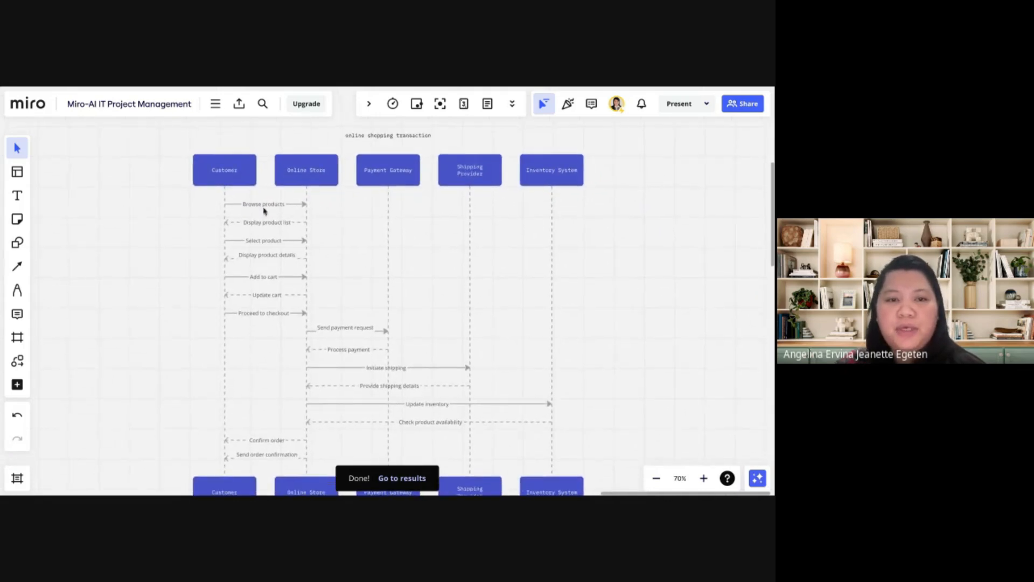
{"action": "left_click_drag", "start_coordinate": [154, 130], "coordinate": [634, 369]}
{"action": "scroll", "coordinate": [634, 369], "scroll_direction": "up", "scroll_amount": 3}
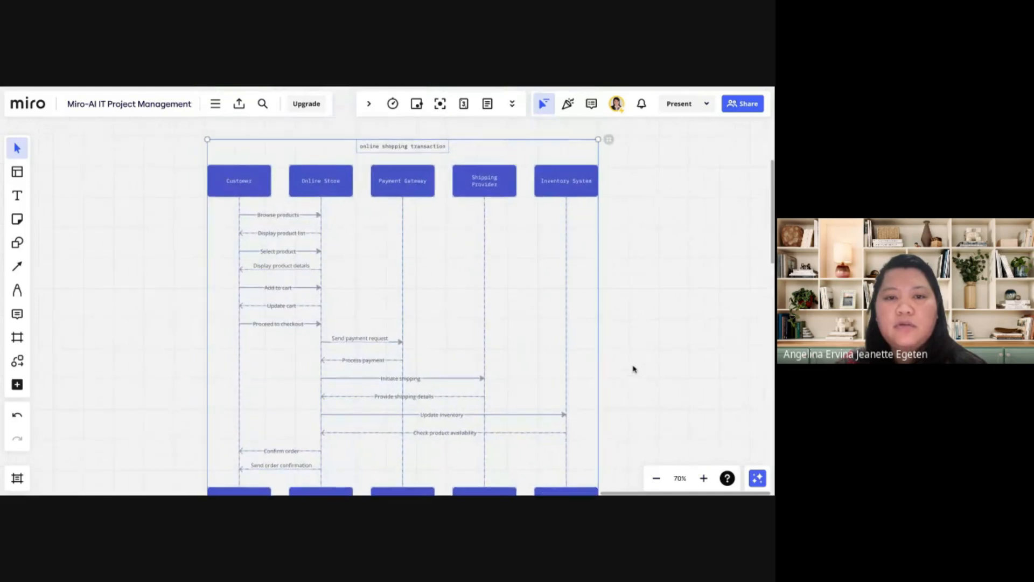
{"action": "left_click", "coordinate": [214, 103]}
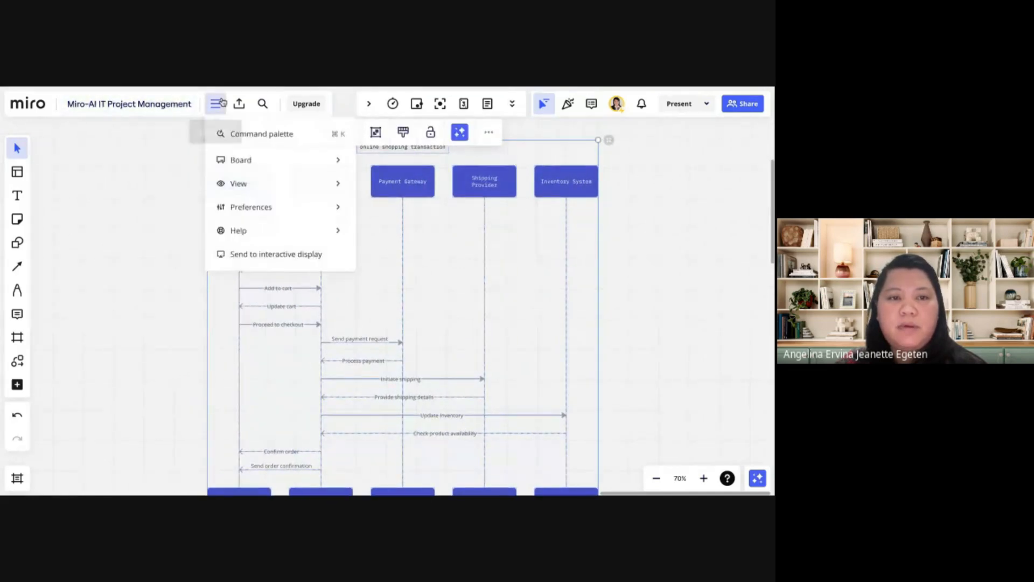
{"action": "left_click", "coordinate": [237, 138]}
{"action": "scroll", "coordinate": [314, 331], "scroll_direction": "down", "scroll_amount": 3}
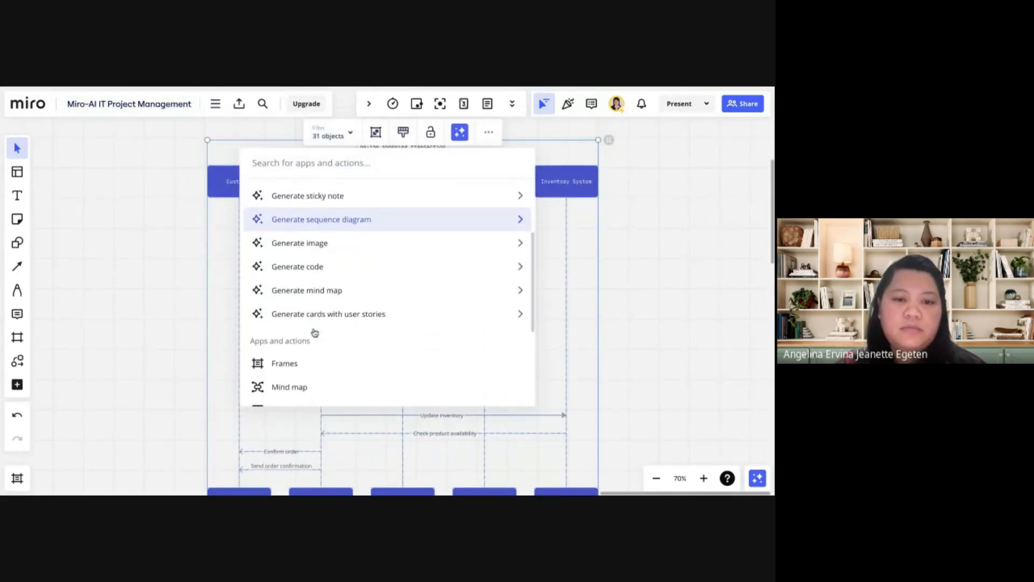
{"action": "left_click", "coordinate": [364, 318]}
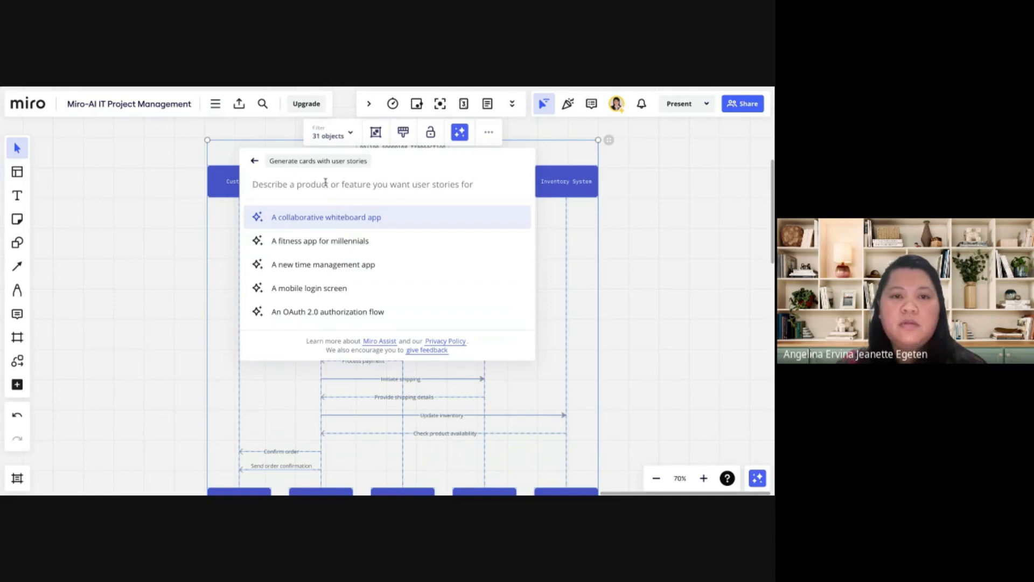
{"action": "left_click", "coordinate": [684, 305]}
Generate cards with user stories for "online shopping transaction" with Miro Assist in the empty space beside the new sequence diagram
{"action": "scroll", "coordinate": [700, 311], "scroll_direction": "right", "scroll_amount": 3}
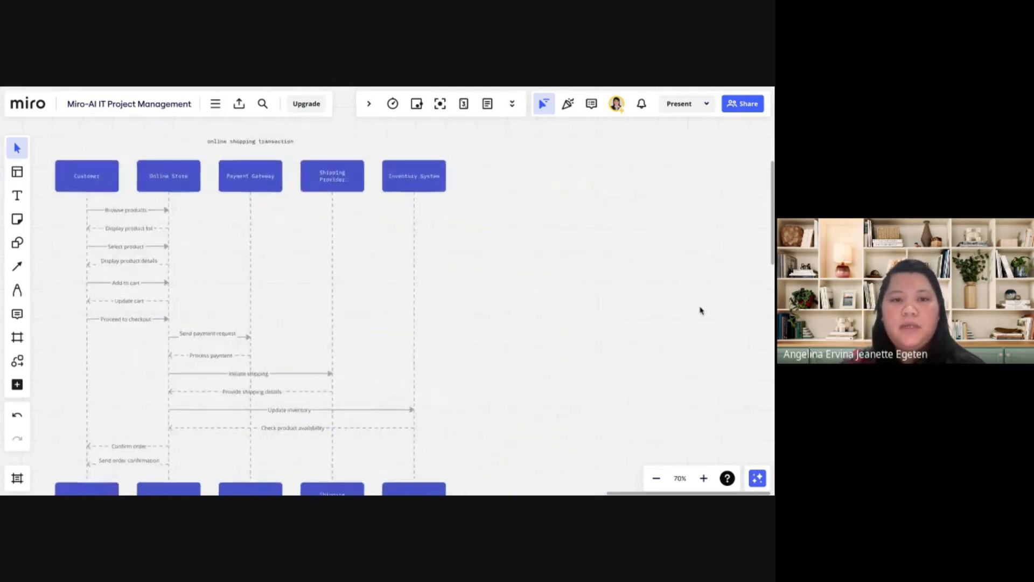
{"action": "scroll", "coordinate": [700, 311], "scroll_direction": "right", "scroll_amount": 5}
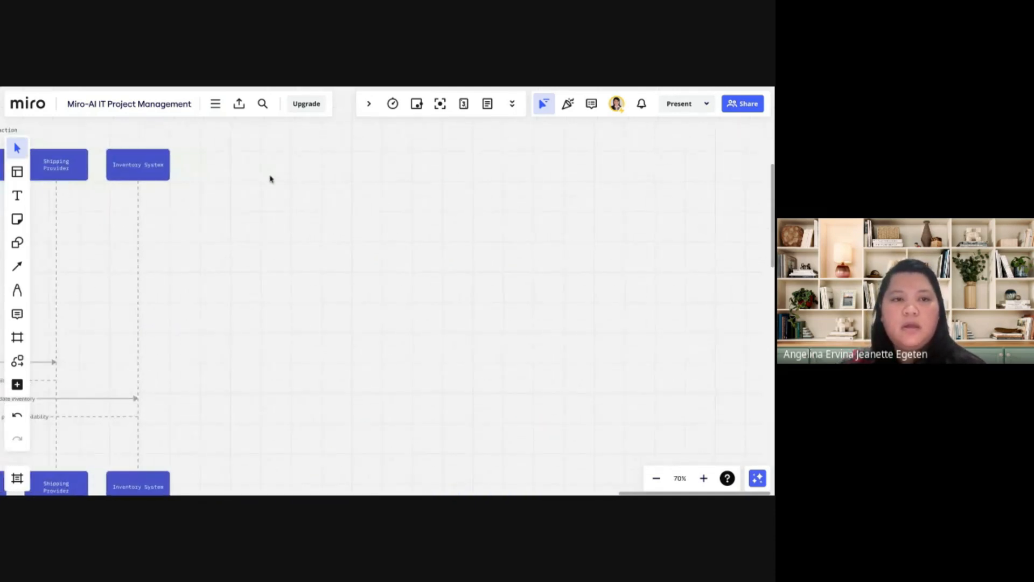
{"action": "left_click", "coordinate": [215, 105]}
{"action": "left_click", "coordinate": [232, 133]}
{"action": "scroll", "coordinate": [332, 375], "scroll_direction": "down", "scroll_amount": 3}
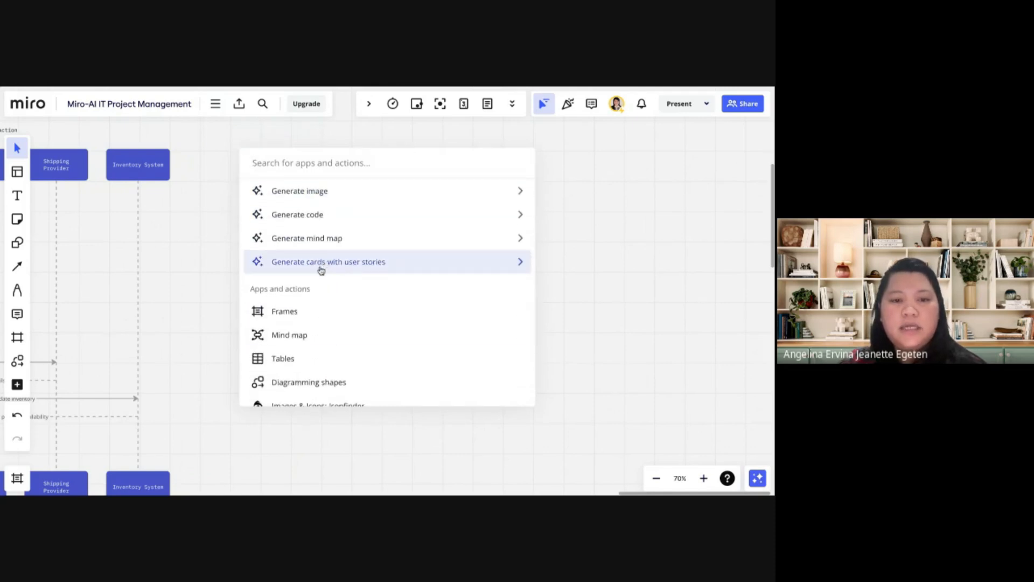
{"action": "left_click", "coordinate": [350, 264]}
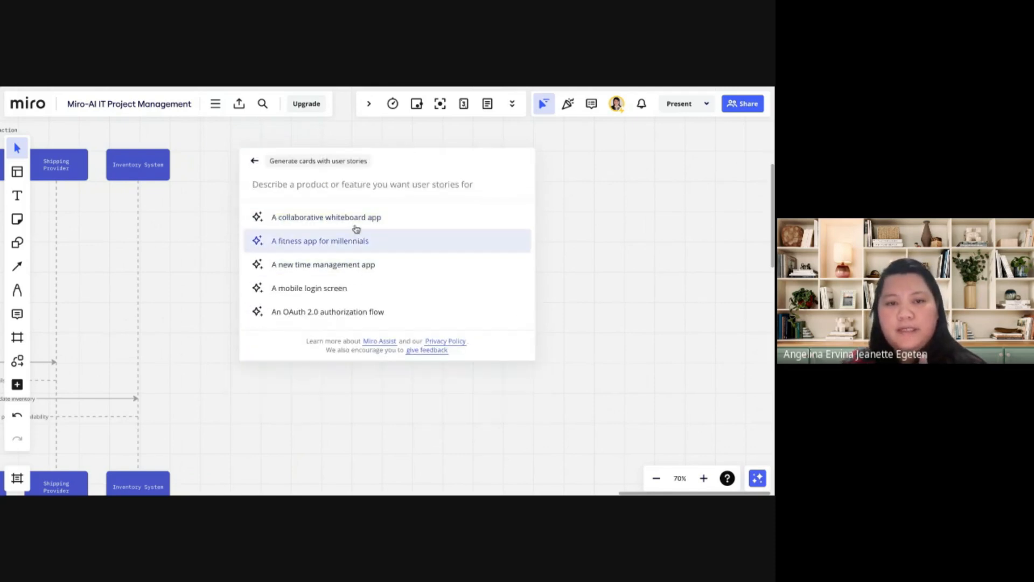
{"action": "type", "text": "onl"}
{"action": "key", "text": "BackSpace"}
{"action": "key", "text": "BackSpace"}
{"action": "key", "text": "BackSpace"}
{"action": "key", "text": "BackSpace"}
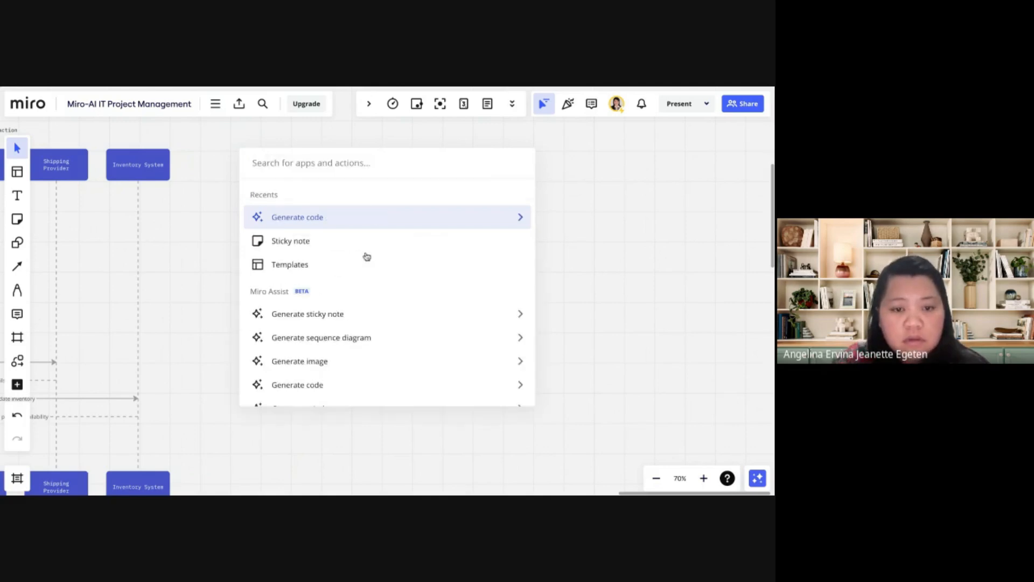
{"action": "scroll", "coordinate": [362, 374], "scroll_direction": "down", "scroll_amount": 2}
{"action": "left_click", "coordinate": [349, 386]}
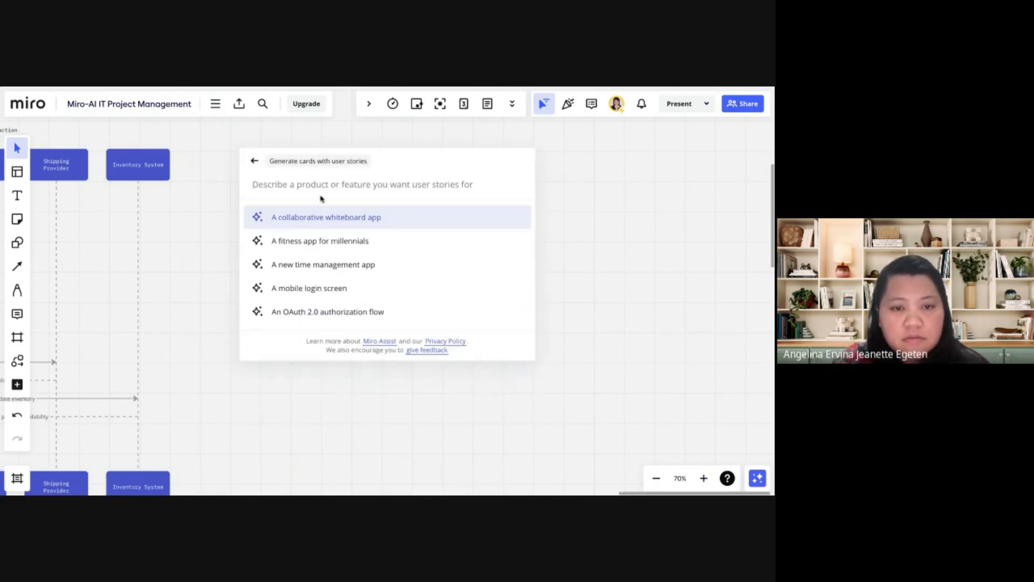
{"action": "type", "text": "online"}
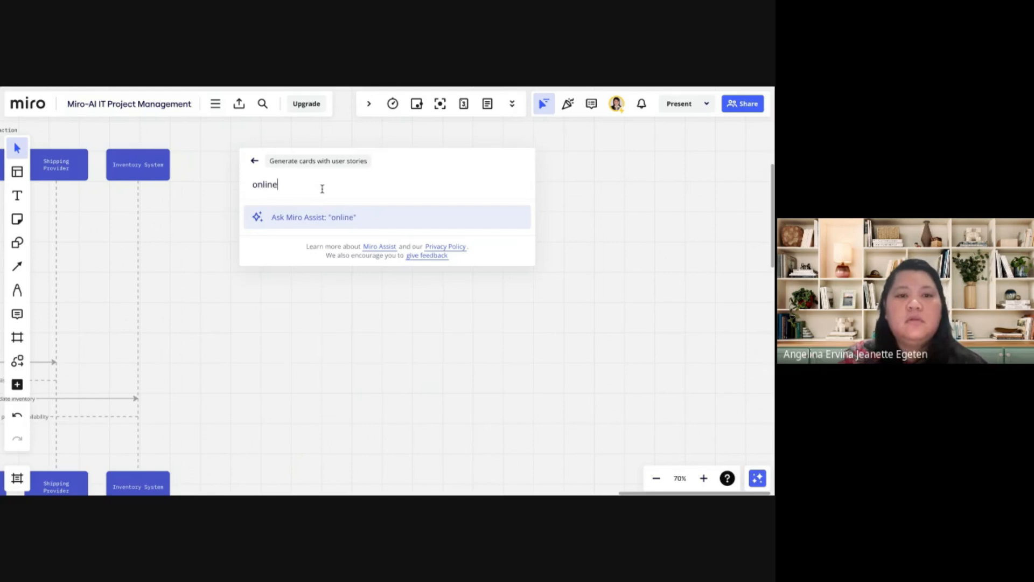
{"action": "type", "text": " shopping transaction"}
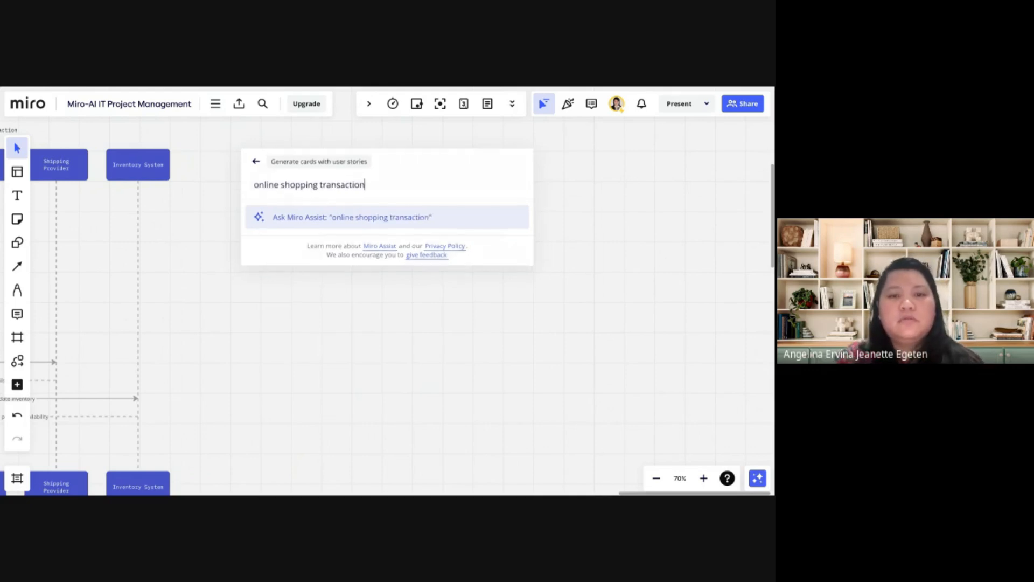
{"action": "key", "text": "Return"}
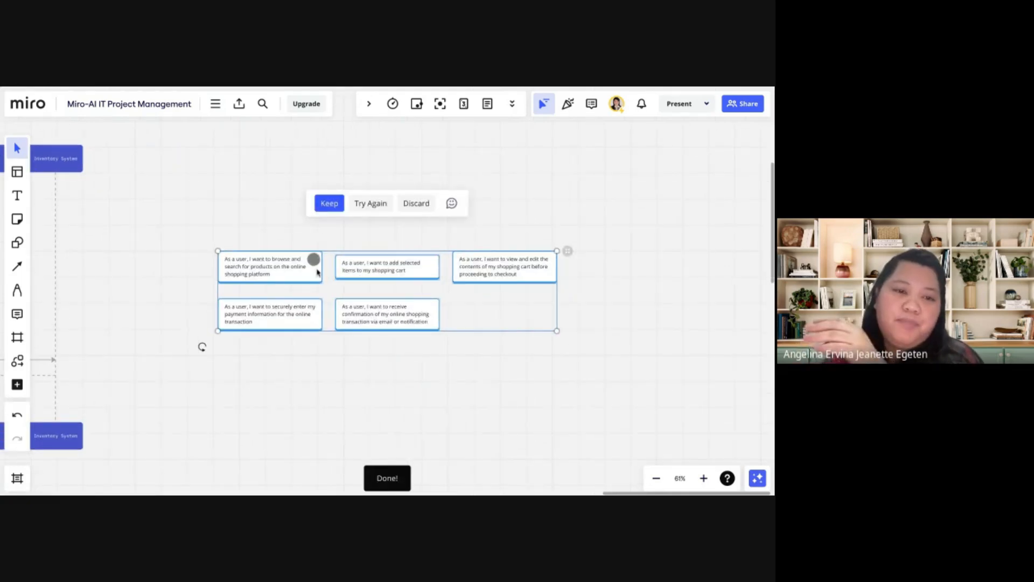
Read the generated user story cards for the online shopping transaction and clear their selection
{"action": "scroll", "coordinate": [317, 272], "scroll_direction": "up", "scroll_amount": 5}
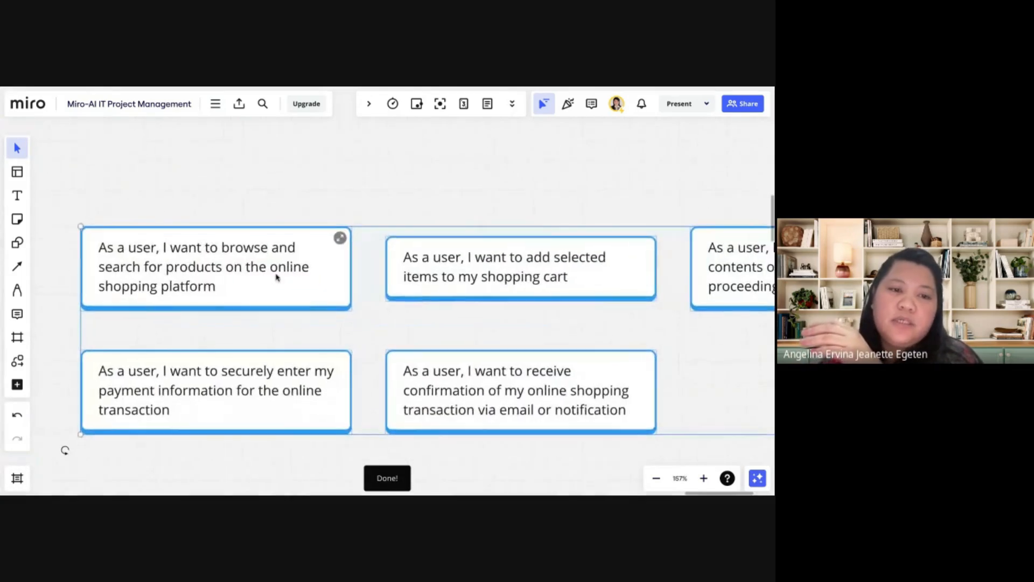
{"action": "scroll", "coordinate": [272, 277], "scroll_direction": "down", "scroll_amount": 3}
{"action": "scroll", "coordinate": [270, 277], "scroll_direction": "right", "scroll_amount": 2}
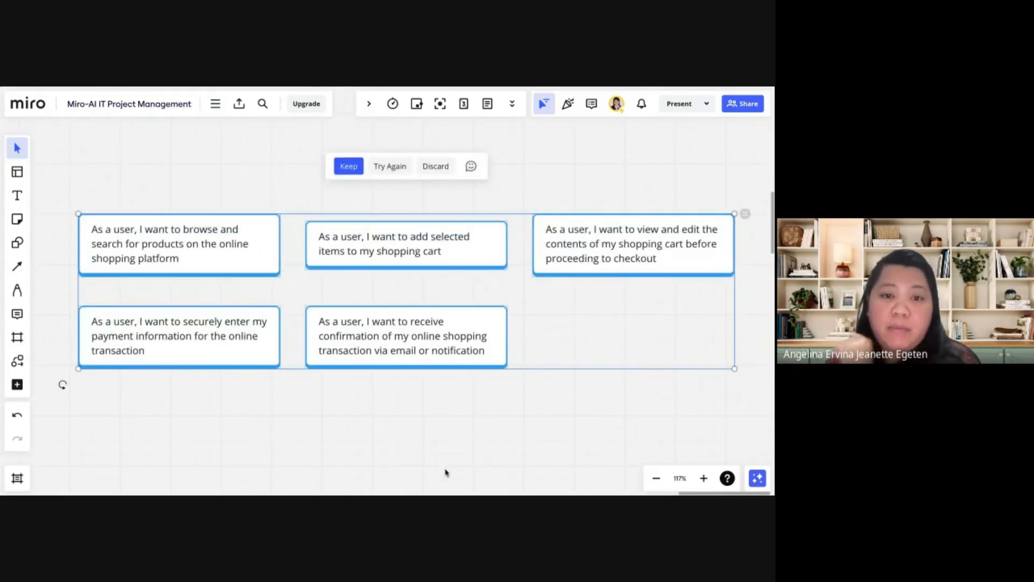
{"action": "left_click", "coordinate": [445, 473]}
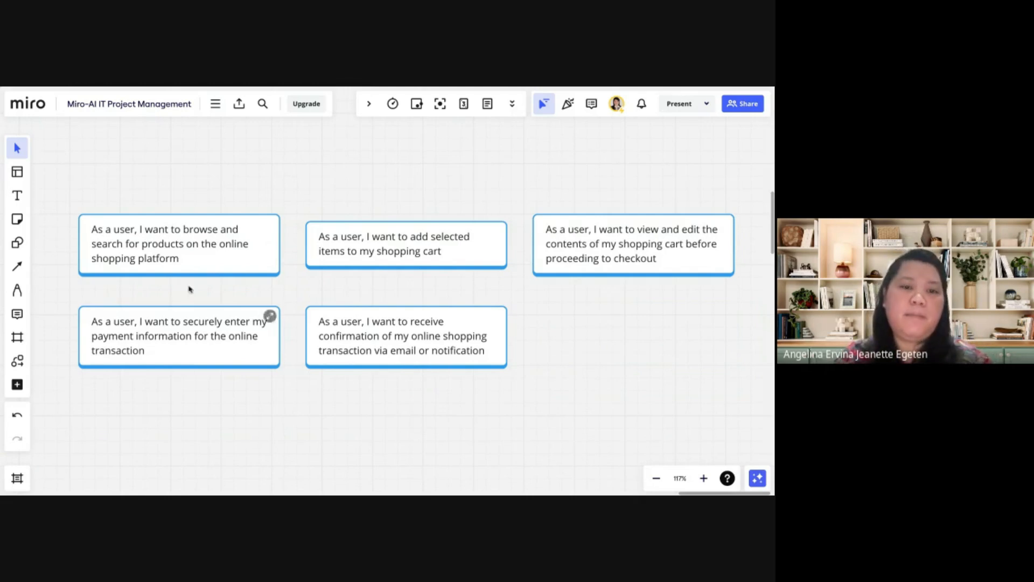
Select all the user story cards, summarize them with Miro Assist and close the summary
{"action": "left_click_drag", "start_coordinate": [73, 174], "coordinate": [732, 414]}
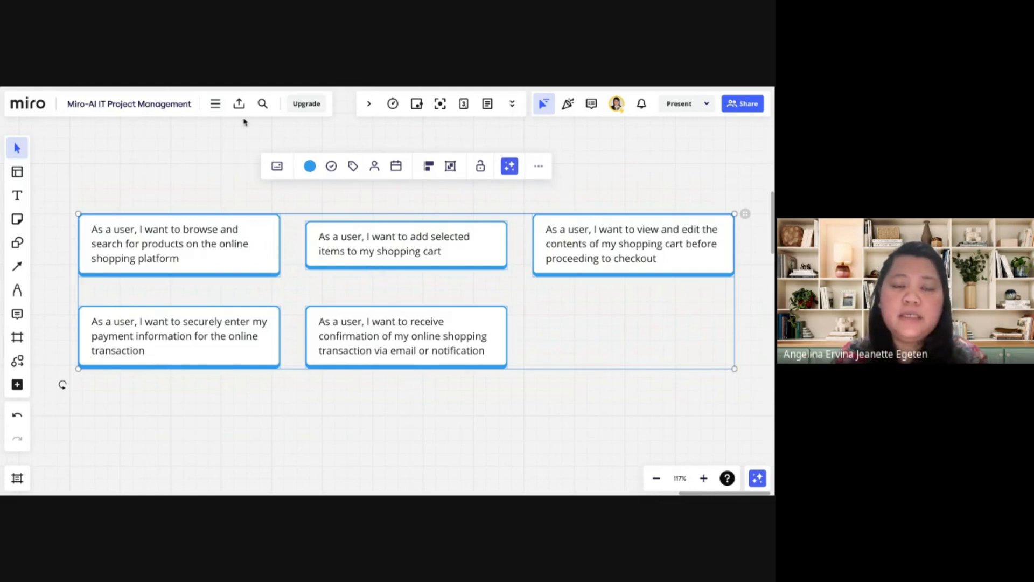
{"action": "left_click", "coordinate": [508, 168]}
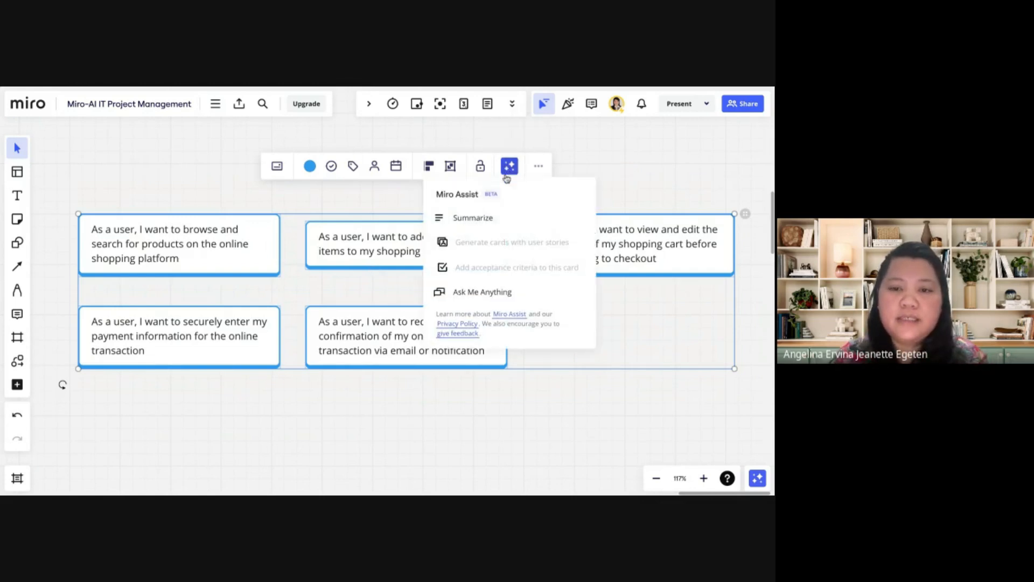
{"action": "left_click", "coordinate": [479, 218]}
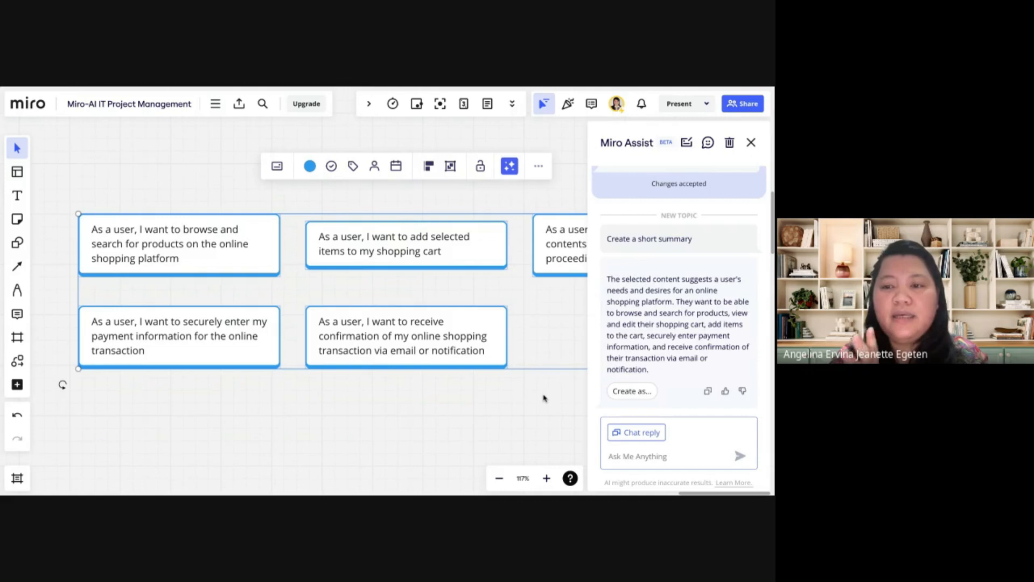
{"action": "left_click", "coordinate": [751, 142]}
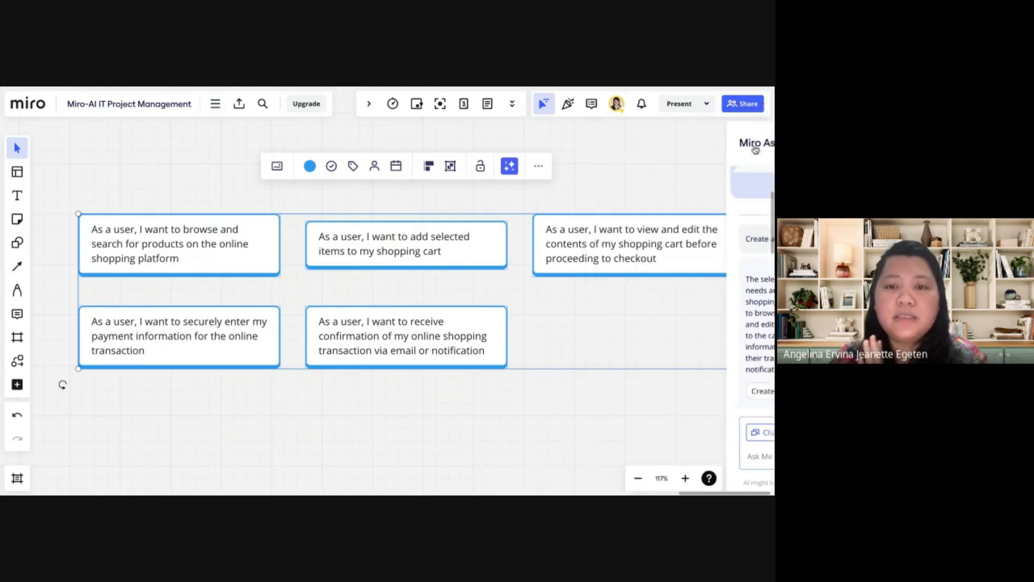
Review the suggested prompts for generating cards with user stories without applying any
{"action": "left_click", "coordinate": [215, 105]}
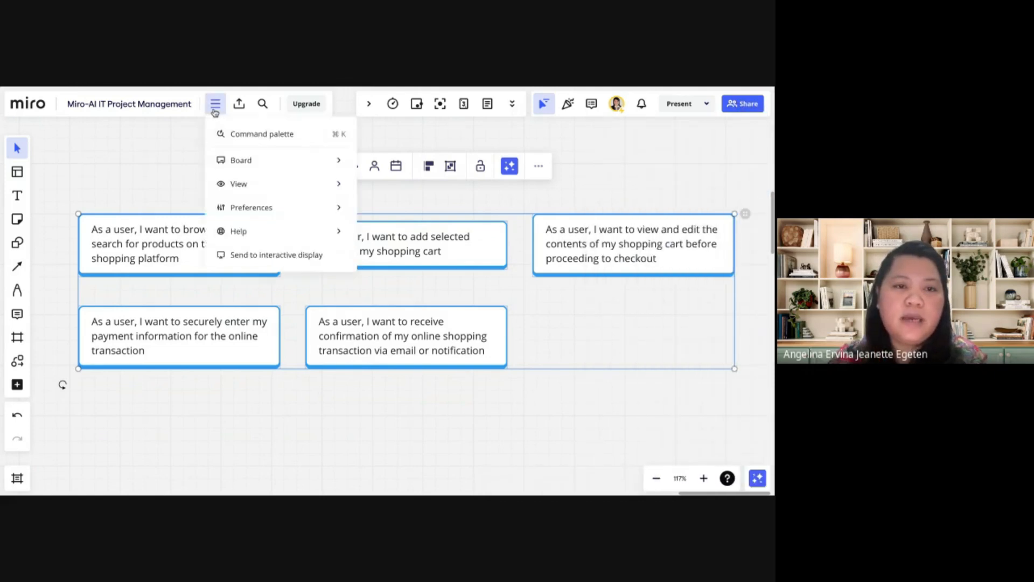
{"action": "left_click", "coordinate": [248, 135]}
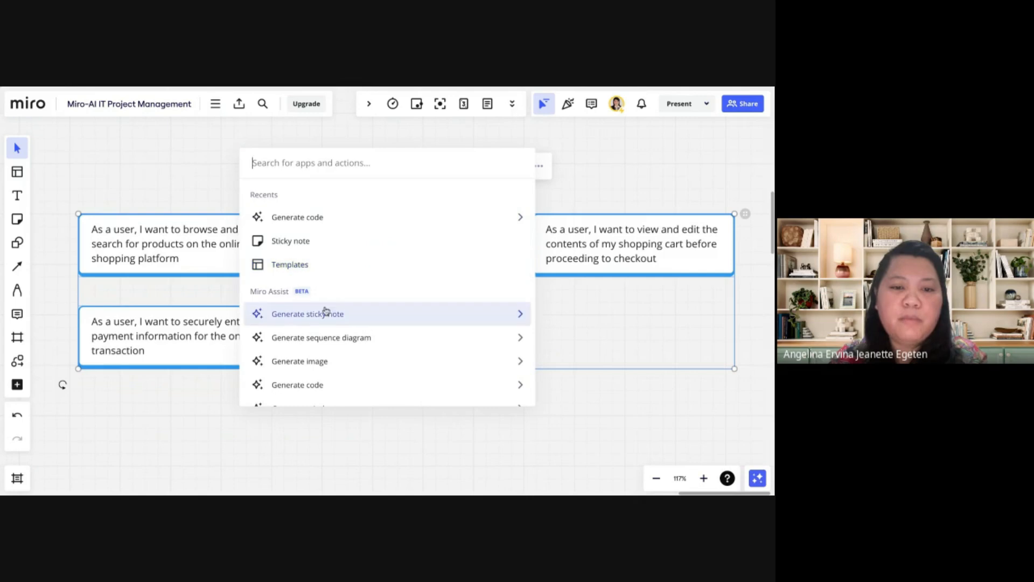
{"action": "scroll", "coordinate": [323, 350], "scroll_direction": "down", "scroll_amount": 5}
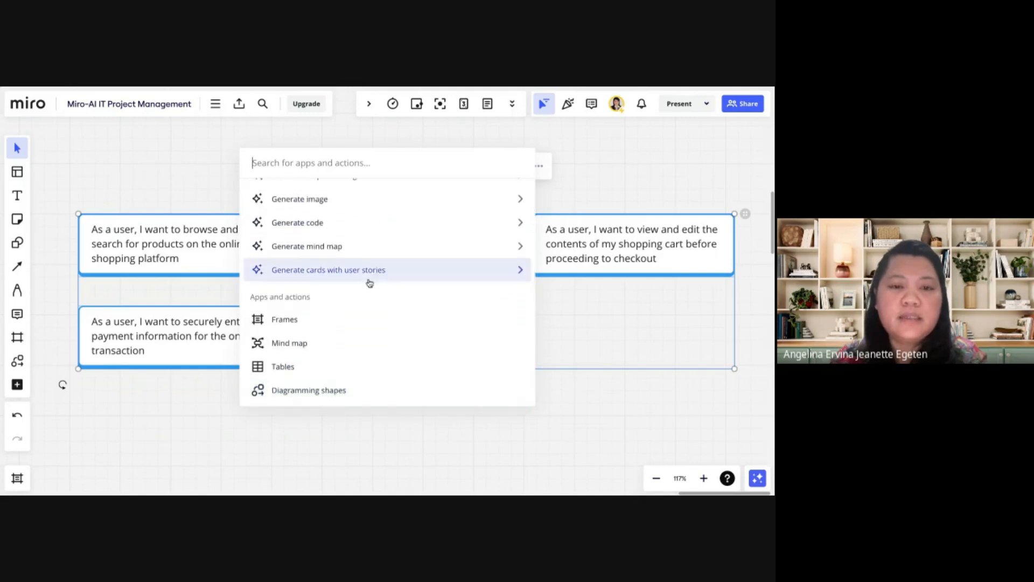
{"action": "left_click", "coordinate": [376, 270]}
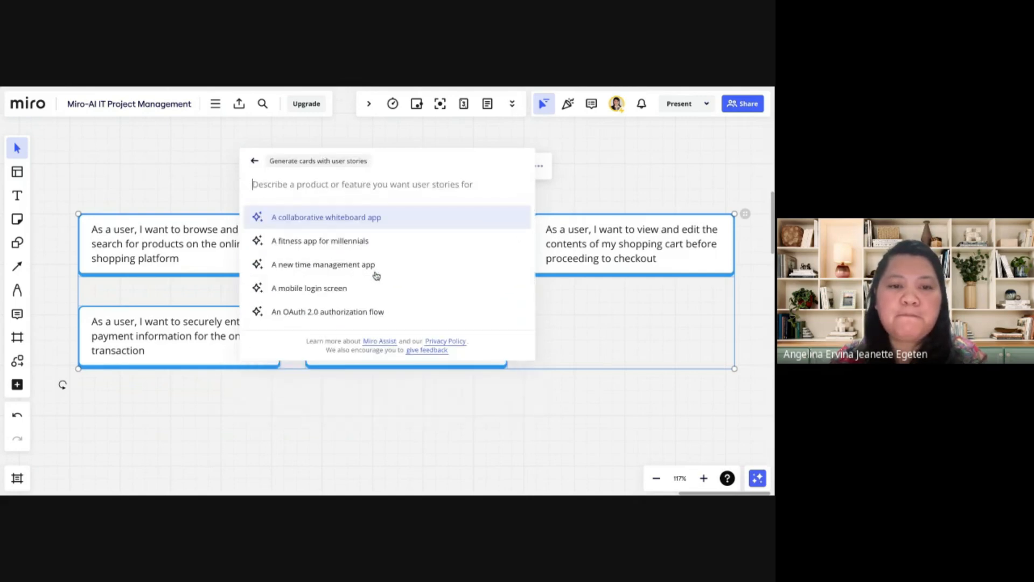
{"action": "left_click", "coordinate": [164, 203]}
Add acceptance criteria with Miro Assist to the card about browsing and searching for products on the online shopping platform
{"action": "left_click", "coordinate": [190, 253]}
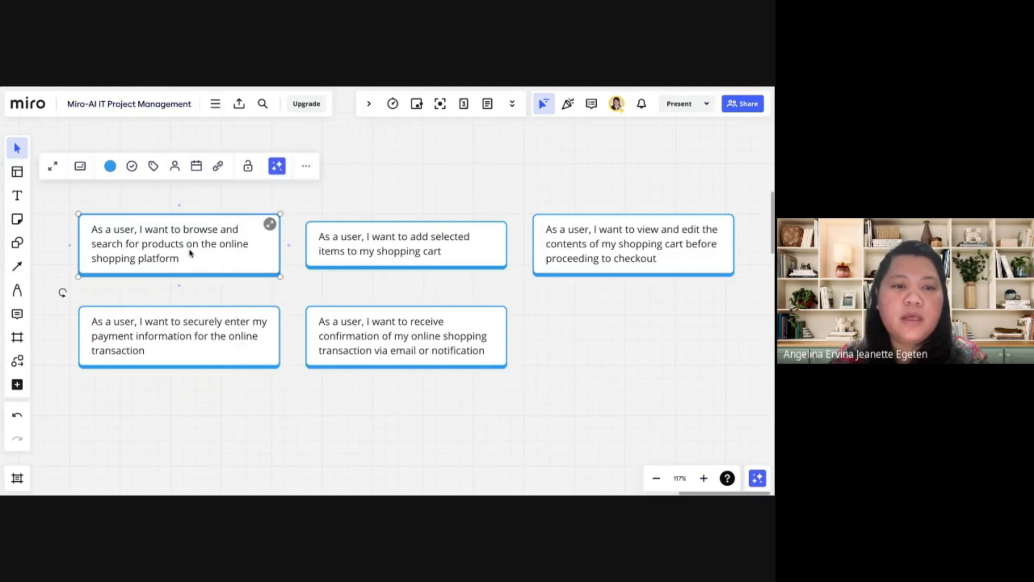
{"action": "left_click", "coordinate": [305, 166]}
{"action": "left_click", "coordinate": [248, 215]}
{"action": "left_click", "coordinate": [247, 215]}
{"action": "left_click", "coordinate": [311, 166]}
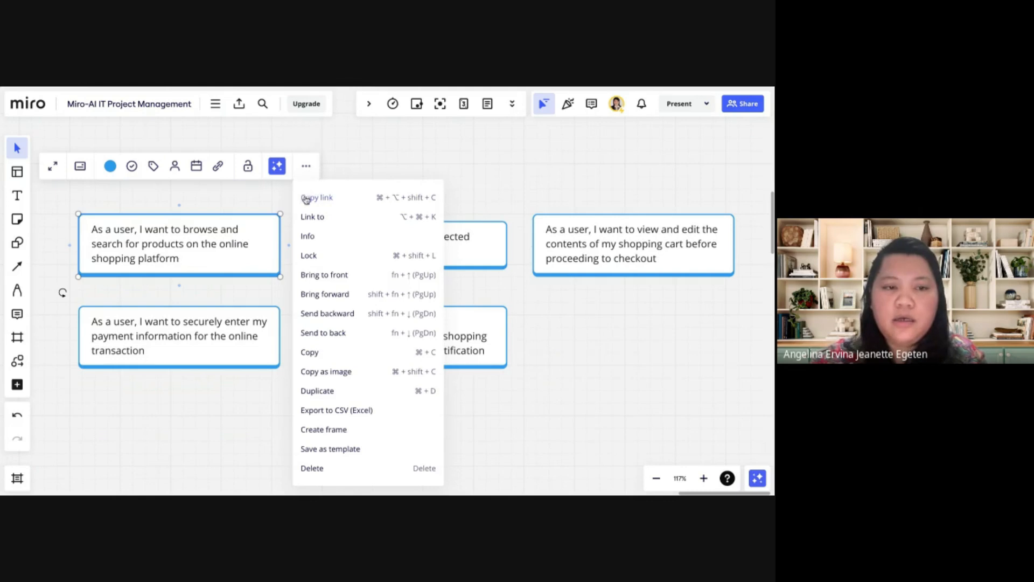
{"action": "left_click", "coordinate": [278, 168]}
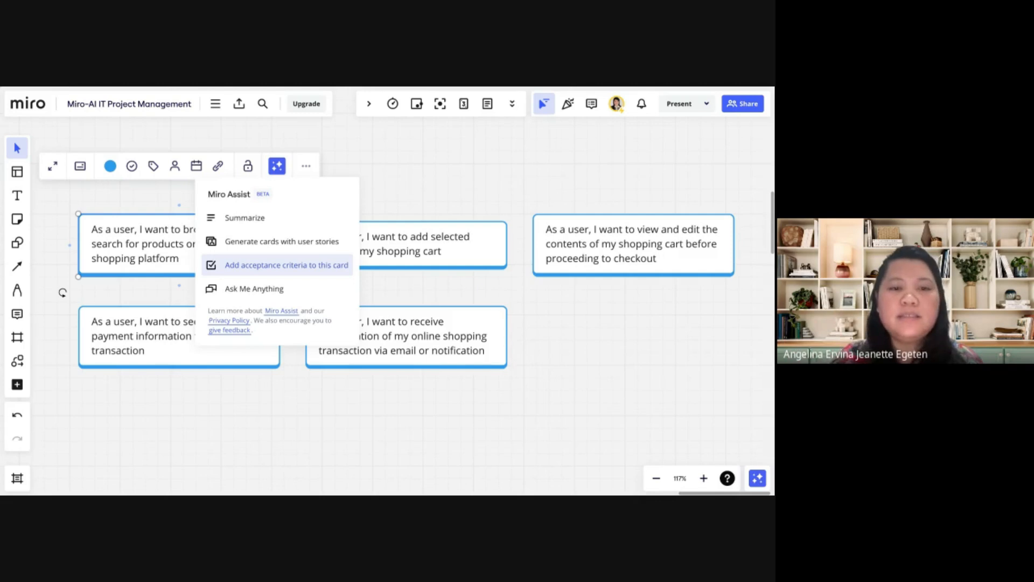
{"action": "left_click", "coordinate": [287, 265]}
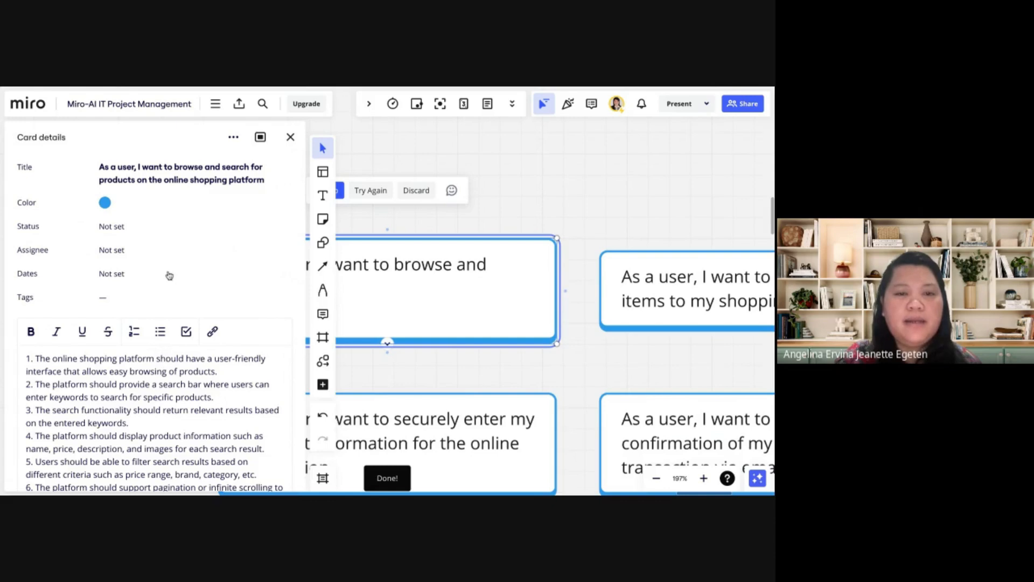
Read through the generated acceptance criteria in the details of the browse-and-search card
{"action": "scroll", "coordinate": [169, 272], "scroll_direction": "down", "scroll_amount": 3}
{"action": "scroll", "coordinate": [170, 273], "scroll_direction": "down", "scroll_amount": 5}
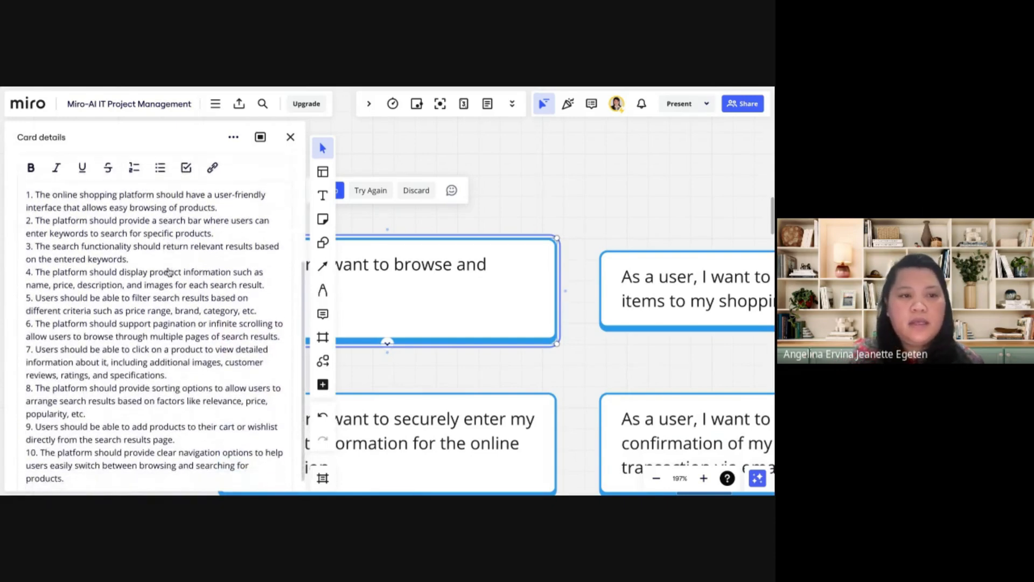
{"action": "scroll", "coordinate": [251, 256], "scroll_direction": "up", "scroll_amount": 2}
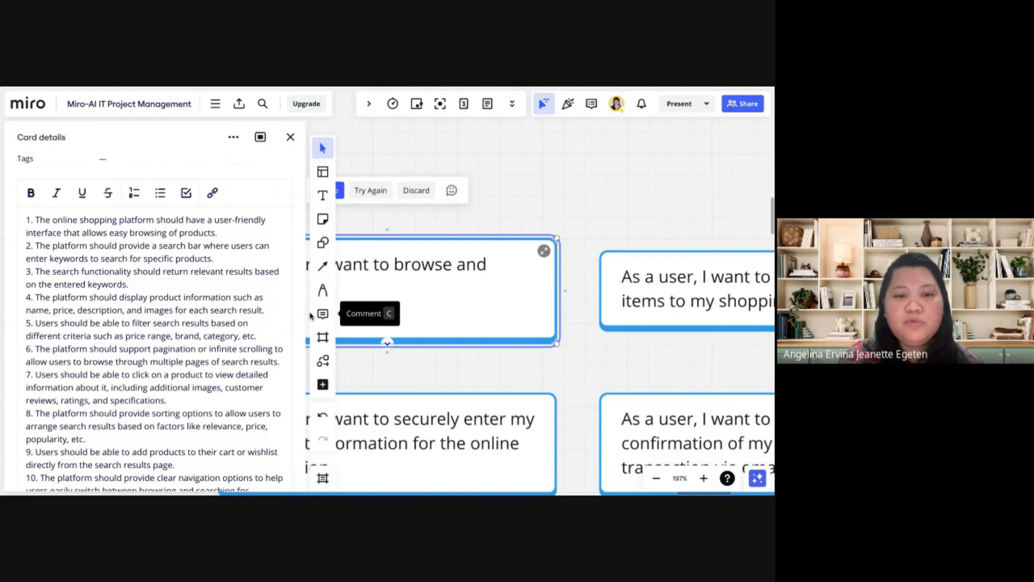
{"action": "scroll", "coordinate": [157, 354], "scroll_direction": "down", "scroll_amount": 1}
{"action": "scroll", "coordinate": [156, 354], "scroll_direction": "down", "scroll_amount": 2}
{"action": "scroll", "coordinate": [156, 354], "scroll_direction": "up", "scroll_amount": 2}
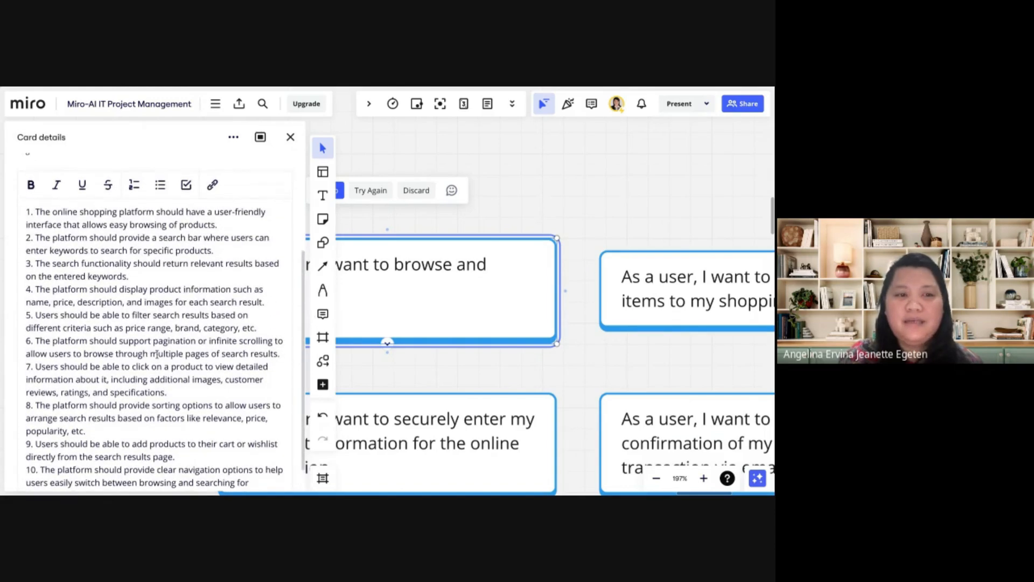
{"action": "scroll", "coordinate": [156, 323], "scroll_direction": "up", "scroll_amount": 1}
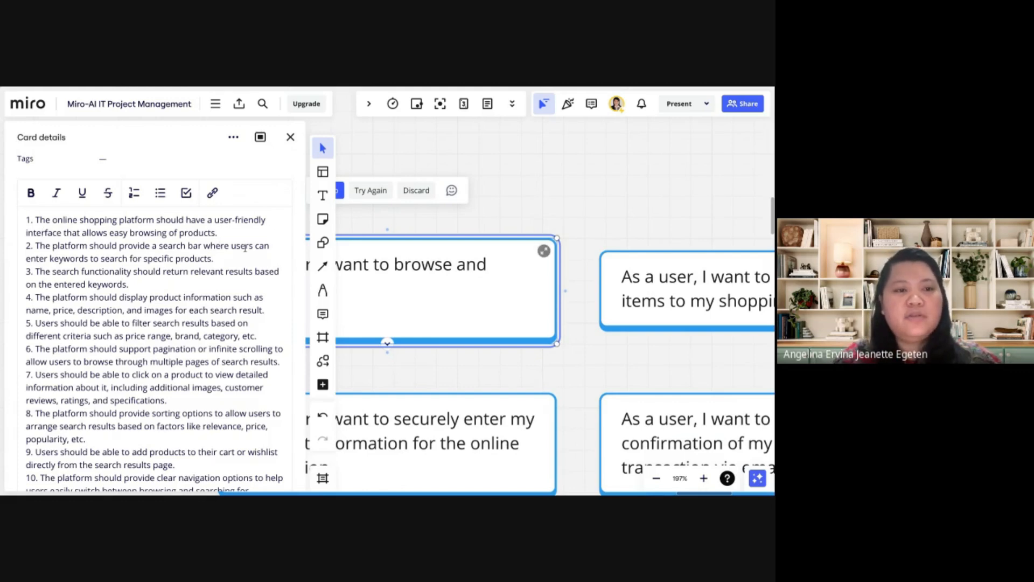
{"action": "scroll", "coordinate": [246, 248], "scroll_direction": "down", "scroll_amount": 2}
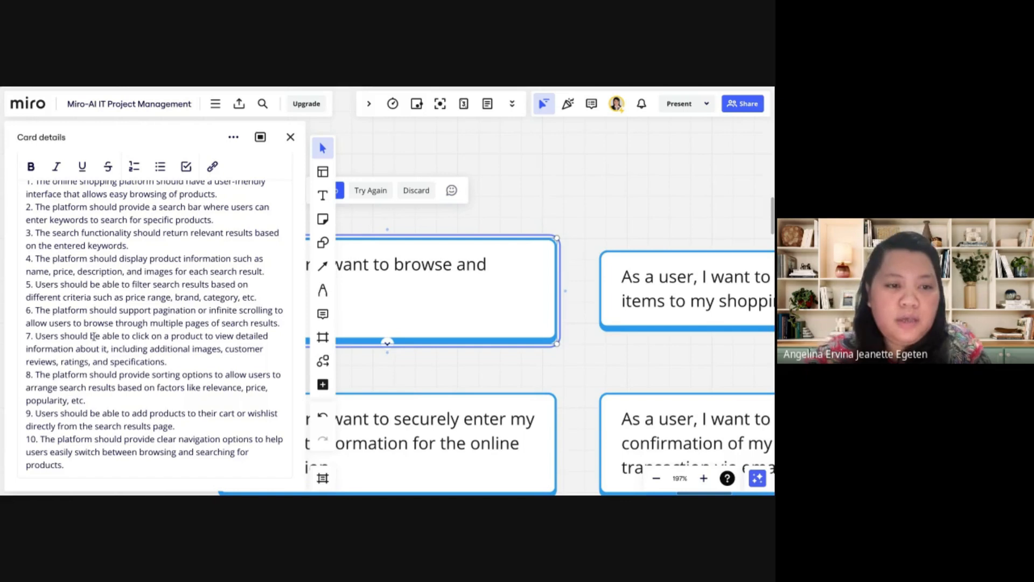
{"action": "scroll", "coordinate": [95, 342], "scroll_direction": "up", "scroll_amount": 5}
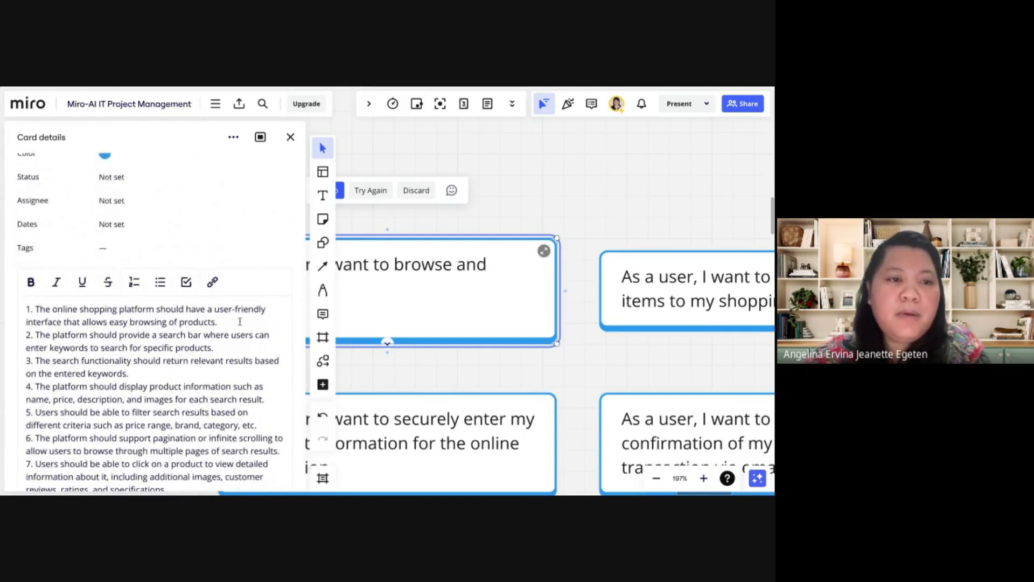
{"action": "scroll", "coordinate": [142, 318], "scroll_direction": "up", "scroll_amount": 2}
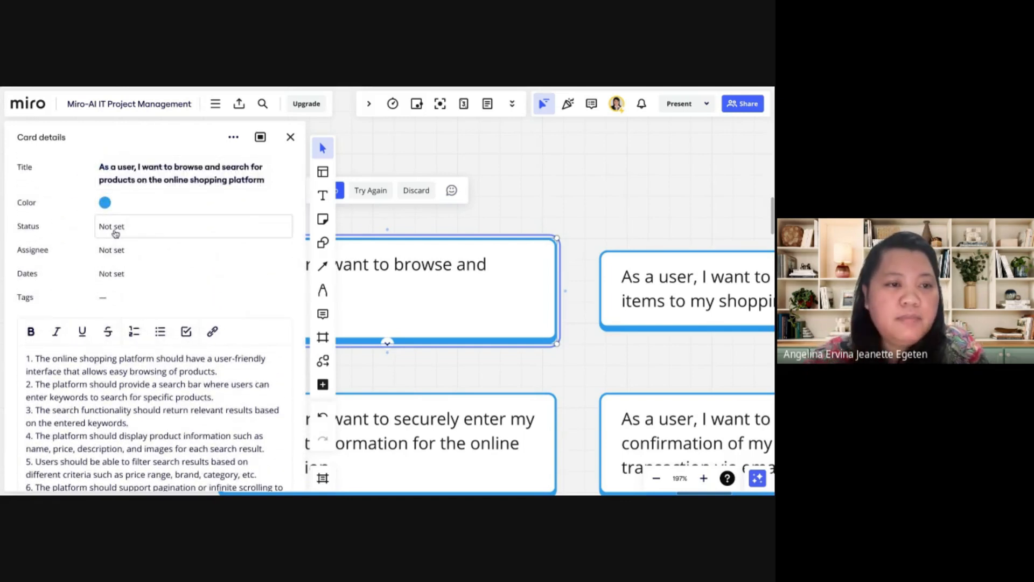
Set the browse-and-search card's status to In progress and assign it to the first listed board member
{"action": "left_click", "coordinate": [115, 229]}
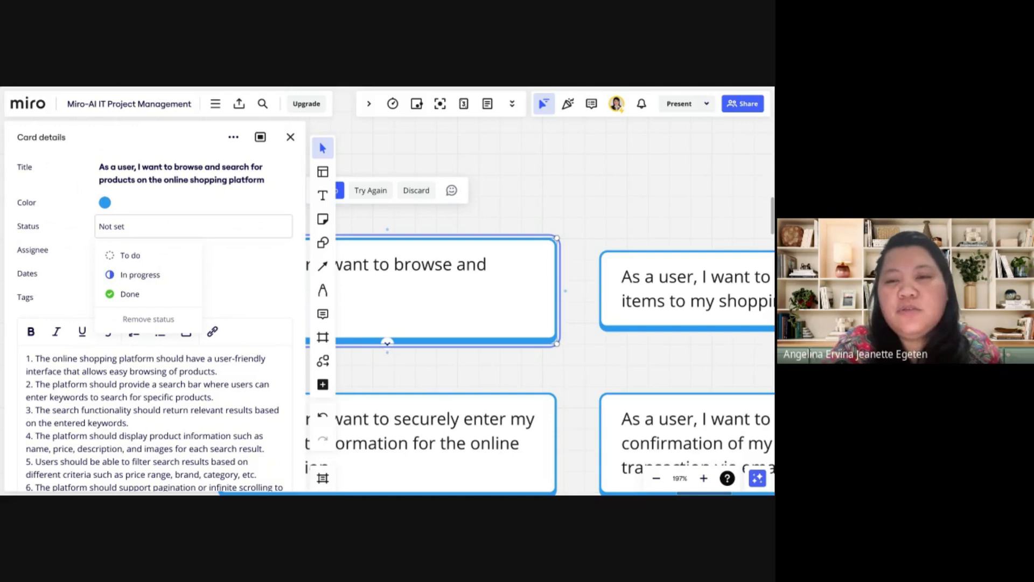
{"action": "left_click", "coordinate": [144, 275]}
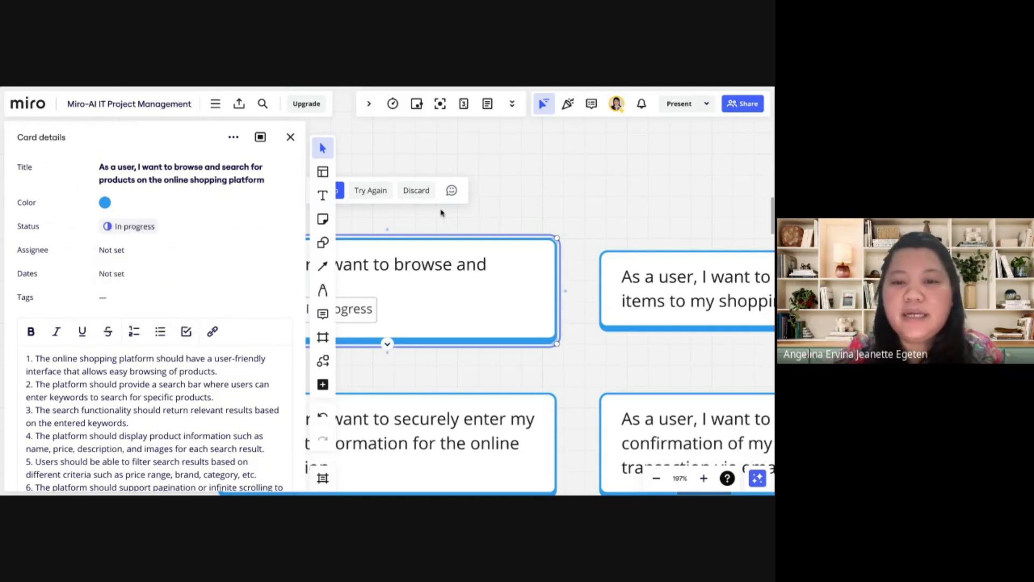
{"action": "scroll", "coordinate": [442, 212], "scroll_direction": "left", "scroll_amount": 3}
{"action": "scroll", "coordinate": [442, 213], "scroll_direction": "down", "scroll_amount": 1}
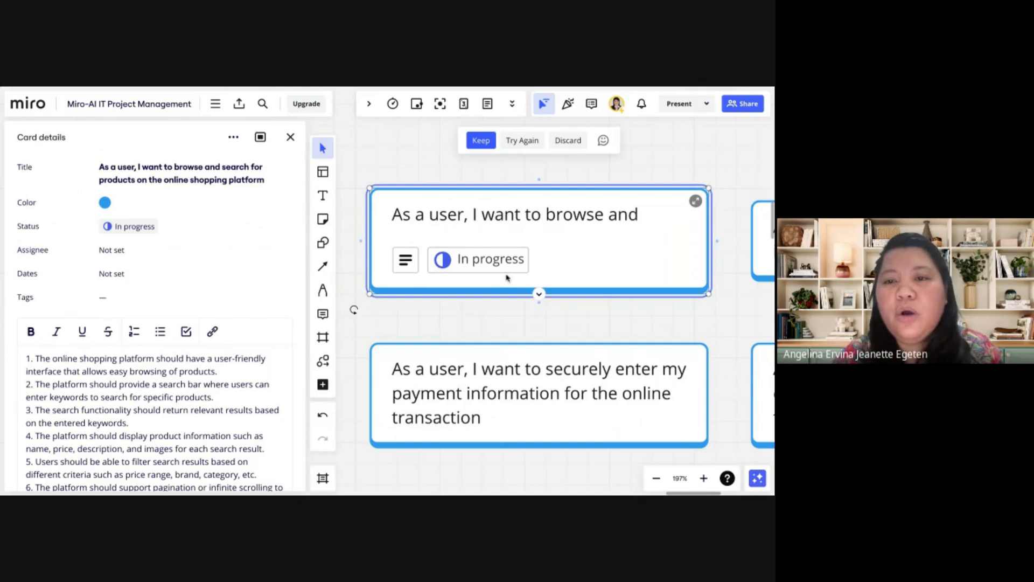
{"action": "scroll", "coordinate": [463, 283], "scroll_direction": "down", "scroll_amount": 3}
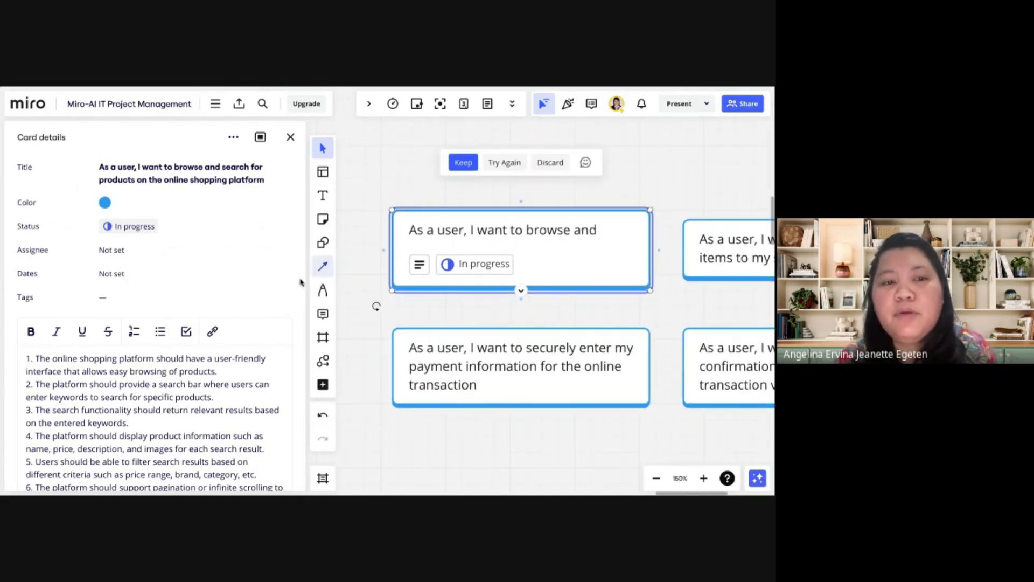
{"action": "left_click", "coordinate": [114, 251]}
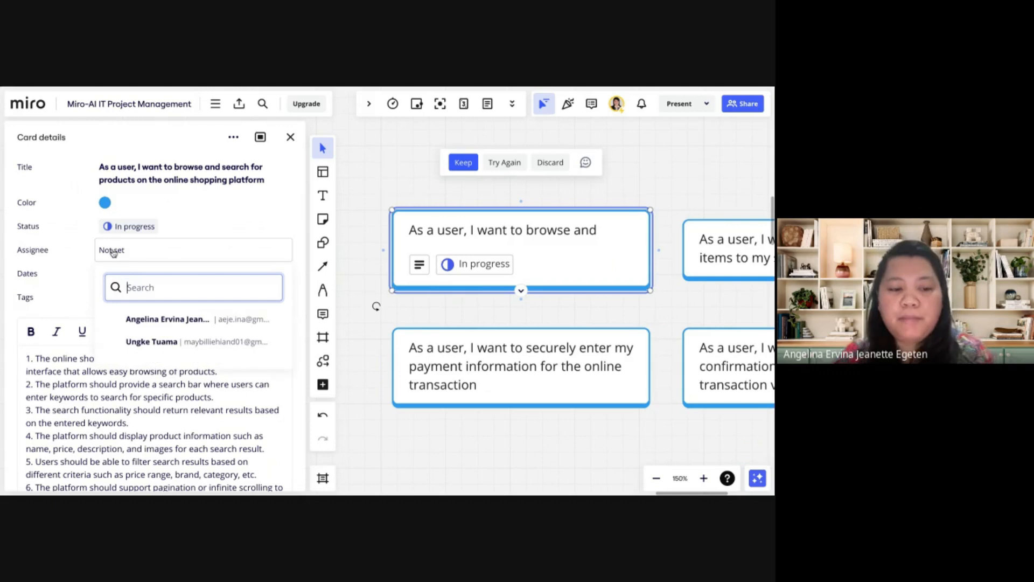
{"action": "type", "text": "A"}
{"action": "left_click", "coordinate": [157, 323]}
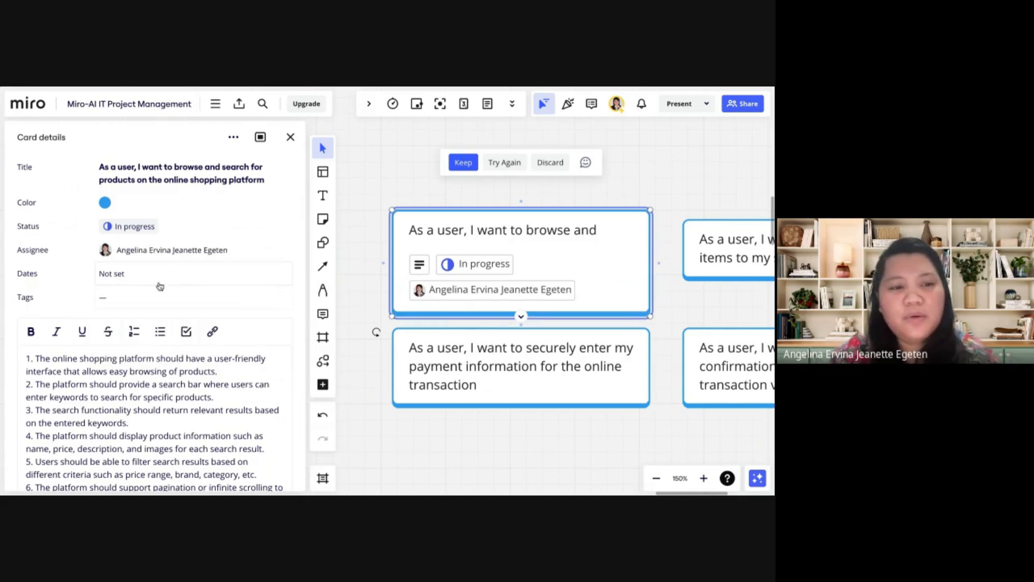
Give the browse-and-search card a start date of 12/06/2024 and a due date of 13/06/2024
{"action": "left_click", "coordinate": [132, 278]}
{"action": "left_click", "coordinate": [144, 325]}
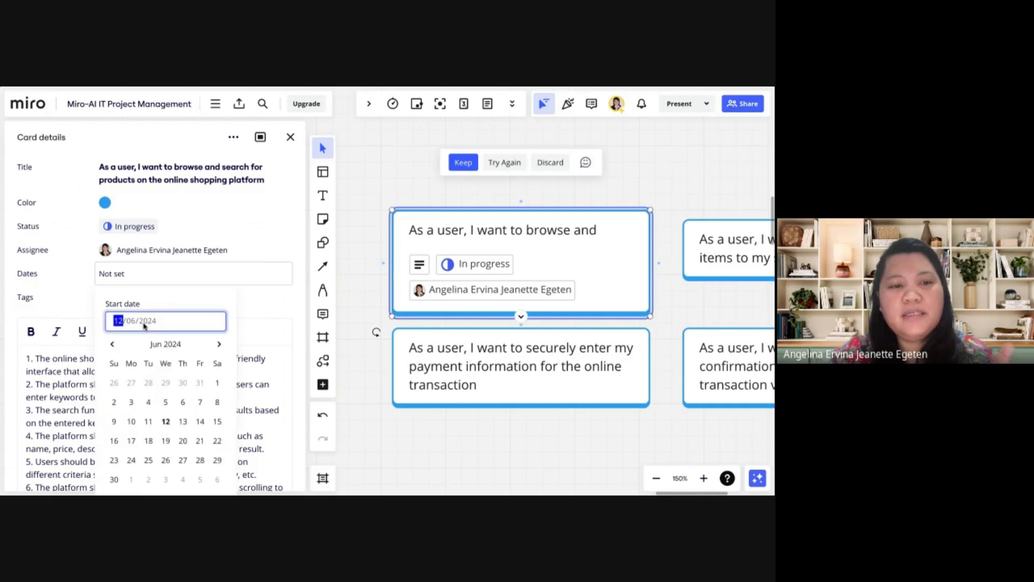
{"action": "left_click", "coordinate": [165, 421]}
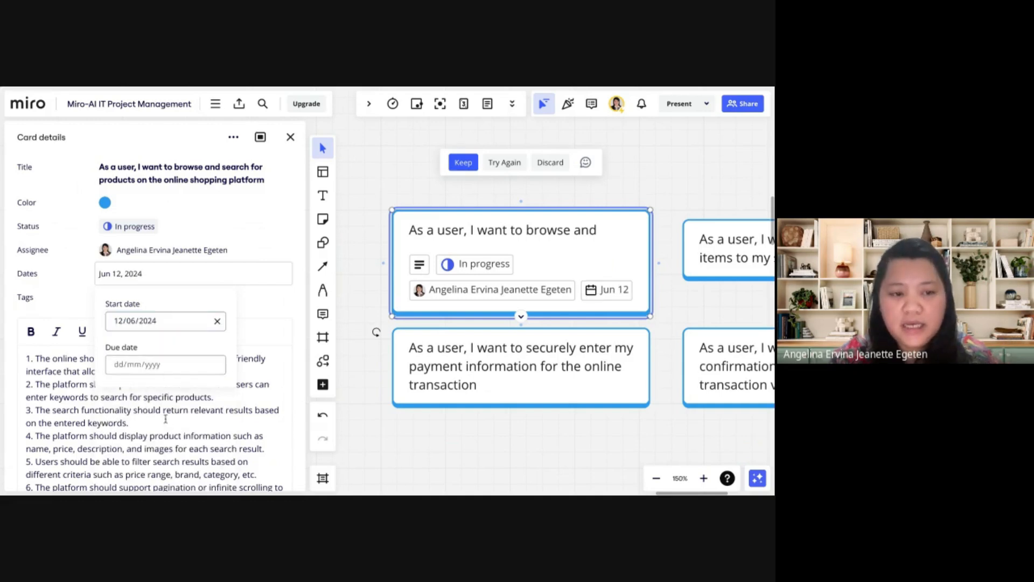
{"action": "left_click", "coordinate": [162, 364]}
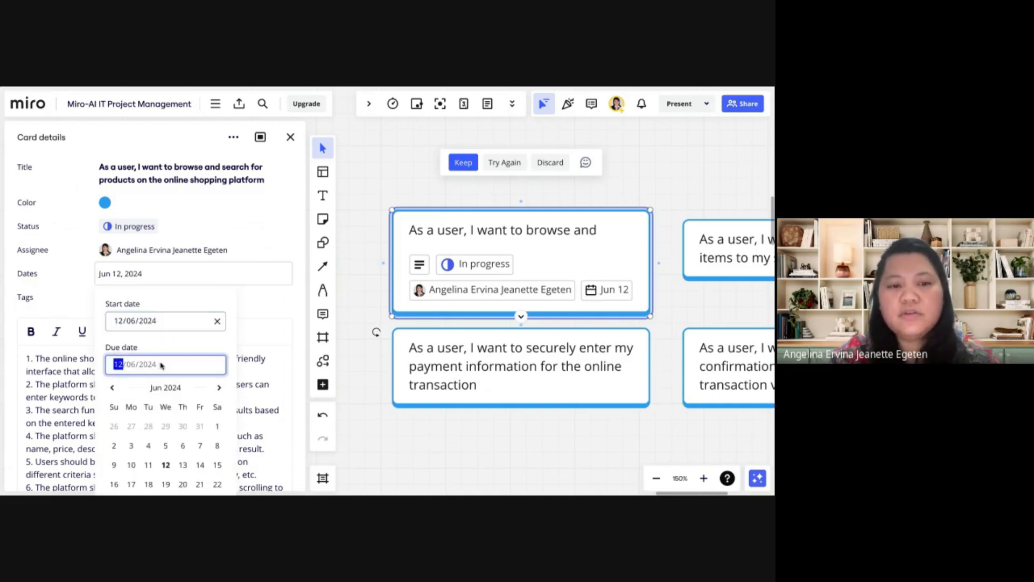
{"action": "left_click", "coordinate": [183, 464]}
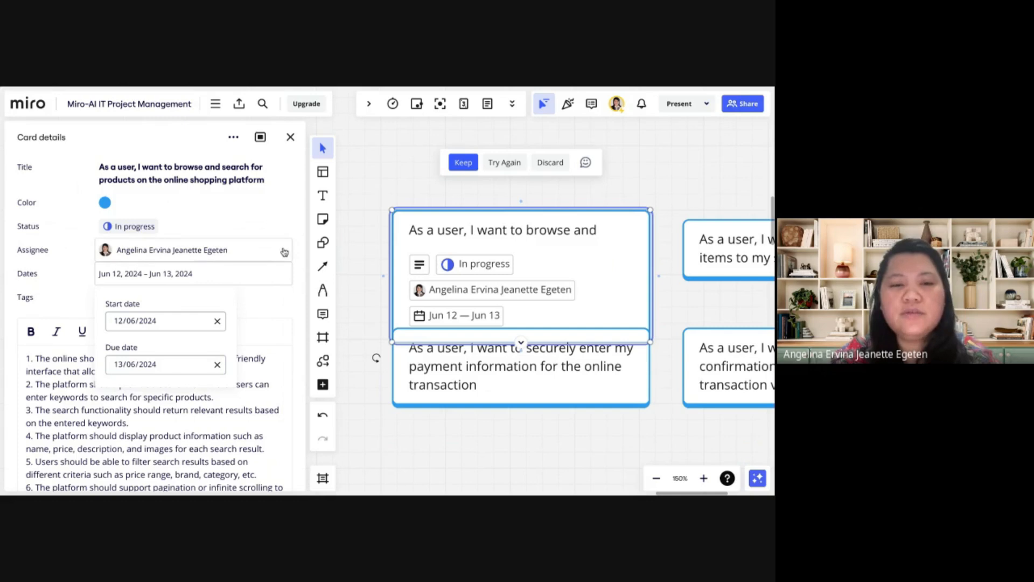
{"action": "left_click", "coordinate": [288, 230]}
{"action": "left_click", "coordinate": [298, 282]}
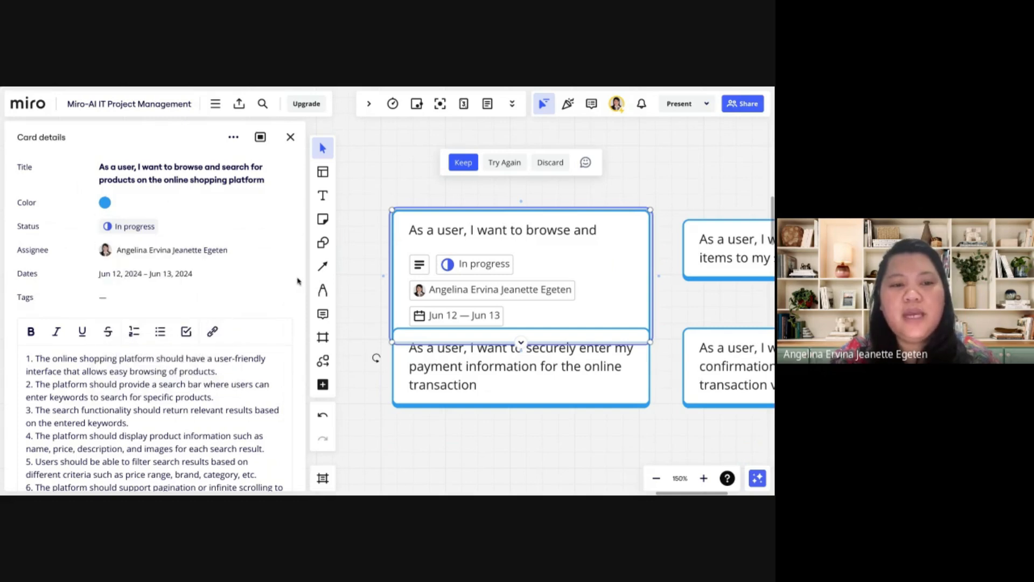
Create a red "Business Analyst" tag on the browse-and-search card
{"action": "left_click", "coordinate": [110, 303]}
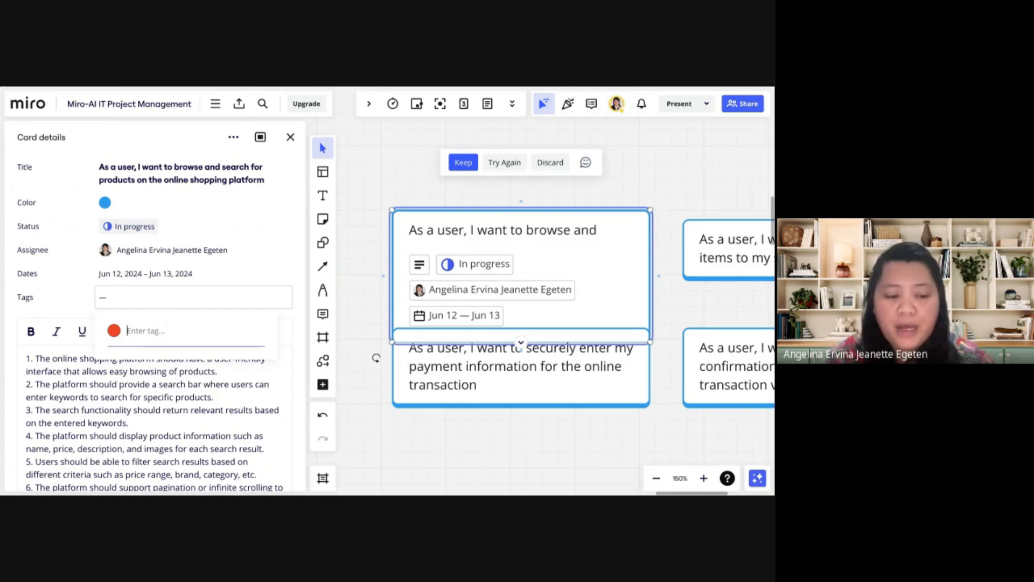
{"action": "type", "text": "I"}
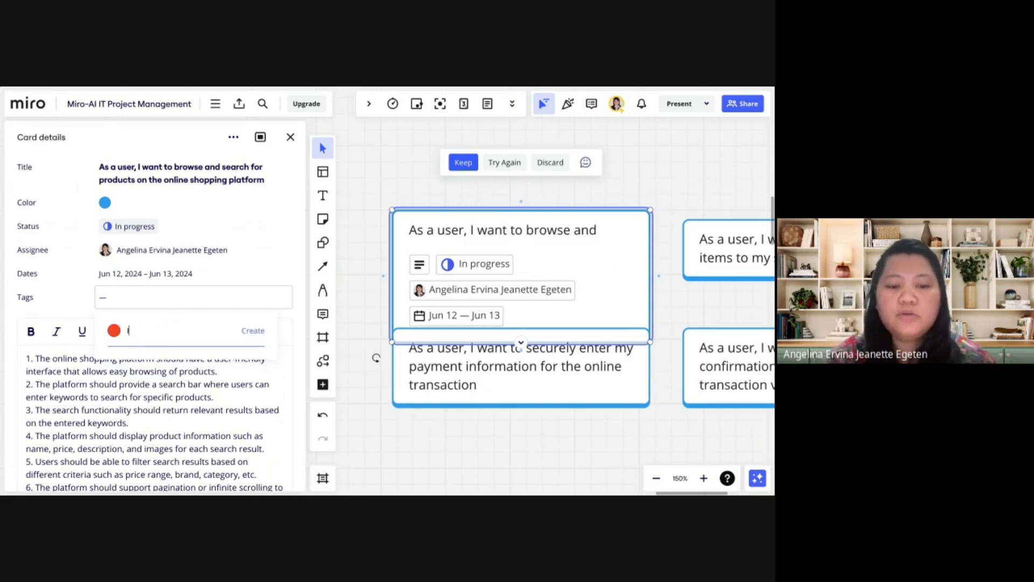
{"action": "type", "text": "T Deparment"}
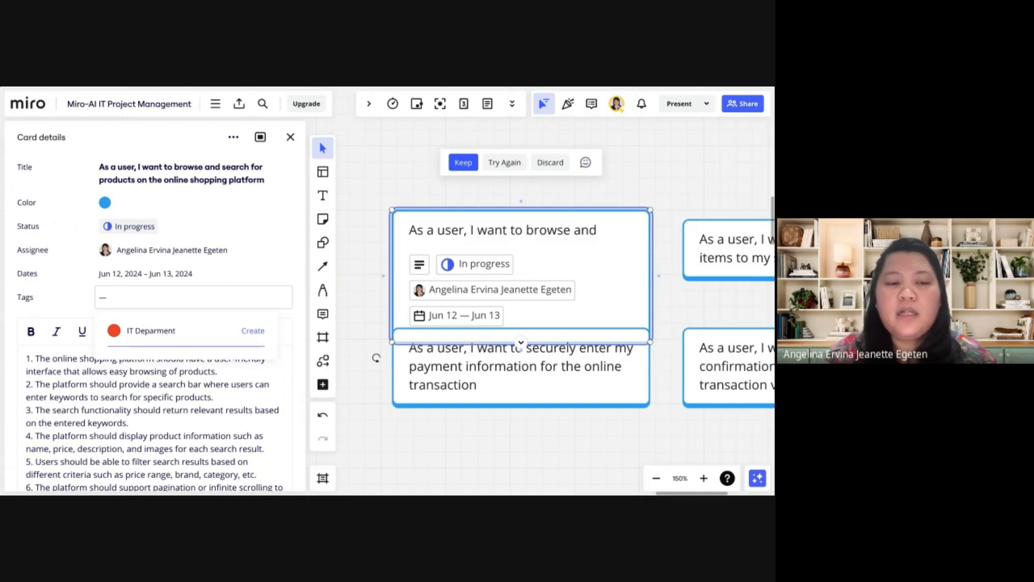
{"action": "key", "text": "ctrl+a"}
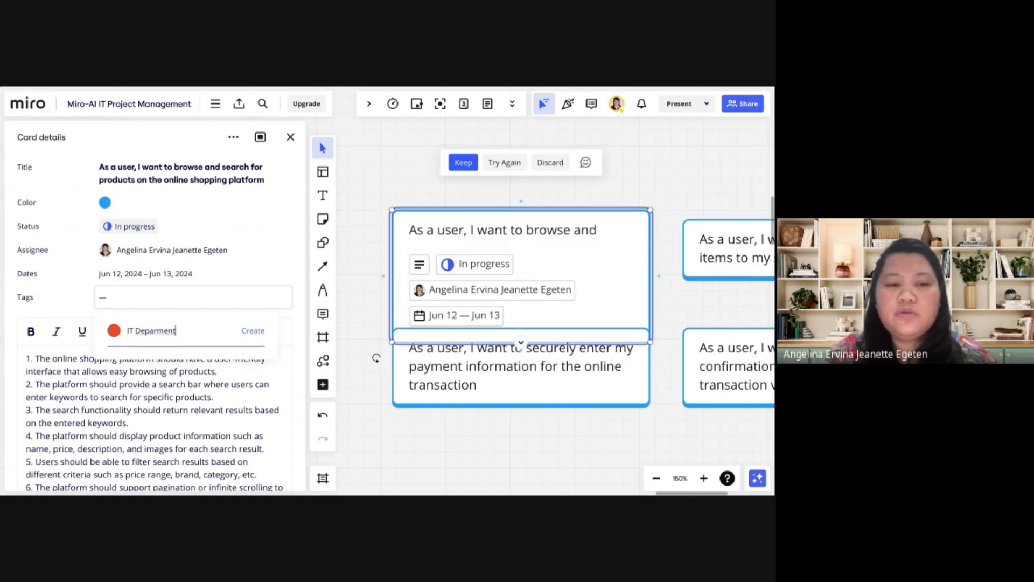
{"action": "type", "text": "Business AN"}
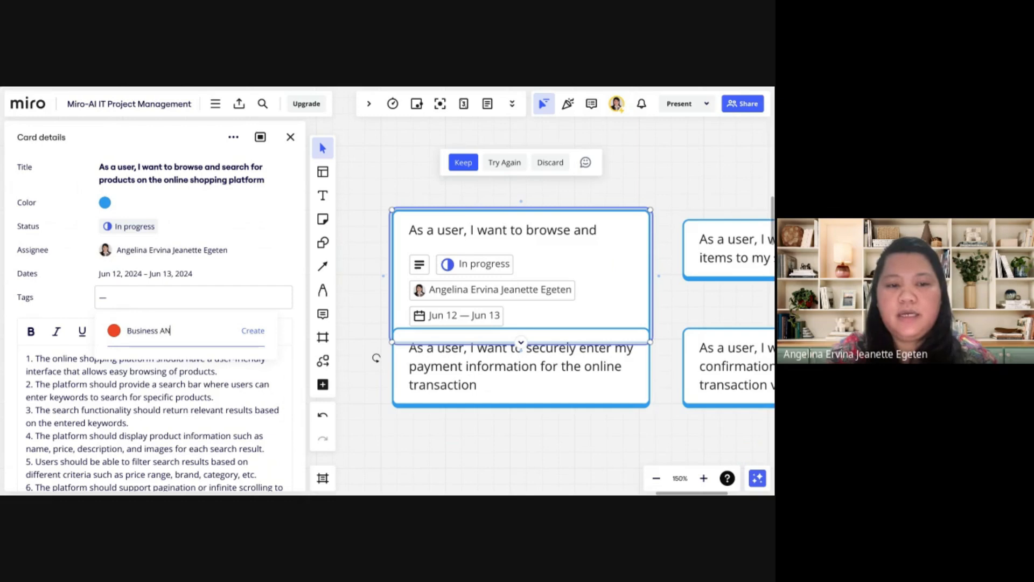
{"action": "key", "text": "BackSpace"}
{"action": "type", "text": "nalyst"}
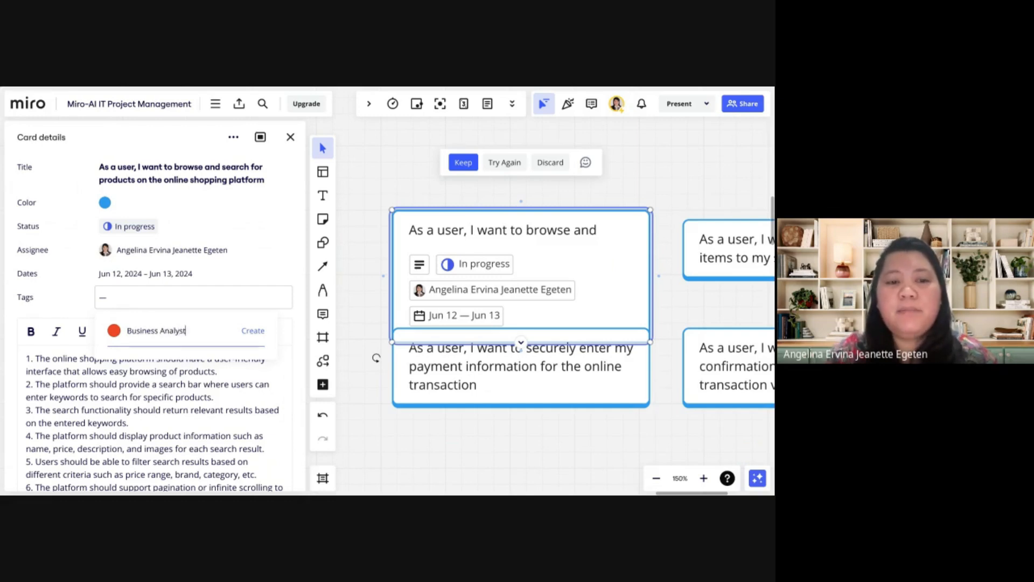
{"action": "key", "text": "Return"}
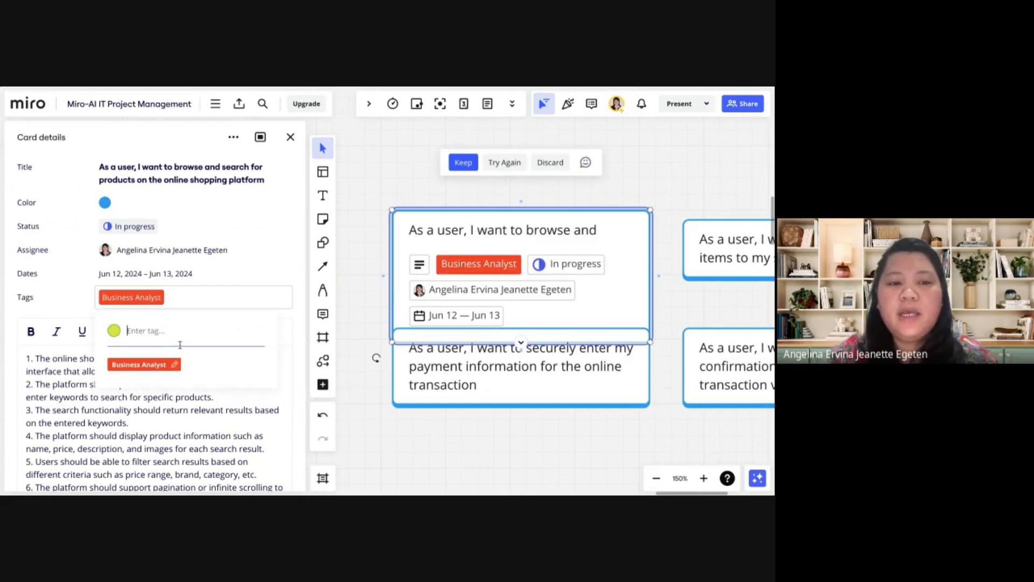
Add the tags "Quality Assurance" and "Developer" to the browse-and-search card
{"action": "type", "text": "Qual"}
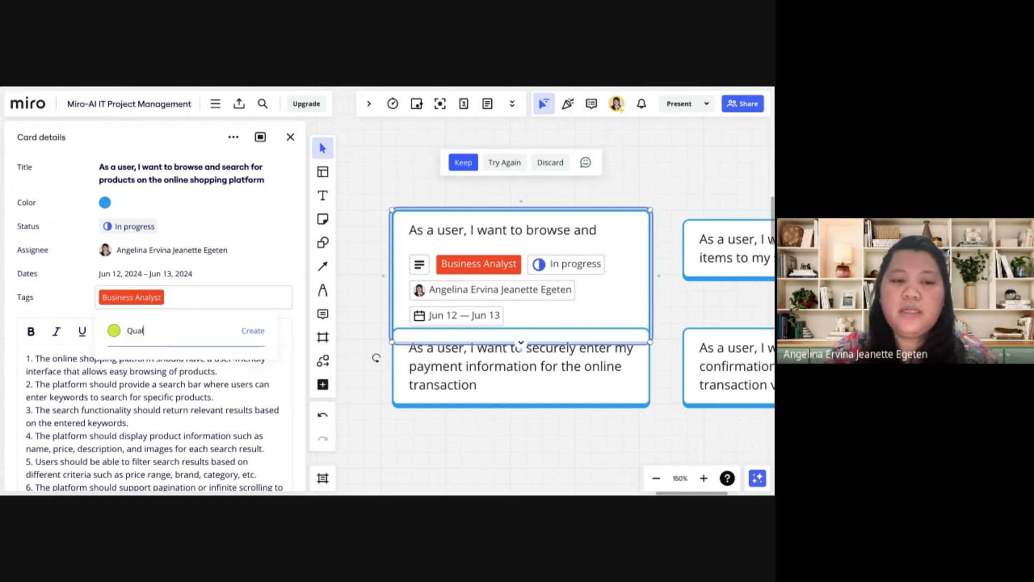
{"action": "type", "text": "ity Assurance"}
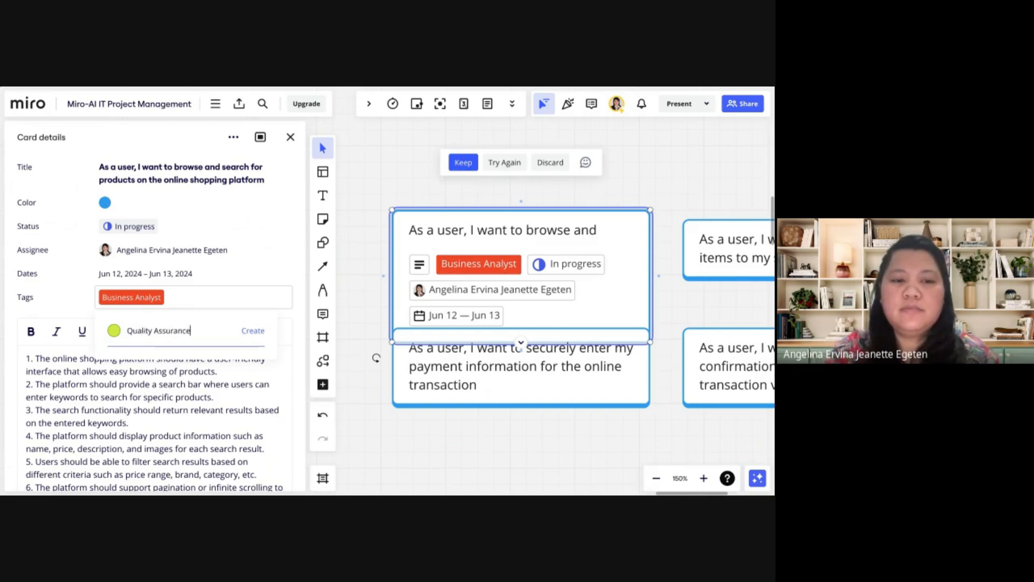
{"action": "key", "text": "Return"}
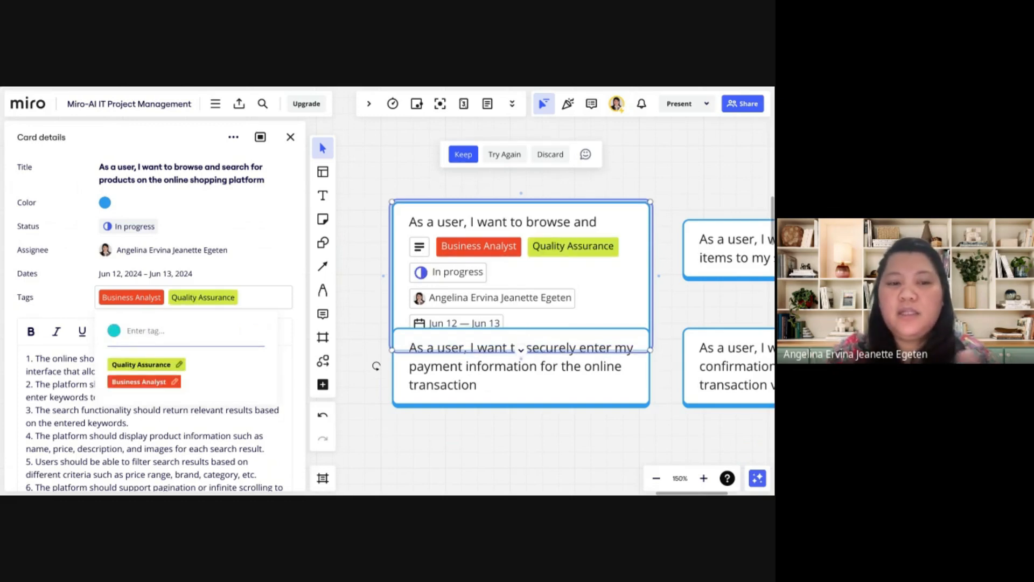
{"action": "type", "text": "Developer"}
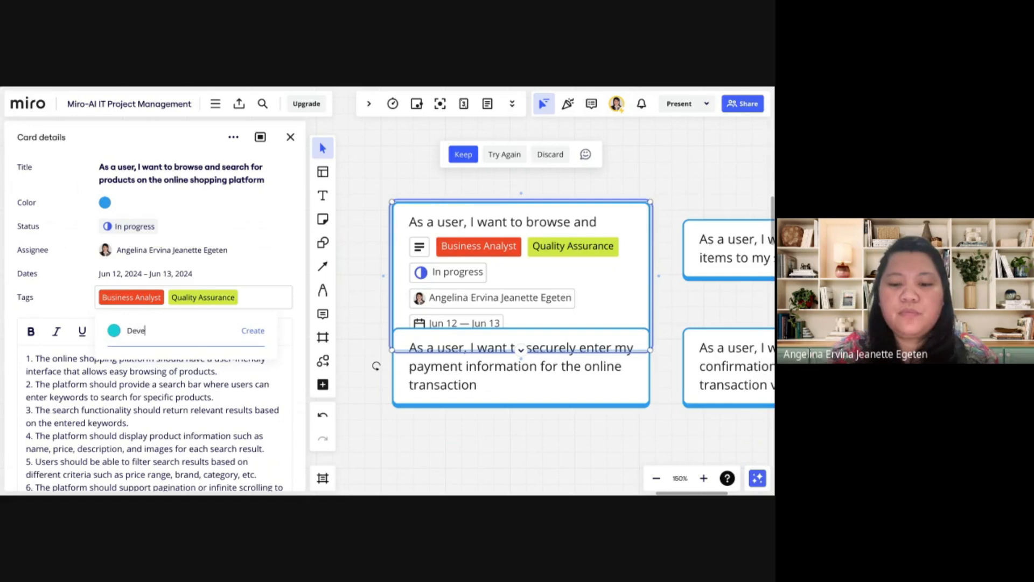
{"action": "key", "text": "Return"}
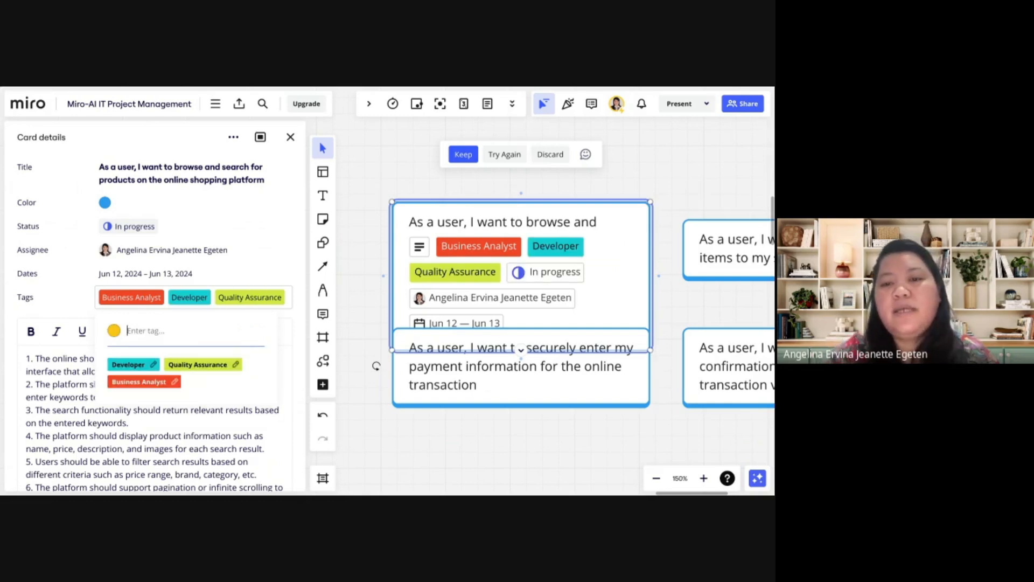
Move the payment information card down so it clears the enlarged browse-and-search card above it
{"action": "left_click", "coordinate": [572, 455]}
{"action": "left_click_drag", "start_coordinate": [586, 404], "coordinate": [587, 461]}
{"action": "scroll", "coordinate": [536, 319], "scroll_direction": "up", "scroll_amount": 1}
{"action": "scroll", "coordinate": [536, 319], "scroll_direction": "down", "scroll_amount": 2}
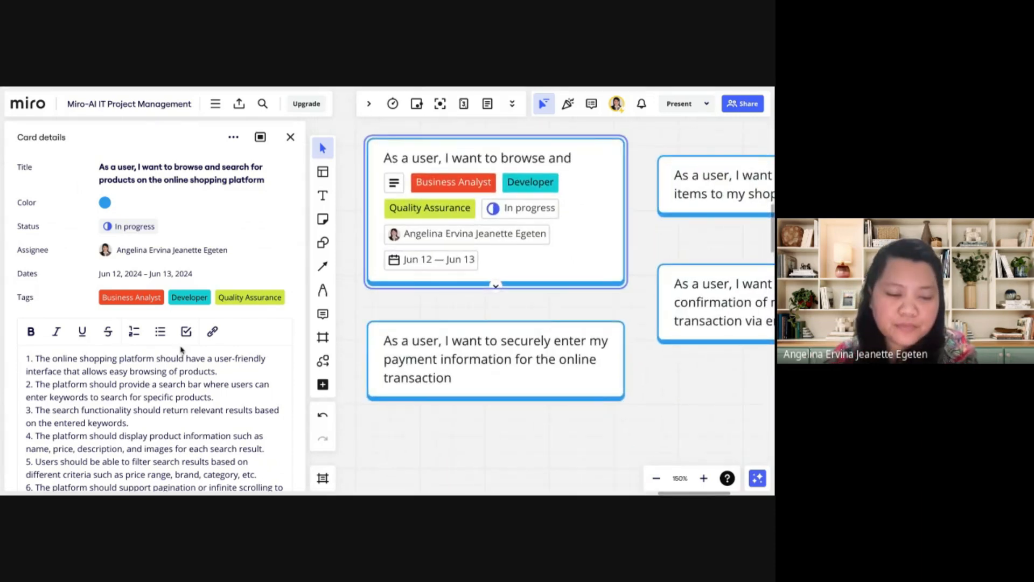
Generate acceptance criteria for the payment information card with Miro Assist
{"action": "scroll", "coordinate": [181, 350], "scroll_direction": "down", "scroll_amount": 4}
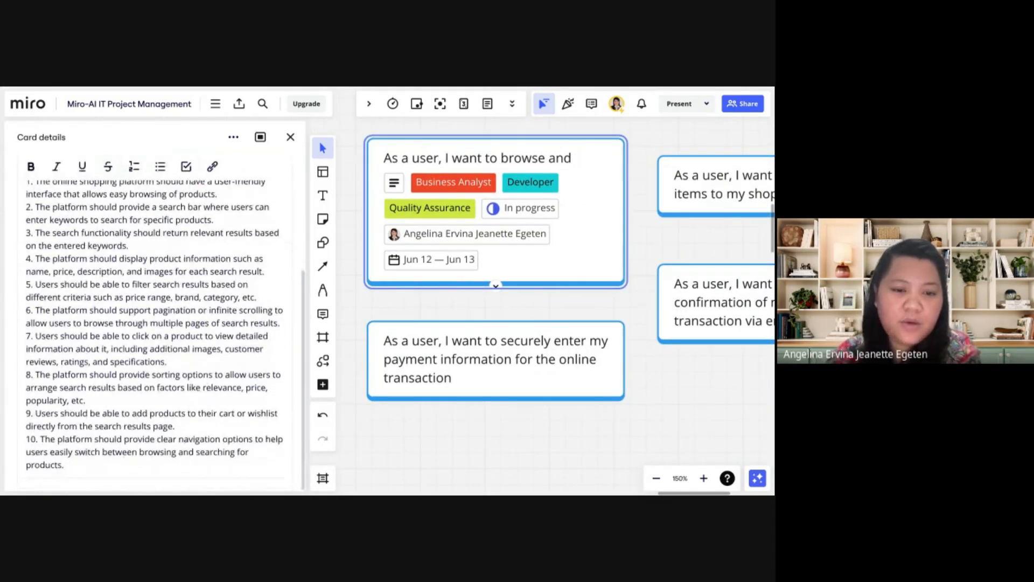
{"action": "scroll", "coordinate": [156, 323], "scroll_direction": "up", "scroll_amount": 6}
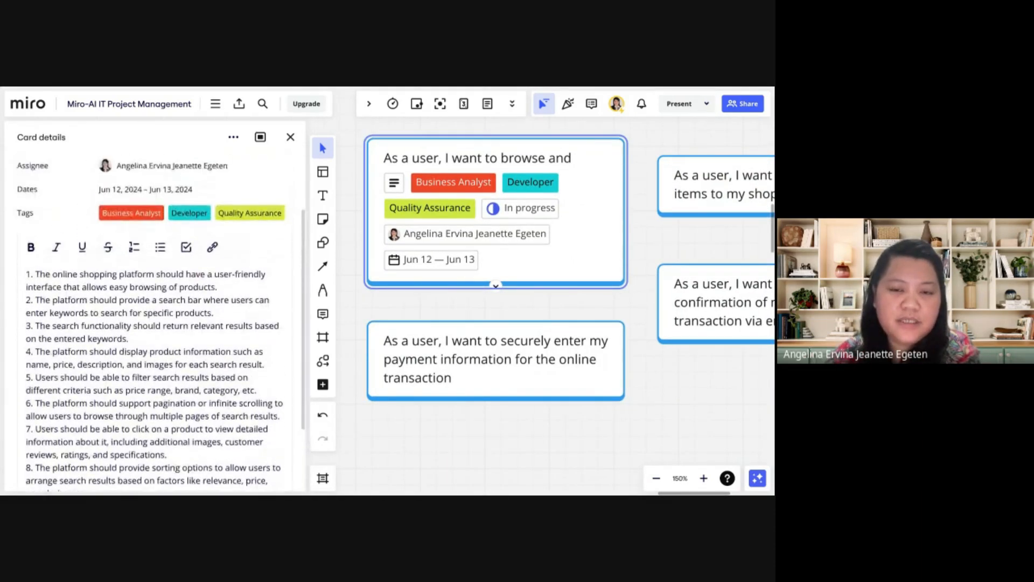
{"action": "left_click", "coordinate": [452, 377]}
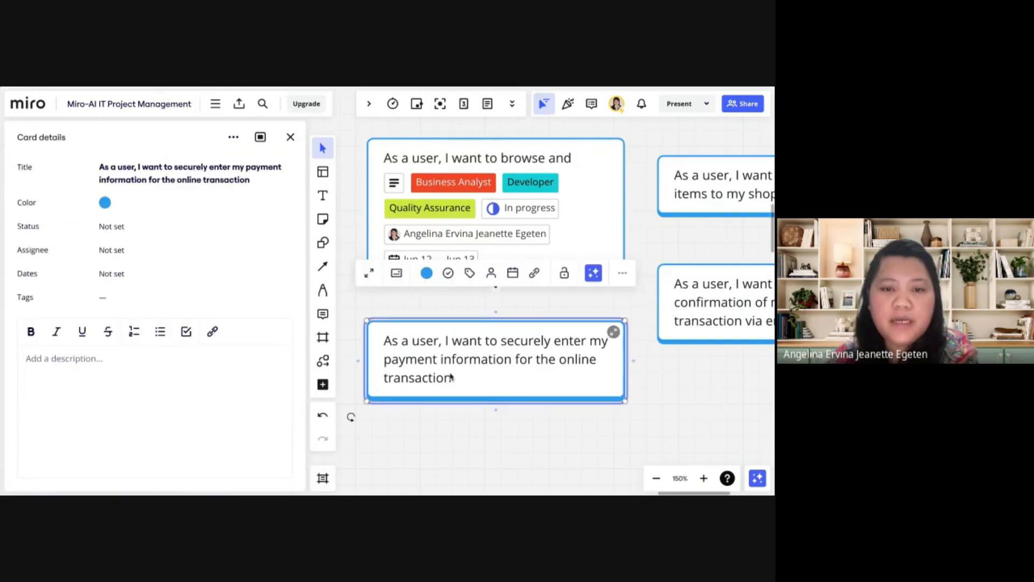
{"action": "left_click", "coordinate": [595, 274]}
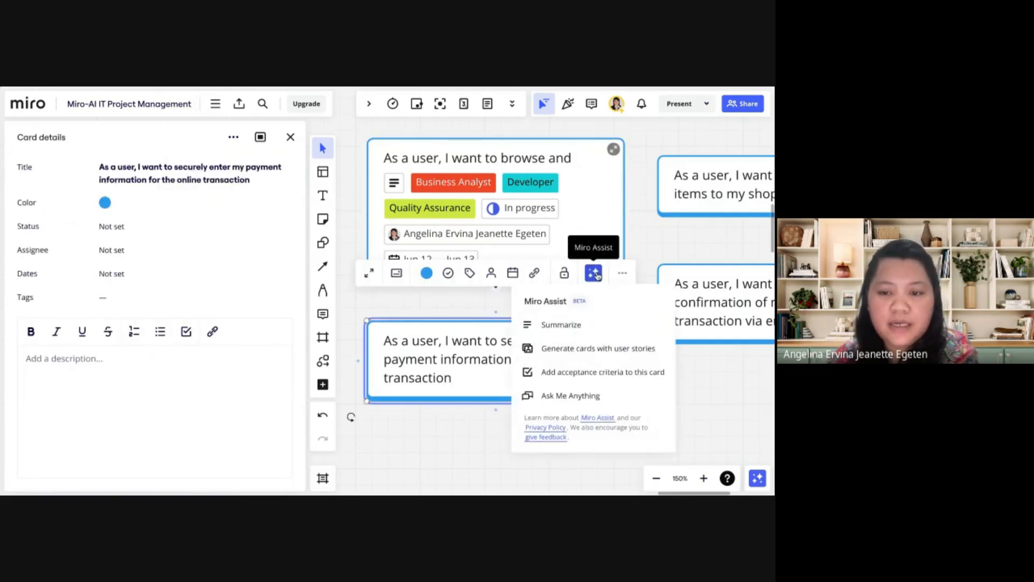
{"action": "left_click", "coordinate": [600, 373]}
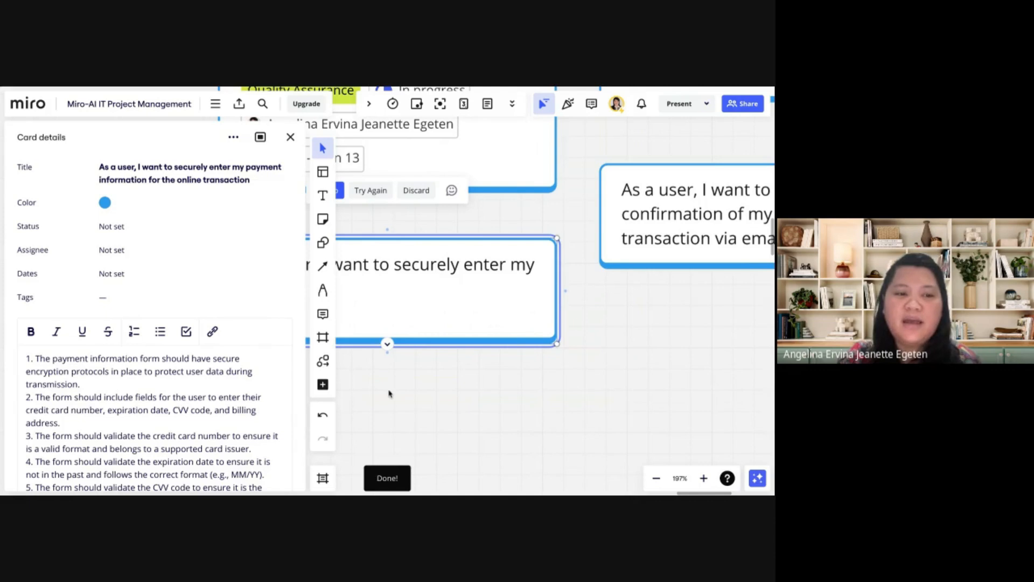
Review the generated acceptance criteria in the payment information card's description alongside the card on the board
{"action": "scroll", "coordinate": [389, 394], "scroll_direction": "left", "scroll_amount": 2}
{"action": "scroll", "coordinate": [389, 394], "scroll_direction": "up", "scroll_amount": 1}
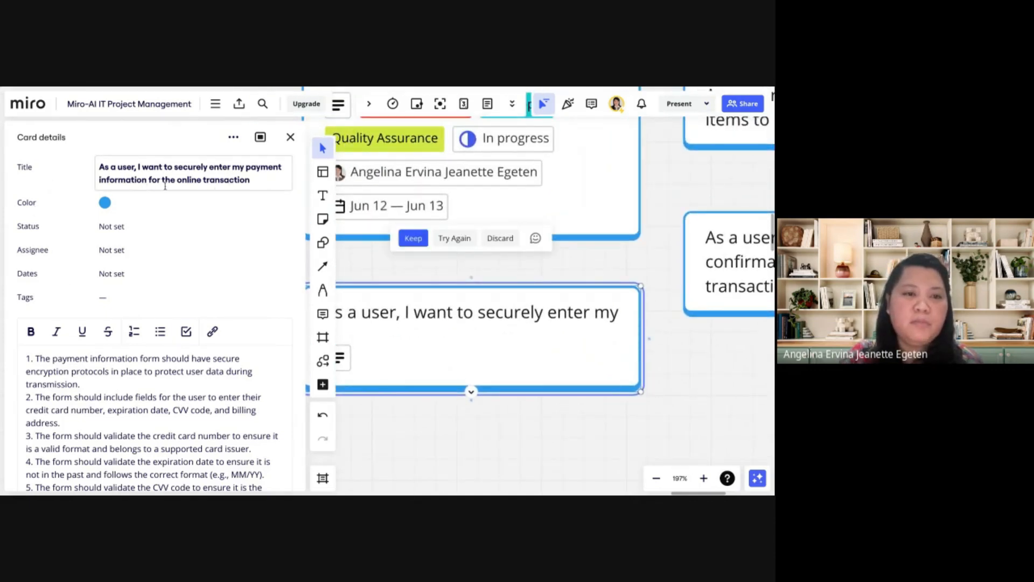
{"action": "scroll", "coordinate": [160, 330], "scroll_direction": "down", "scroll_amount": 1}
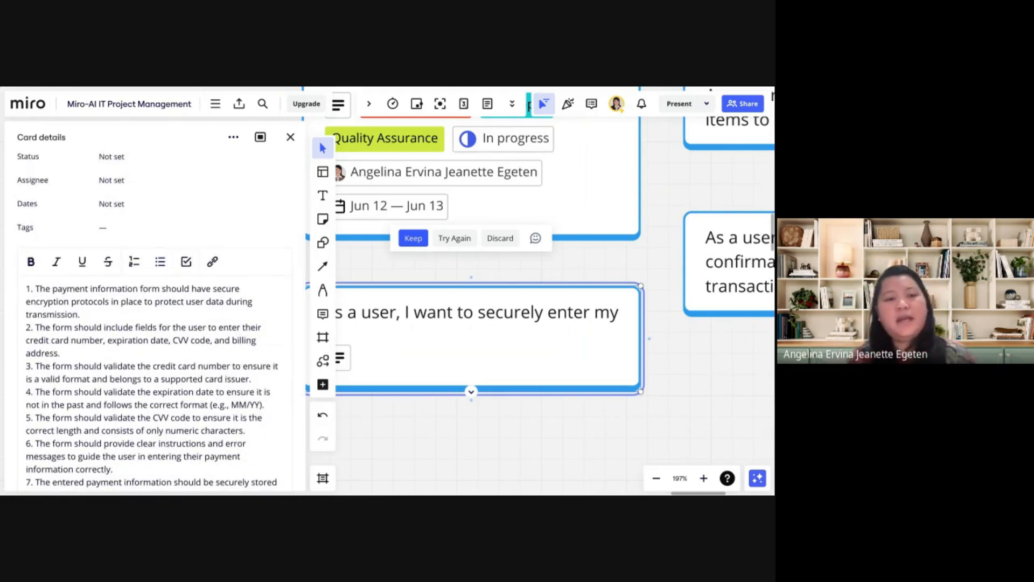
{"action": "scroll", "coordinate": [84, 219], "scroll_direction": "down", "scroll_amount": 2}
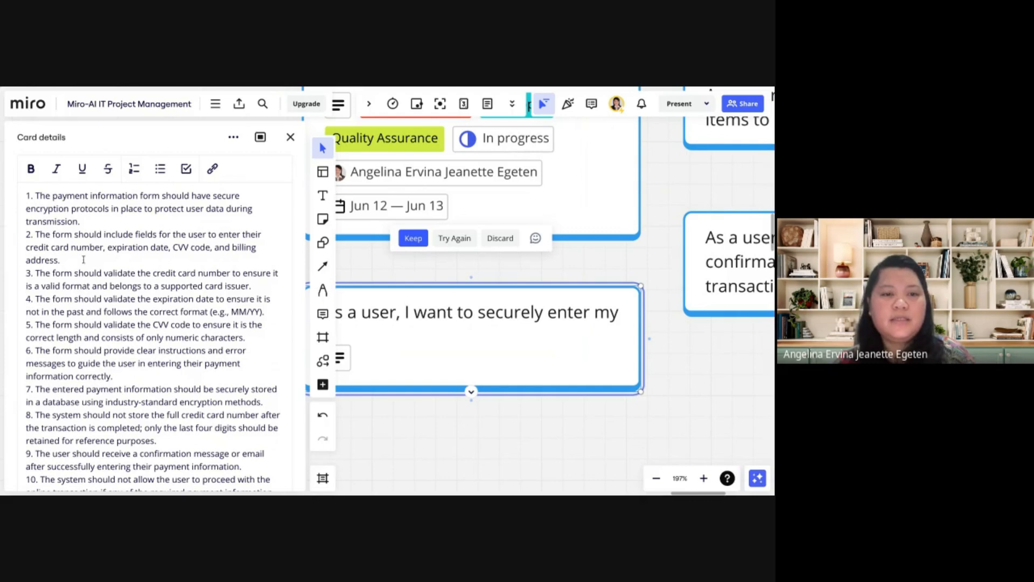
{"action": "scroll", "coordinate": [93, 308], "scroll_direction": "down", "scroll_amount": 2}
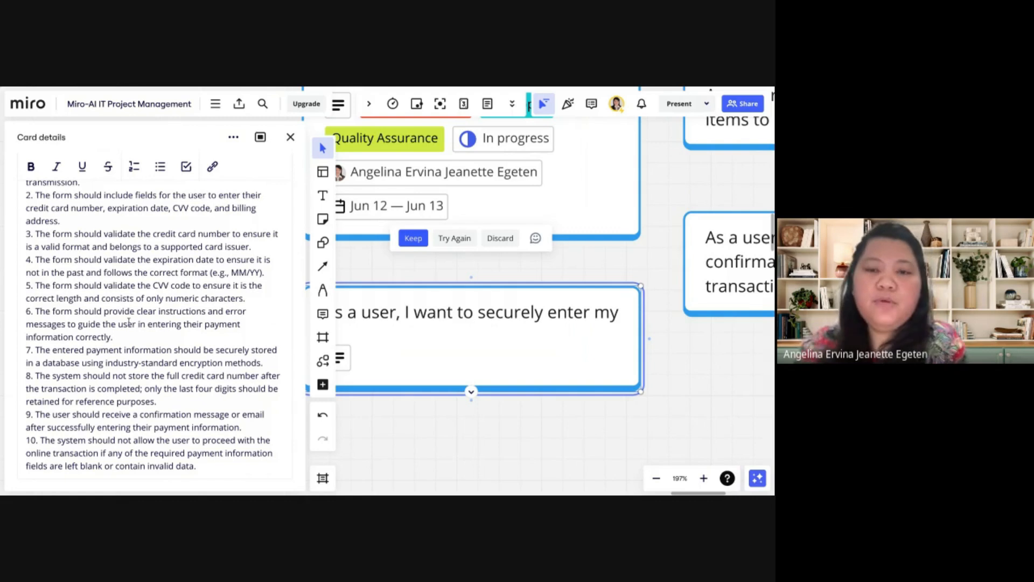
{"action": "scroll", "coordinate": [450, 360], "scroll_direction": "up", "scroll_amount": 2}
{"action": "scroll", "coordinate": [451, 359], "scroll_direction": "left", "scroll_amount": 1}
{"action": "scroll", "coordinate": [450, 360], "scroll_direction": "down", "scroll_amount": 1}
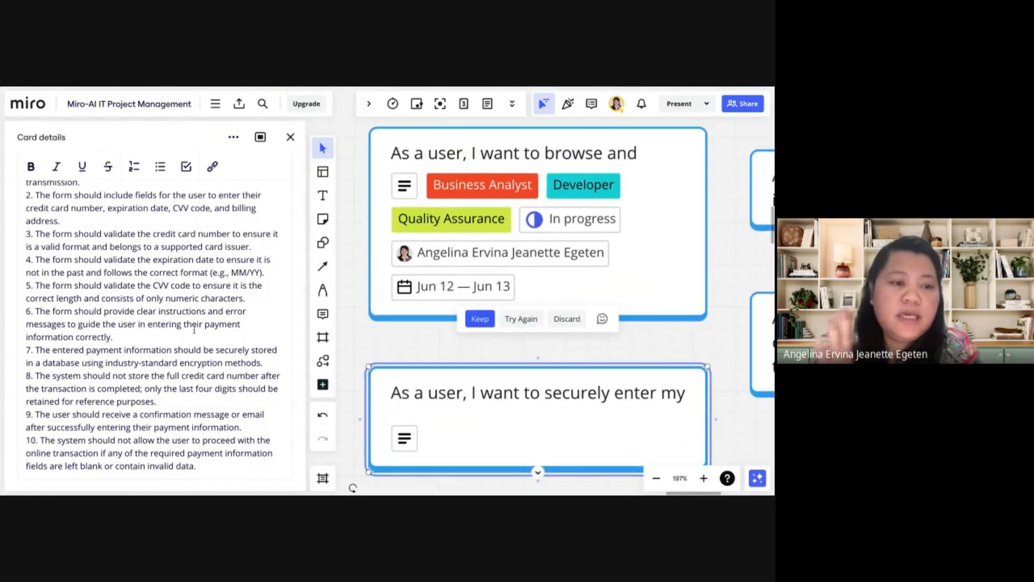
{"action": "scroll", "coordinate": [194, 330], "scroll_direction": "down", "scroll_amount": 1}
{"action": "scroll", "coordinate": [194, 330], "scroll_direction": "up", "scroll_amount": 5}
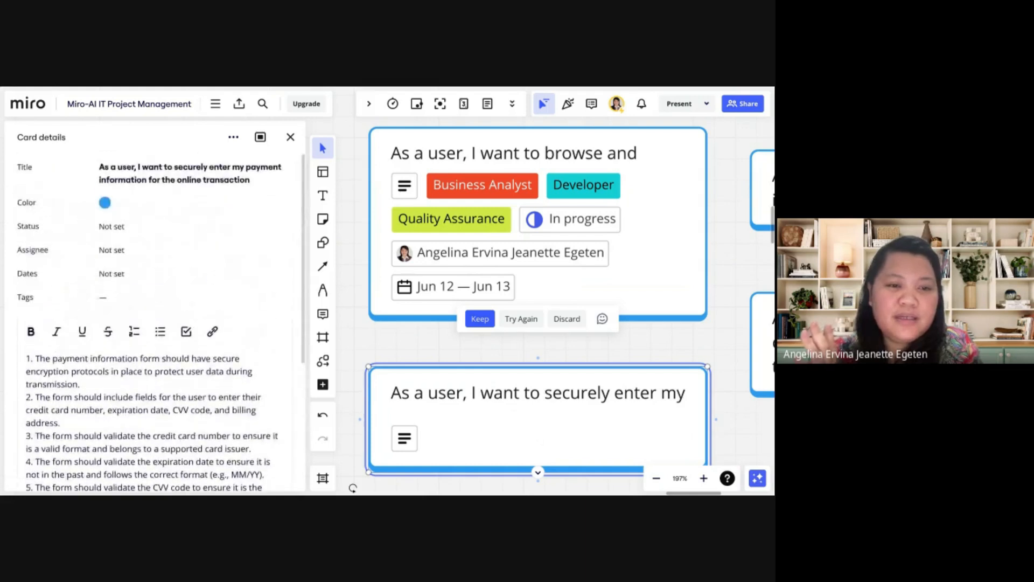